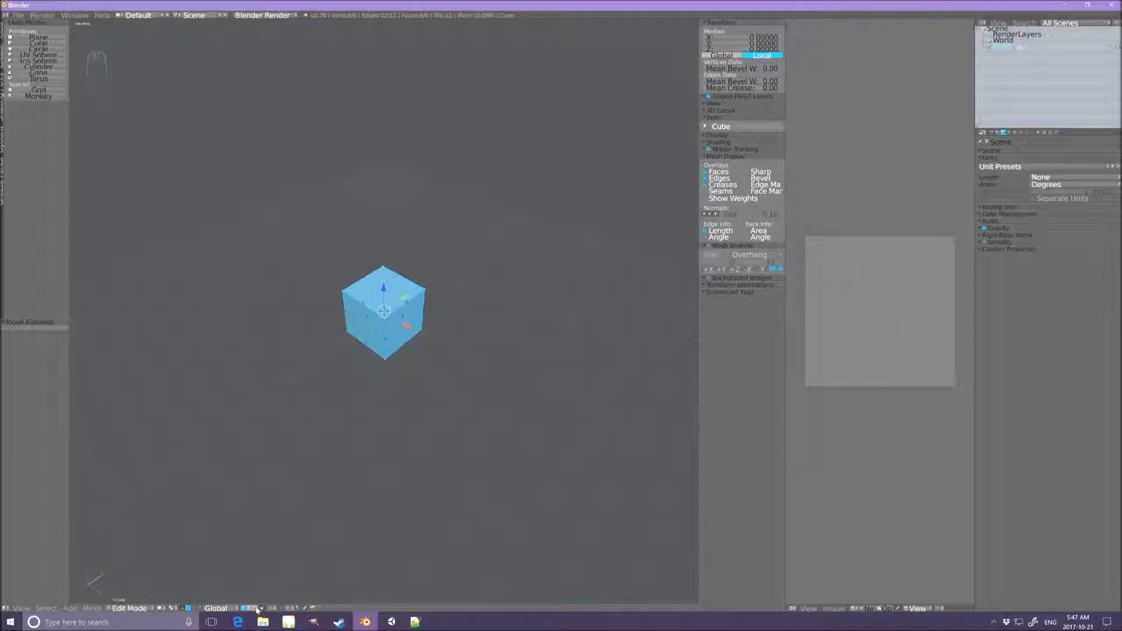
Move the cube's bottom face 0.5 down along the Z axis and delete that face.
middle_click_drag(380, 414, 391, 349)
right_click(388, 351)
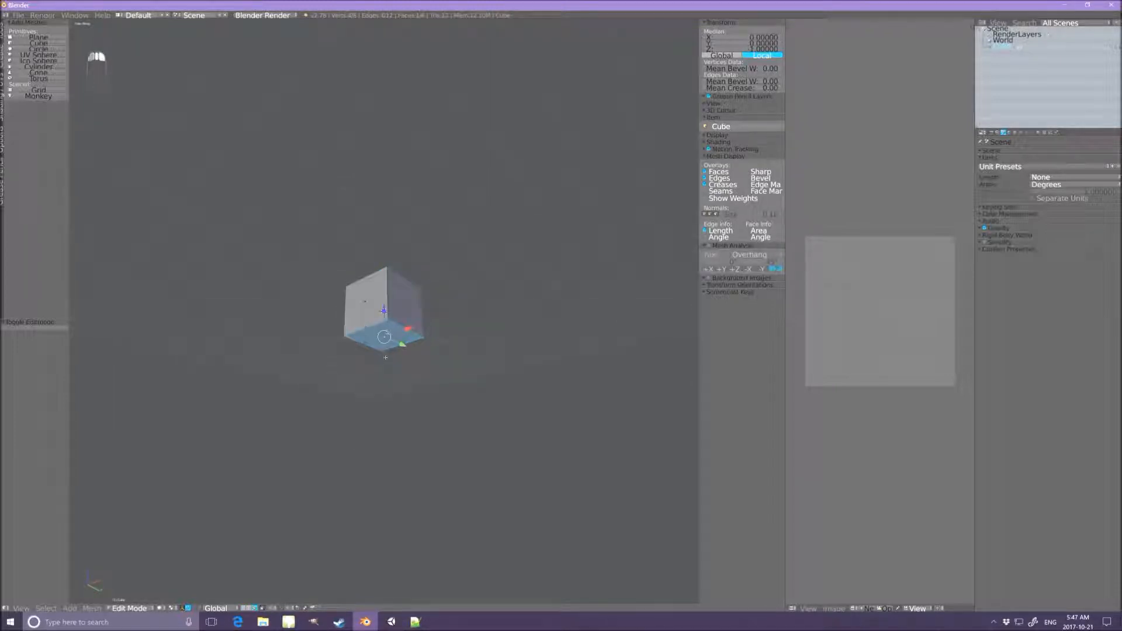
key("g")
key("z")
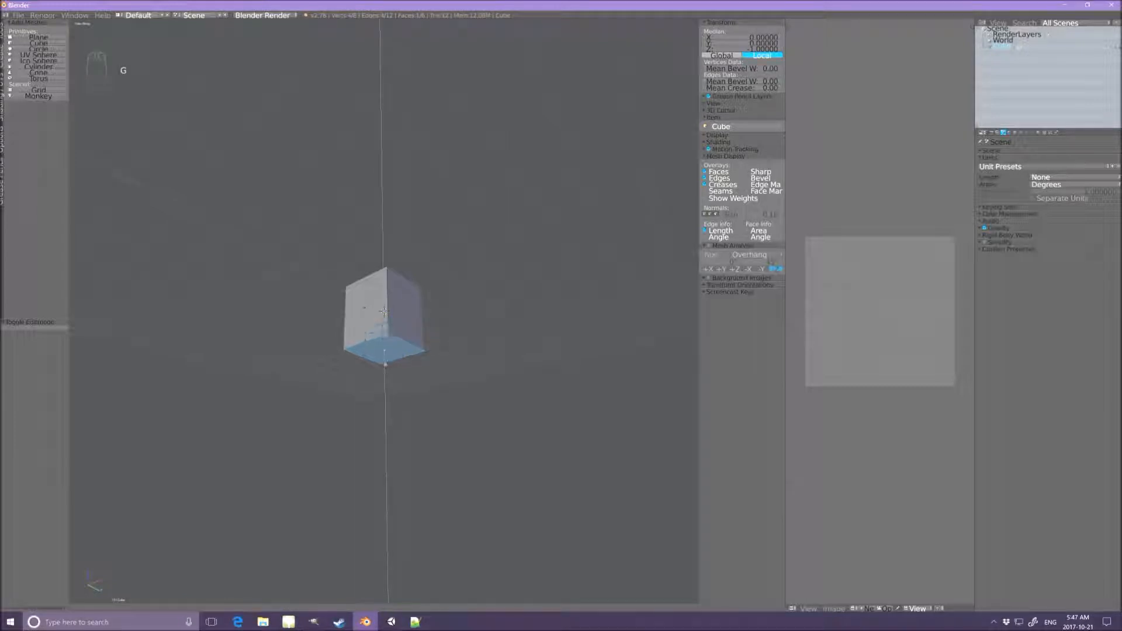
left_click(383, 311)
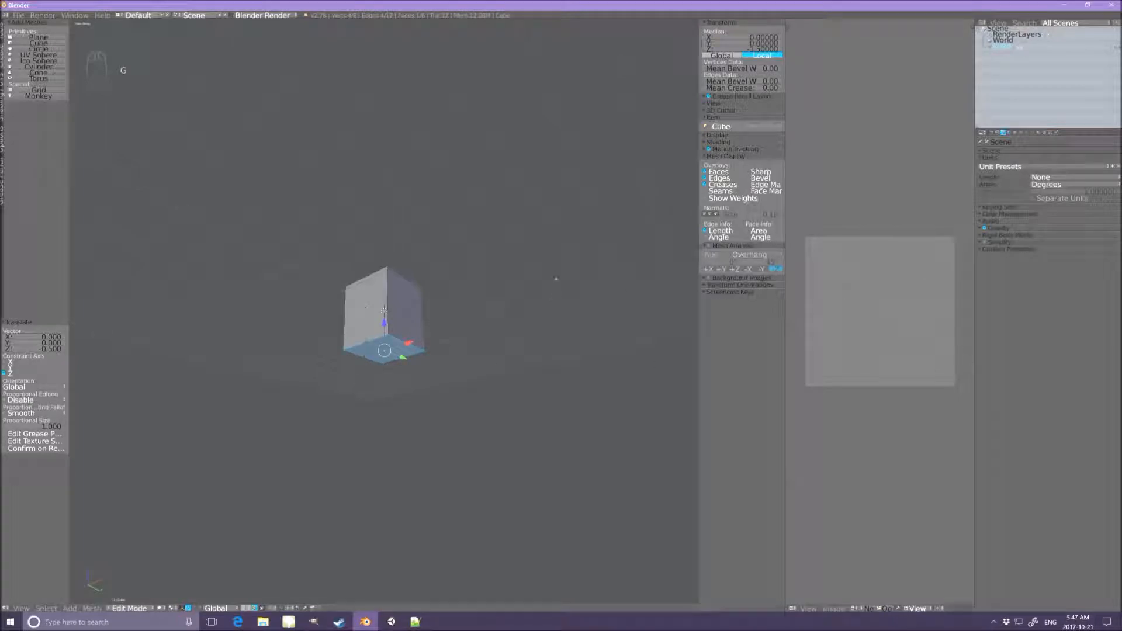
key("x")
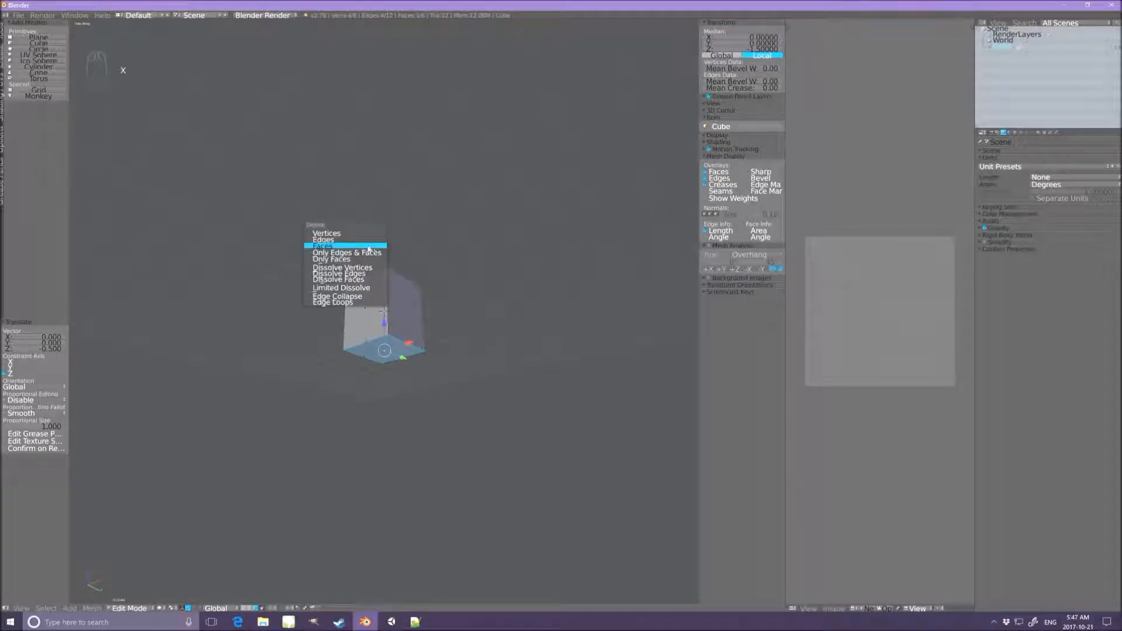
left_click(368, 247)
Move the cube's top face up 15.5 units along the Z axis to form a tall column.
middle_click_drag(398, 268, 398, 307)
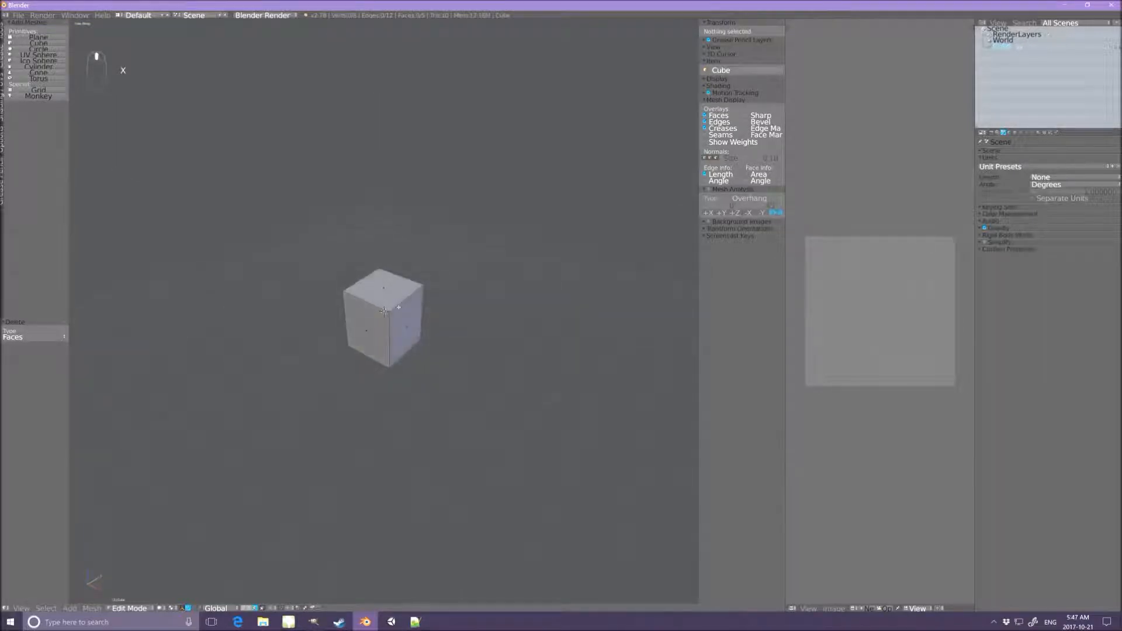
right_click(381, 288)
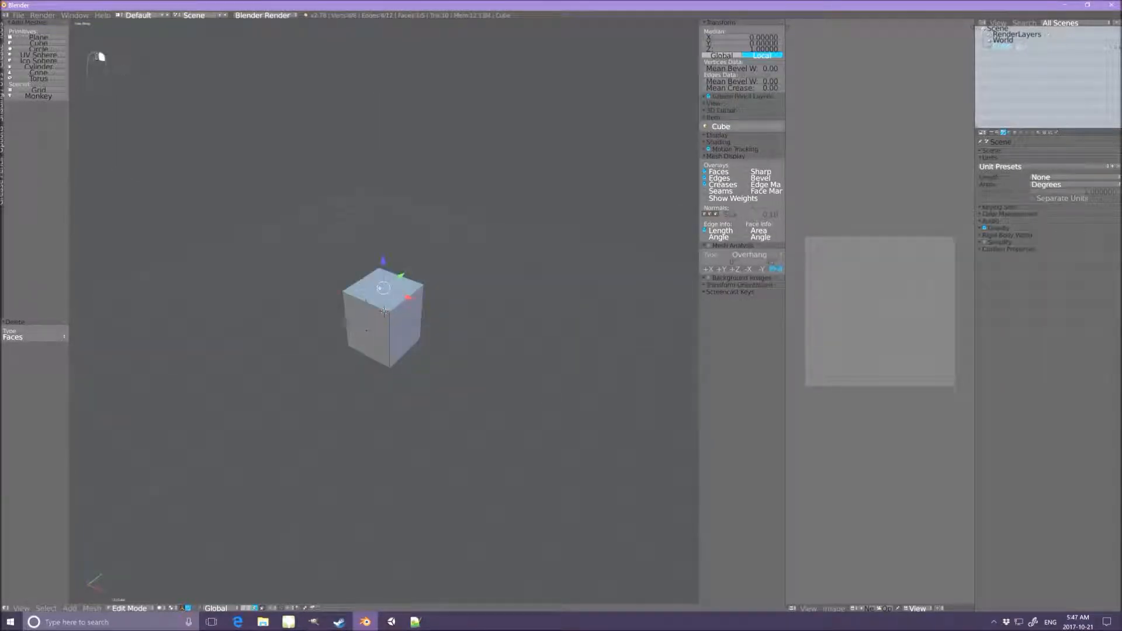
key("g")
type("z15.5")
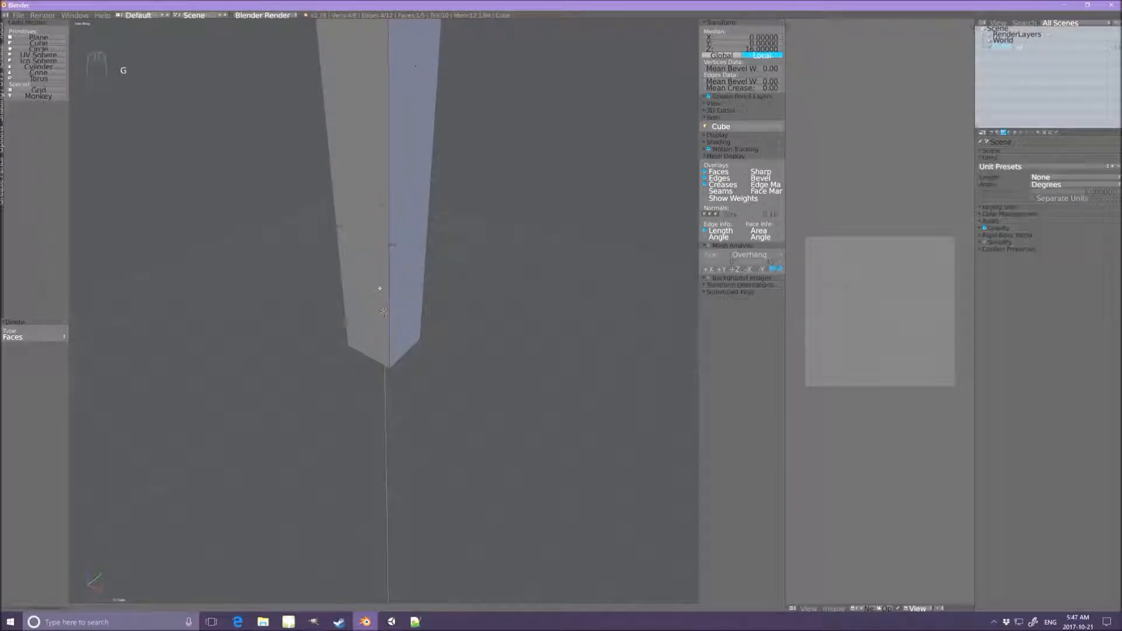
key("Return")
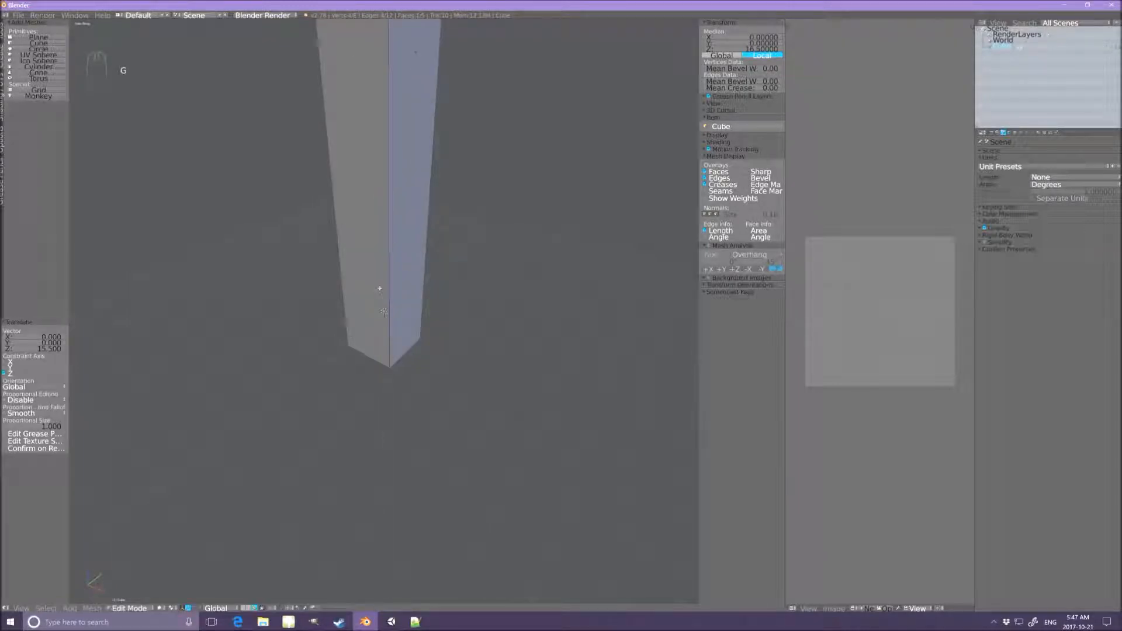
scroll(459, 145, "down", 5)
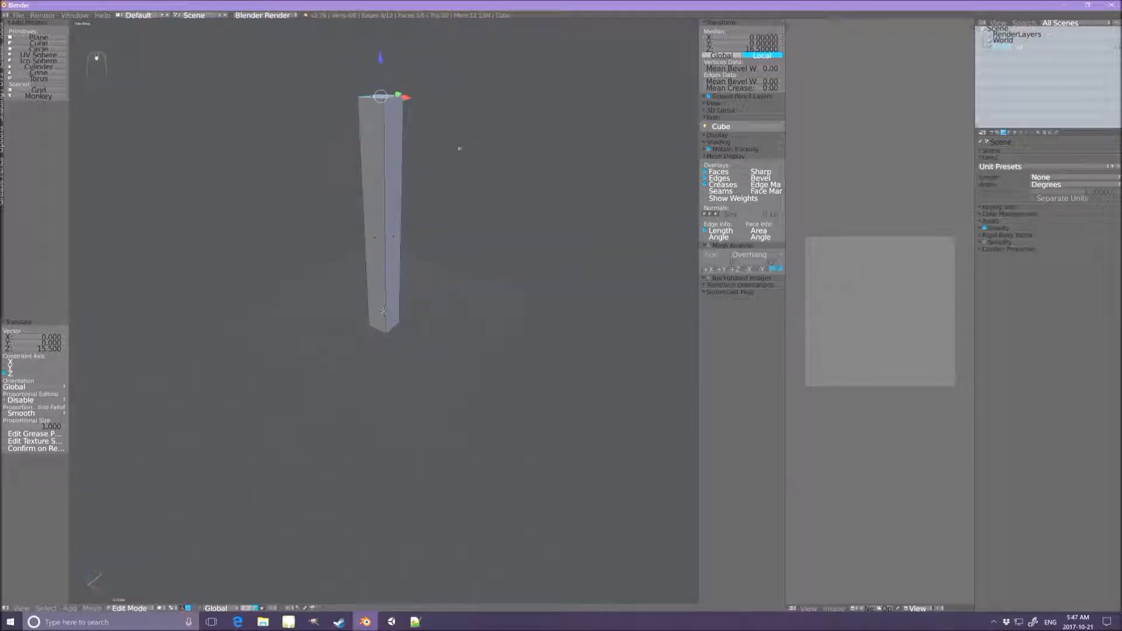
middle_click_drag(443, 219, 428, 214)
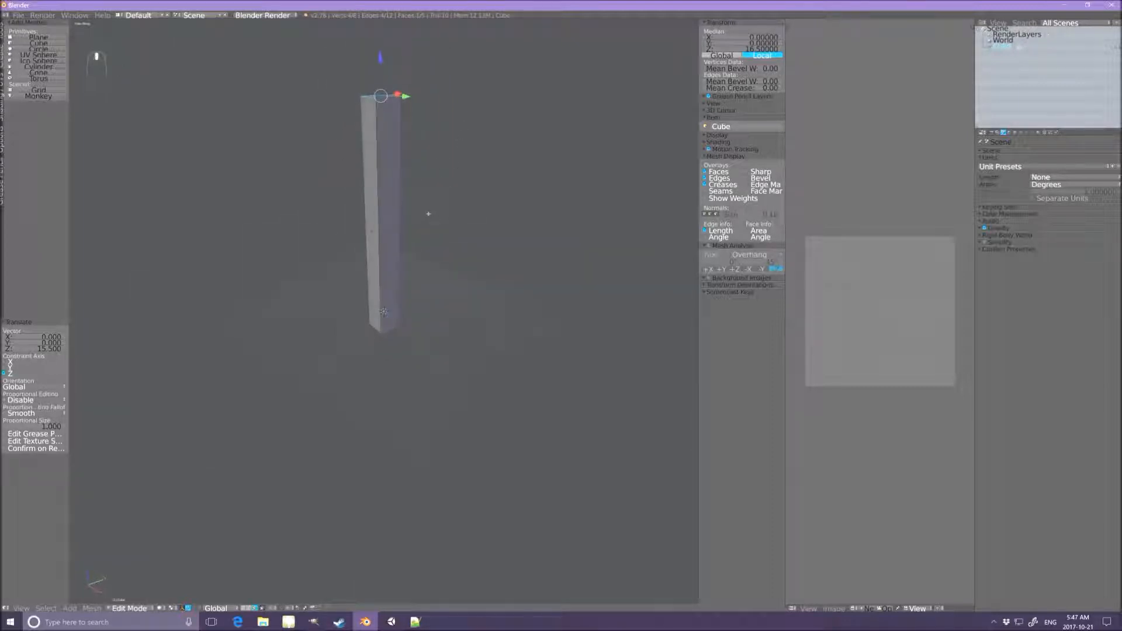
Deselect all of the column's faces and return to Object Mode.
key("a")
key("a")
key("a")
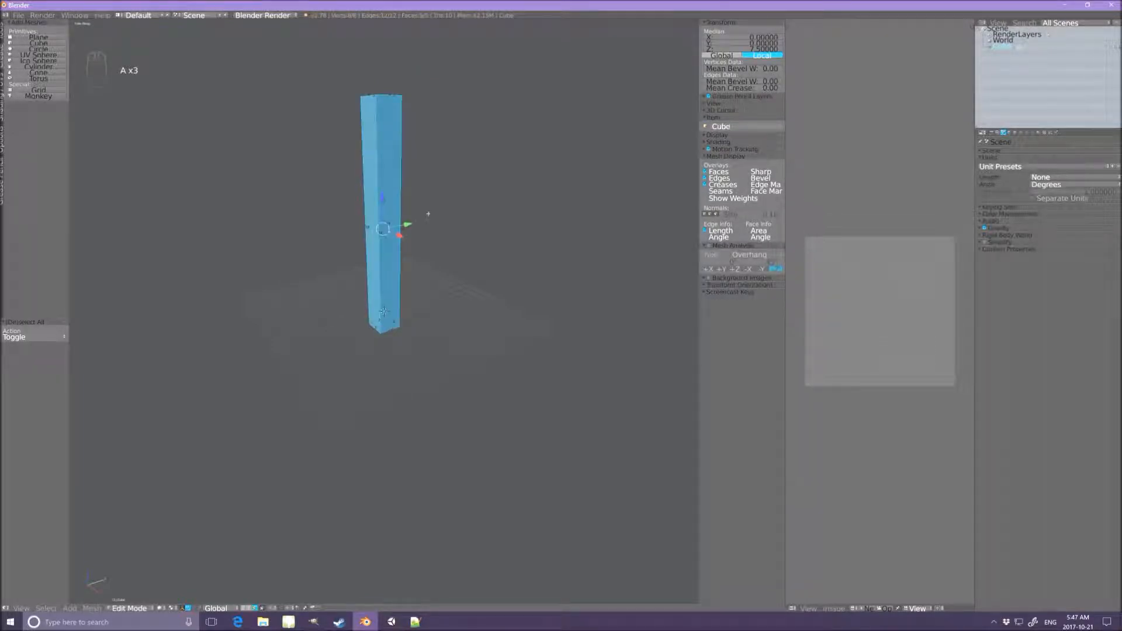
key("a")
key("Tab")
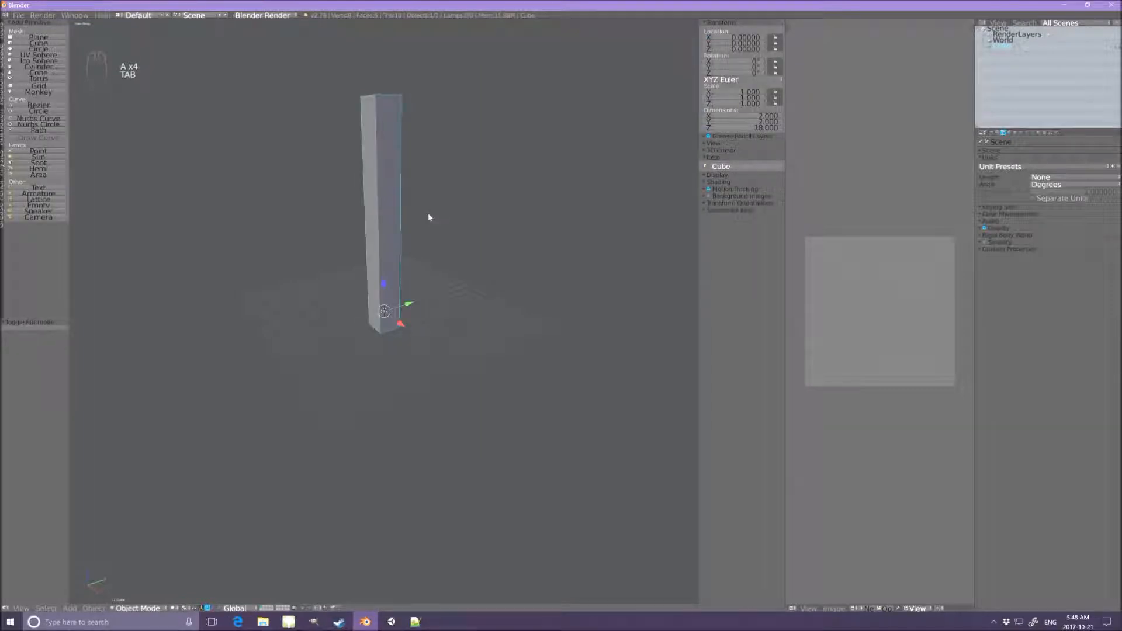
Rename the Cube object in the scene outliner as Model_2.
right_click(1004, 49)
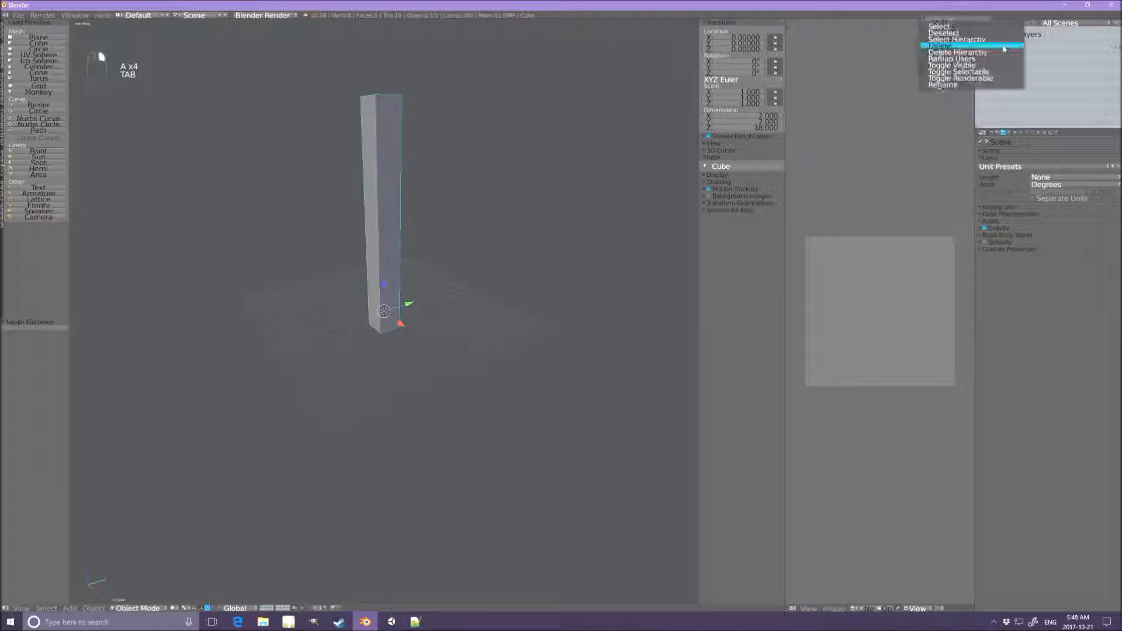
left_click(984, 85)
key("BackSpace")
type("Mode")
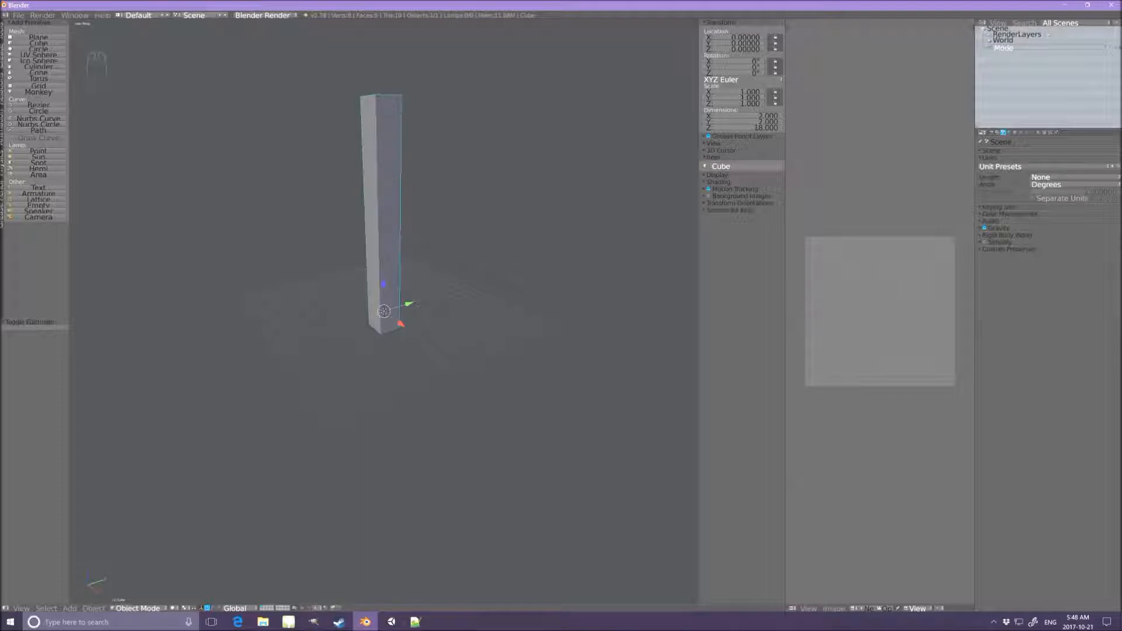
type("l 2")
key("Return")
Select all faces of Model_2 in Edit Mode and unwrap them with Lightmap Pack.
key("Tab")
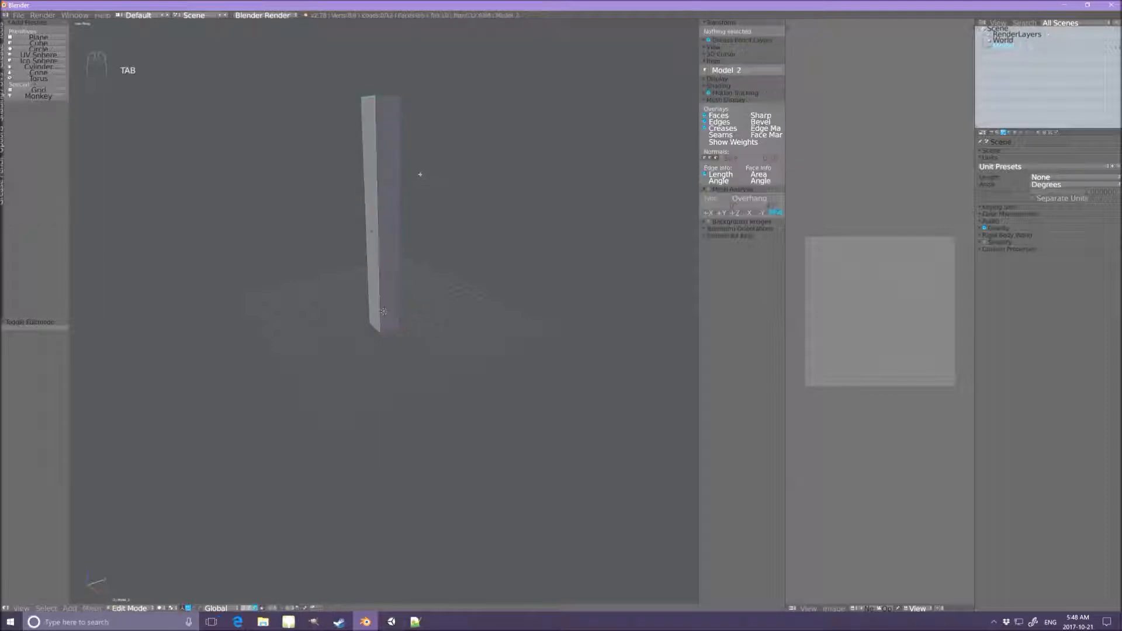
middle_click_drag(397, 183, 409, 206)
key("a")
key("a")
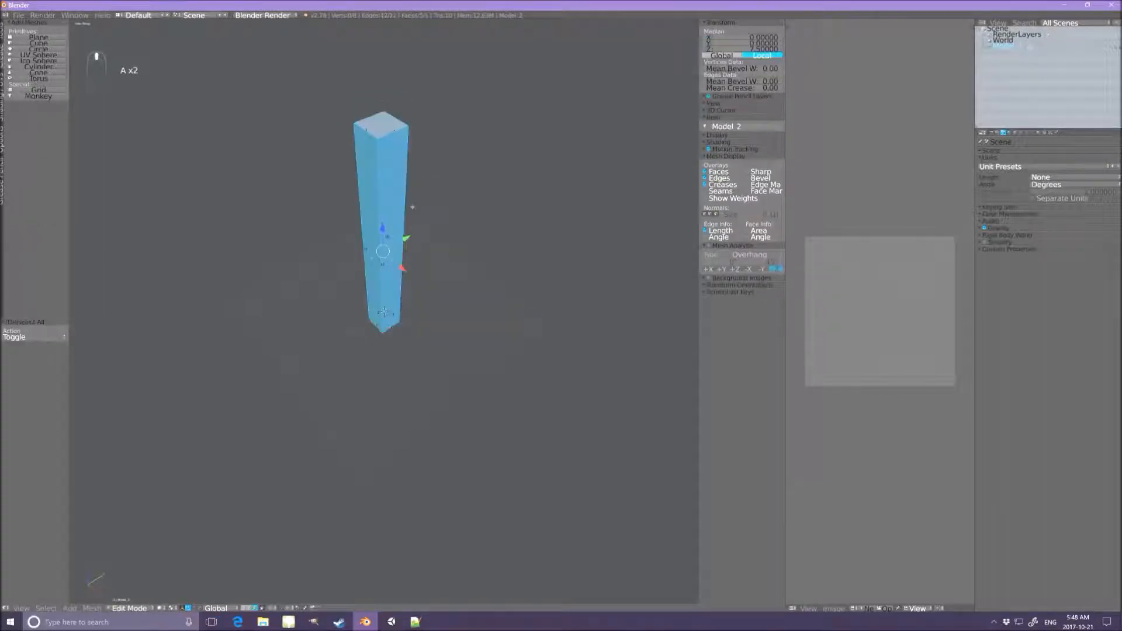
key("u")
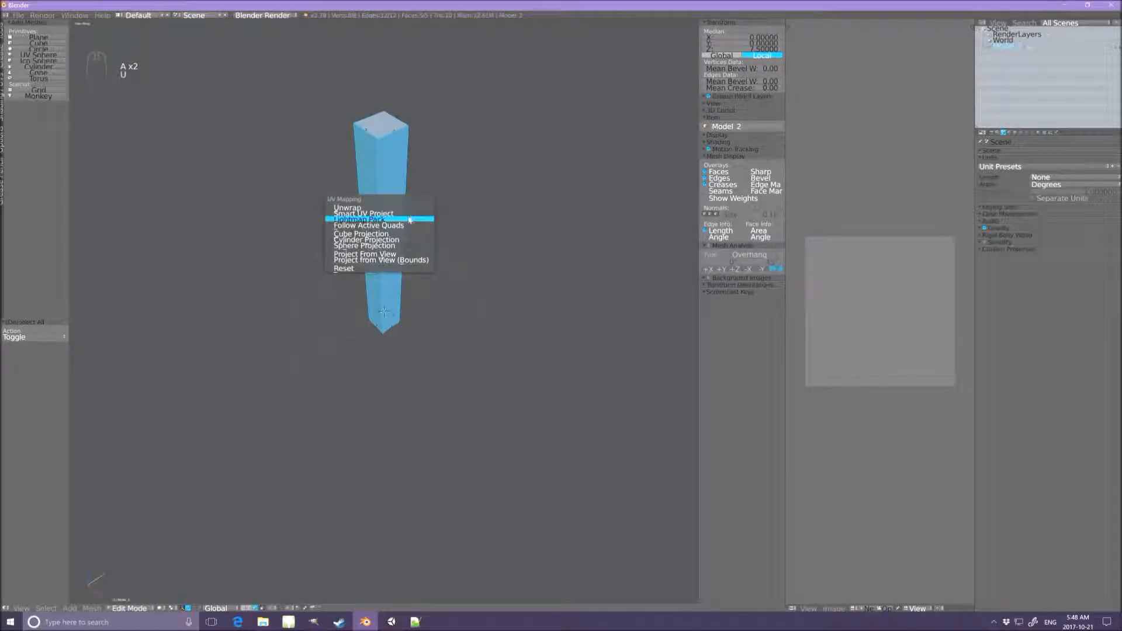
left_click(409, 216)
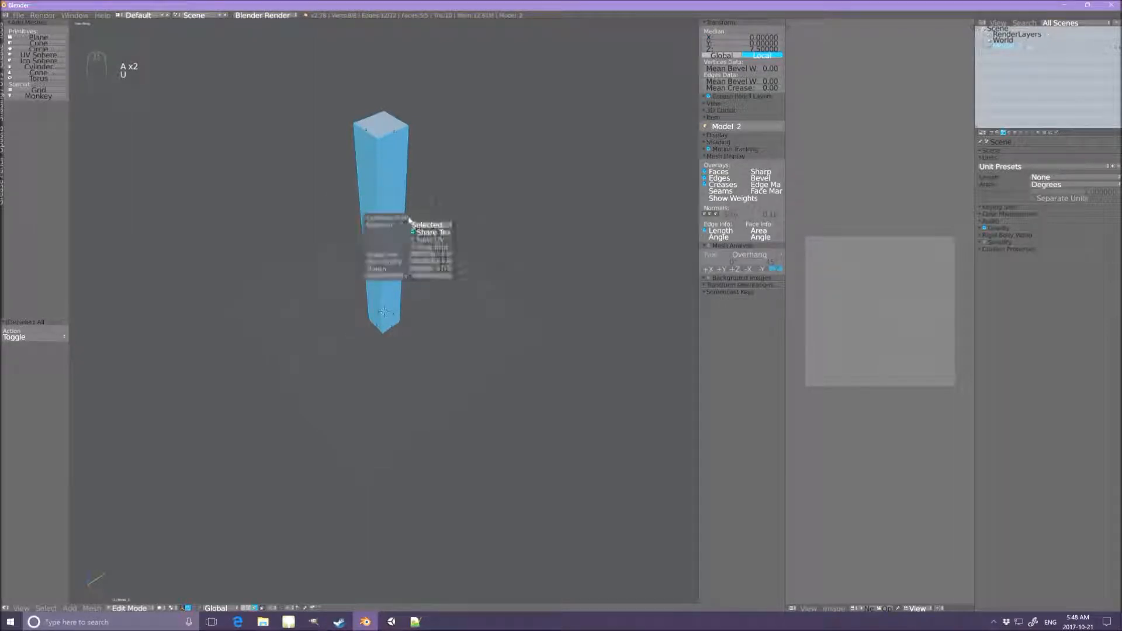
left_click(395, 277)
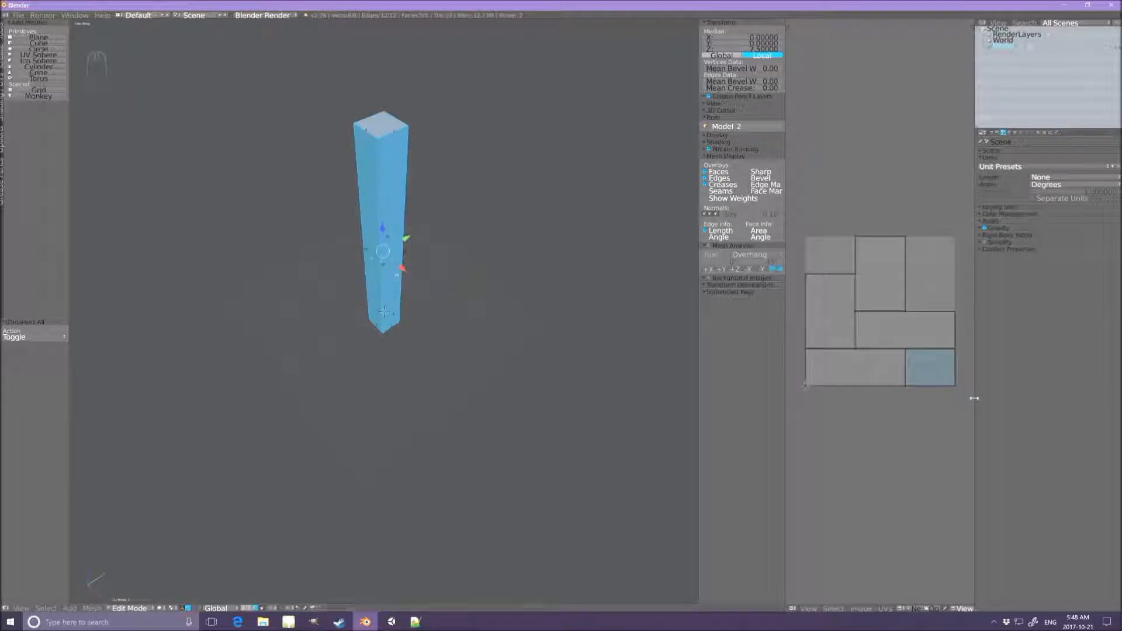
Shrink all the UV islands to about 0.05 scale and shift them -0.25 along X.
key("a")
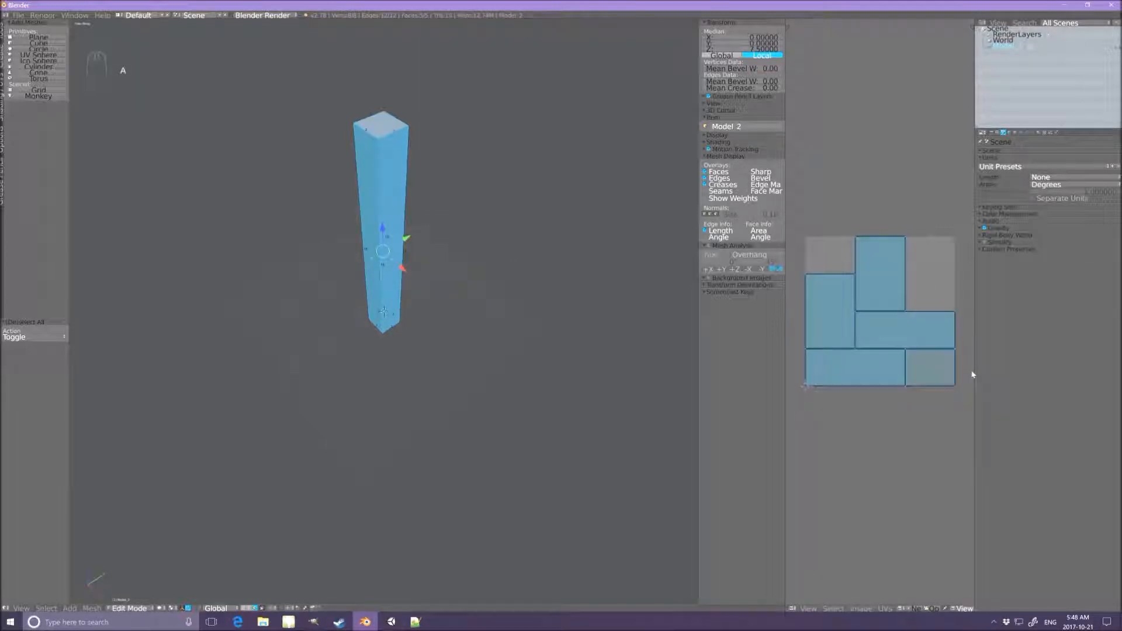
key("s")
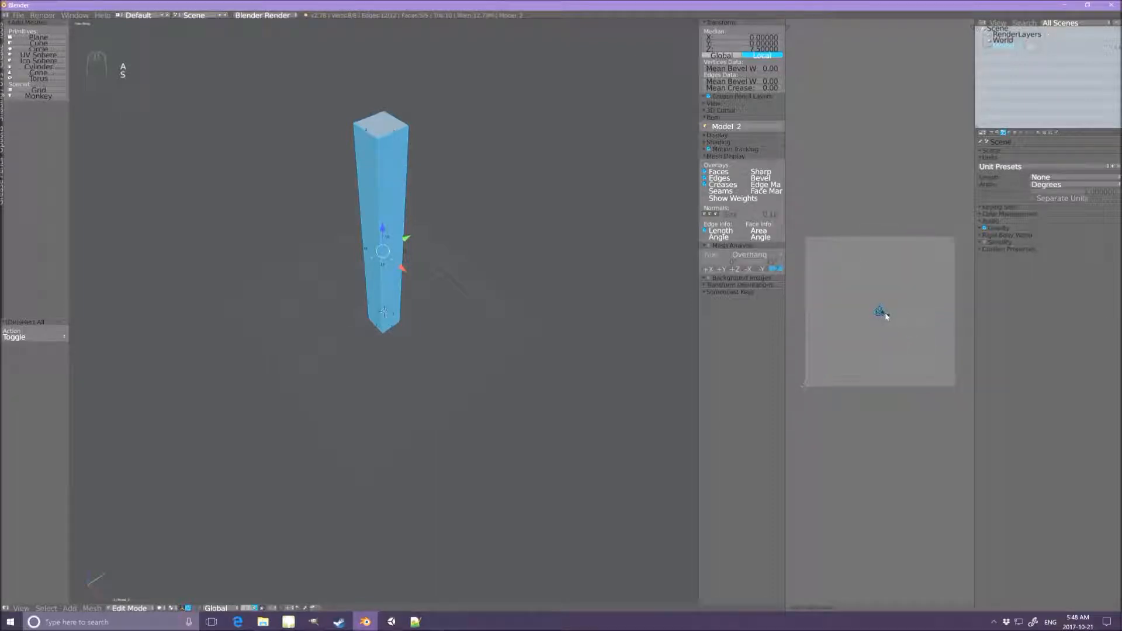
left_click(886, 316)
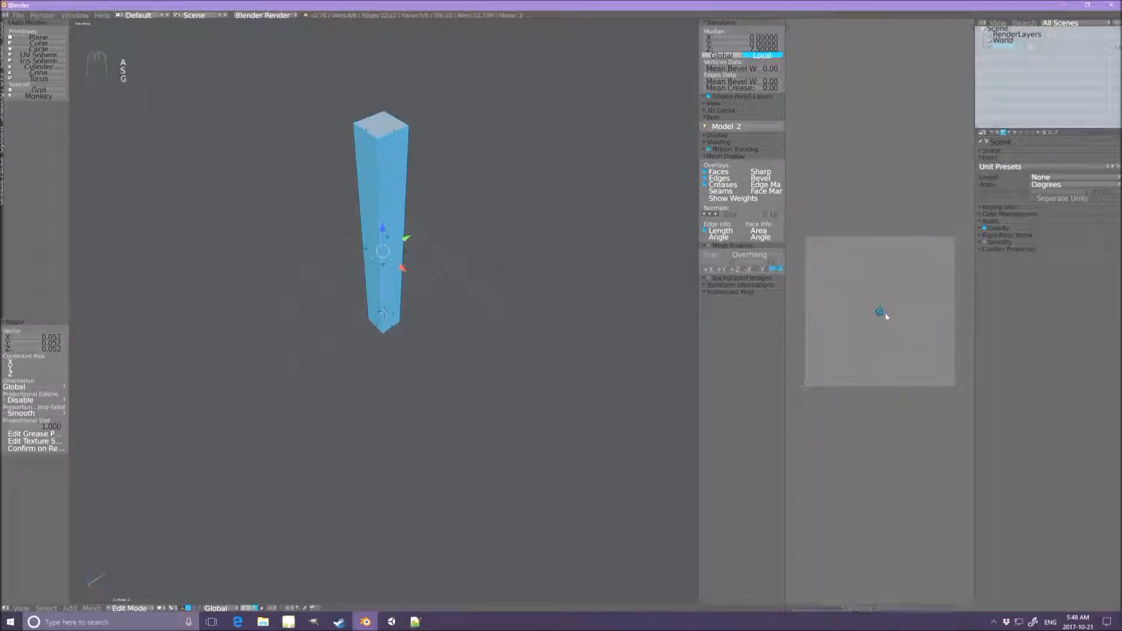
key("g")
left_click(849, 315)
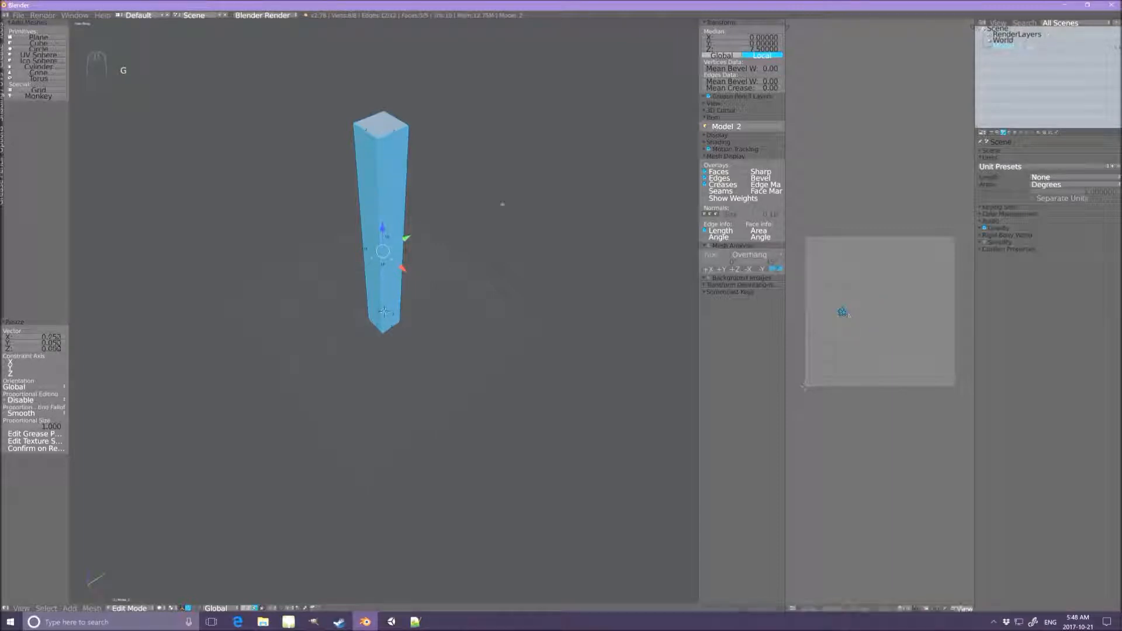
Select the column's top face and shift its UV island 0.5 along X.
left_click(381, 124)
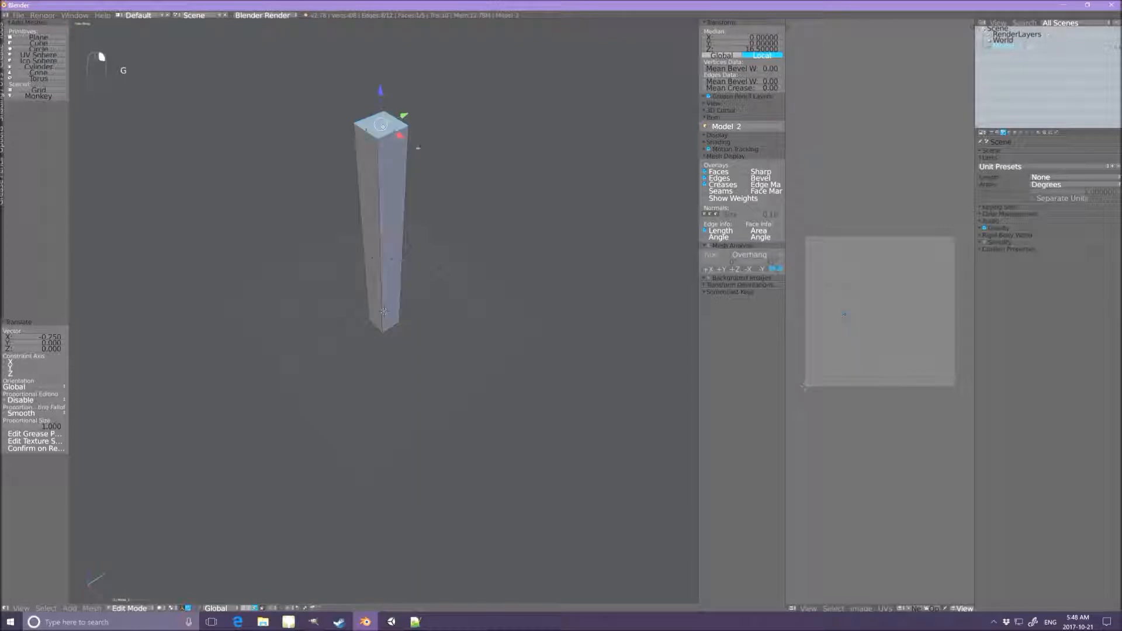
key("g")
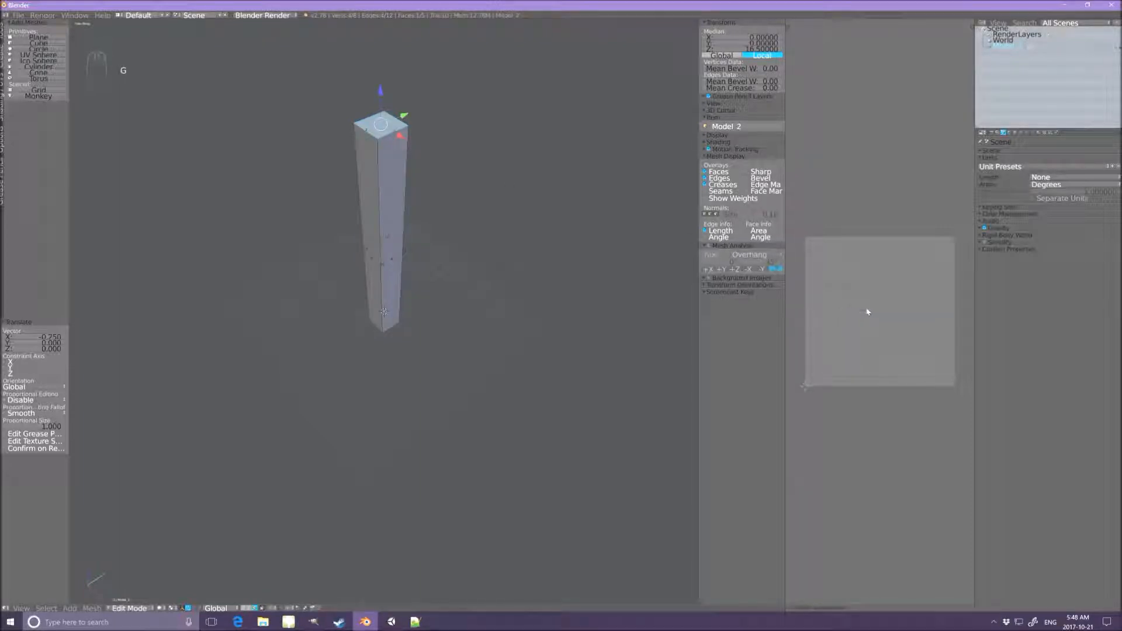
left_click(917, 311)
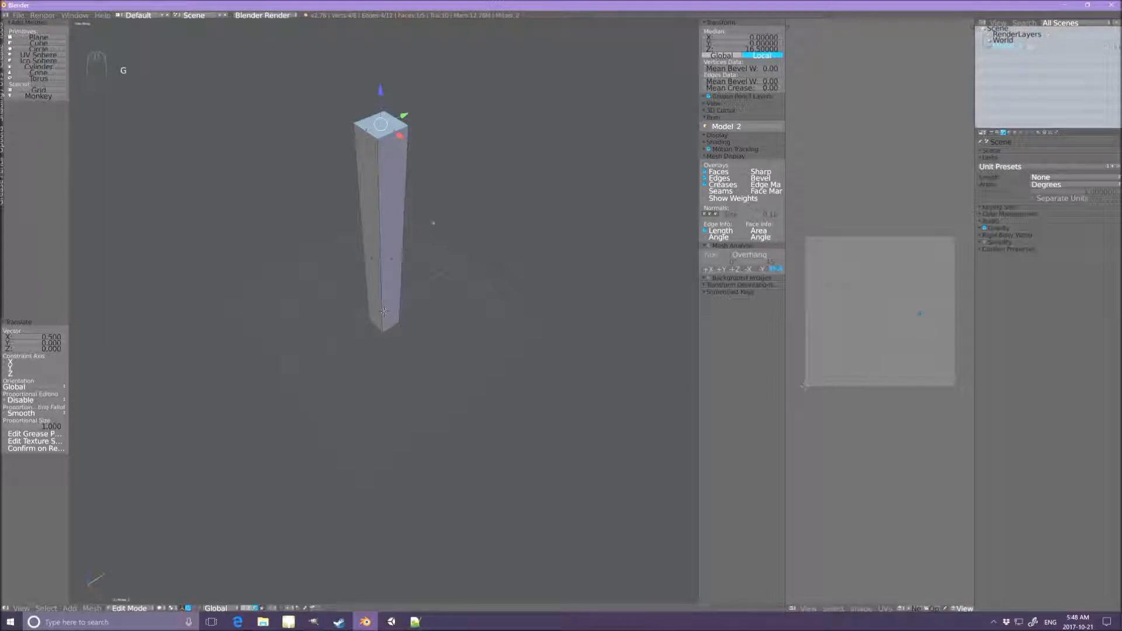
Clear the top face selection and switch Model_2 back to Object Mode.
scroll(405, 228, "down", 2)
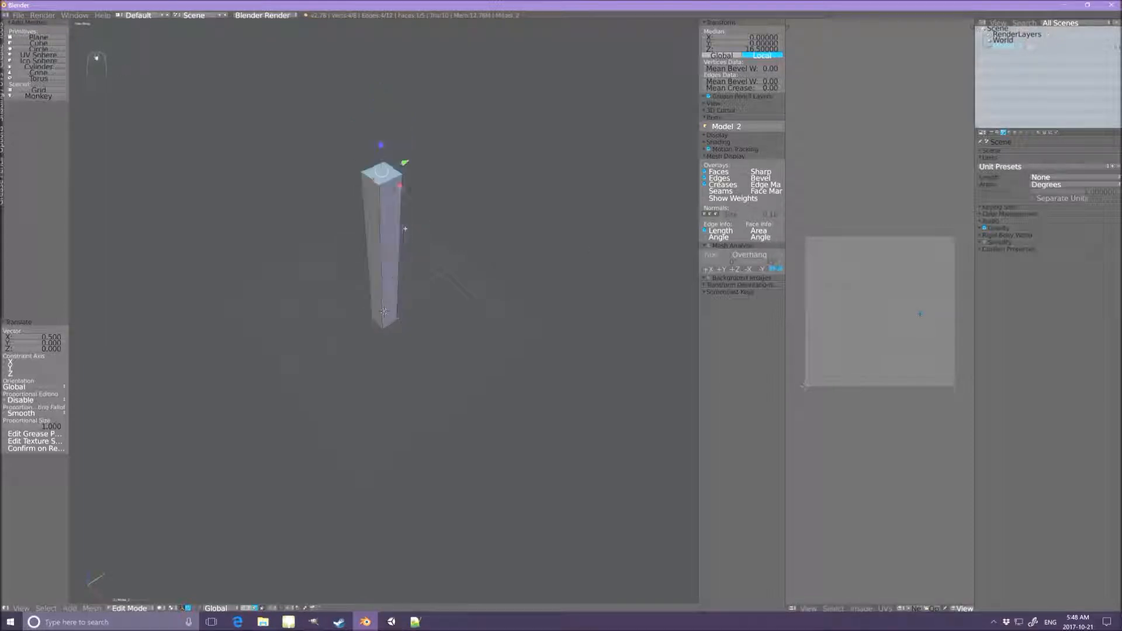
scroll(405, 227, "up", 2)
key("a")
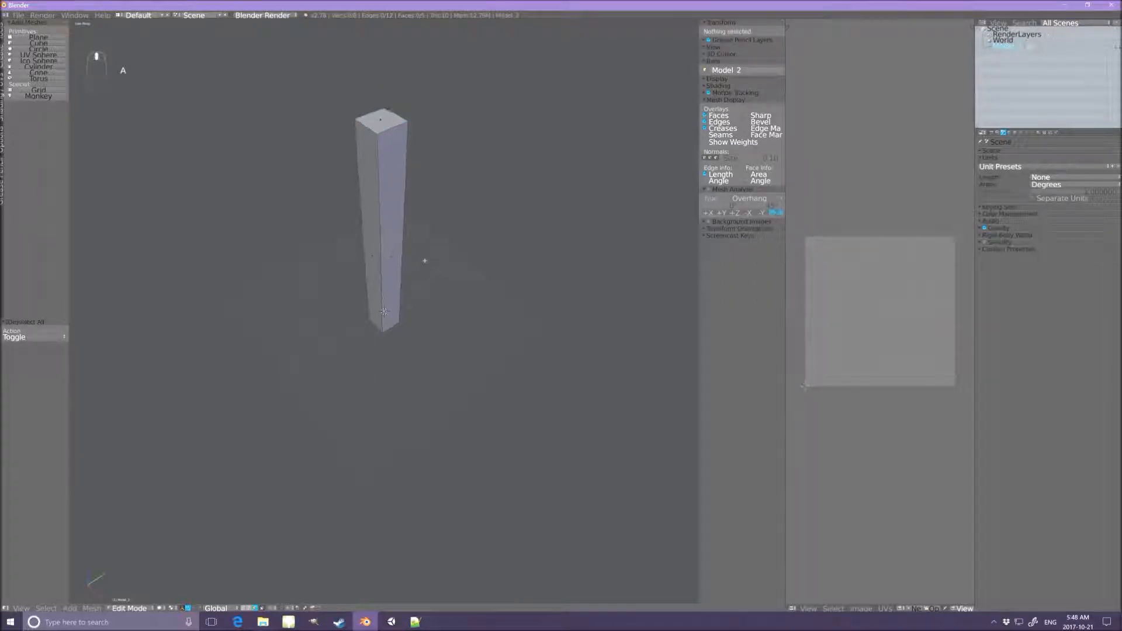
middle_click_drag(426, 258, 427, 253)
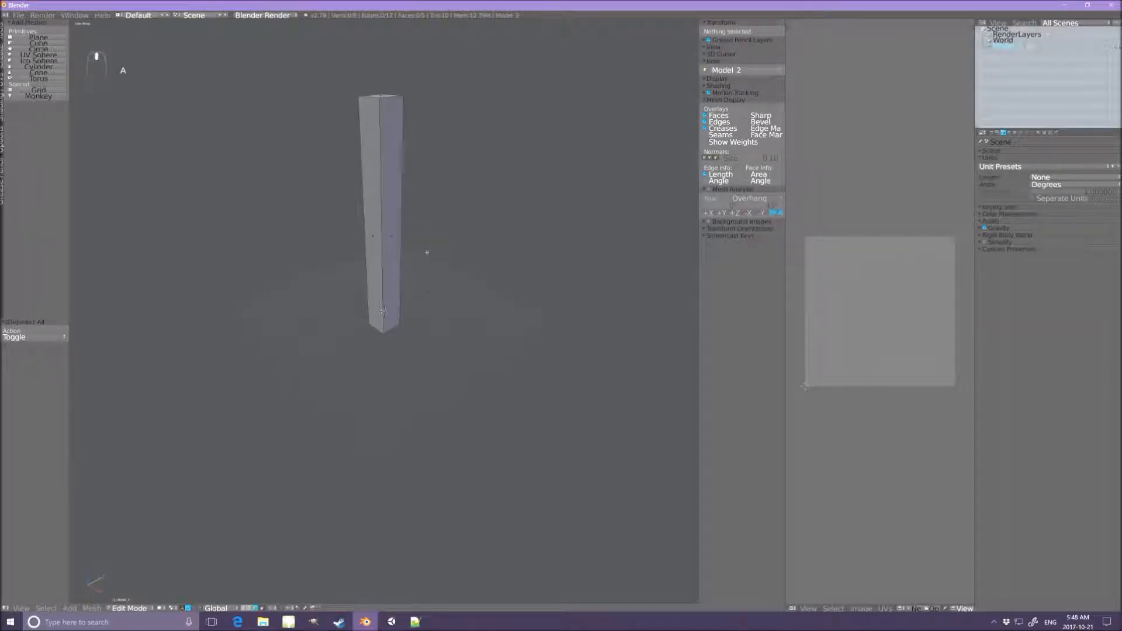
key("Tab")
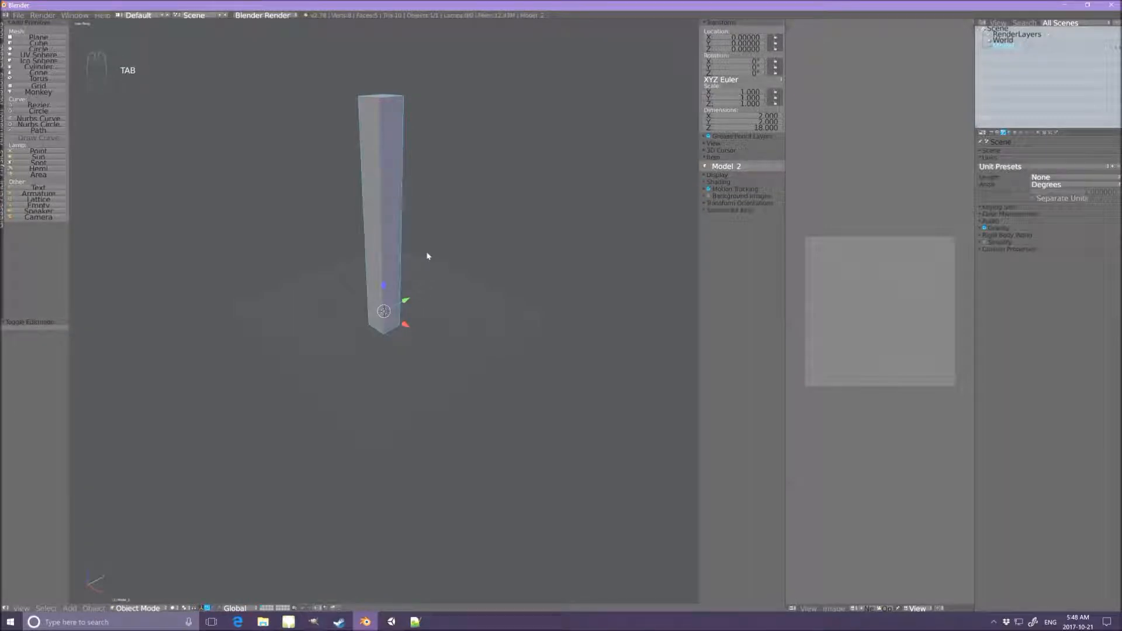
Duplicate Model_2 in place, sending the copy to another layer, and reselect the original.
key("shift+d")
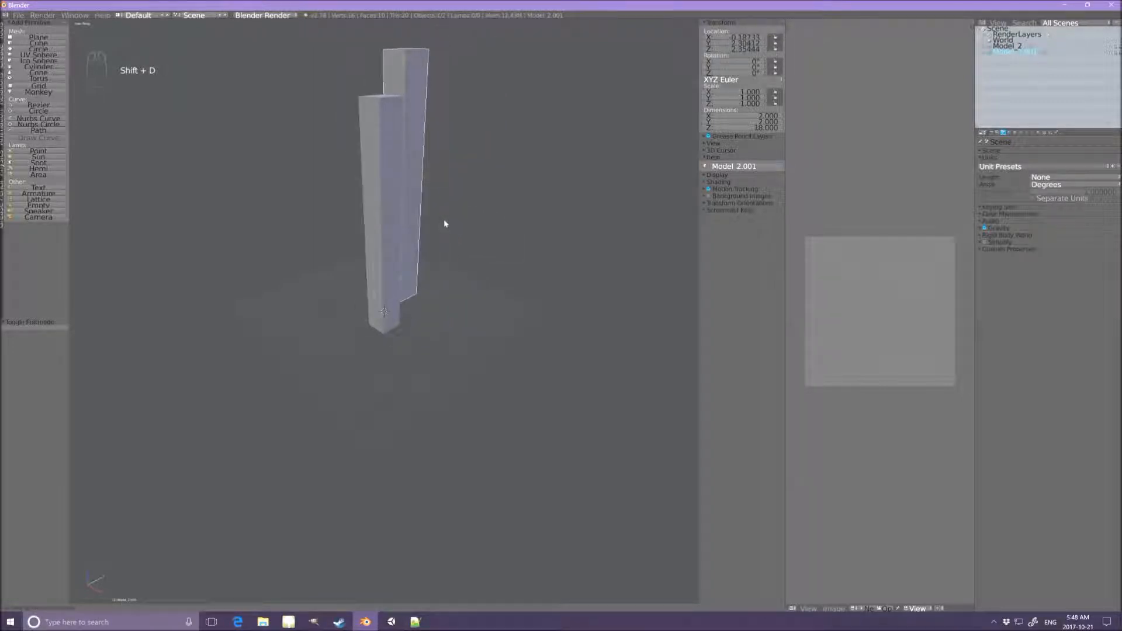
right_click(445, 224)
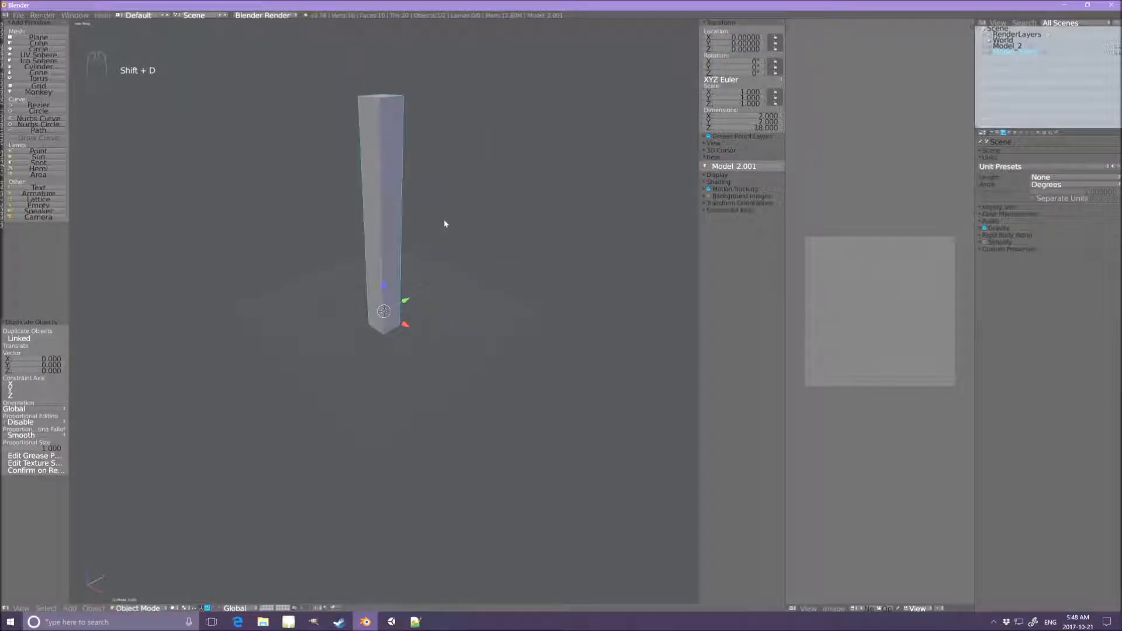
key("m")
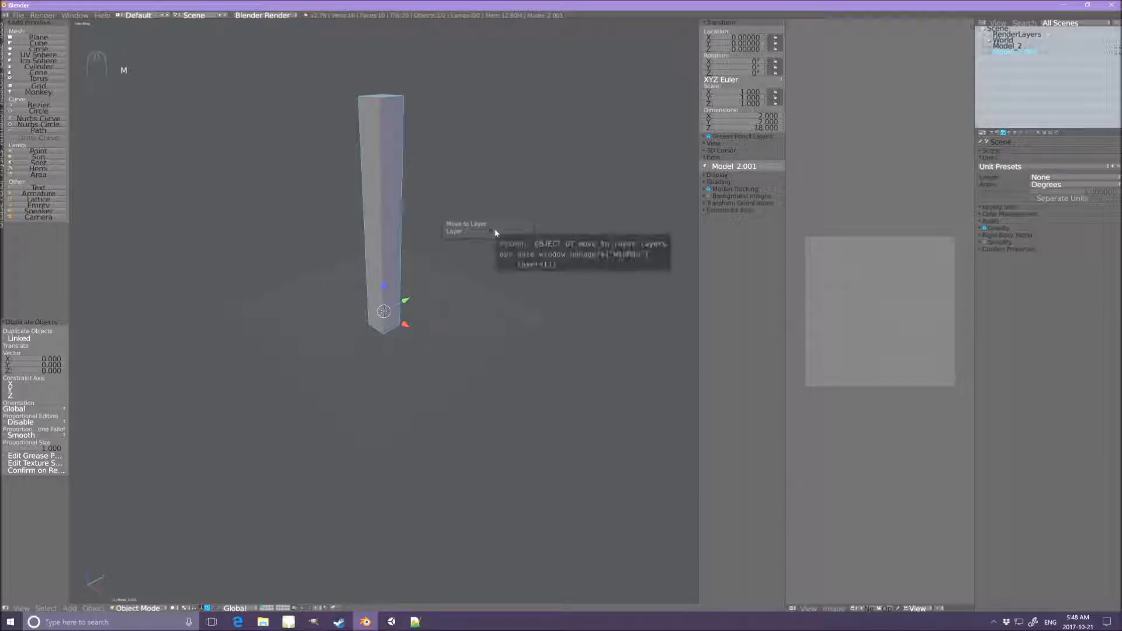
left_click(496, 232)
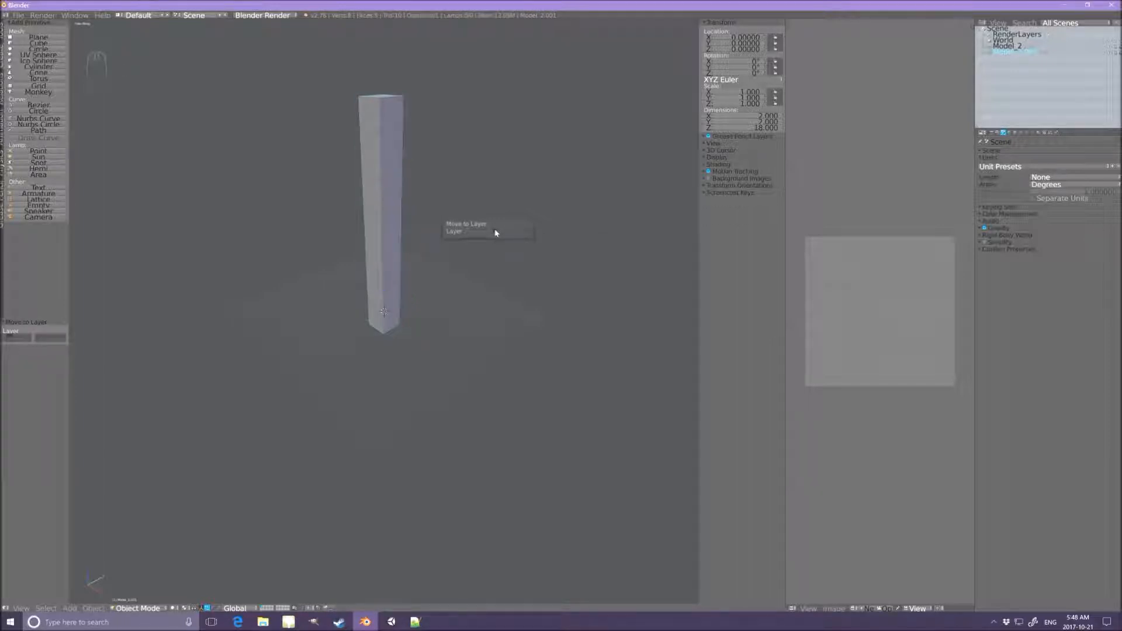
right_click(375, 251)
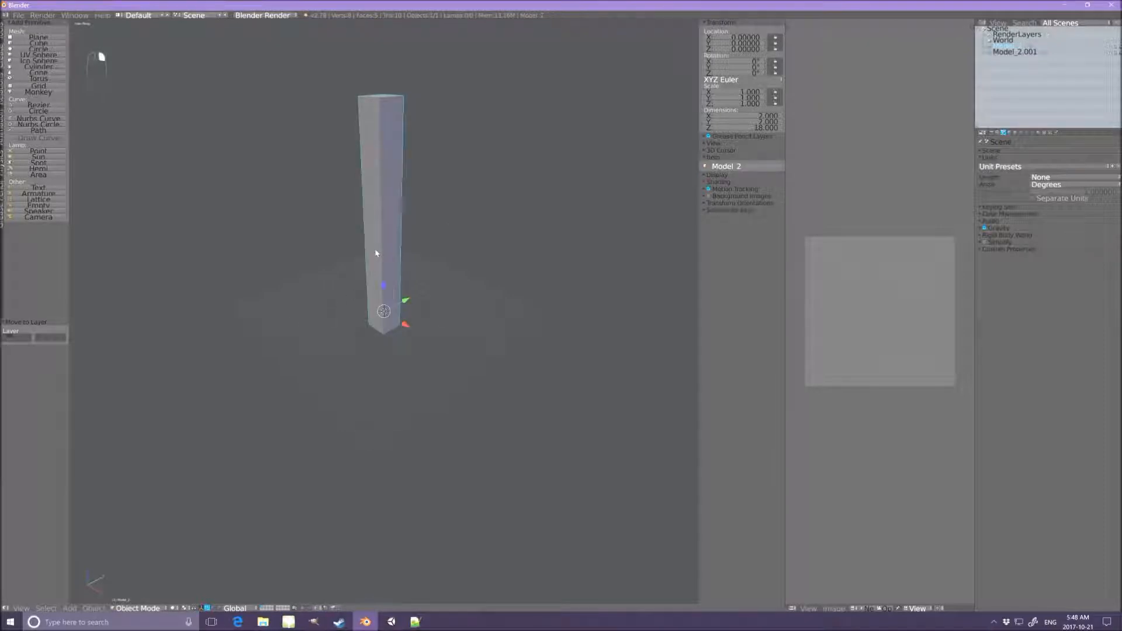
Move the original Model_2 to another layer, and show layer 2 with its duplicate column selected.
key("m")
left_click(431, 262)
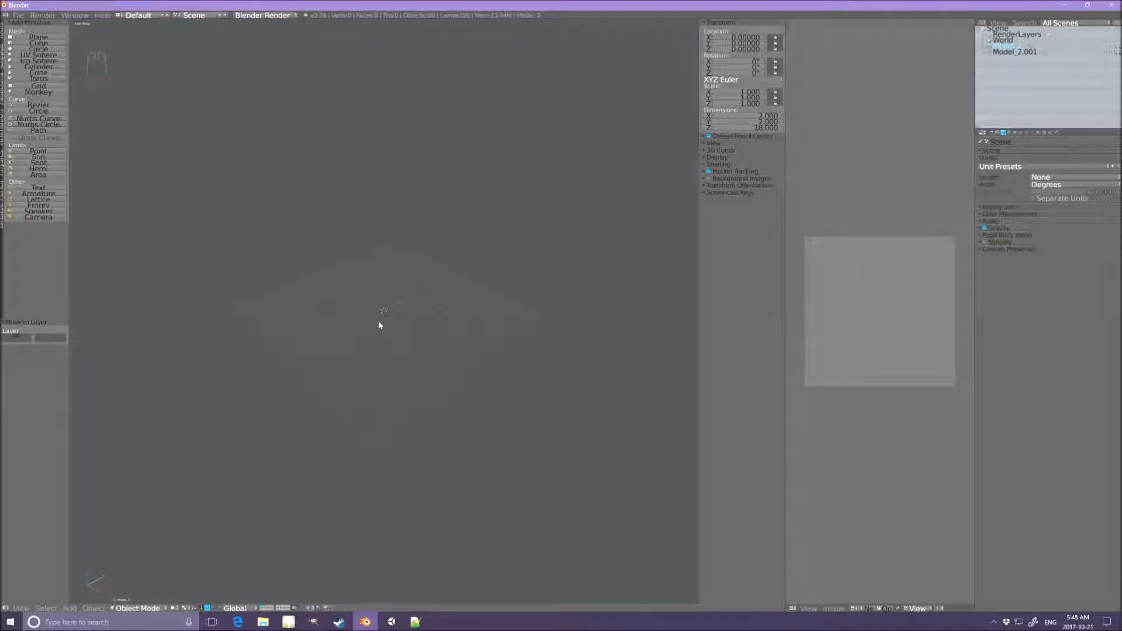
key("2")
right_click(405, 260)
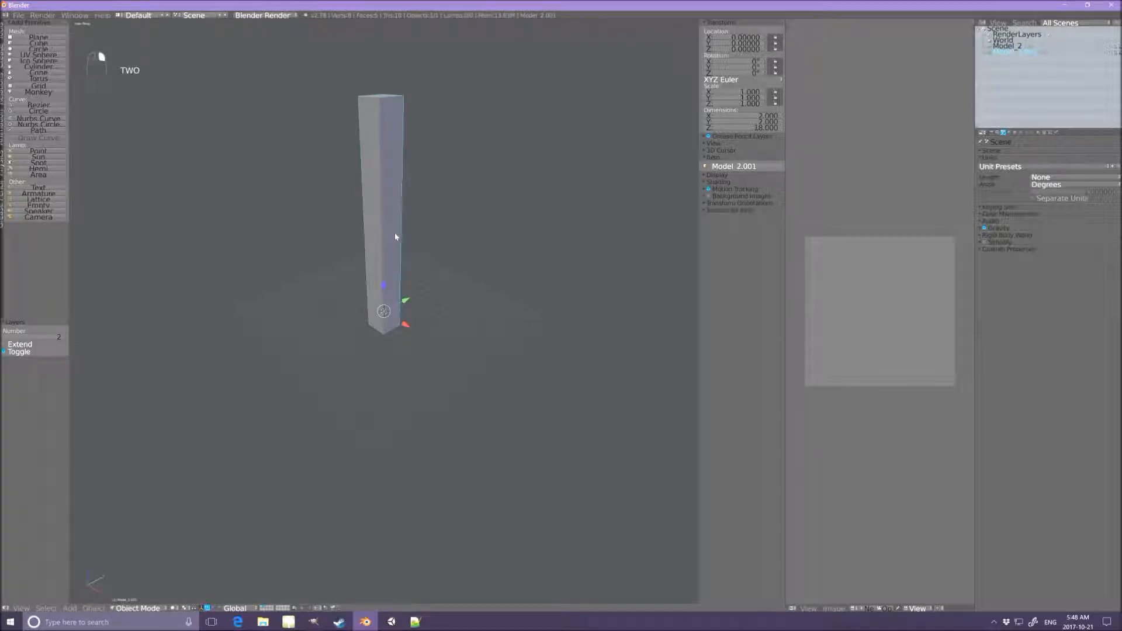
right_click(998, 57)
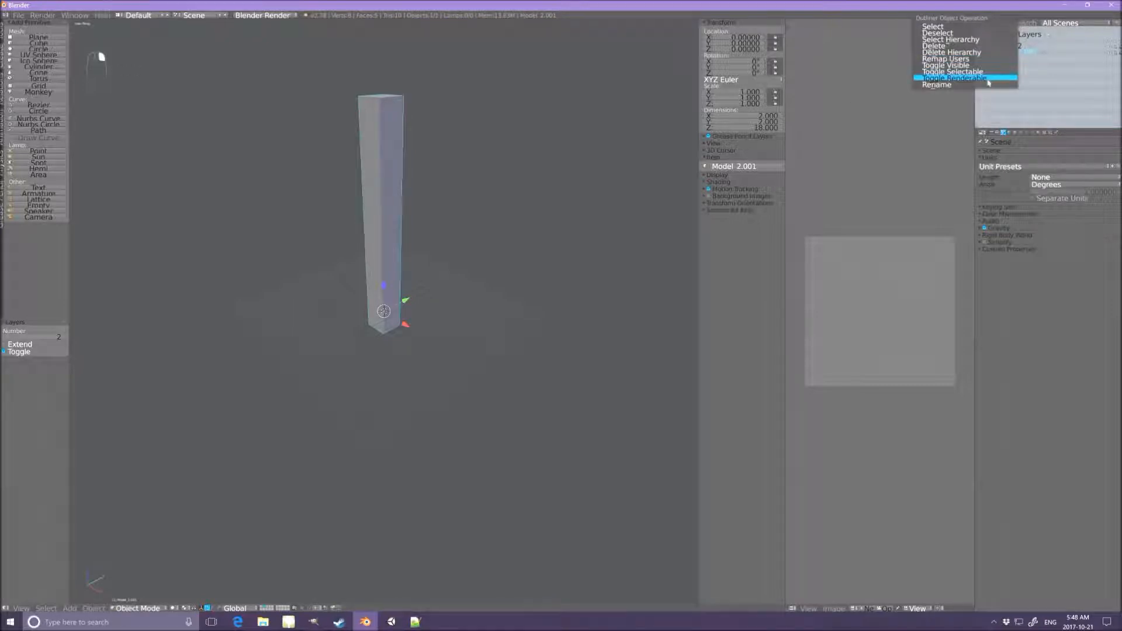
left_click(988, 84)
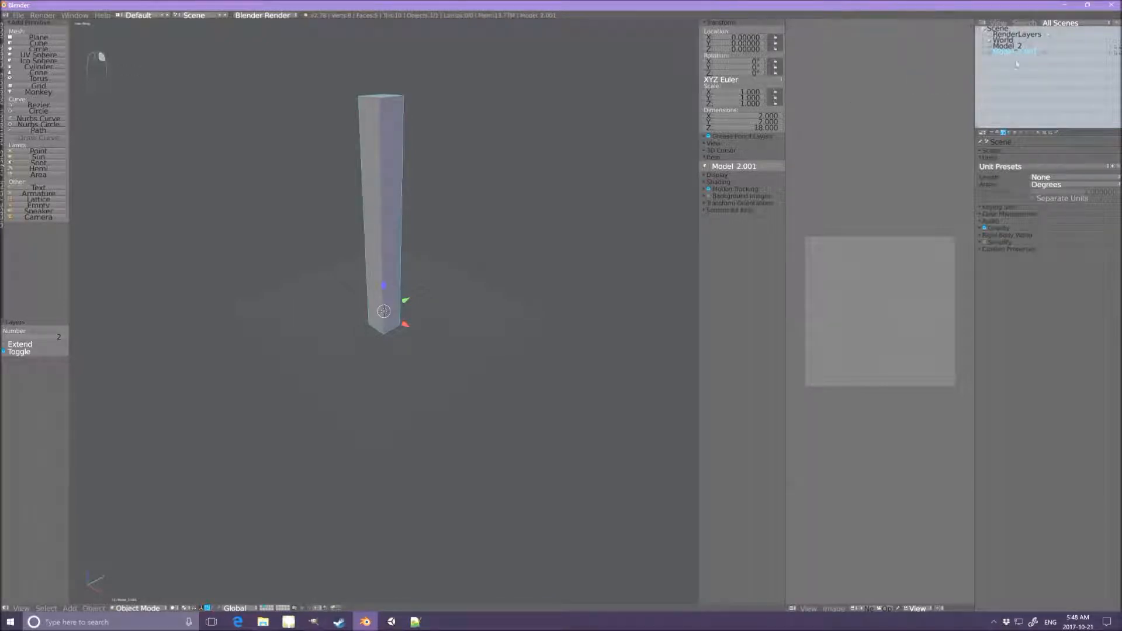
right_click(1022, 56)
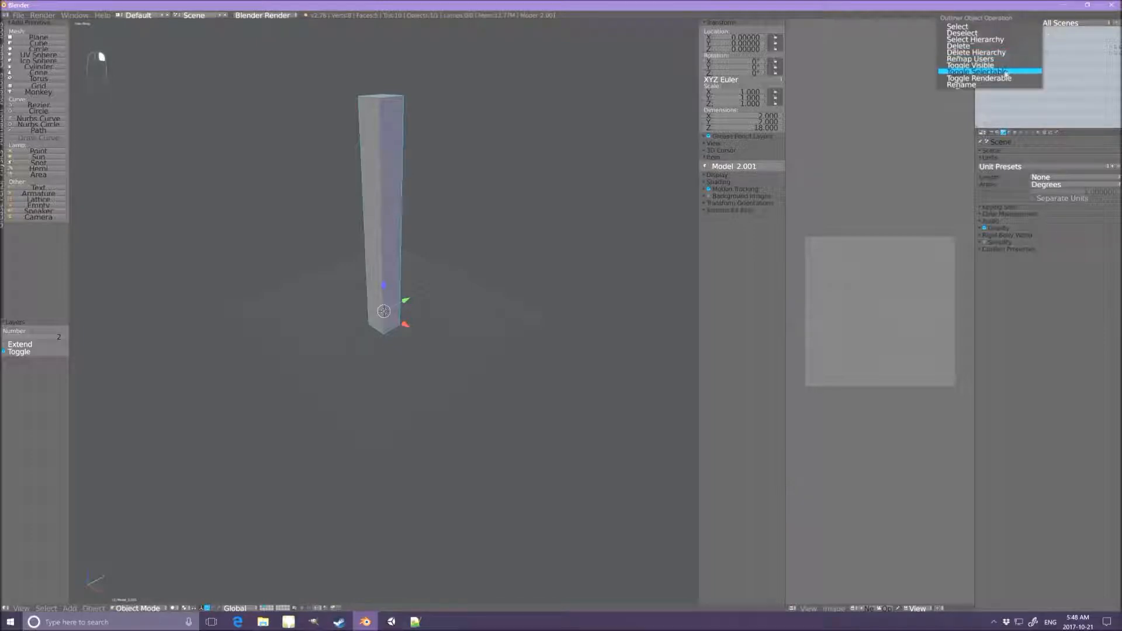
left_click(1000, 80)
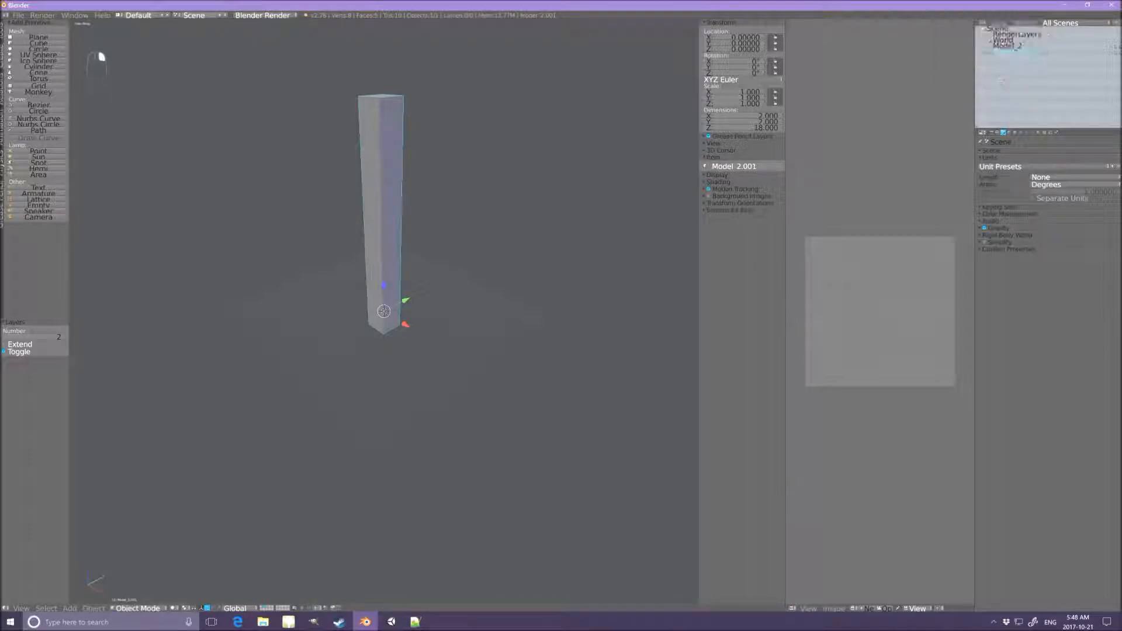
Rename the duplicate object Model_2.001 to Model_1 and collapse its entry in the object tree.
right_click(1018, 59)
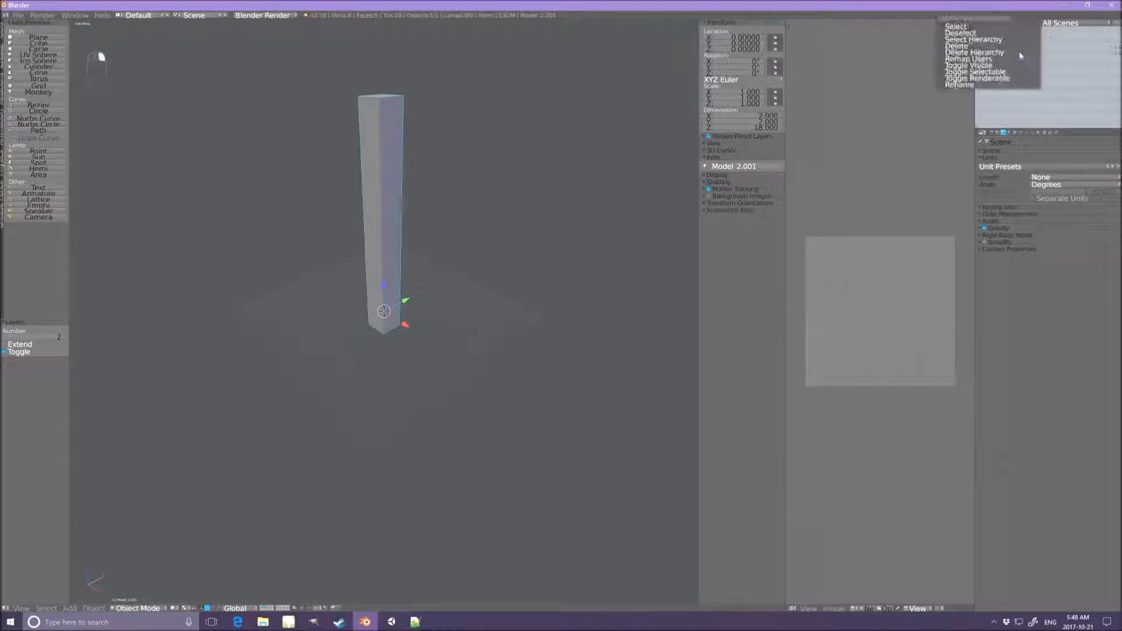
left_click(1000, 87)
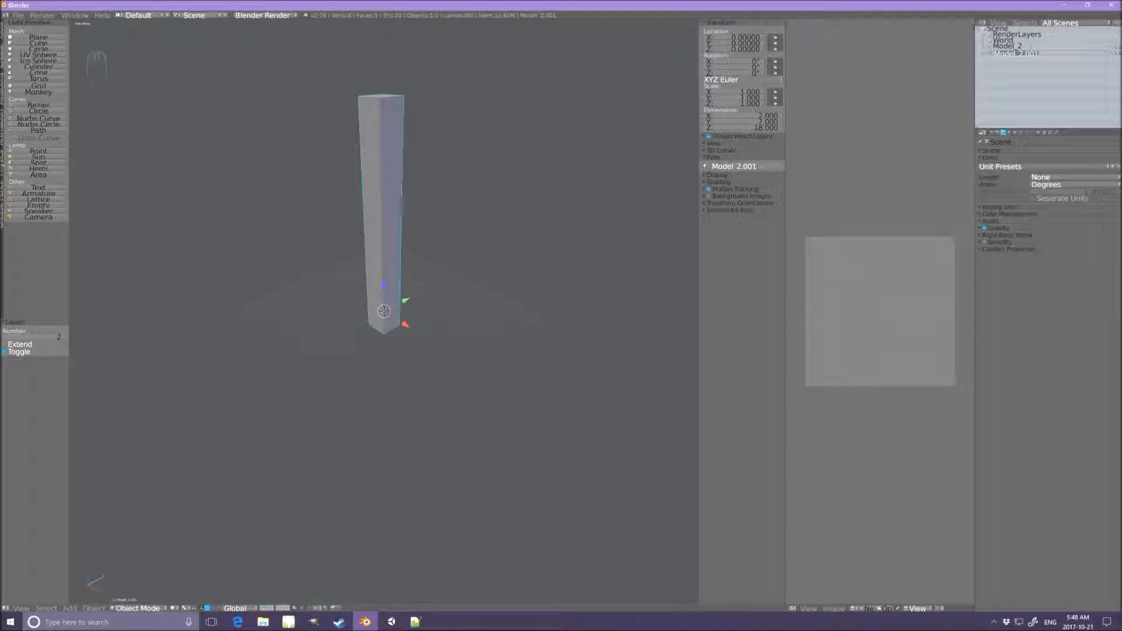
left_click_drag(1039, 53, 1017, 53)
key("BackSpace")
type("1")
key("Return")
key("Return")
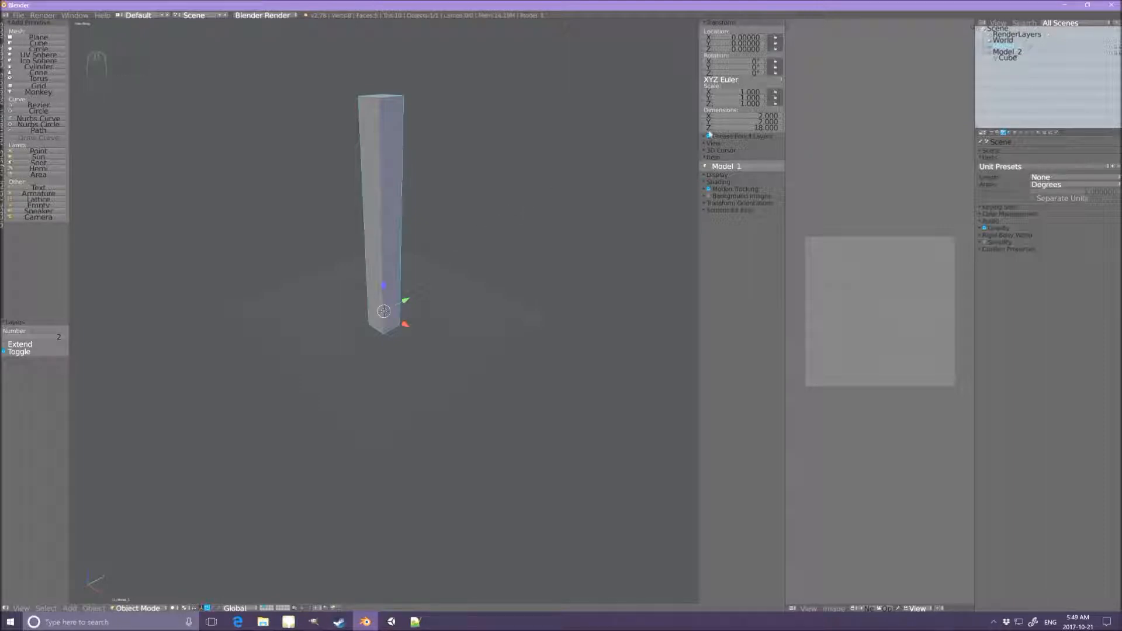
left_click(987, 53)
Select Model_1's top face in Edit Mode and add a Subdivision Surface modifier to the object.
key("Tab")
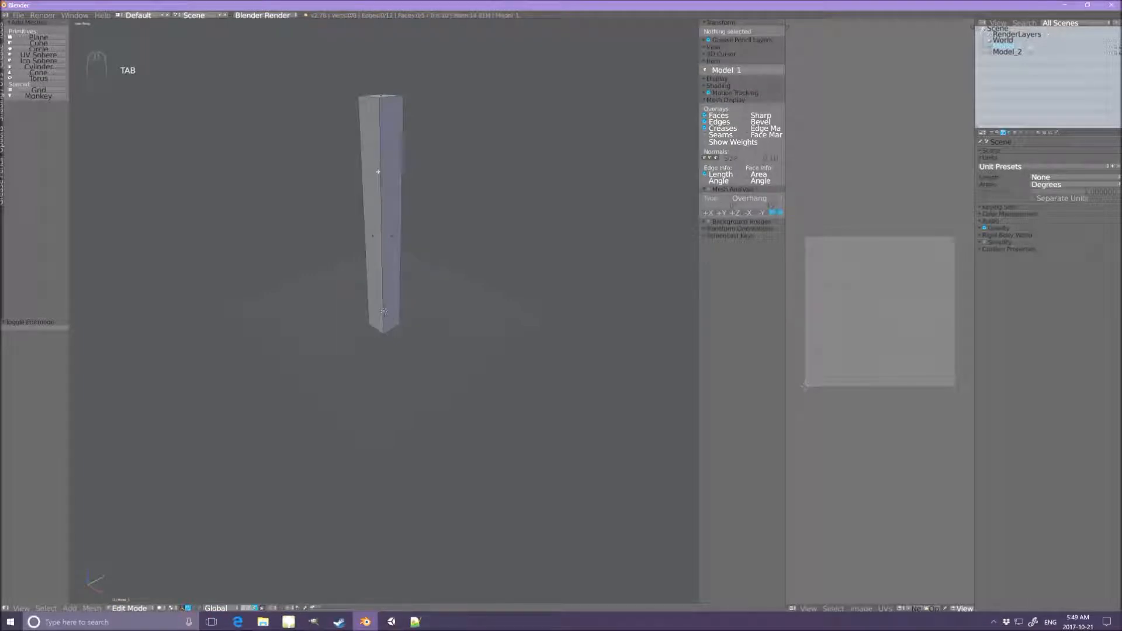
middle_click_drag(384, 311, 383, 312)
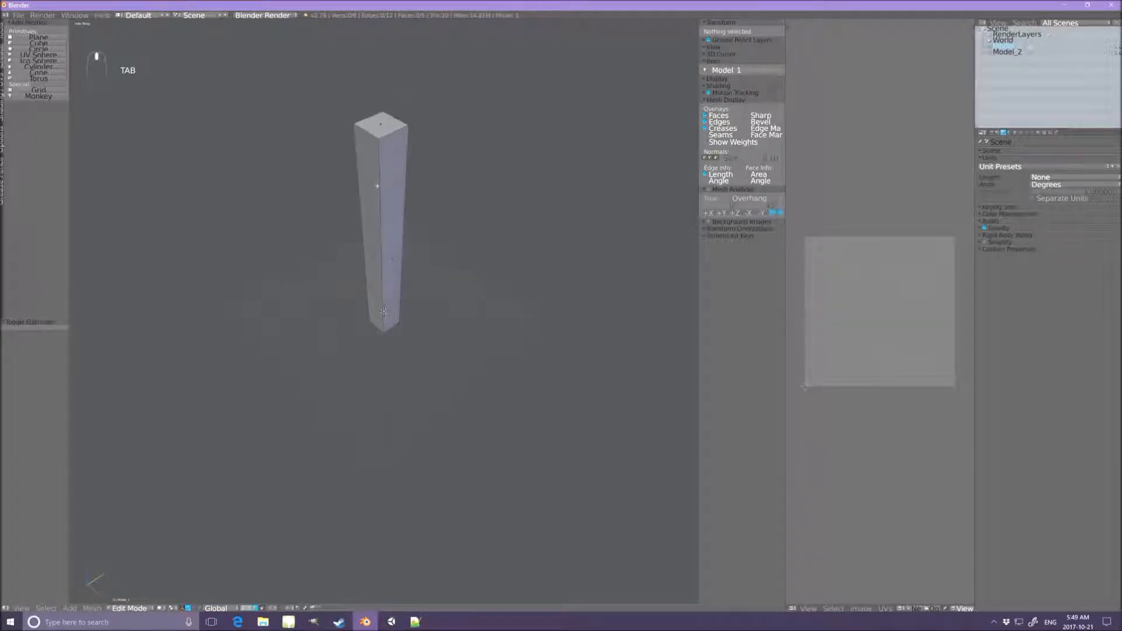
right_click(380, 124)
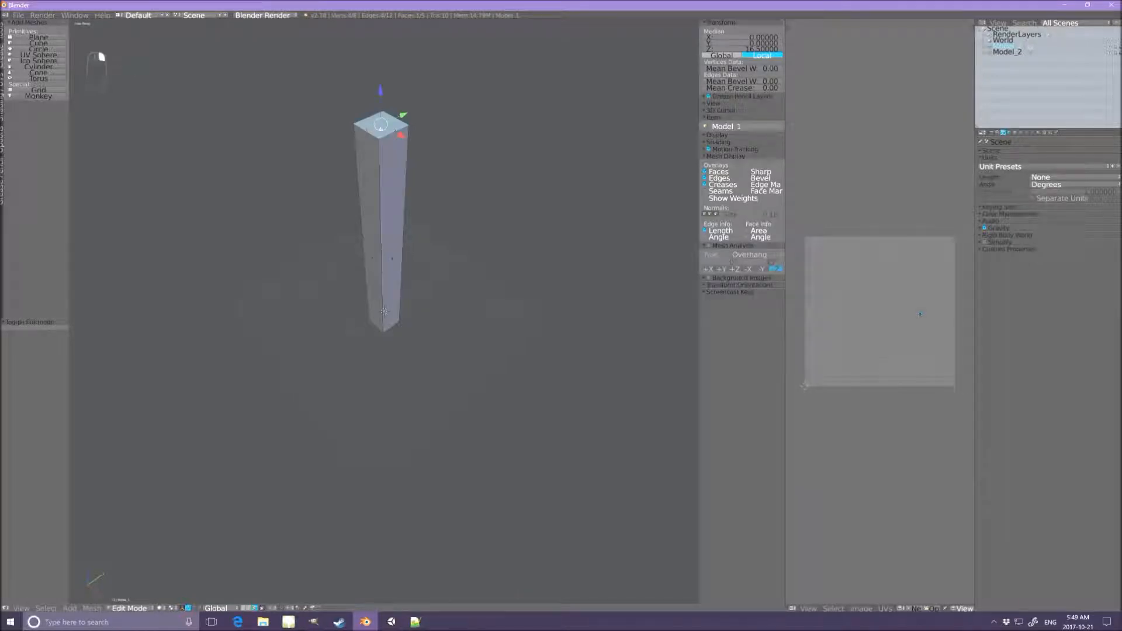
left_click(1027, 134)
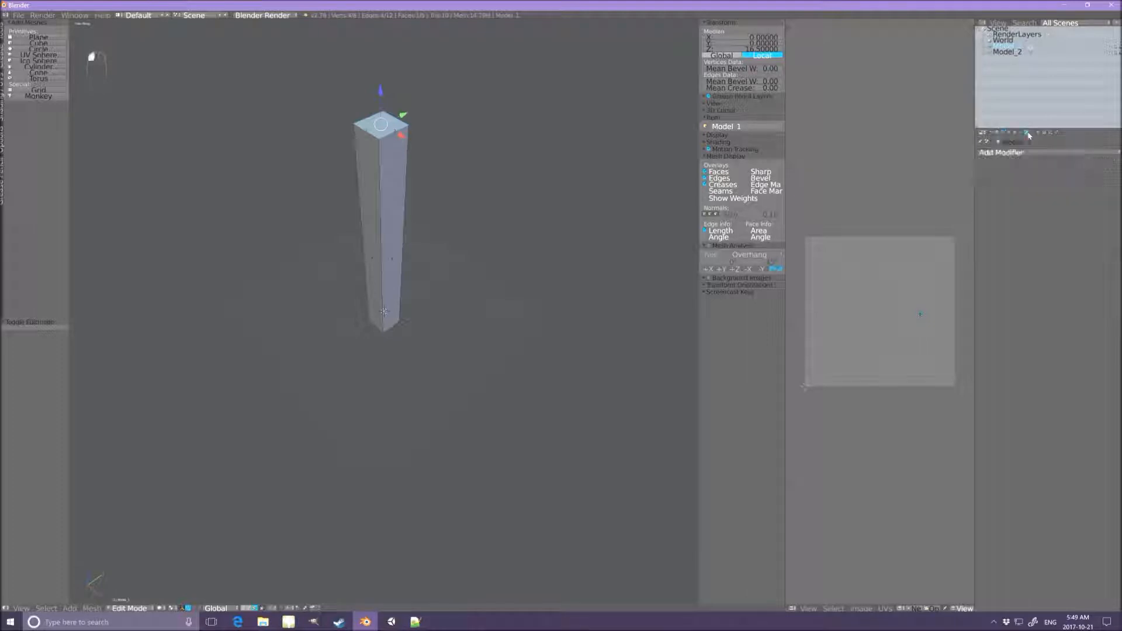
left_click(1019, 152)
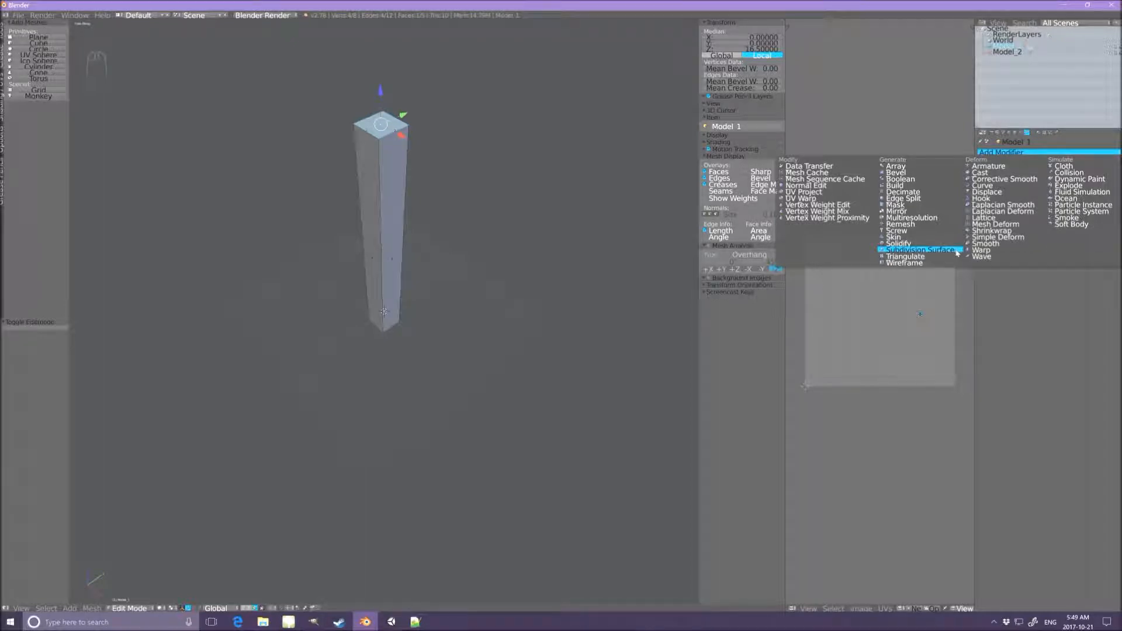
left_click(956, 250)
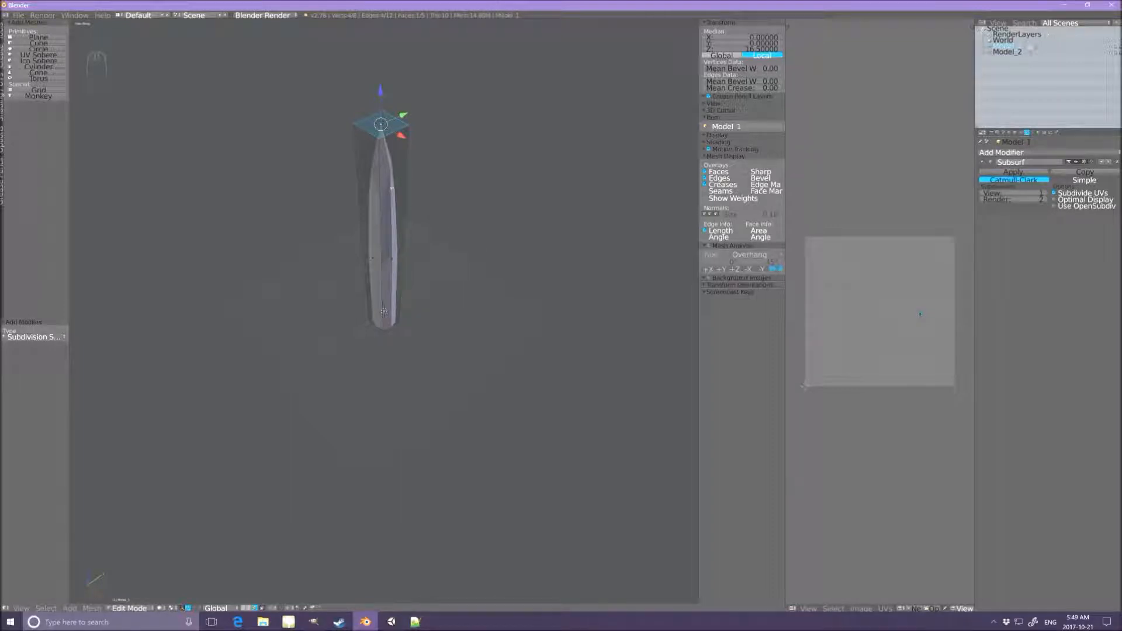
Delete the selected top face of Model_1 and return the column to Object Mode.
key("x")
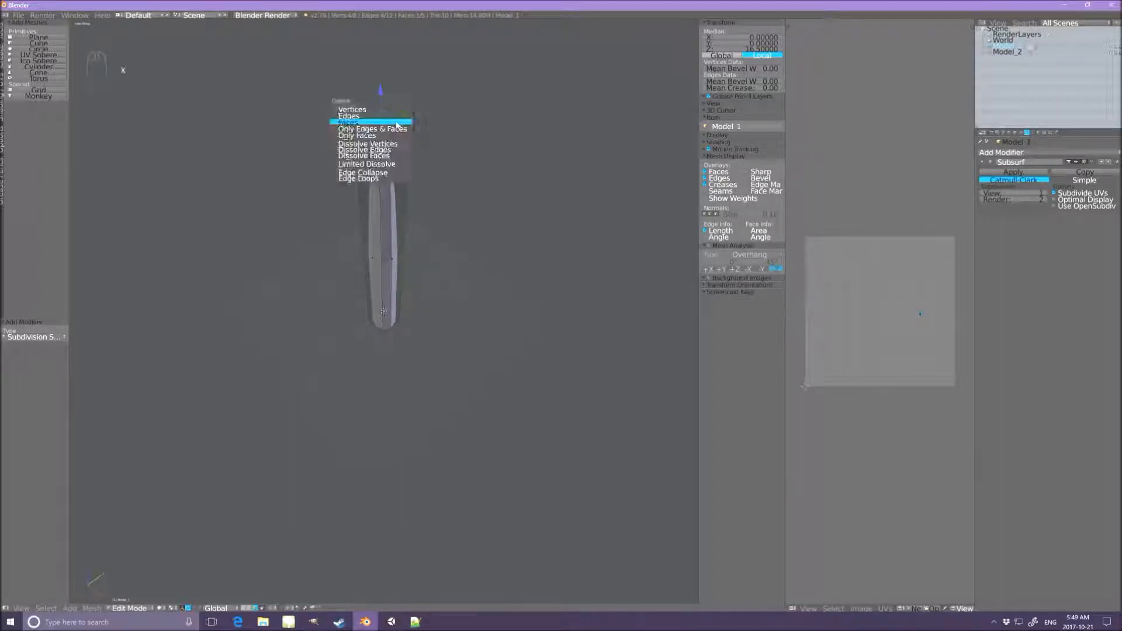
left_click(396, 123)
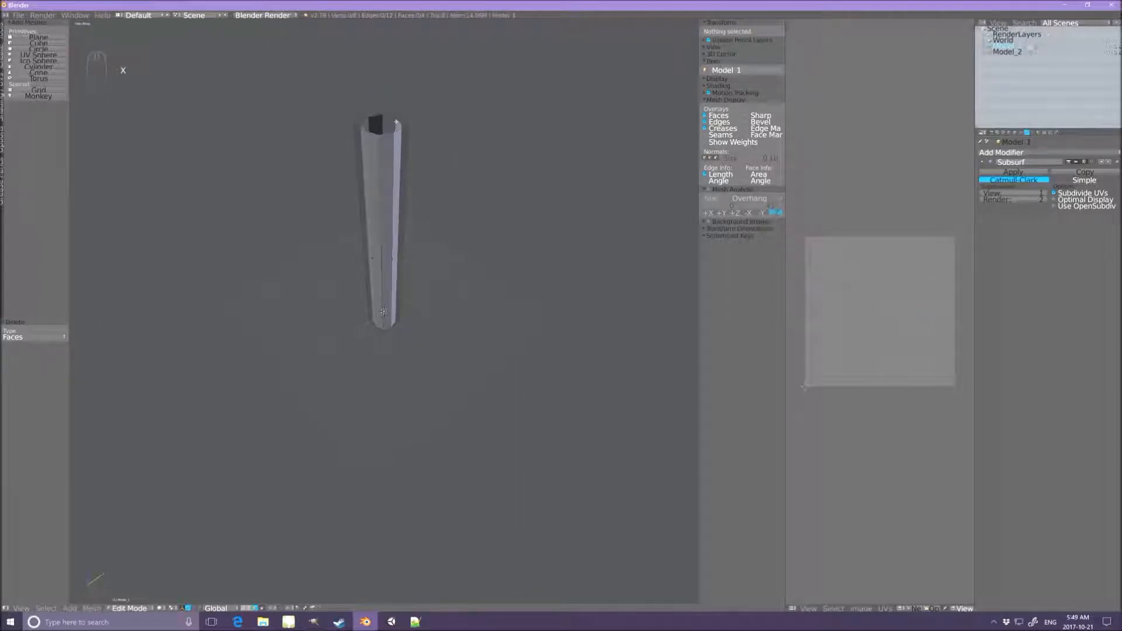
middle_click_drag(396, 123, 409, 160)
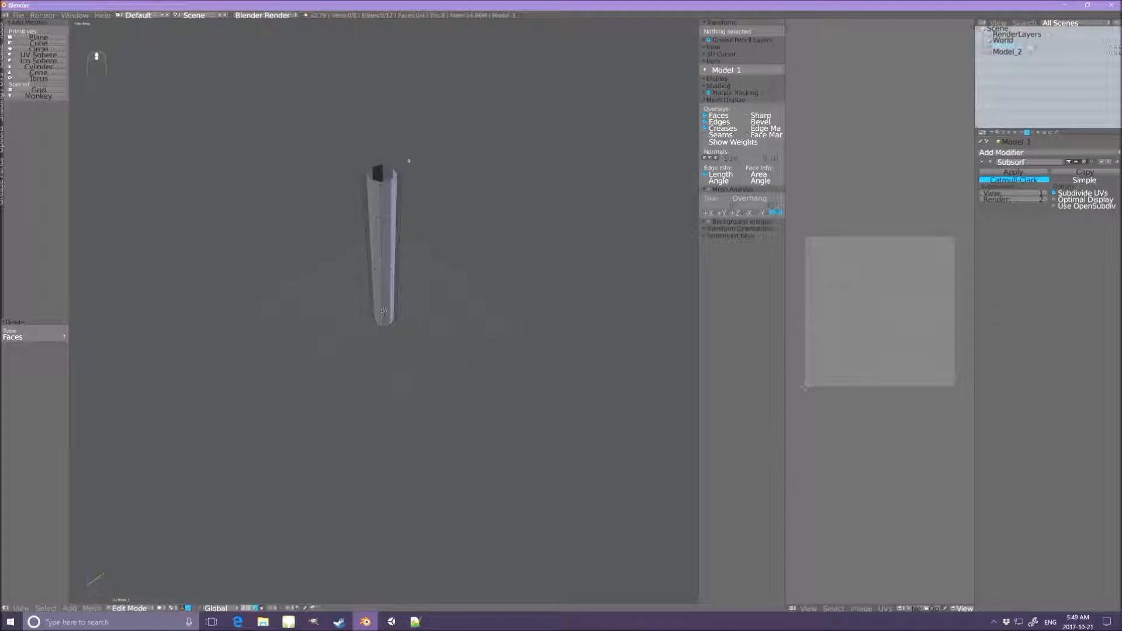
key("Tab")
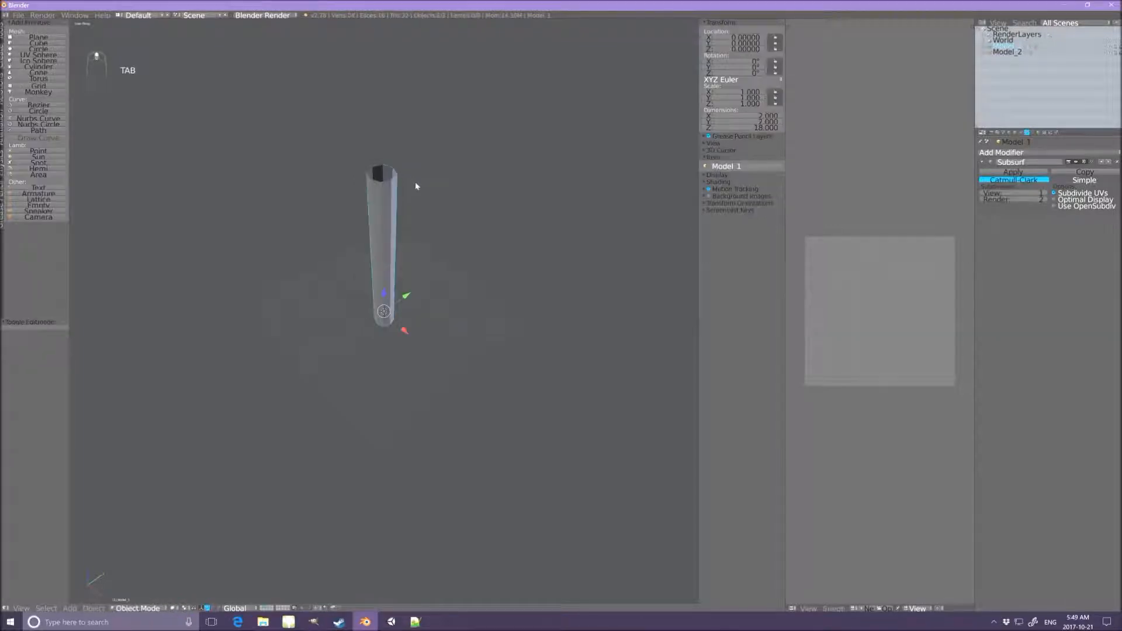
mouse_move(411, 231)
middle_mouse_down()
mouse_move(408, 211)
mouse_move(384, 208)
mouse_move(406, 219)
middle_mouse_up()
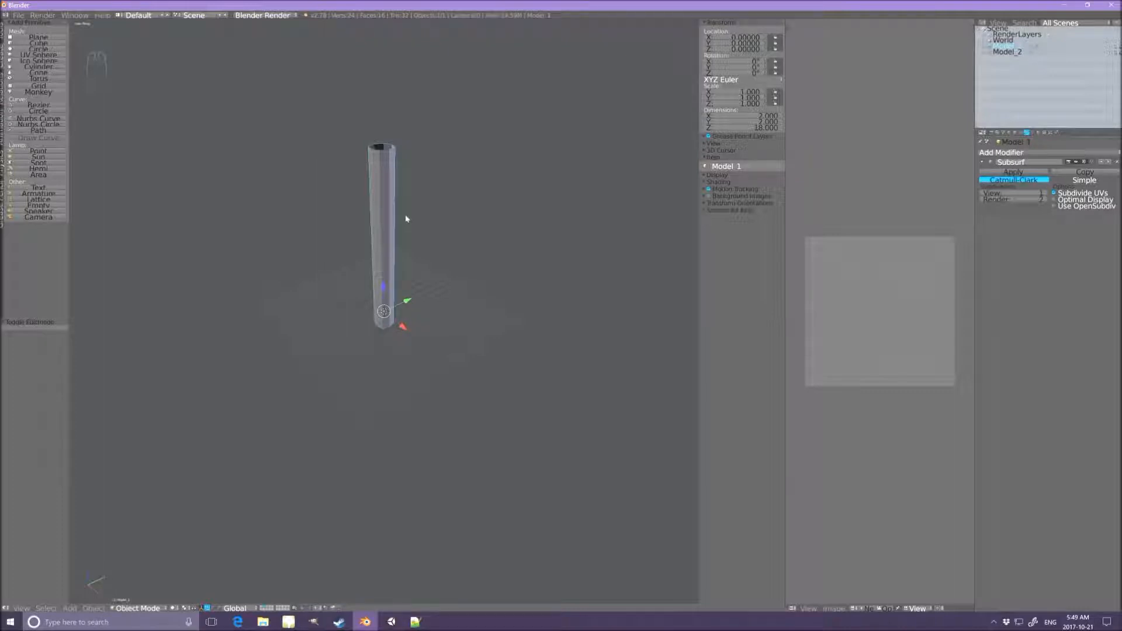
Duplicate Model_1 in place, move the copy to layer 1, and show that layer.
key("shift+d")
right_click(425, 206)
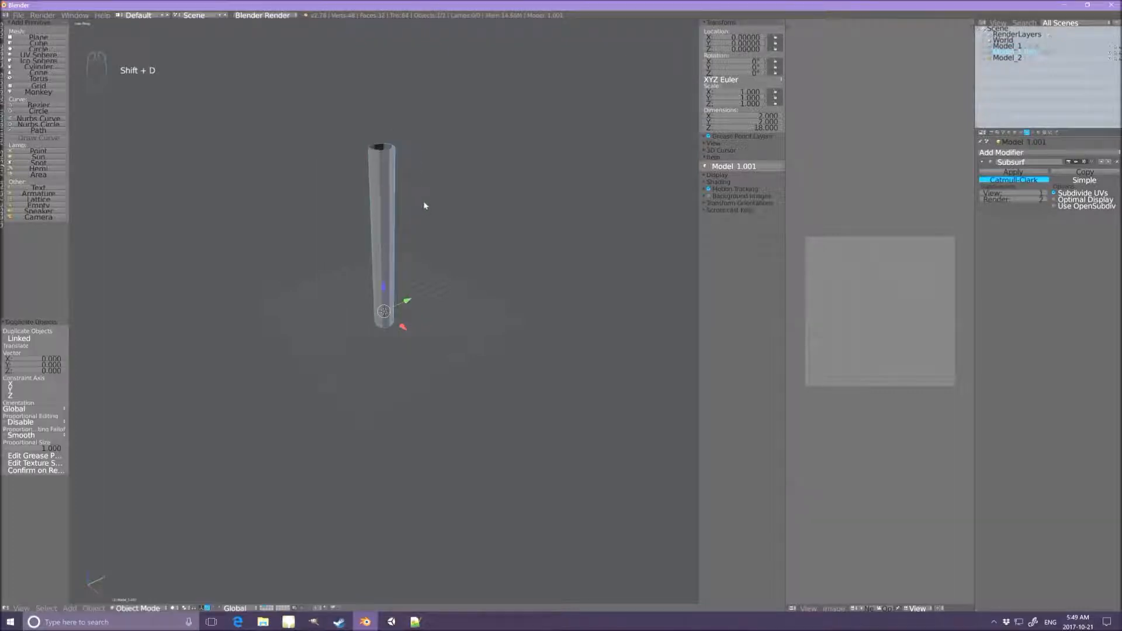
key("m")
left_click(473, 214)
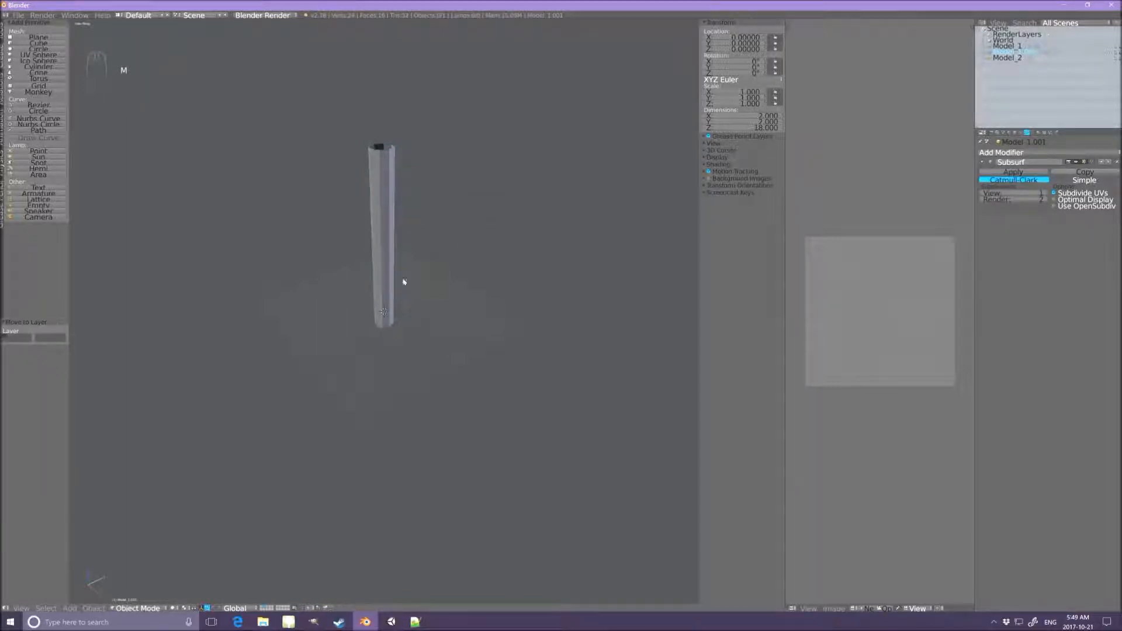
key("1")
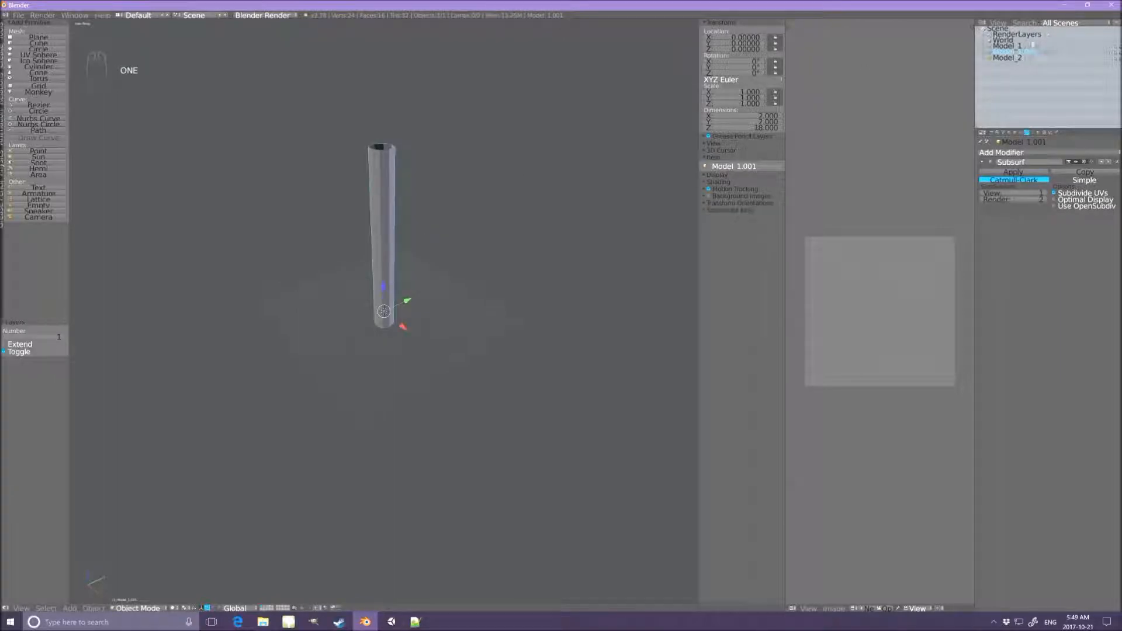
Rename the duplicate object Model_1.001 to Model_0.
right_click(1023, 52)
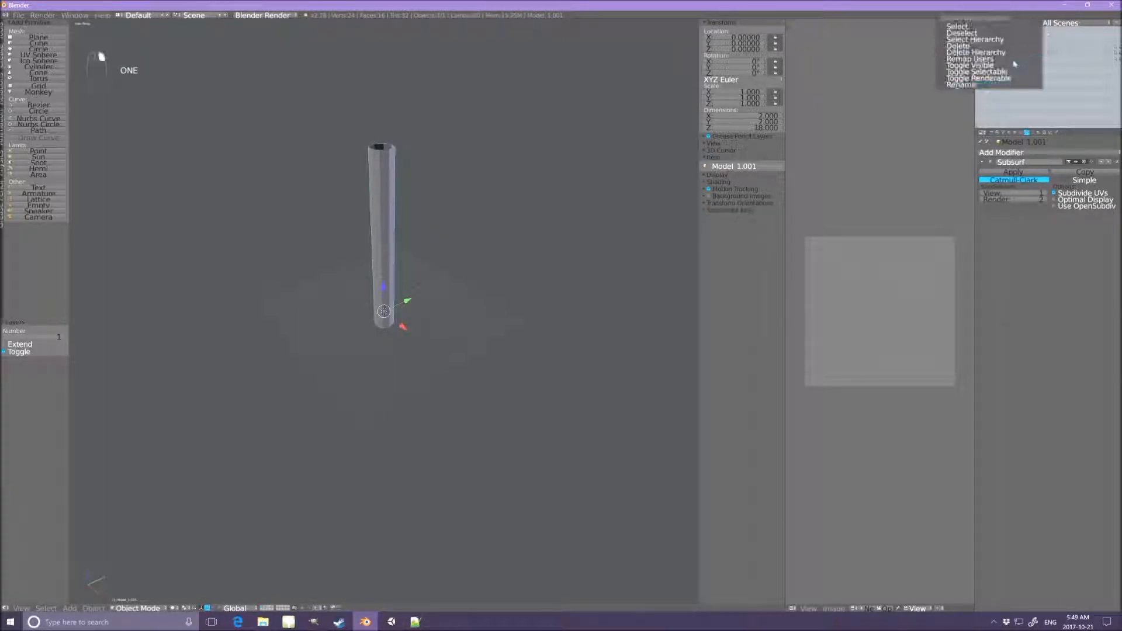
left_click(997, 86)
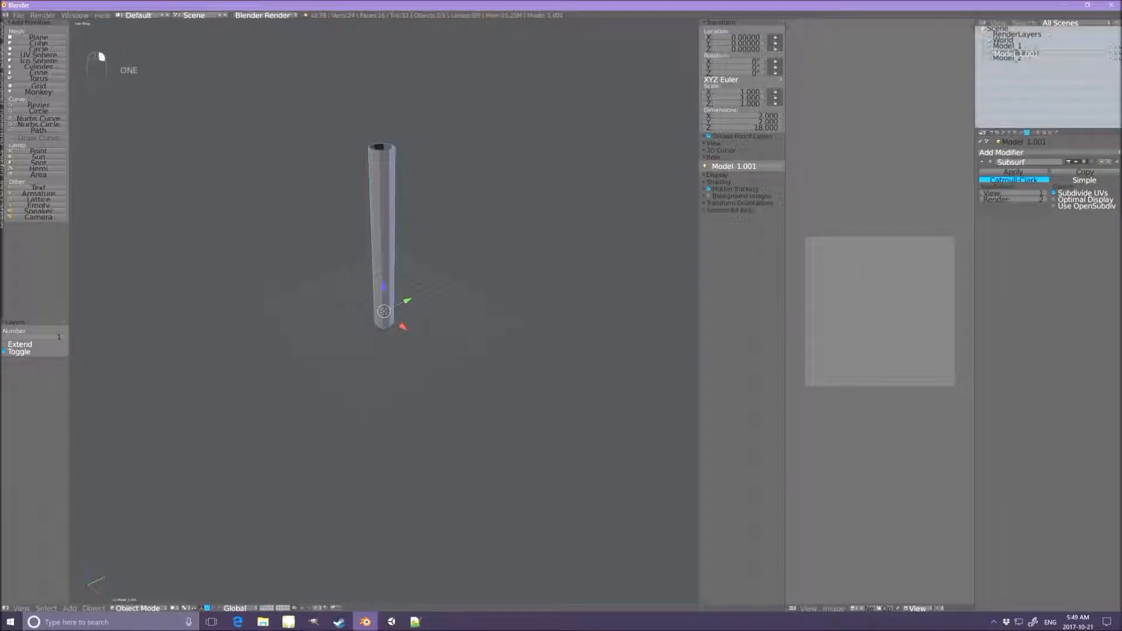
left_click_drag(1039, 53, 1019, 54)
type("0")
key("Return")
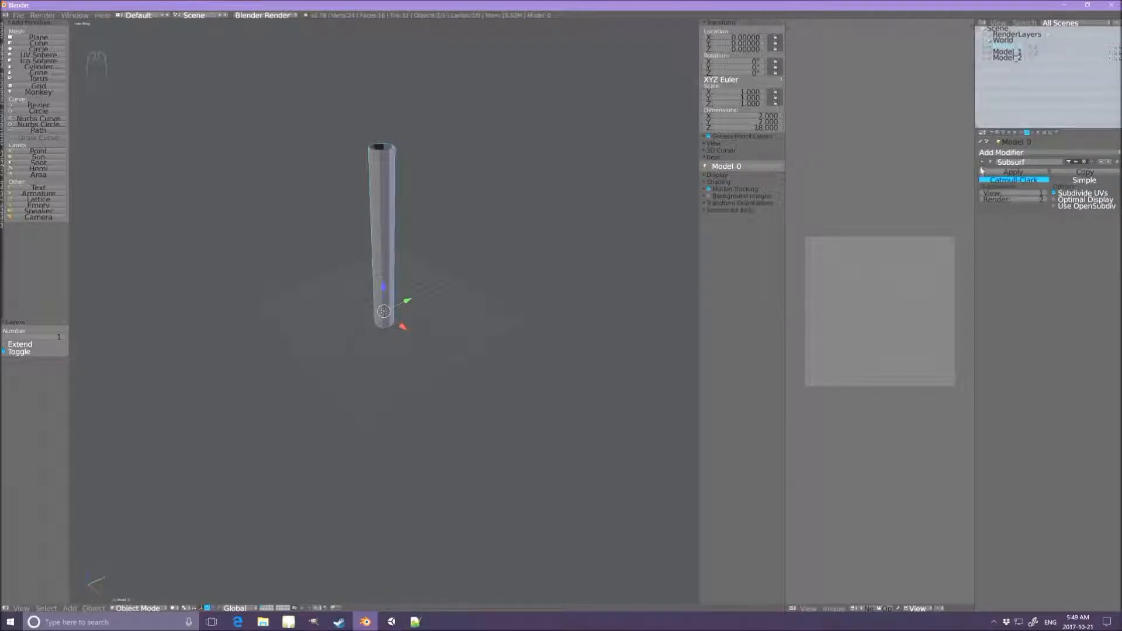
Set the view subdivisions of Model_0's Subsurf modifier to 2 and apply the modifier.
left_click(1046, 194)
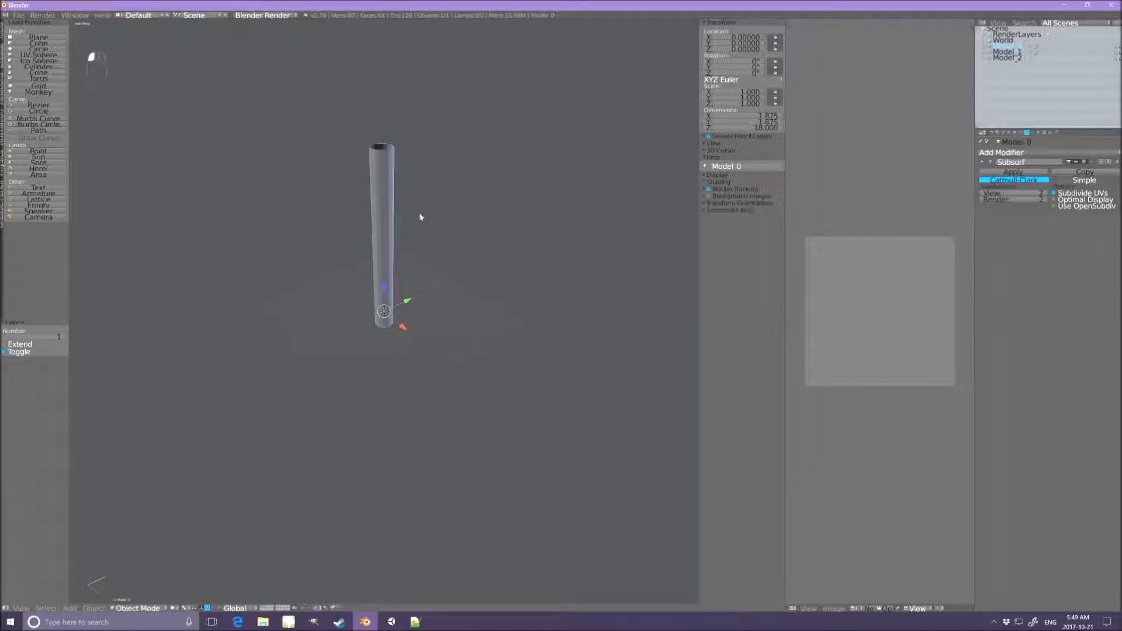
scroll(353, 243, "up", 1)
mouse_move(422, 245)
middle_mouse_down()
mouse_move(433, 255)
mouse_move(418, 274)
mouse_move(455, 256)
mouse_move(439, 258)
middle_mouse_up()
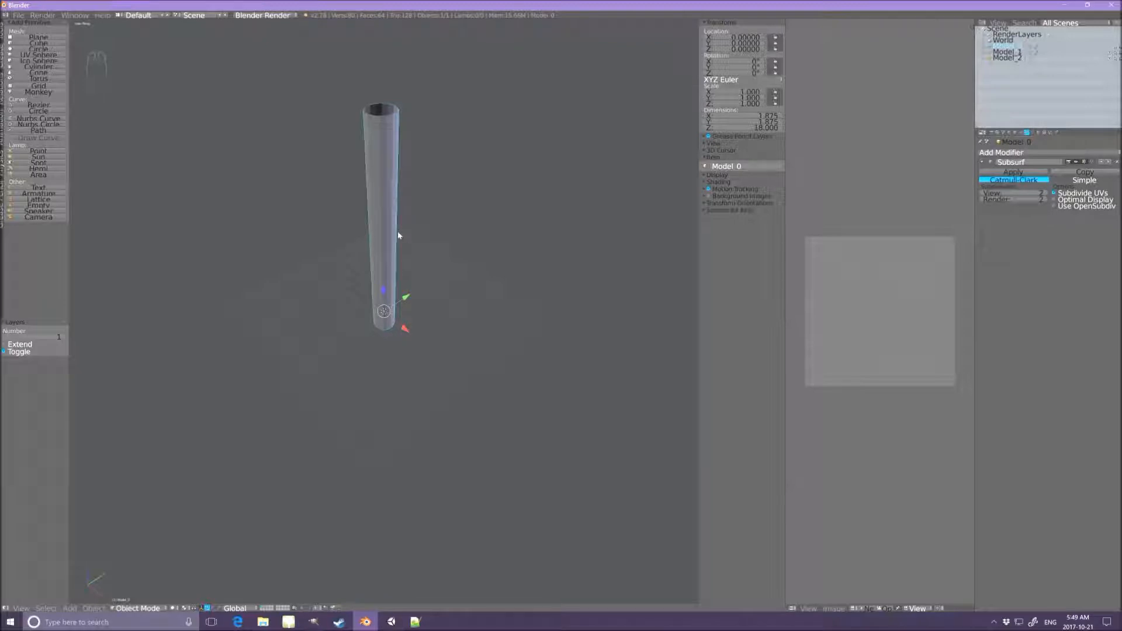
left_click(1013, 173)
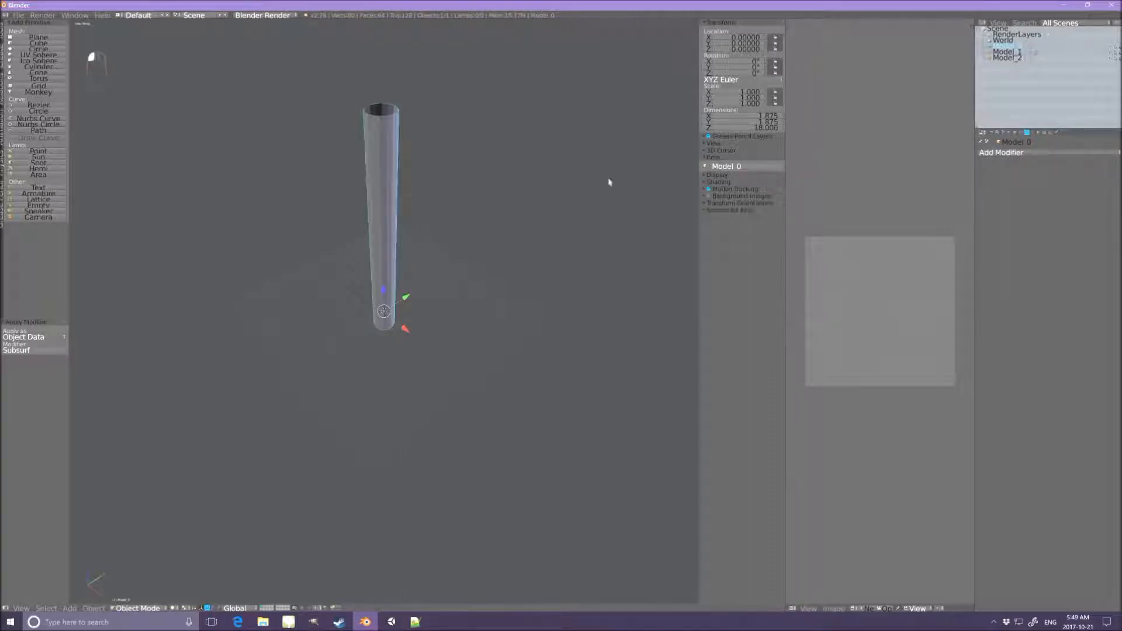
Select the whole Model_0 mesh in Edit Mode and simplify it with Limited Dissolve.
key("Tab")
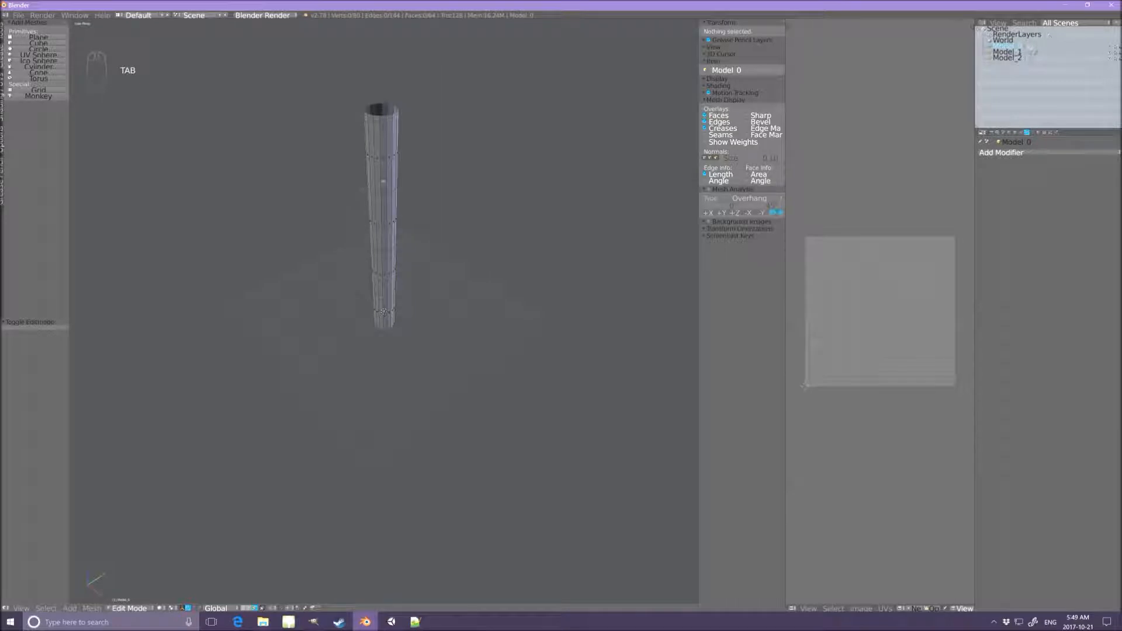
key("a")
key("a")
key("x")
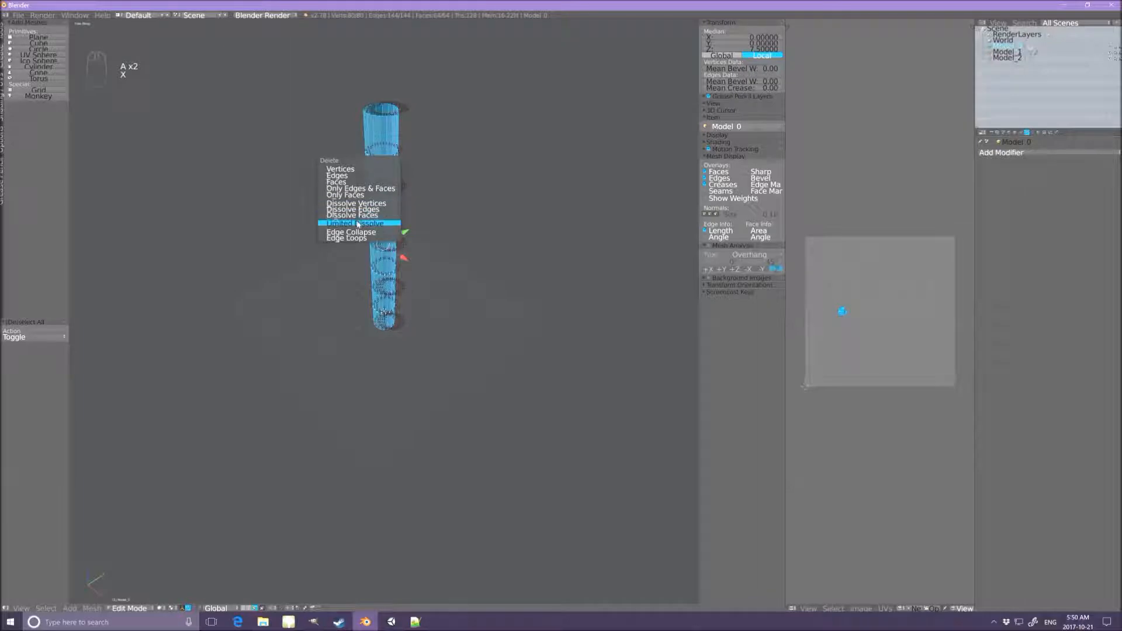
left_click(358, 224)
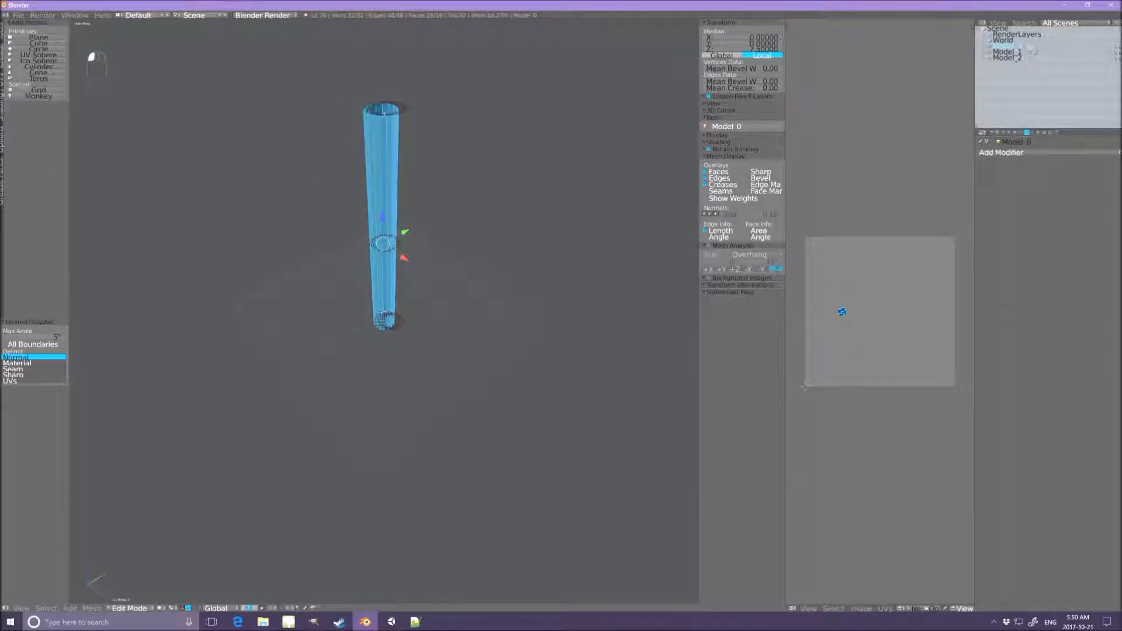
Select the open edge loop around the top of Model_0 and fill it with a face.
right_click(385, 116)
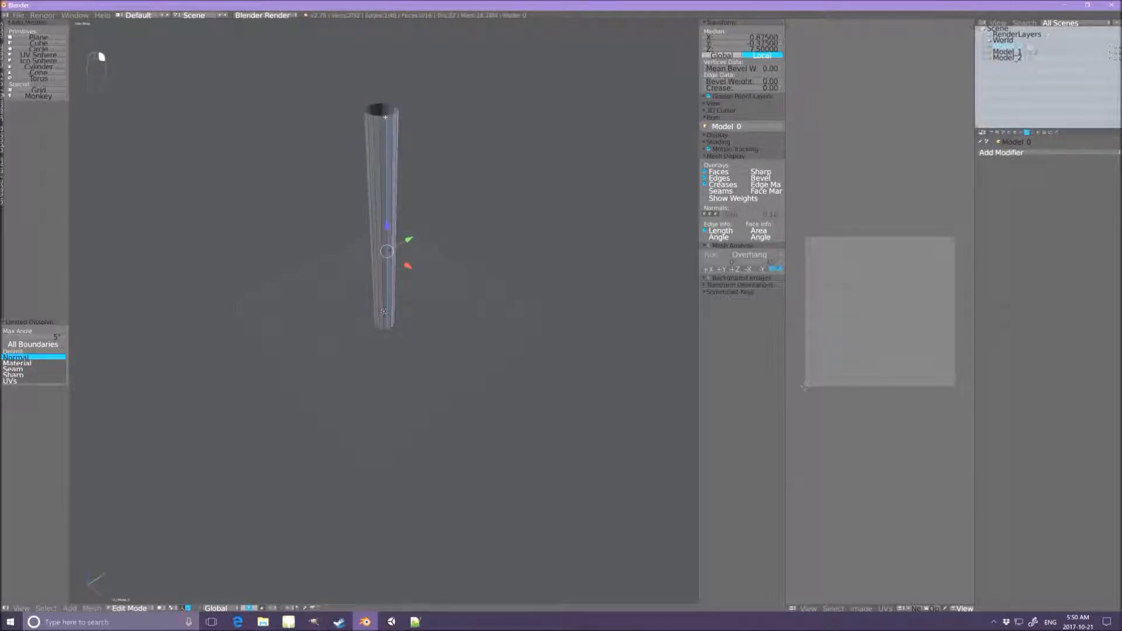
right_click(382, 117, "alt")
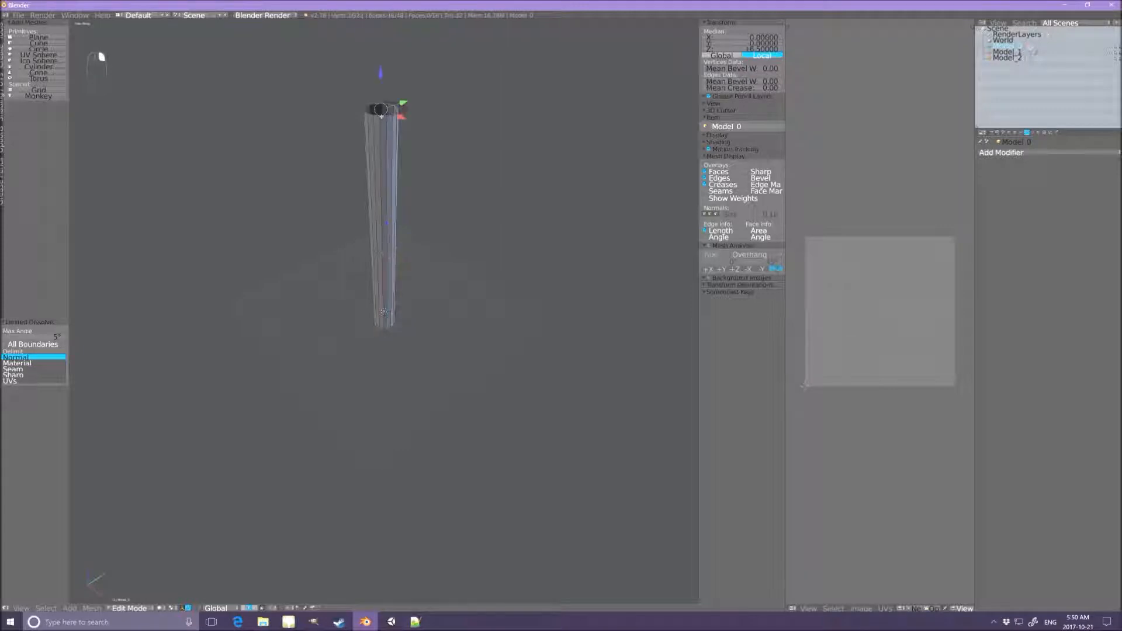
key("f")
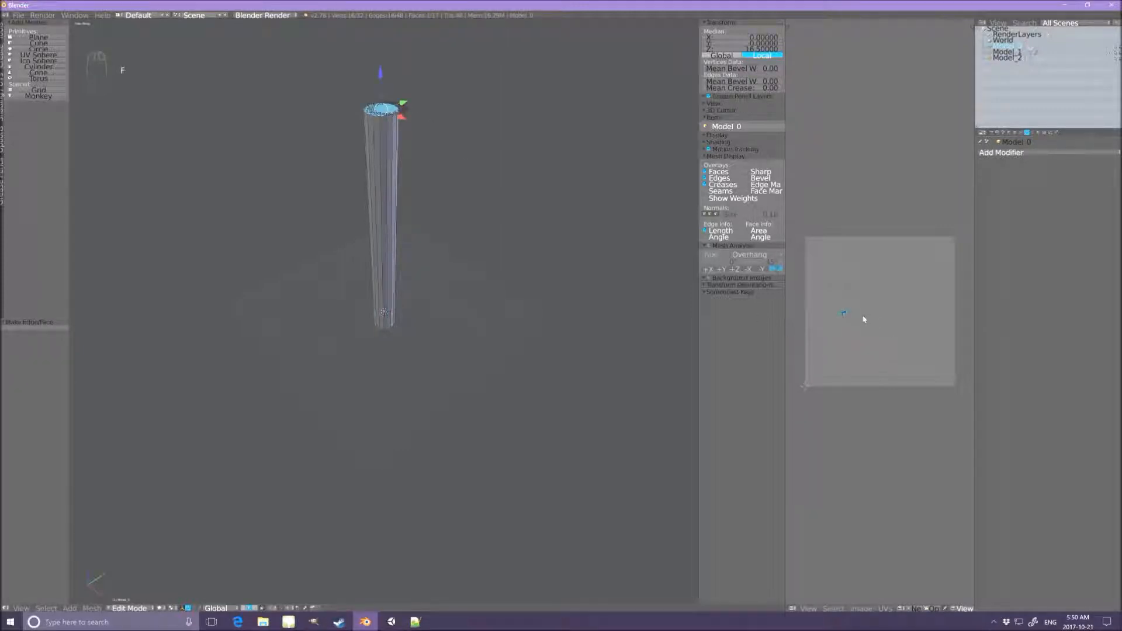
Move the UVs of Model_0's new top face 0.5 along X into the right half of the UV square.
key("g")
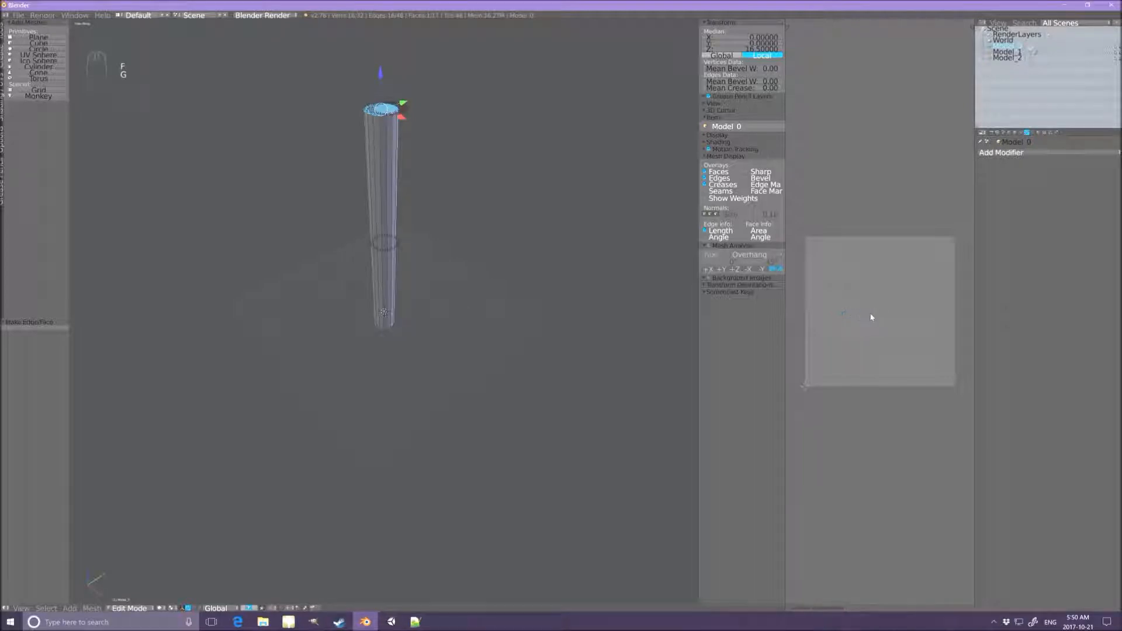
left_click(931, 316)
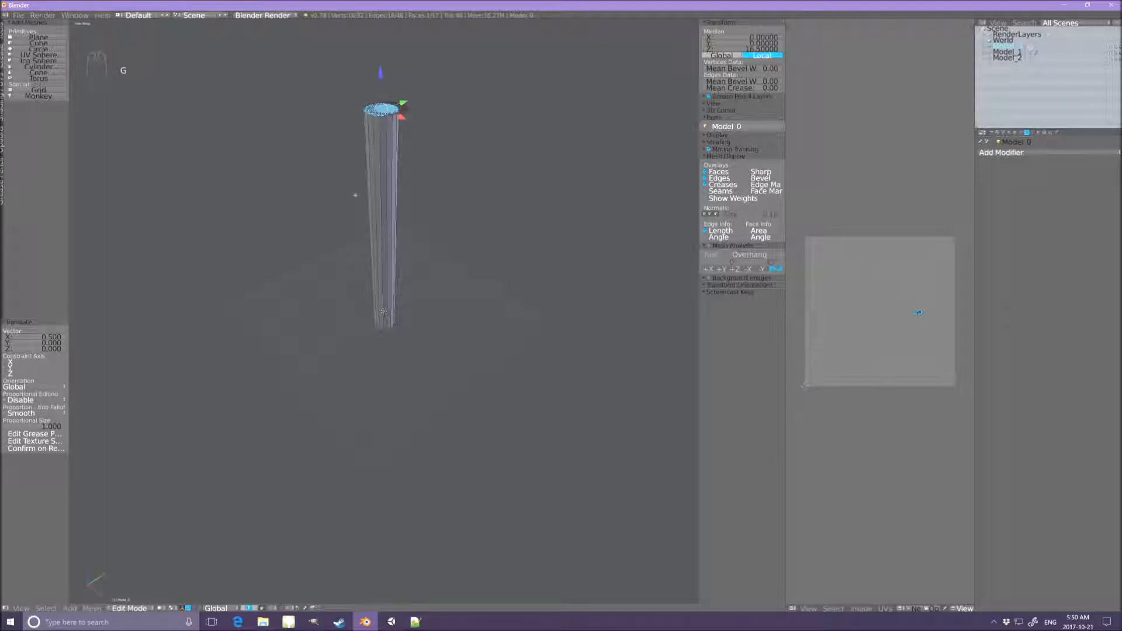
key("a")
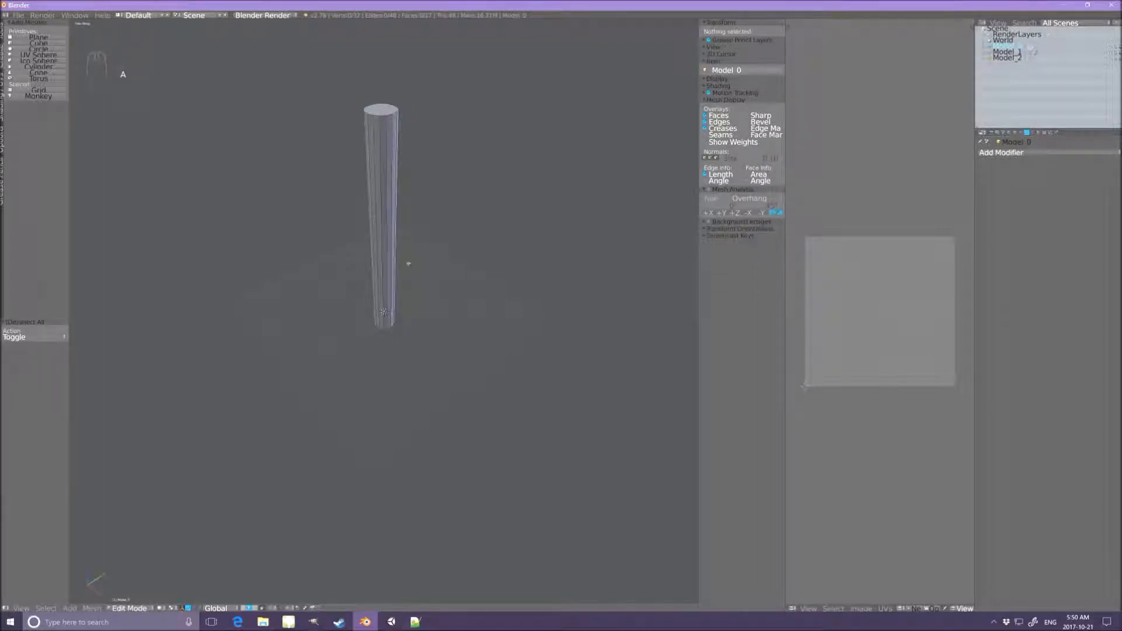
Fill the open edge loop at the base of Model_0 with a face and move its UVs into the right half of the UV square.
mouse_move(413, 208)
middle_mouse_down()
mouse_move(413, 243)
mouse_move(417, 223)
middle_mouse_up()
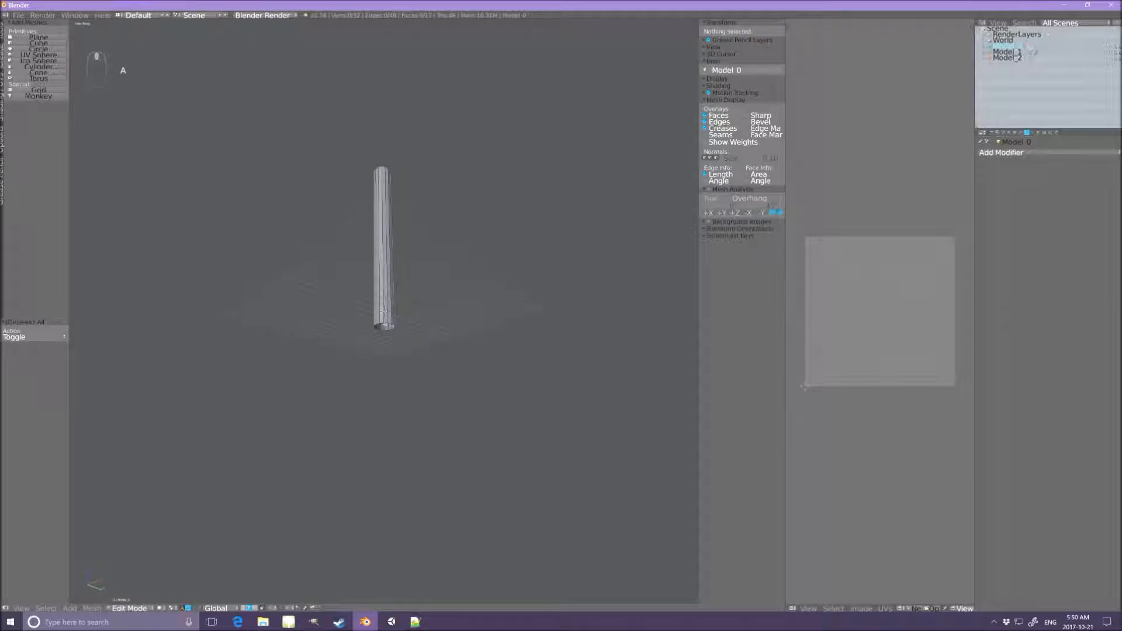
right_click(384, 322, "alt")
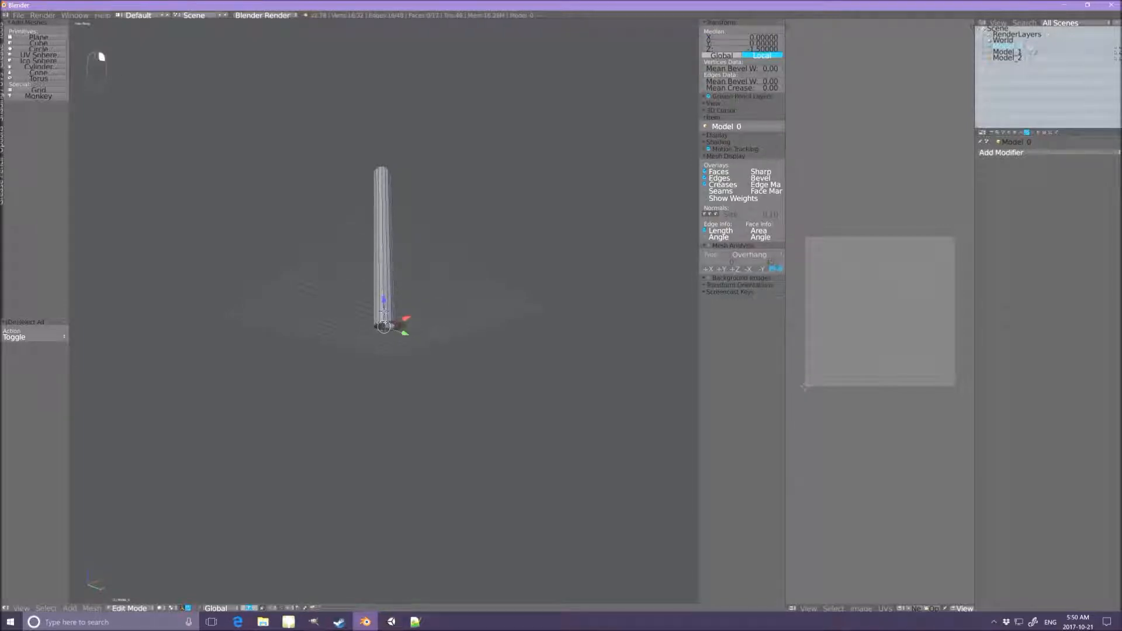
key("f")
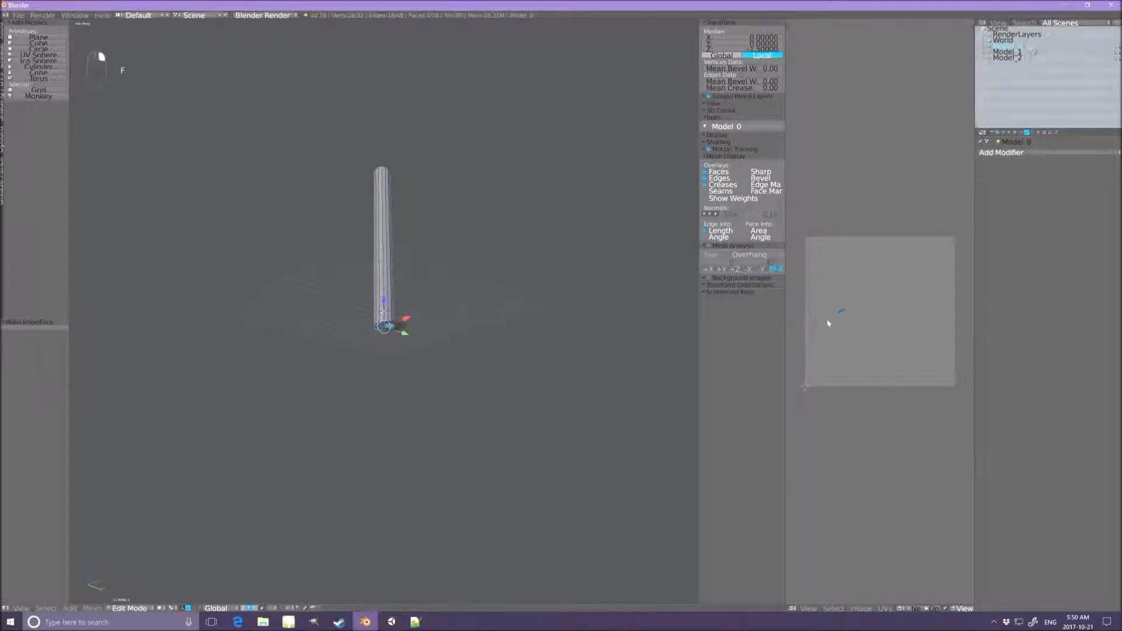
key("g")
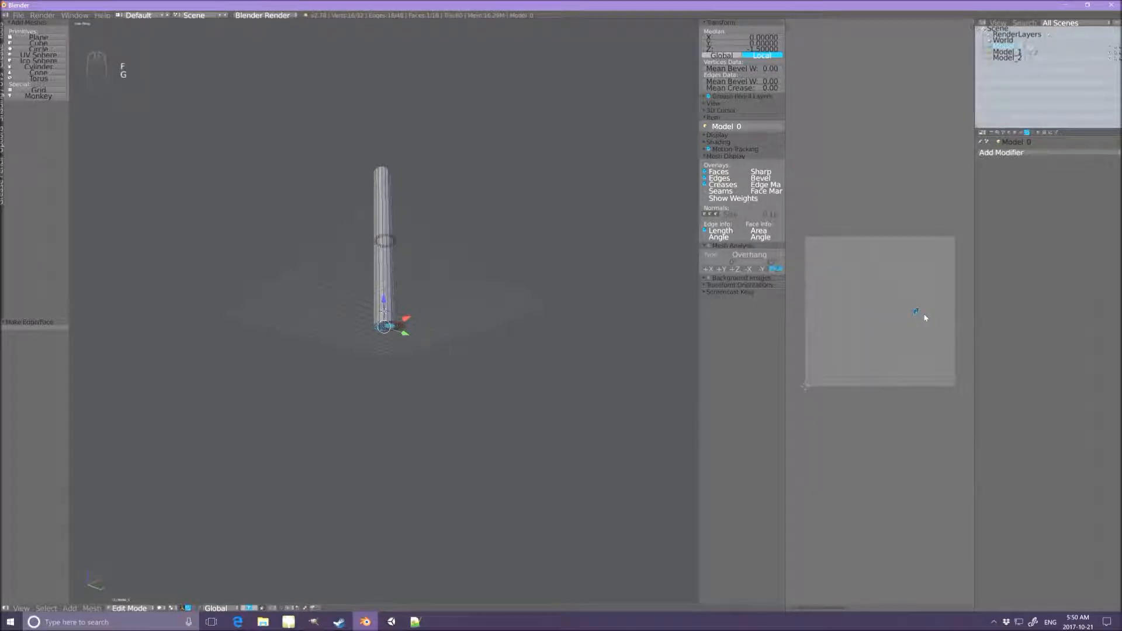
left_click(925, 318)
key("a")
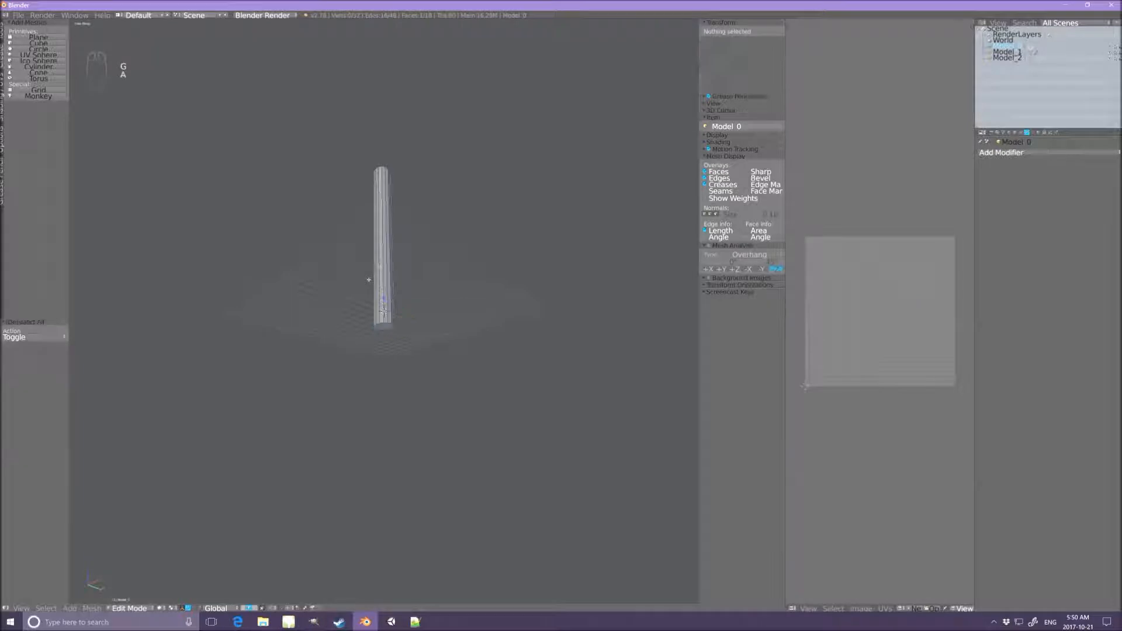
middle_click_drag(395, 247, 397, 304)
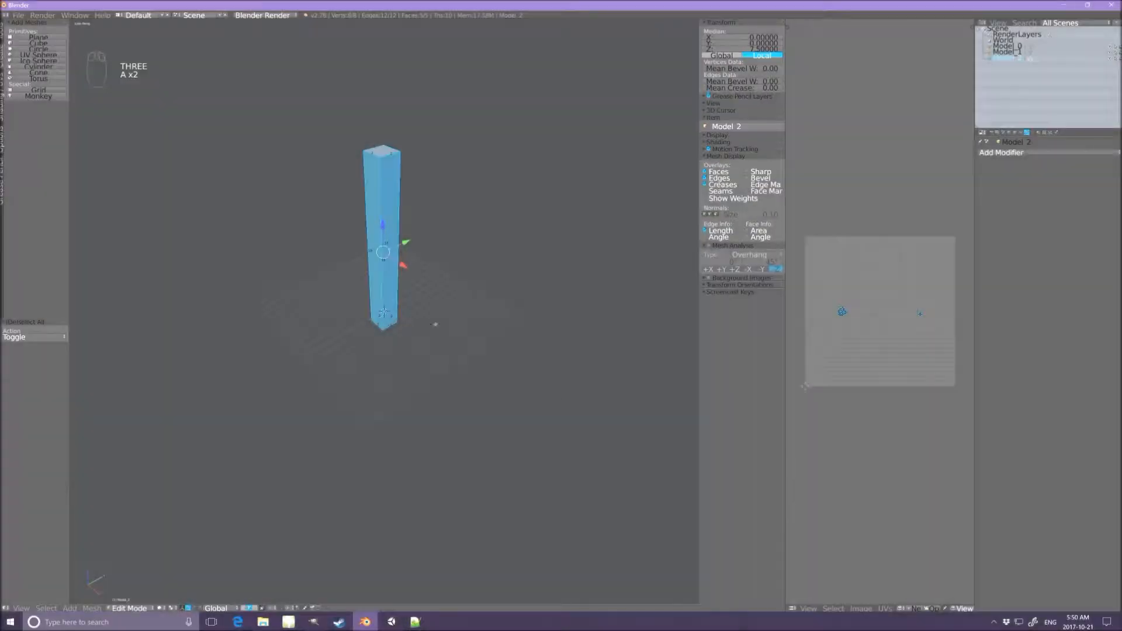
Load the image Bark_0.png from the Desktop folder as the UV texture for Model_2.
left_click(930, 608)
left_click(23, 143)
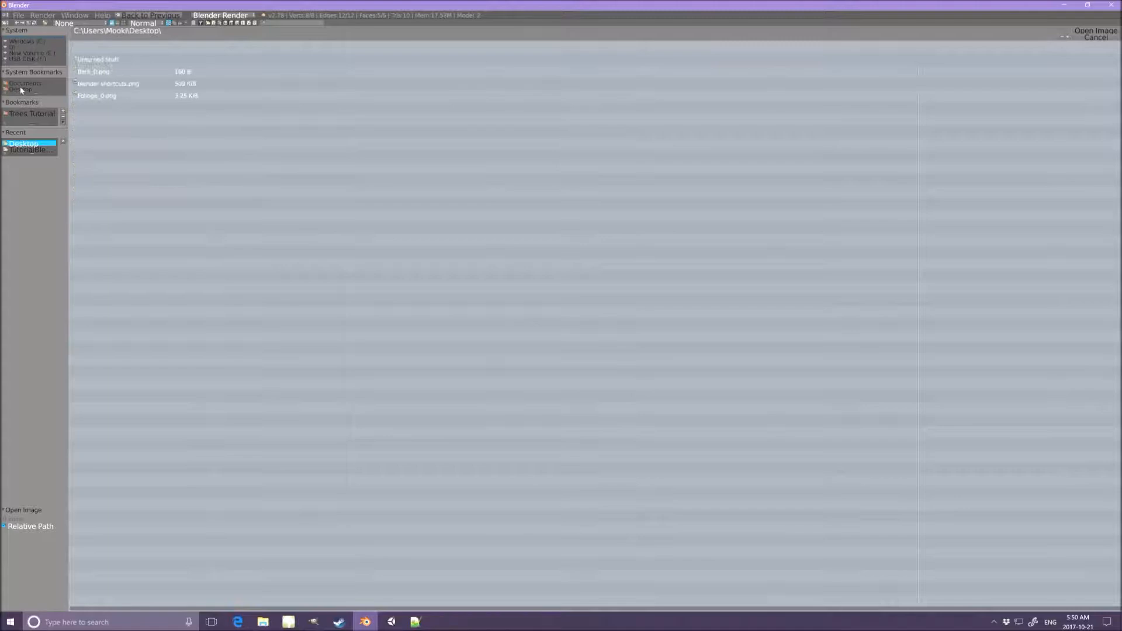
left_click(92, 73)
double_click(92, 73)
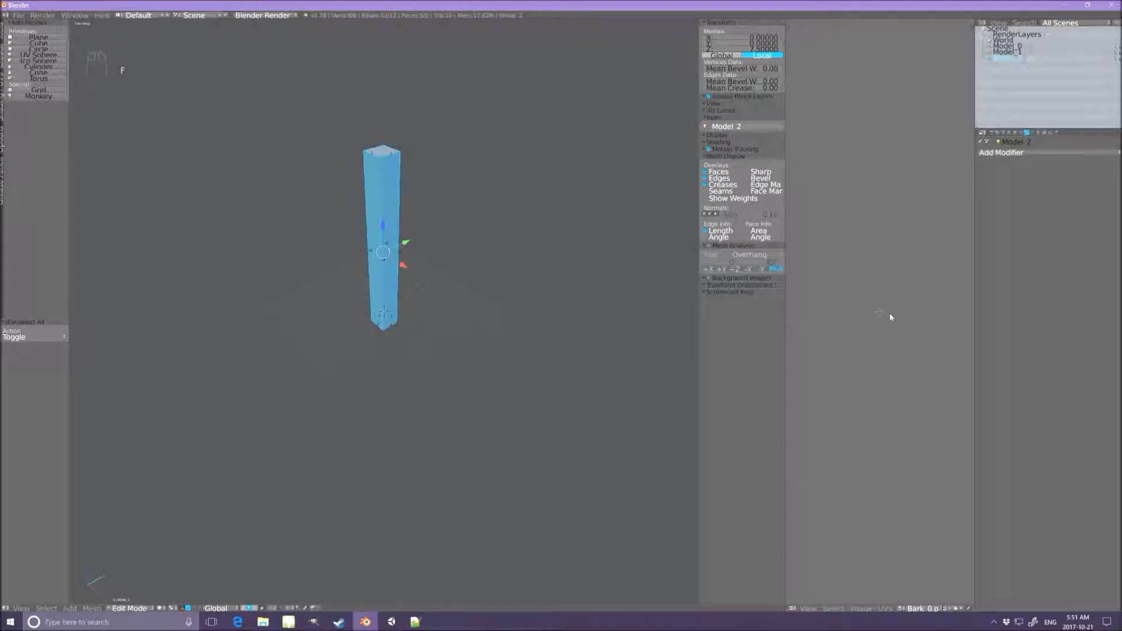
key("f")
scroll(885, 320, "up", 10)
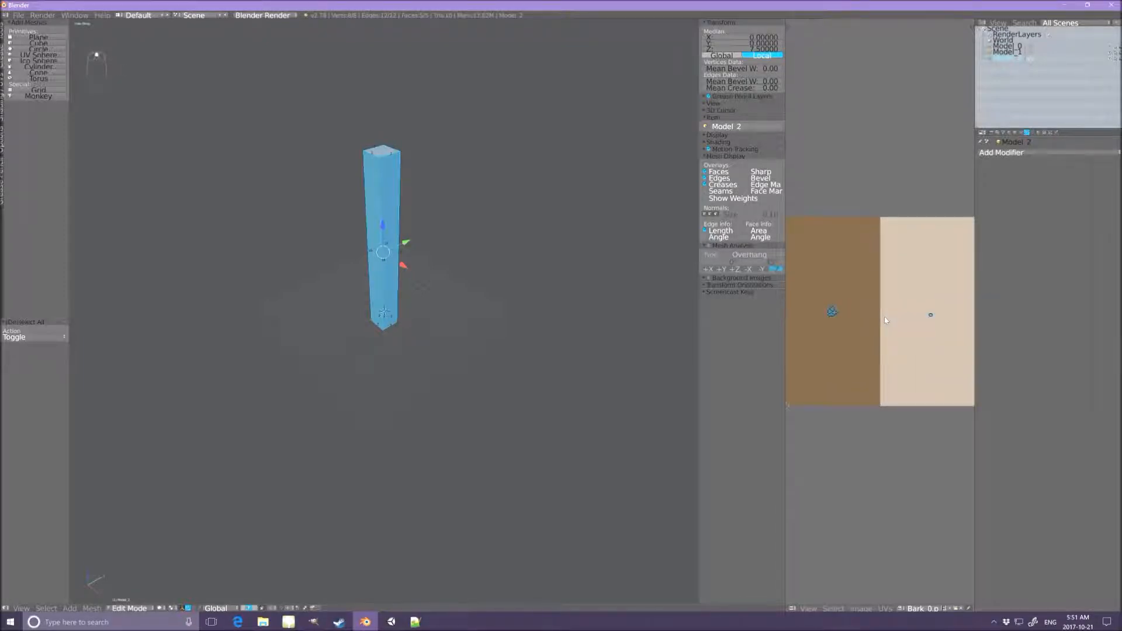
scroll(885, 320, "down", 1)
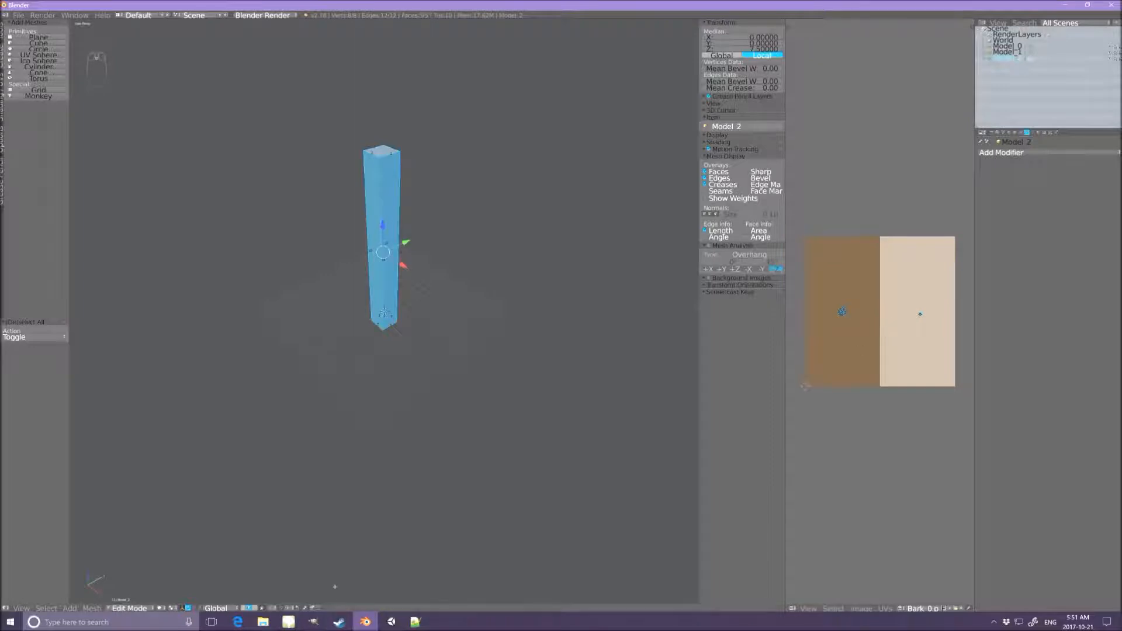
Switch to GIMP, look over the Bark_0 and Foliage_0 textures, and return to Blender.
left_click(313, 621)
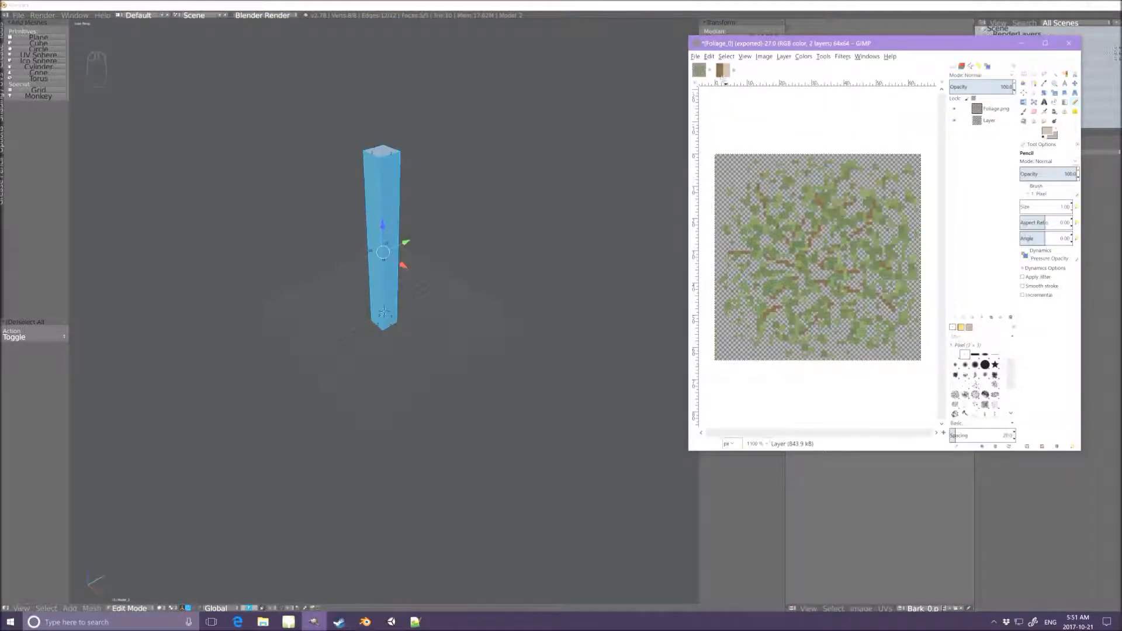
left_click(724, 71)
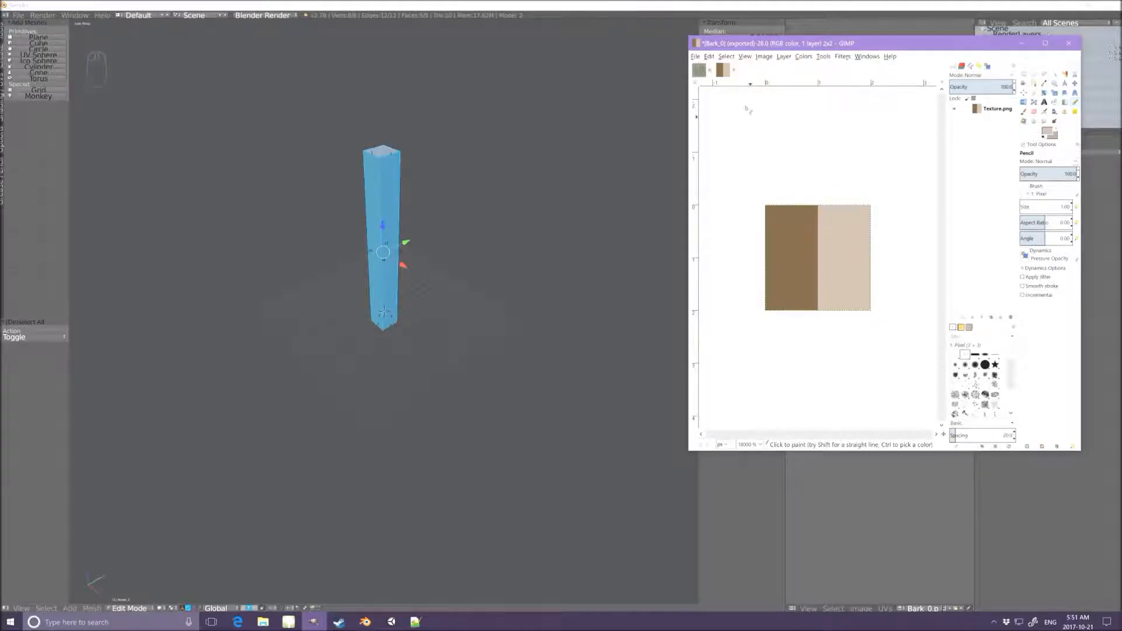
left_click(699, 69)
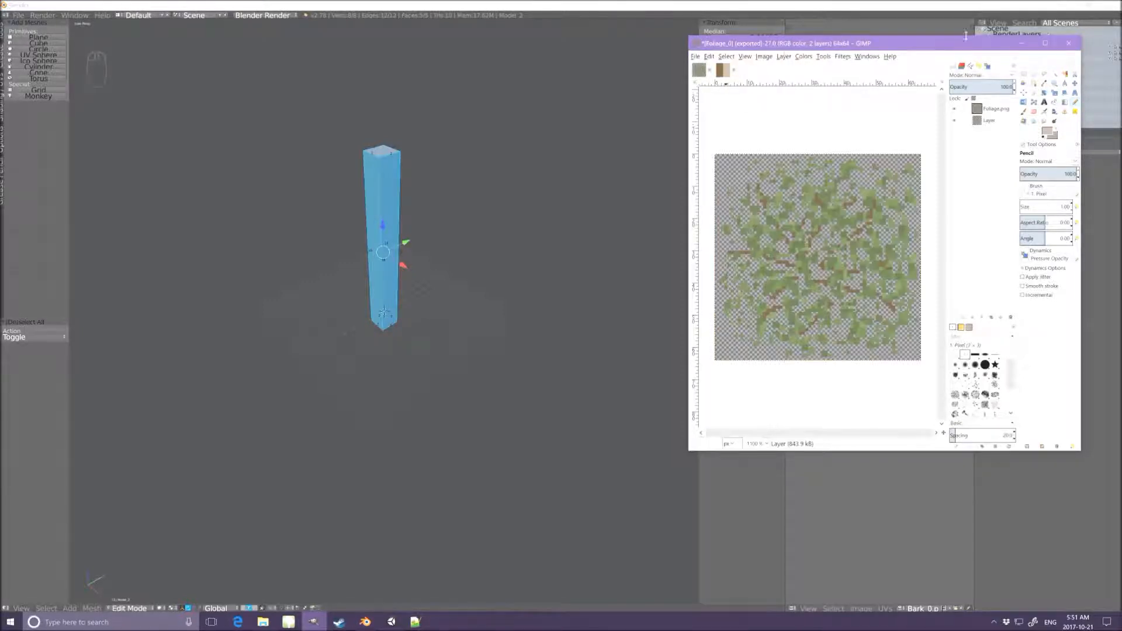
left_click(1021, 43)
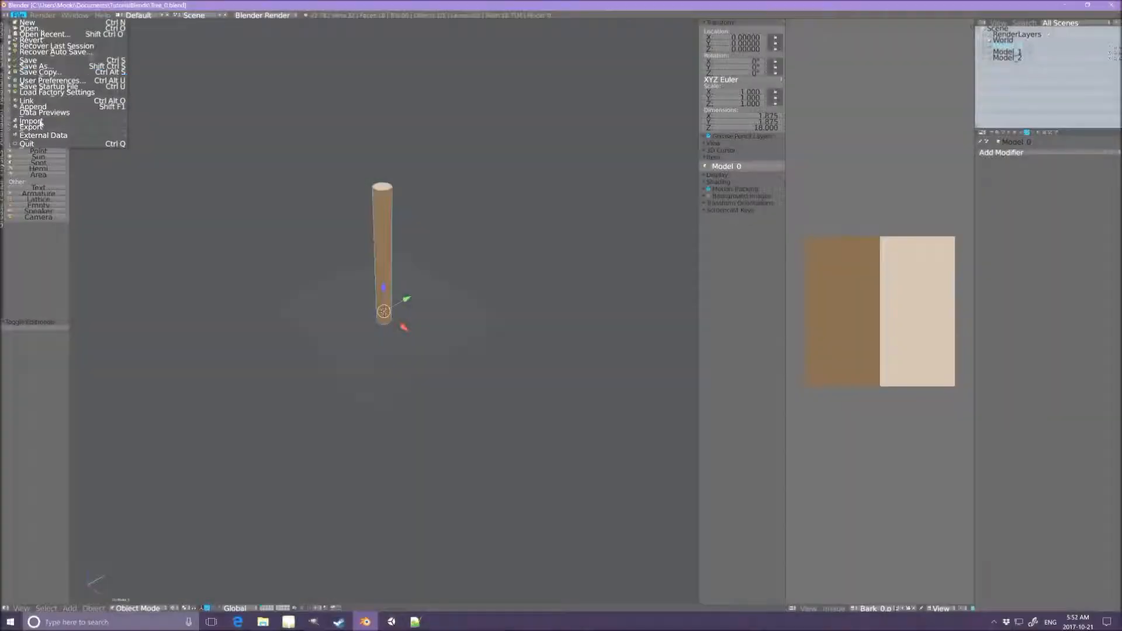
Start an FBX export of Model_0 and browse to Trees Tutorial\Assets\Game\Sources\Models\Resources.
mouse_move(39, 127)
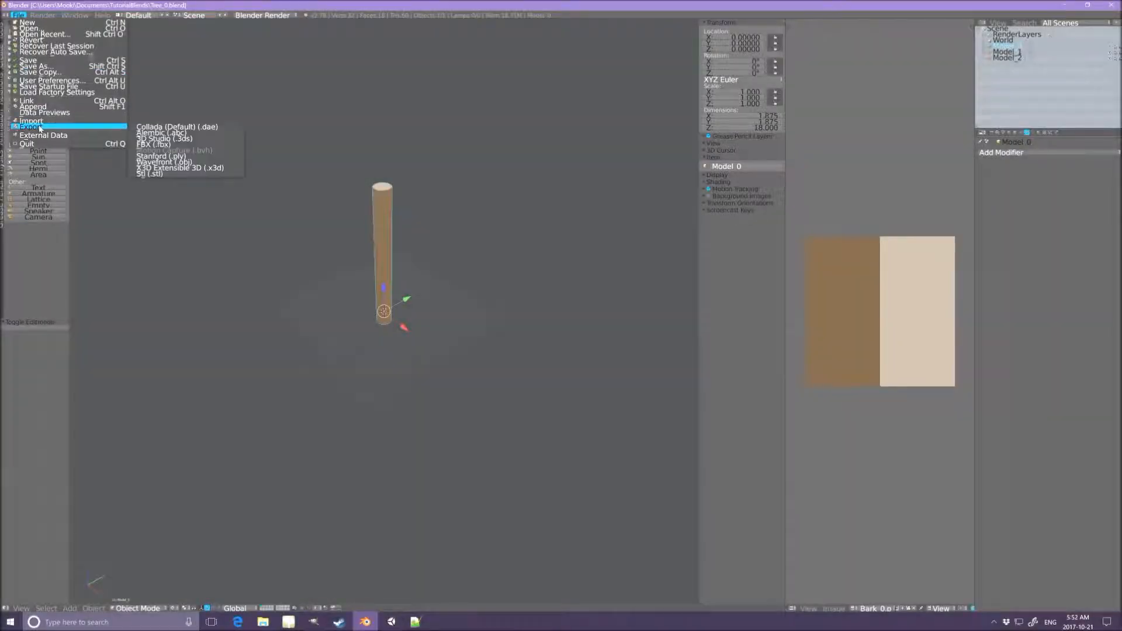
left_click(151, 144)
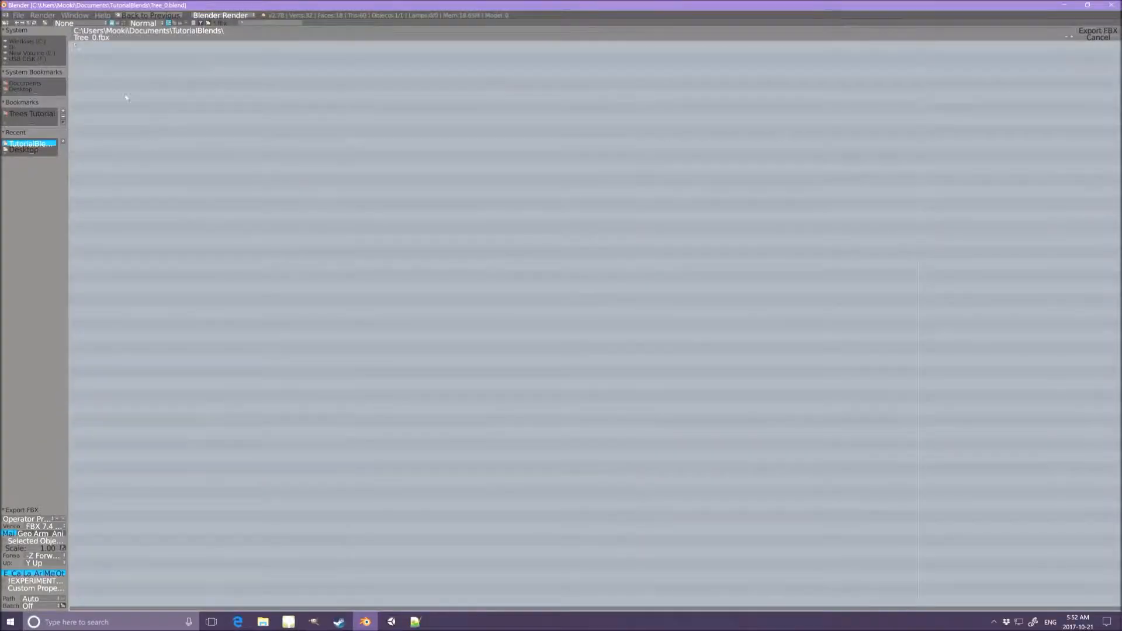
left_click(27, 117)
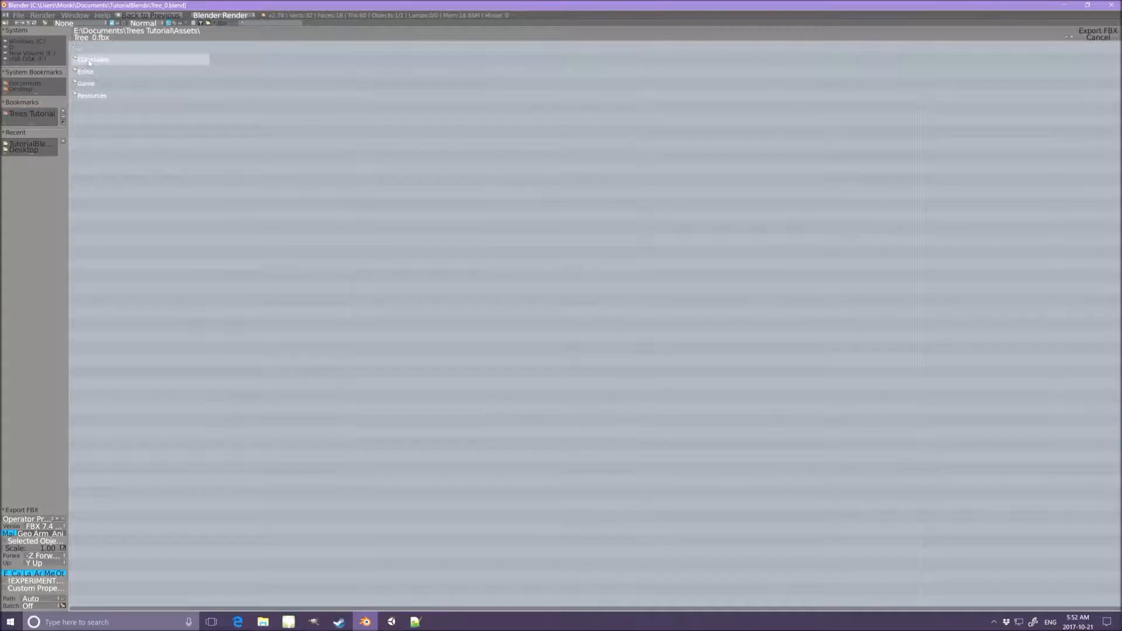
left_click(89, 62)
left_click(90, 84)
left_click(94, 61)
left_click(93, 62)
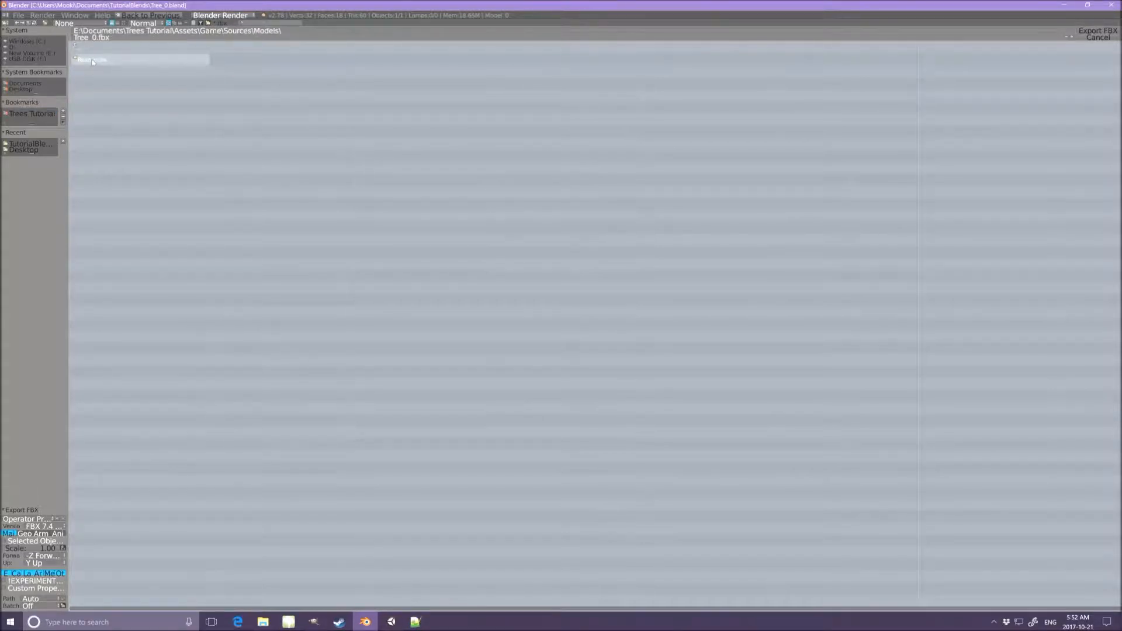
left_click(93, 61)
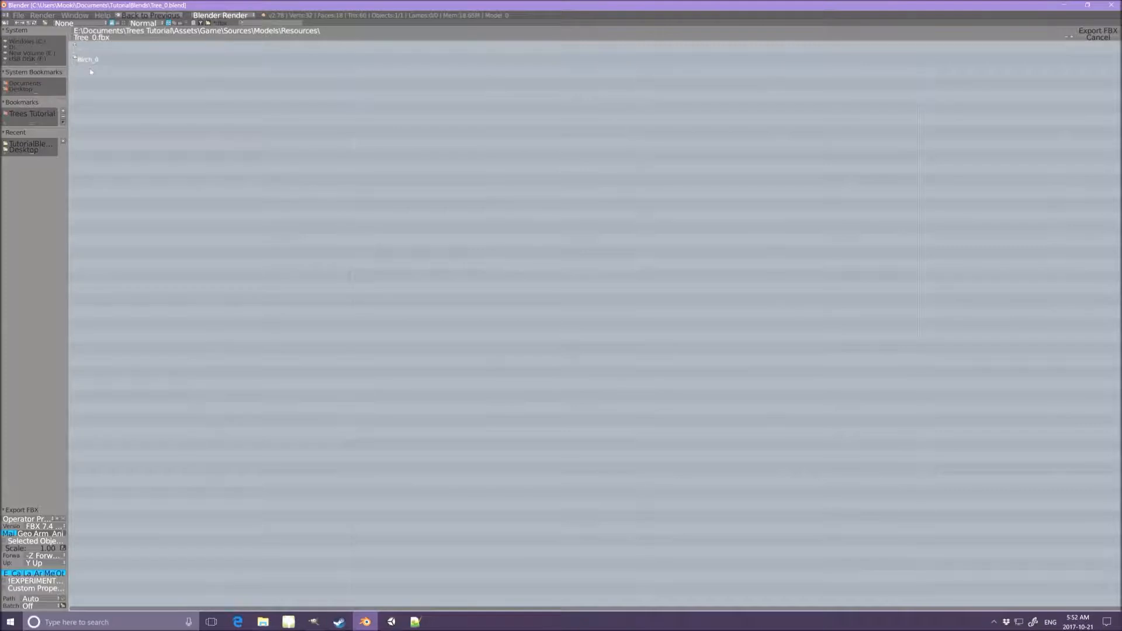
Create a folder named Tree_Tutorial inside the Resources folder and open it as the export destination.
left_click(46, 23)
type("T")
type("ree_Tot")
type("to")
key("Return")
left_click(102, 71)
Set the FBX export version to FBX 6.1 ASCII and toggle the animation options.
left_click(33, 528)
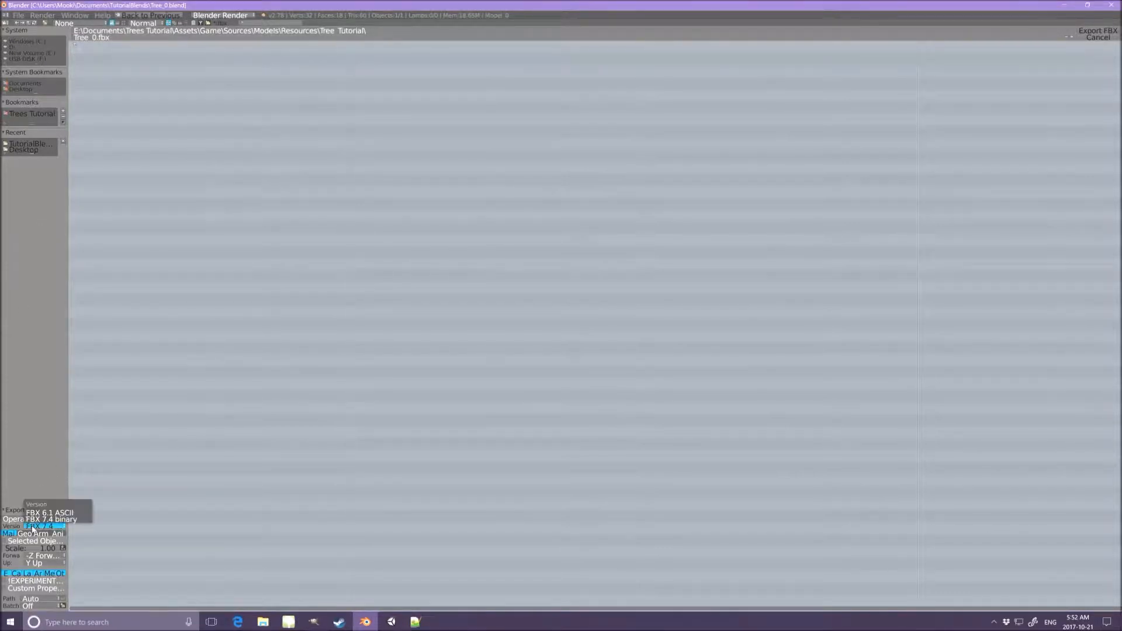
left_click(84, 513)
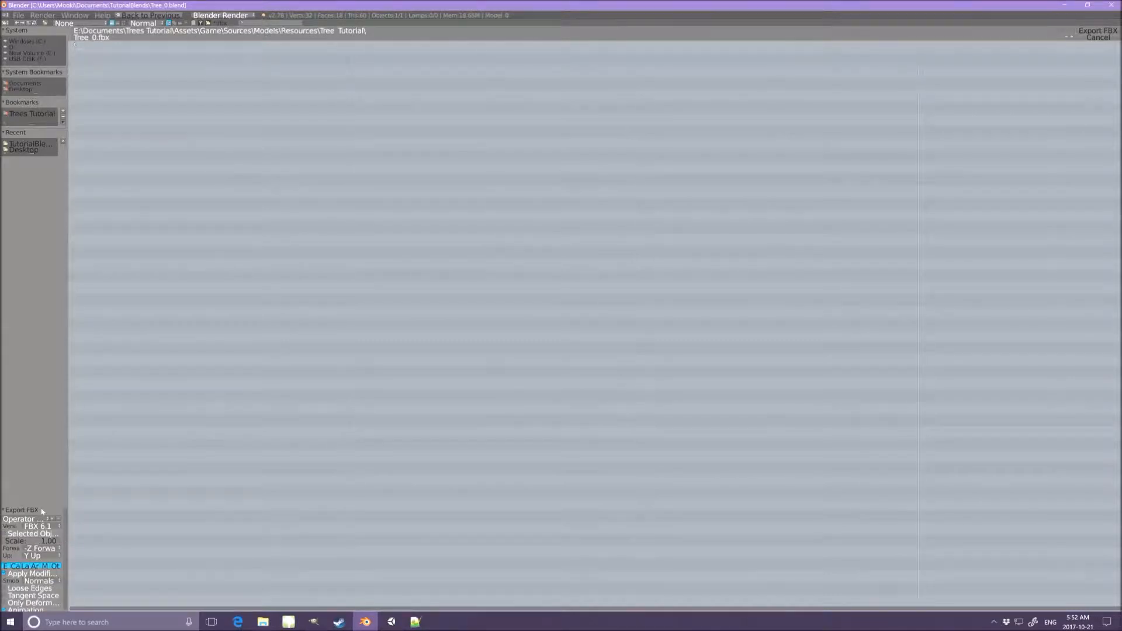
left_click_drag(38, 508, 22, 318)
left_click(4, 438)
left_click(3, 445)
left_click(5, 431)
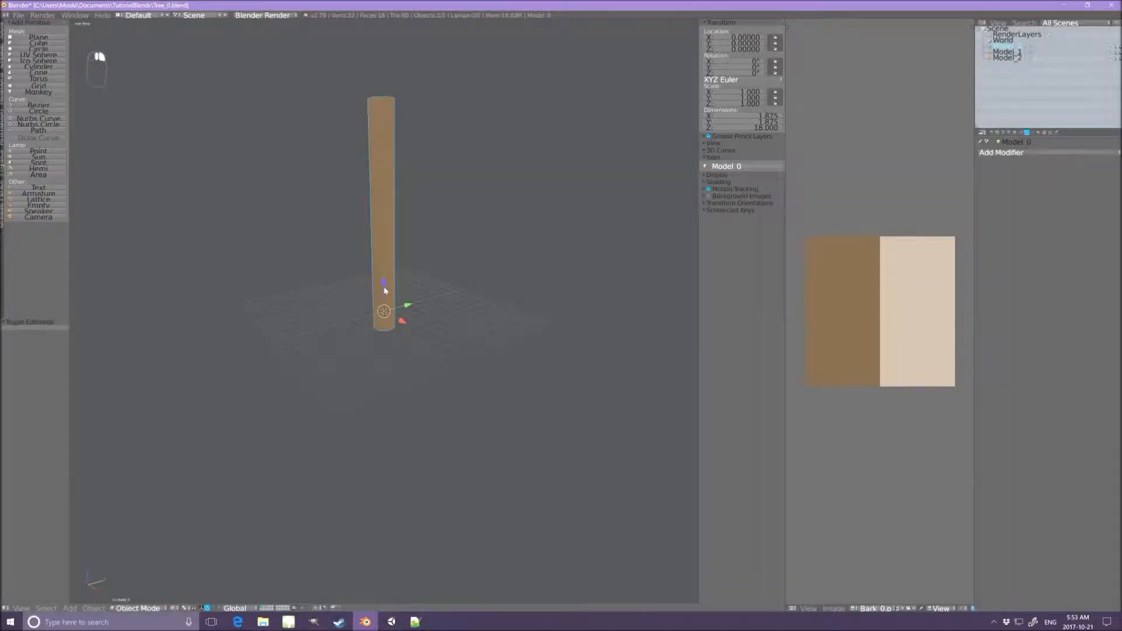
Add one loop cut around the lower part of Model_0, slid toward the base with a factor of about 0.66.
key("Tab")
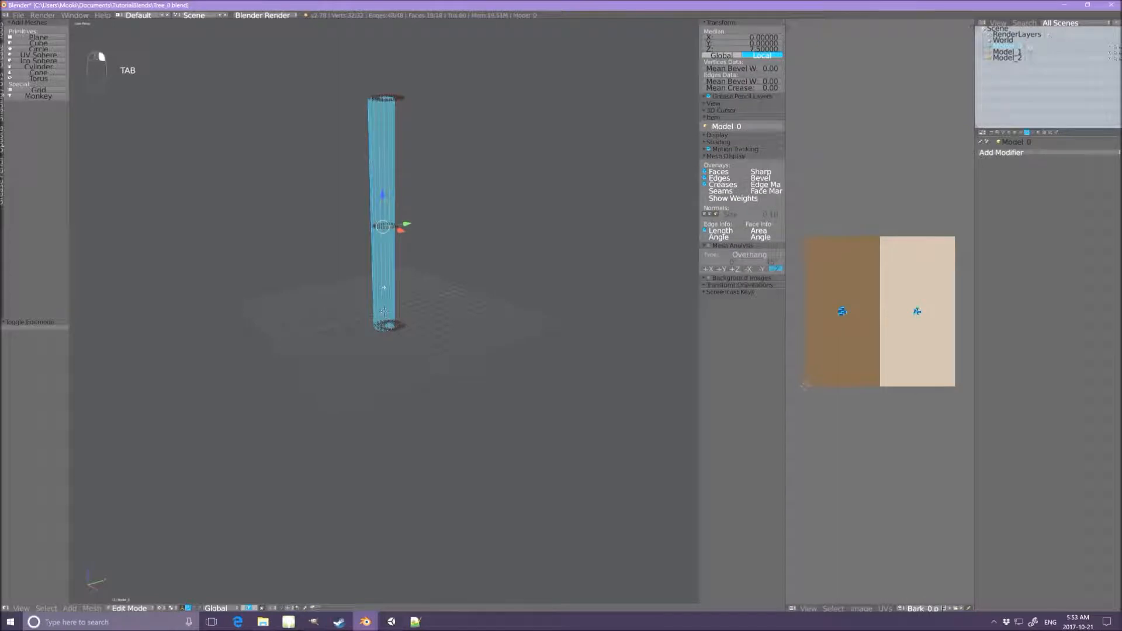
scroll(402, 310, "up", 1)
scroll(401, 310, "down", 1)
scroll(401, 281, "up", 1)
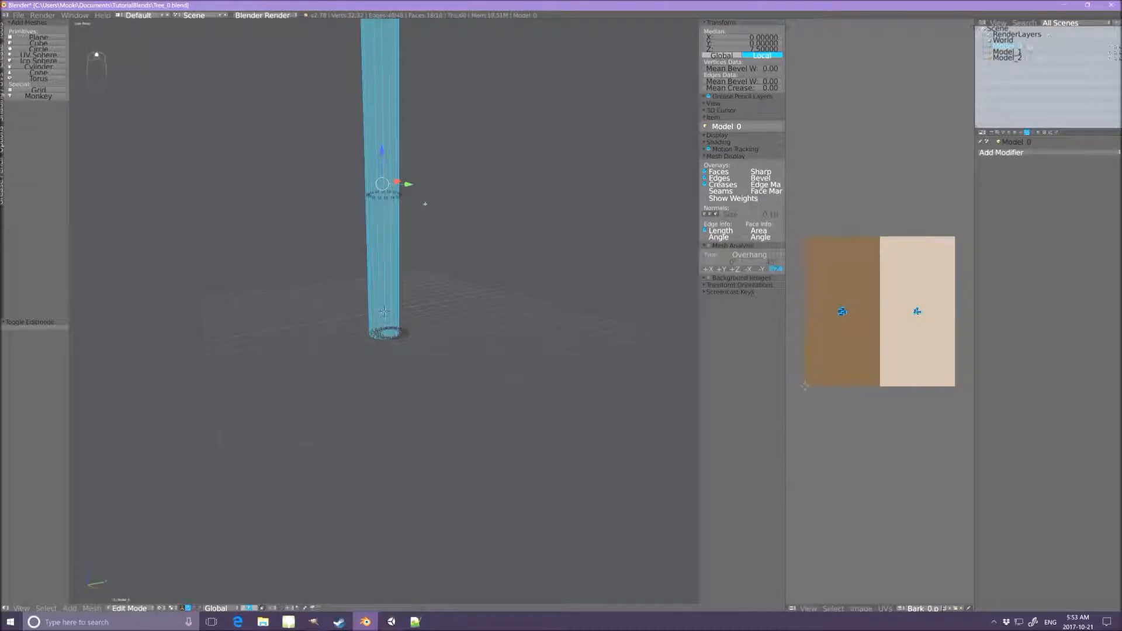
key("ctrl+r")
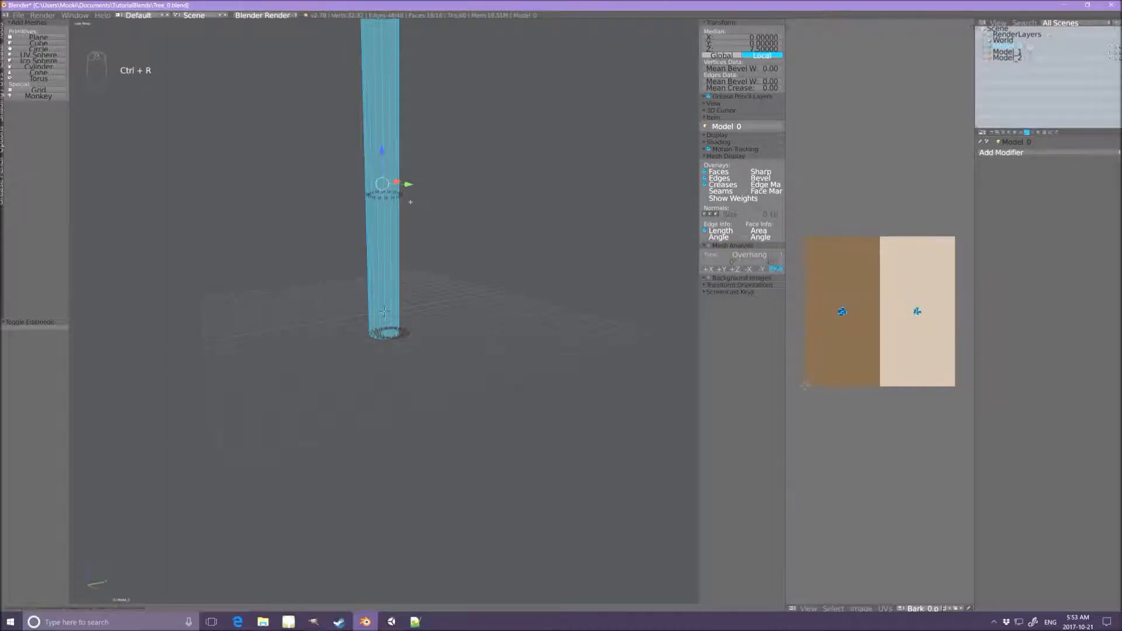
left_click(403, 173)
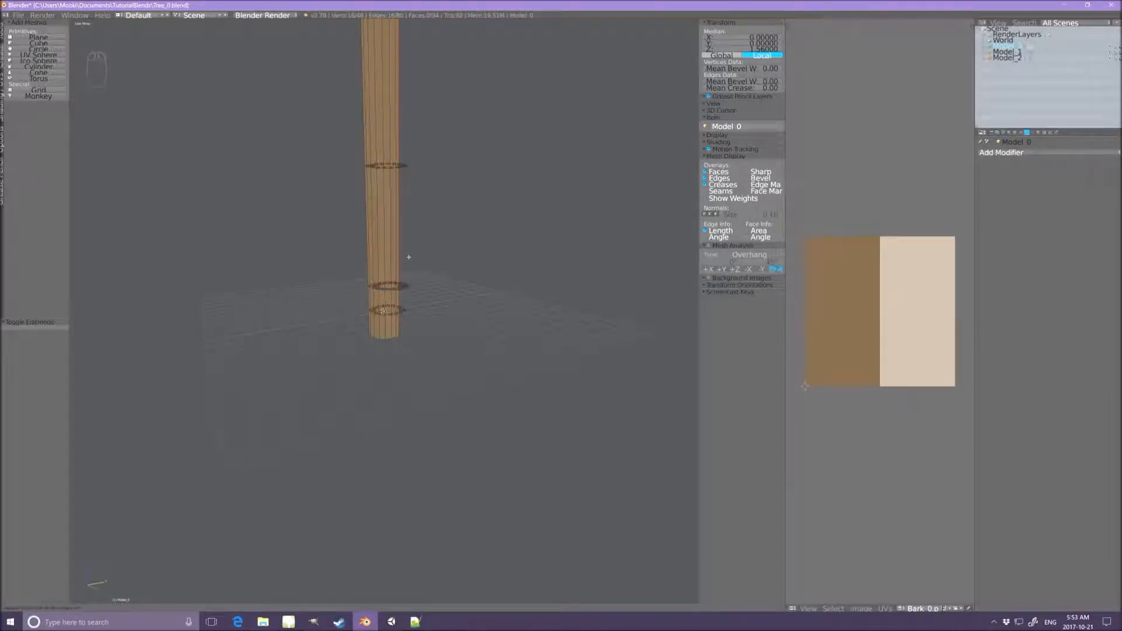
left_click(408, 257)
scroll(418, 349, "up", 4)
scroll(418, 349, "up", 2)
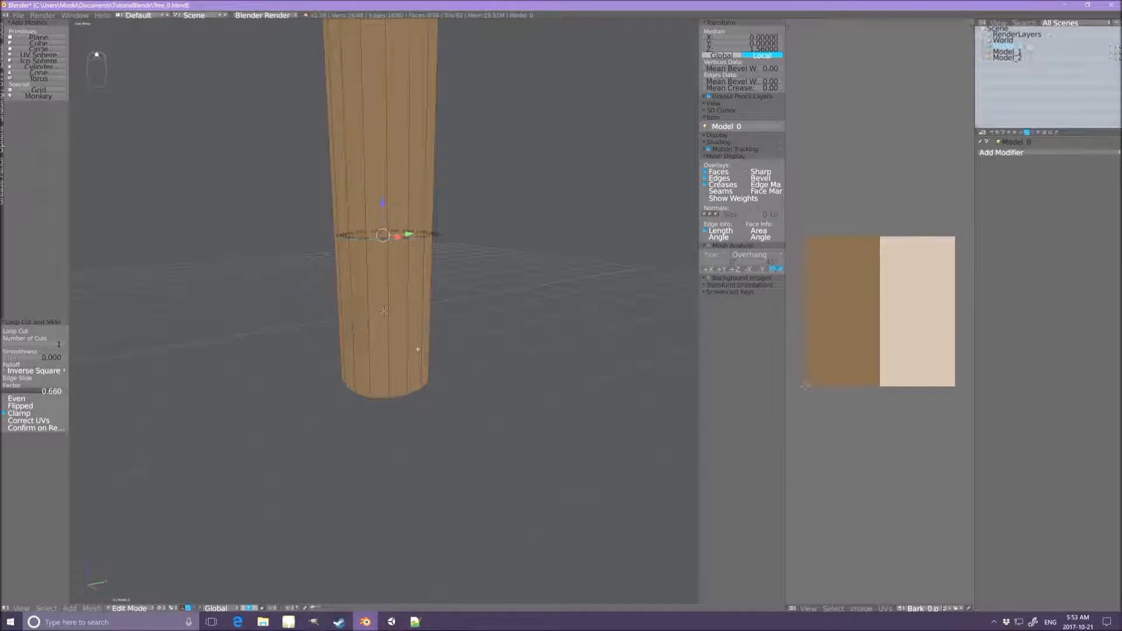
Delete all trunk faces above the new loop cut, including the top cap face.
key("a")
key("a")
key("a")
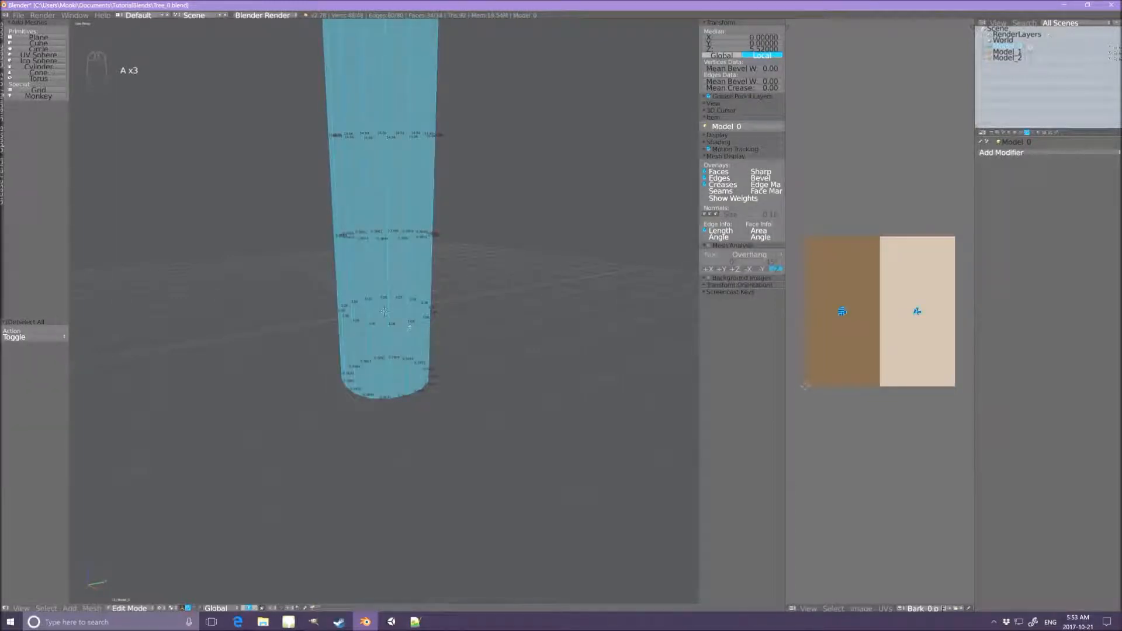
key("a")
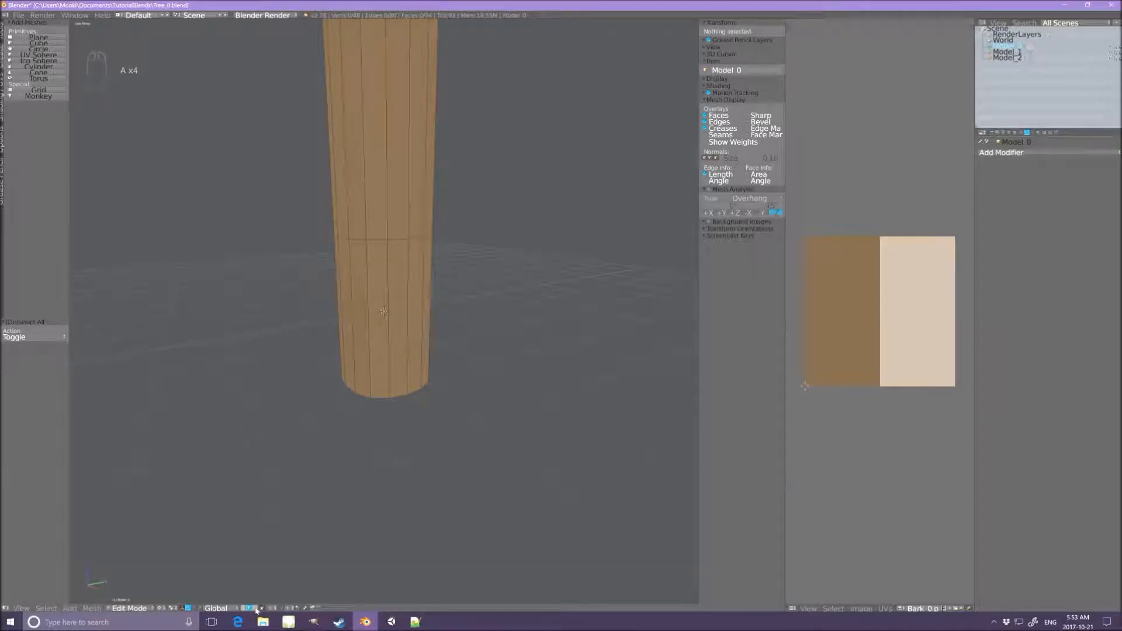
left_click(257, 610)
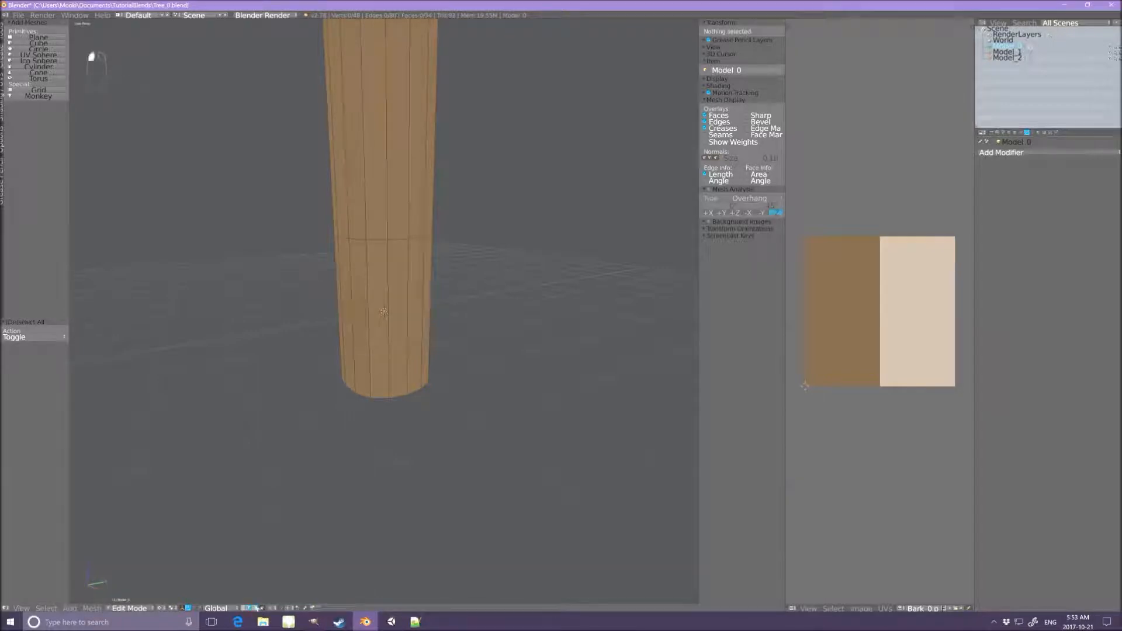
right_click(363, 194, "alt")
scroll(368, 185, "down", 2)
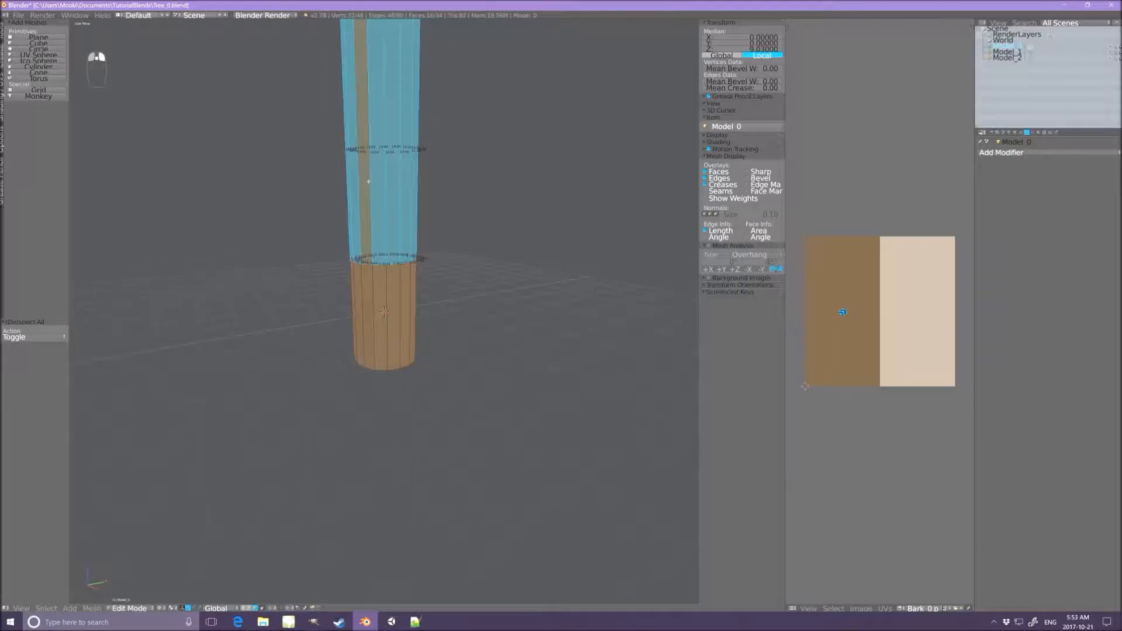
middle_click_drag(386, 140, 377, 515)
right_click(368, 345, "shift")
key("x")
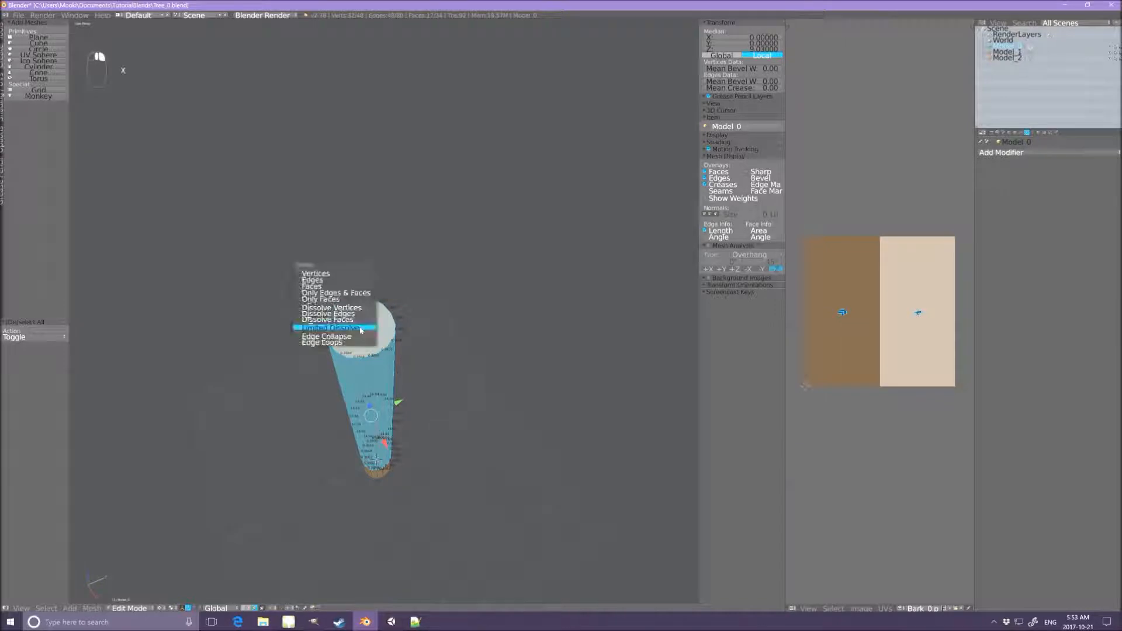
left_click(320, 285)
Delete the cap face at the bottom of the remaining stump.
middle_click_drag(421, 423, 424, 271)
scroll(408, 357, "up", 5)
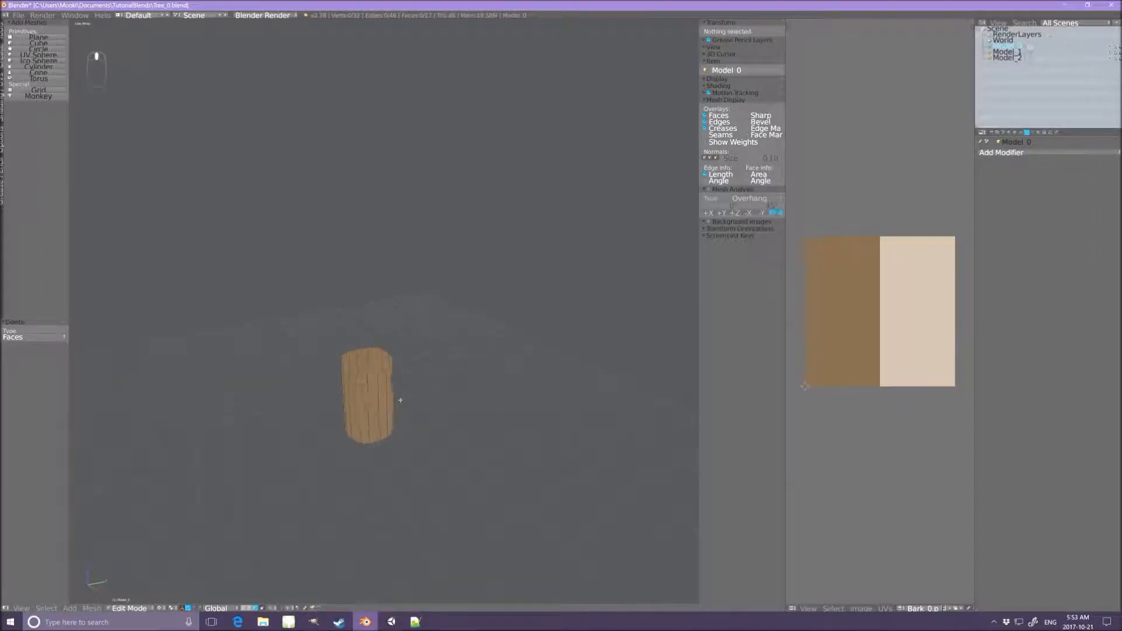
middle_click_drag(403, 367, 400, 344)
right_click(367, 437)
key("x")
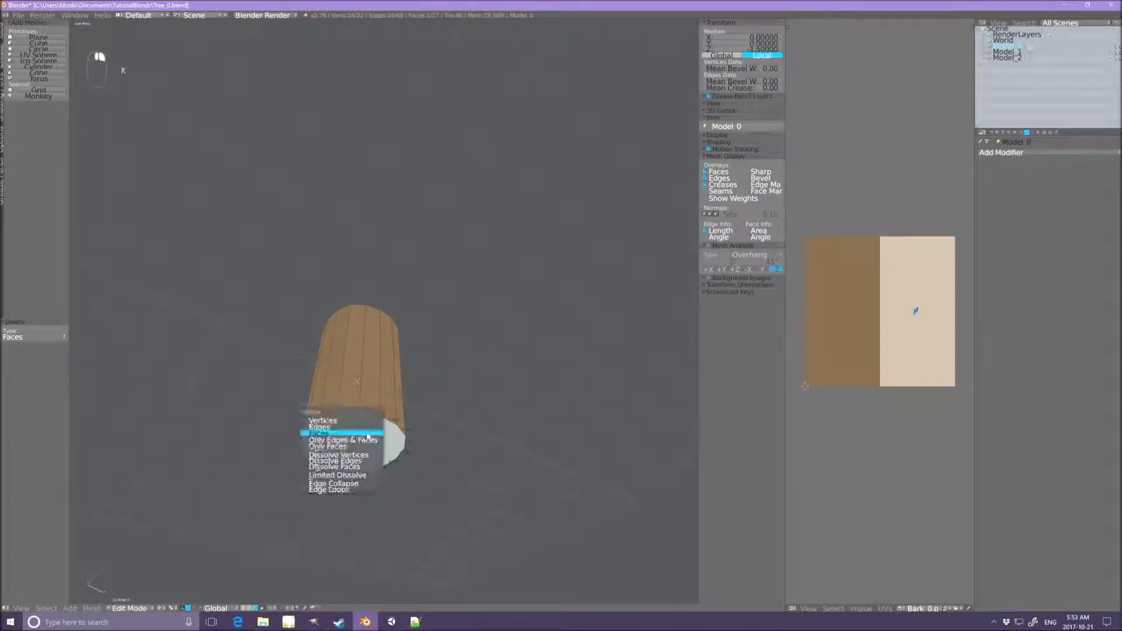
left_click(367, 435)
middle_click_drag(351, 368, 367, 402)
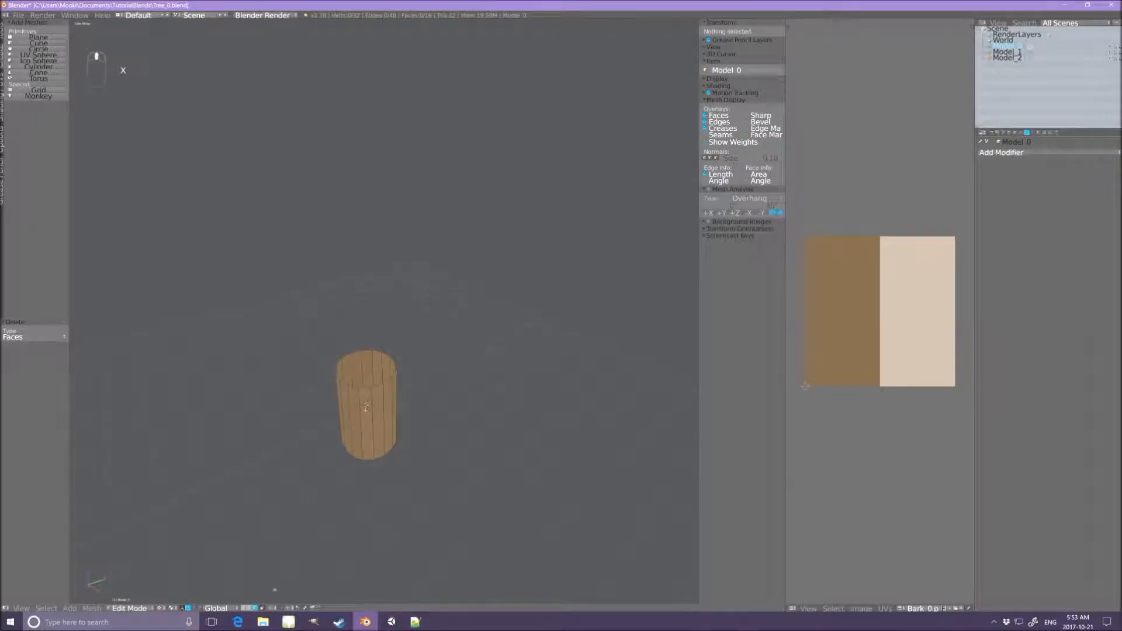
Fill the stump's open upper edge loop with a face and move its UVs 0.5 along X onto the light half of the bark texture.
left_click(250, 609)
right_click(365, 388, "alt")
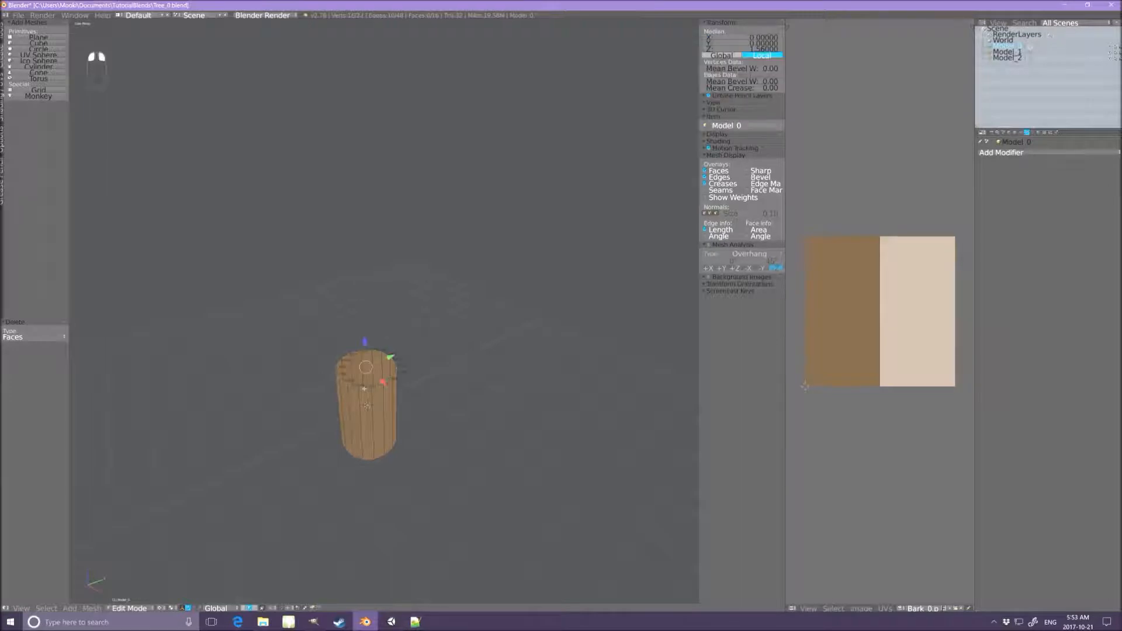
key("f")
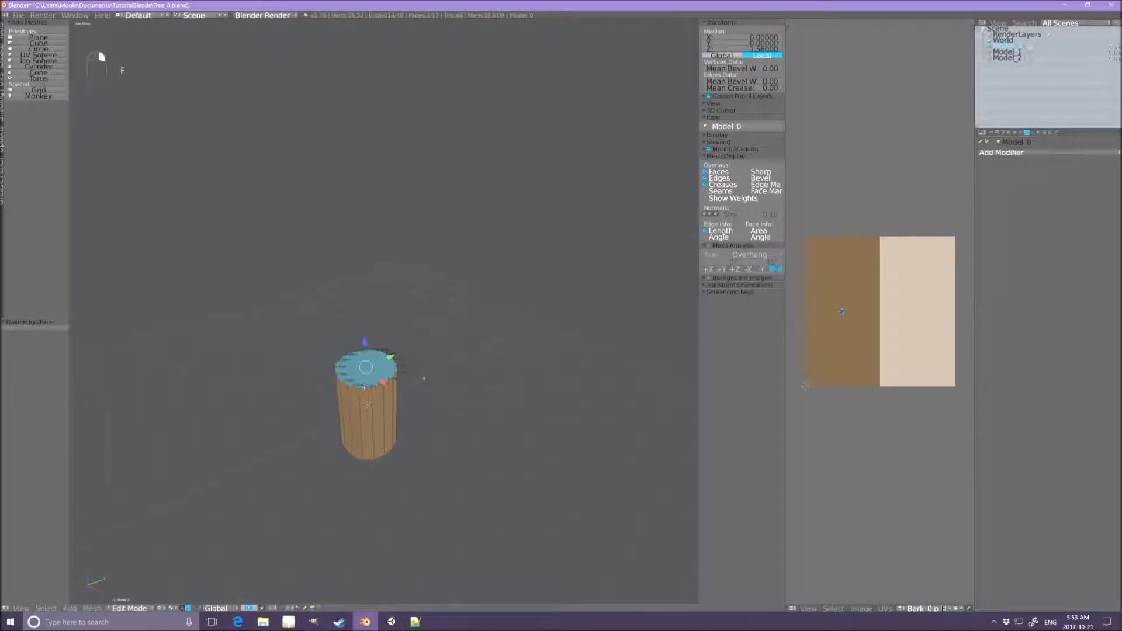
key("g")
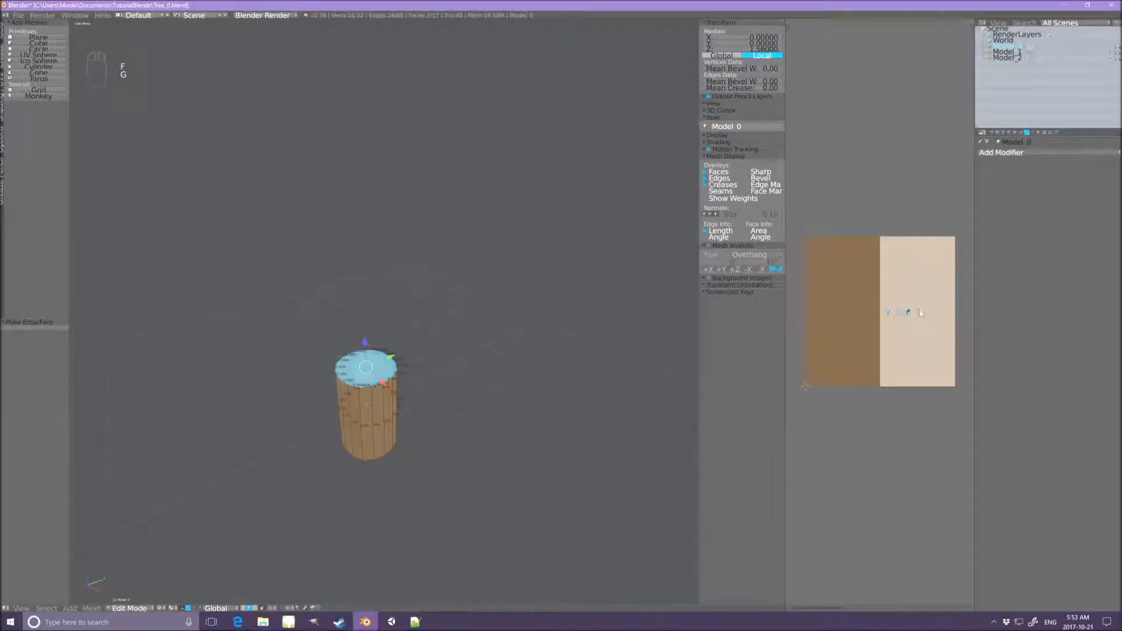
left_click(920, 313)
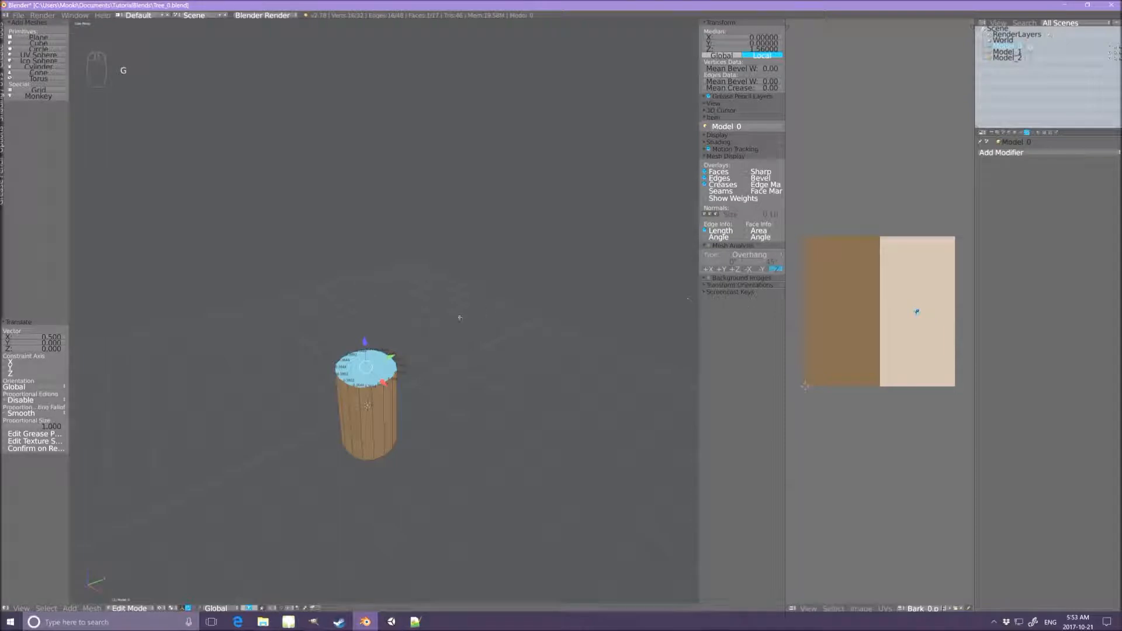
key("a")
key("Tab")
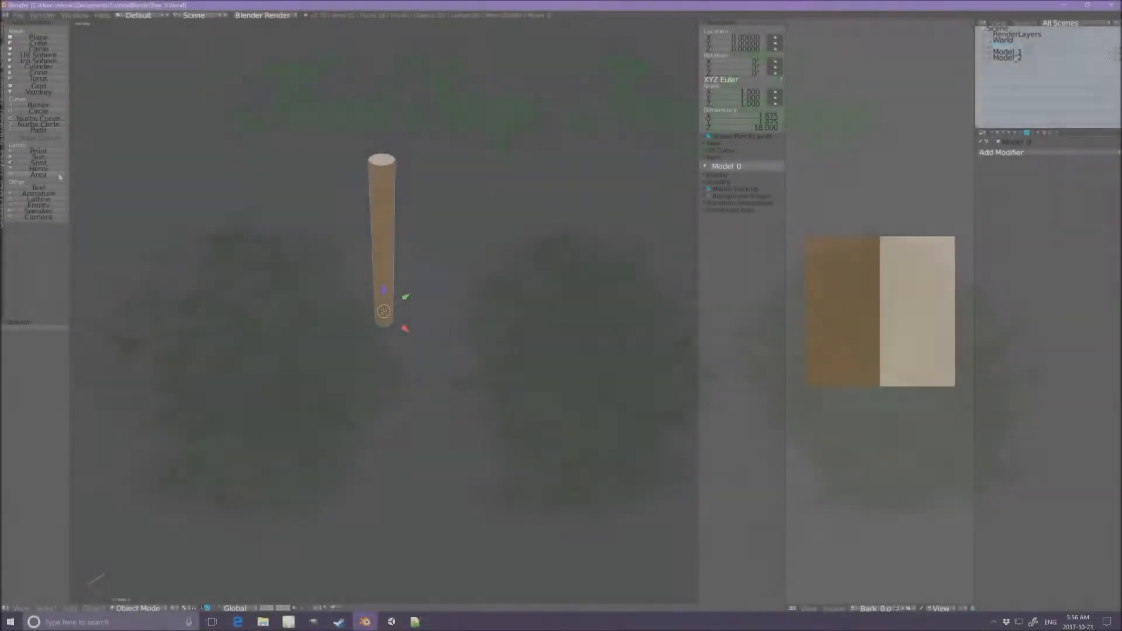
Add a plain-axes empty at the full trunk's origin and set its Z location to -4.
left_click(37, 206)
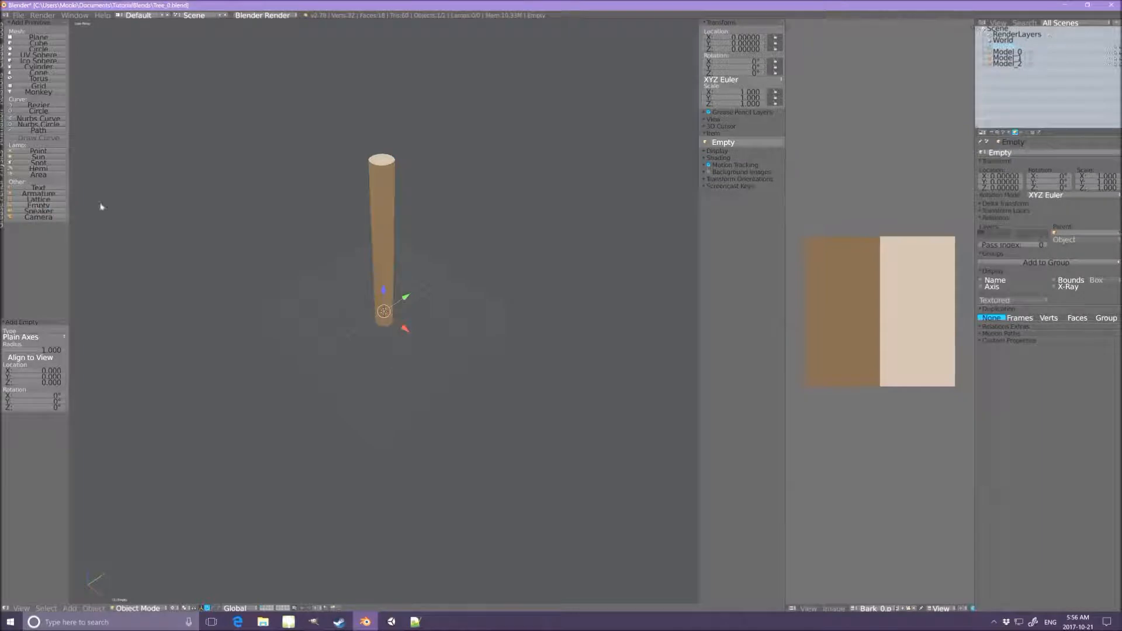
left_click(708, 49)
key("BackSpace")
key("Return")
key("KP_3")
middle_click_drag(396, 312, 415, 347)
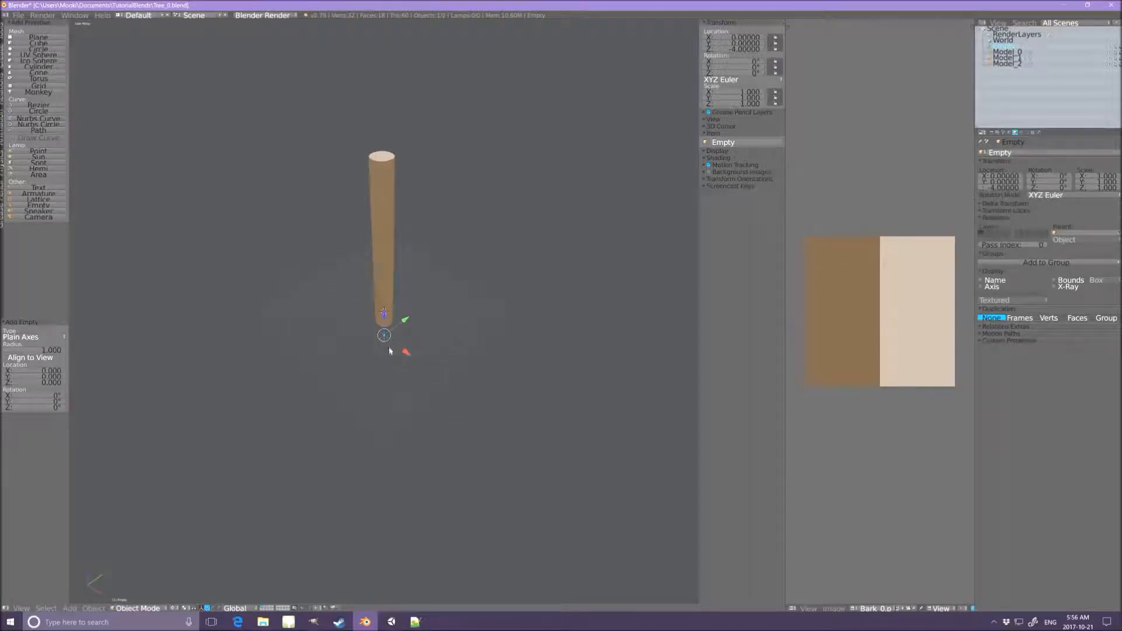
Set the empty's radius to 2 with its Z location at -4, and deselect everything.
left_click(33, 350)
type("2")
key("Return")
left_click(26, 382)
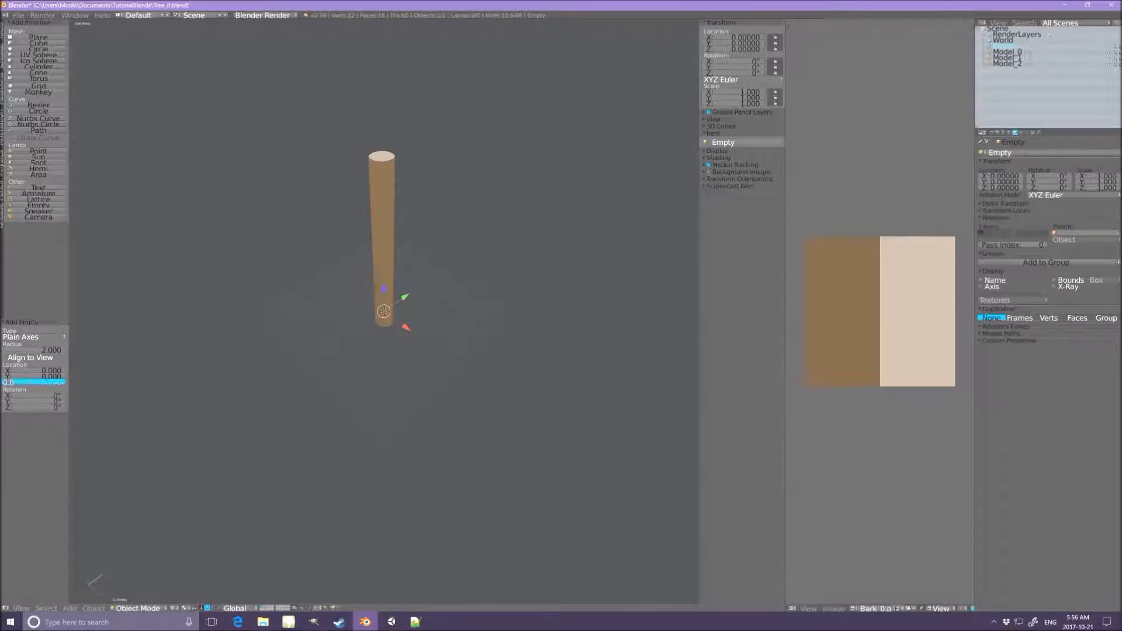
type("4")
key("BackSpace")
type("-4")
key("Return")
mouse_move(388, 376)
middle_mouse_down()
mouse_move(396, 342)
mouse_move(384, 373)
middle_mouse_up()
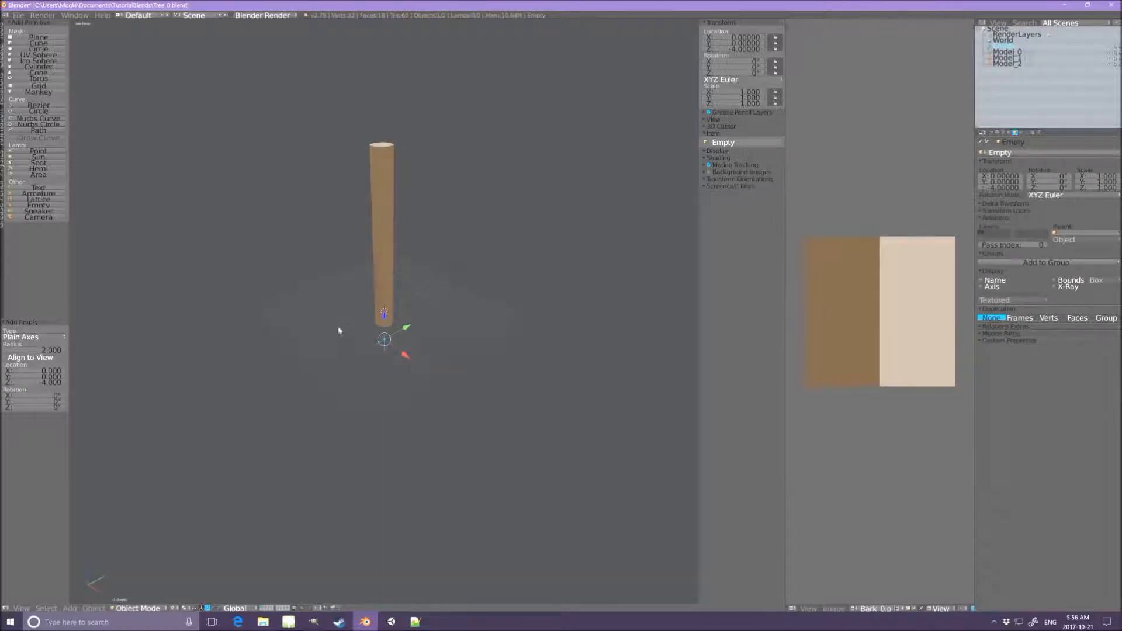
key("a")
middle_click_drag(393, 353, 391, 288)
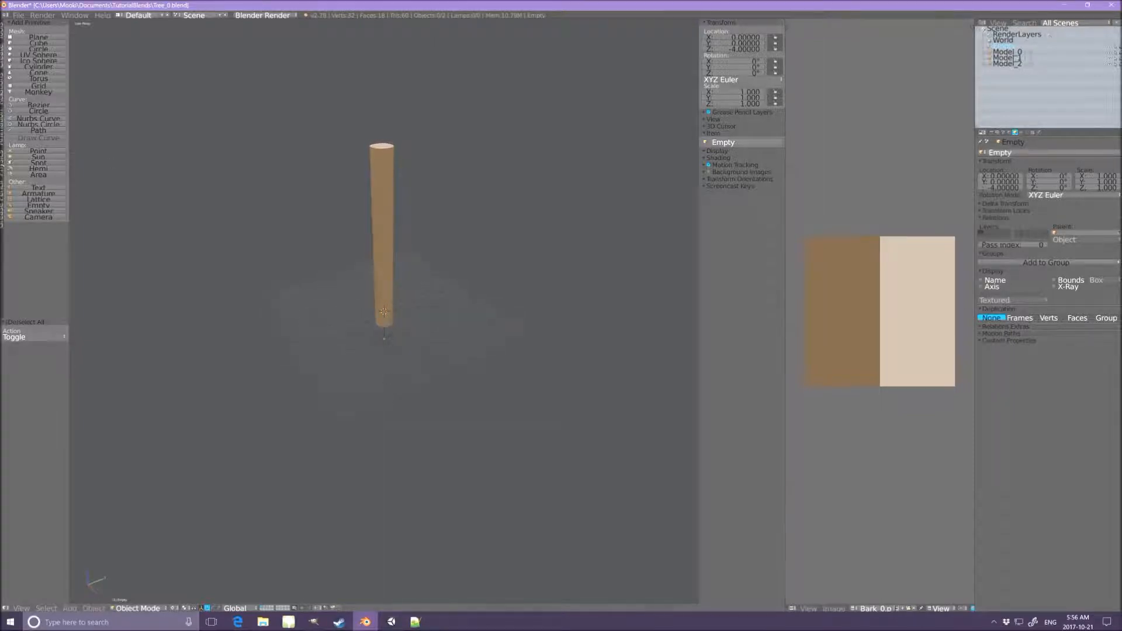
Add a plane at the trunk's base with a radius of 5.
left_click(33, 38)
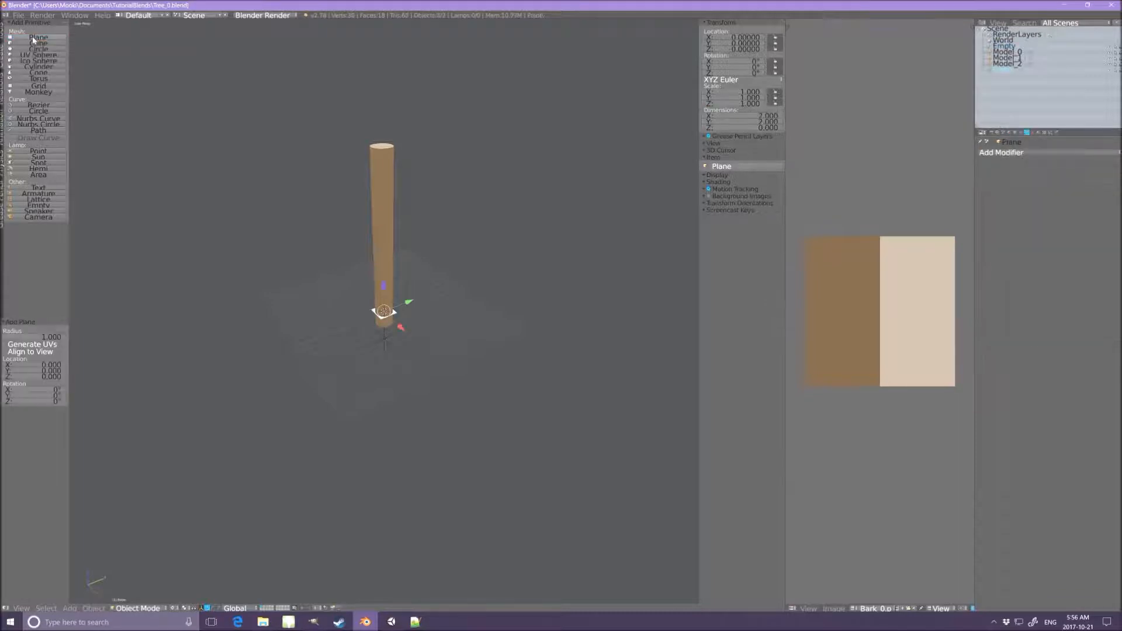
mouse_move(384, 348)
middle_mouse_down()
mouse_move(413, 355)
mouse_move(401, 356)
middle_mouse_up()
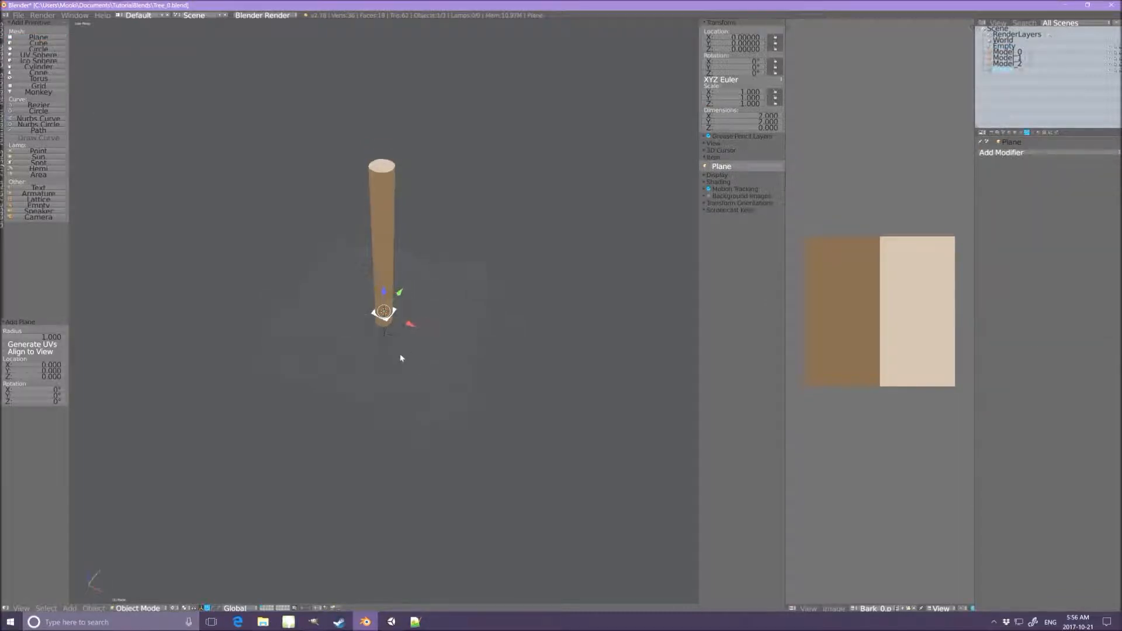
left_click(33, 336)
type("5")
key("Return")
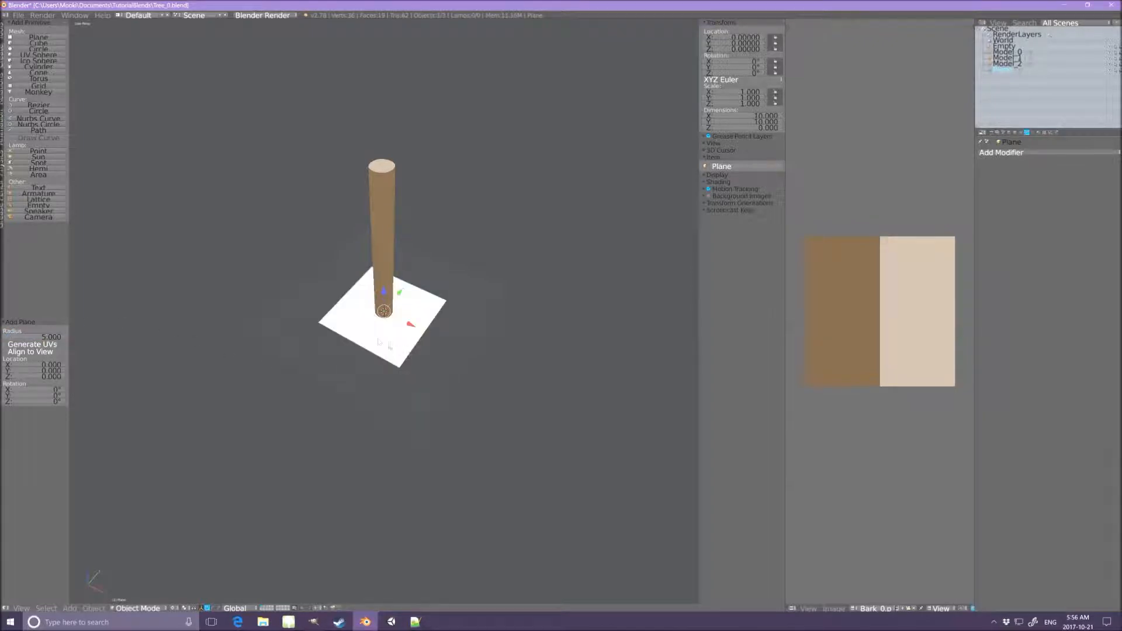
scroll(396, 349, "up", 2)
middle_click_drag(408, 366, 396, 368)
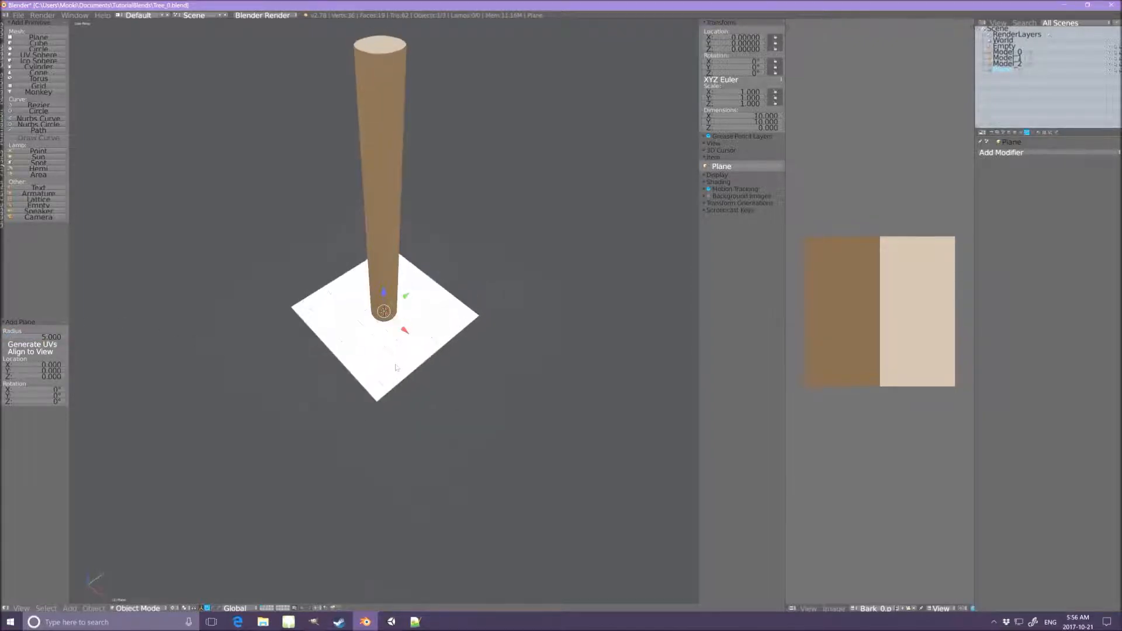
Unwrap the plane's face and load Foliage_0.png from the Desktop as its texture.
key("Tab")
key("u")
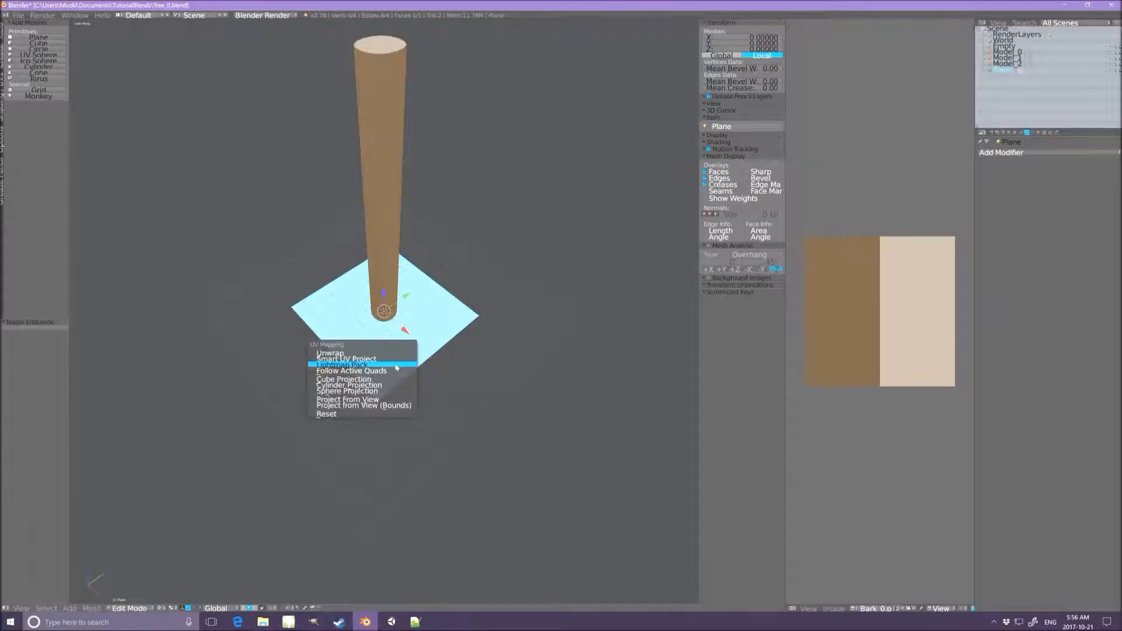
left_click(385, 353)
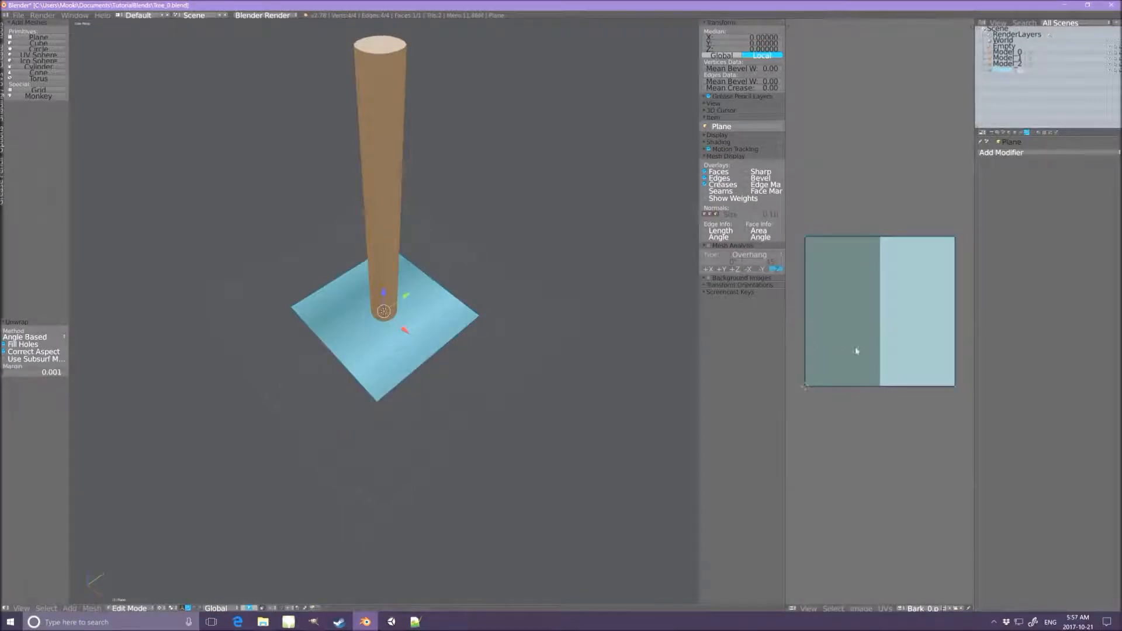
left_click(955, 608)
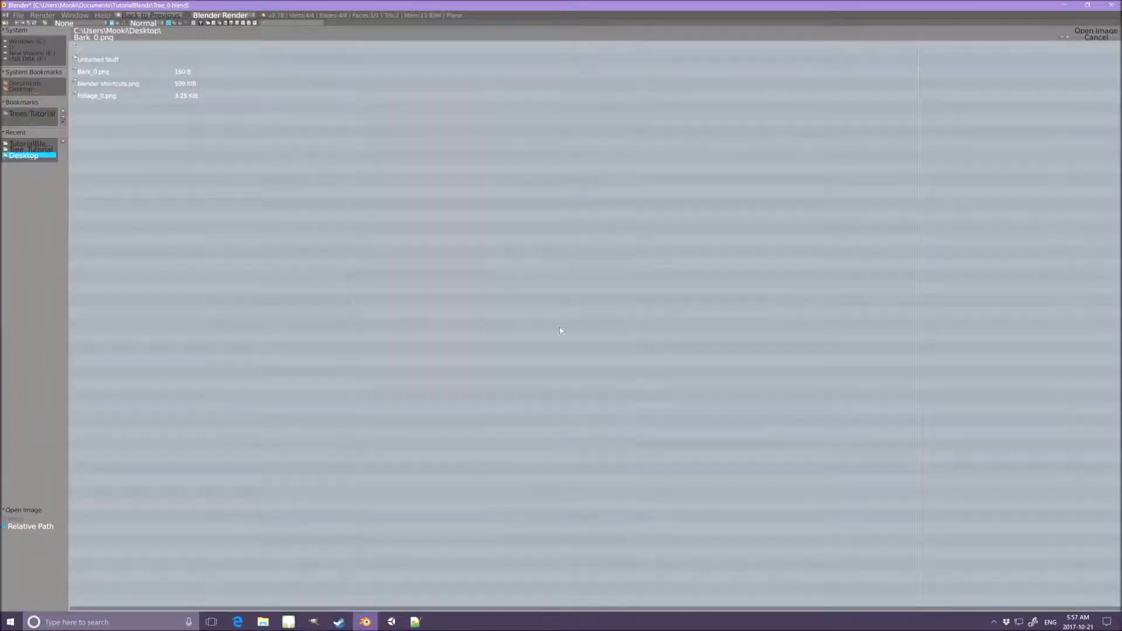
left_click(98, 96)
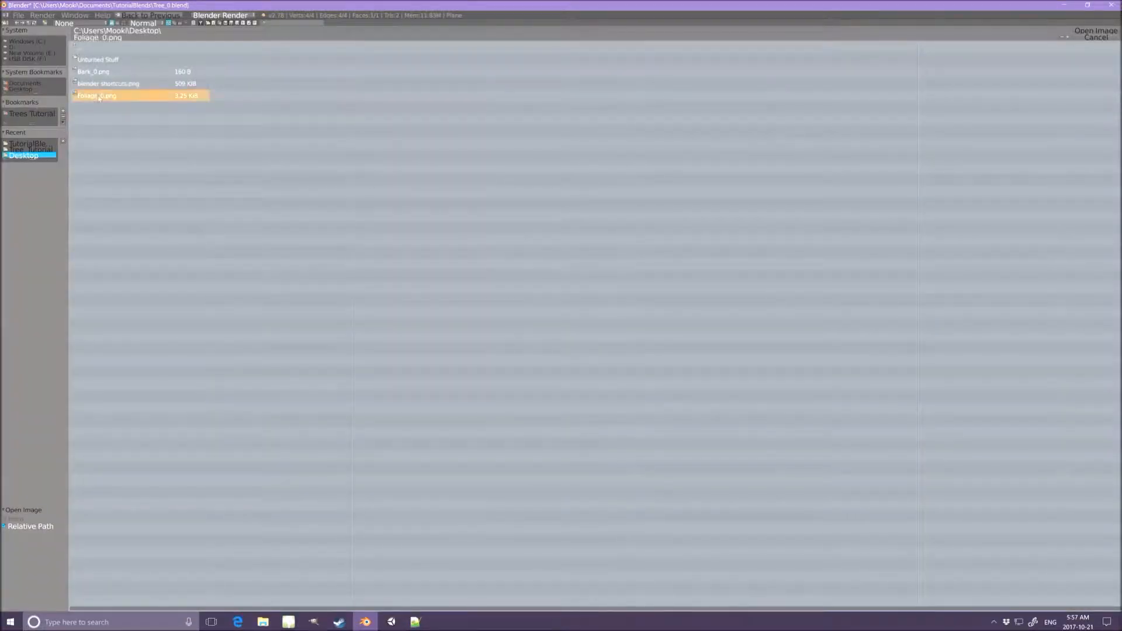
double_click(98, 96)
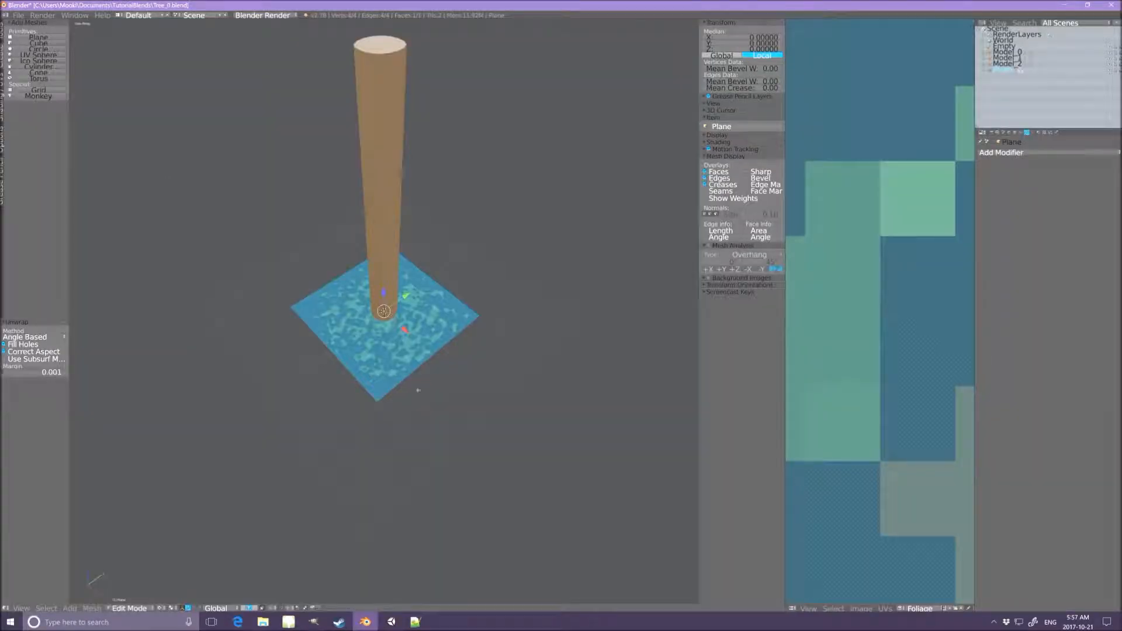
Move the plane's face 5 units up along the Z axis of the trunk.
middle_click_drag(389, 367, 432, 406)
key("a")
middle_click_drag(426, 414, 442, 381)
key("a")
scroll(384, 311, "down", 2)
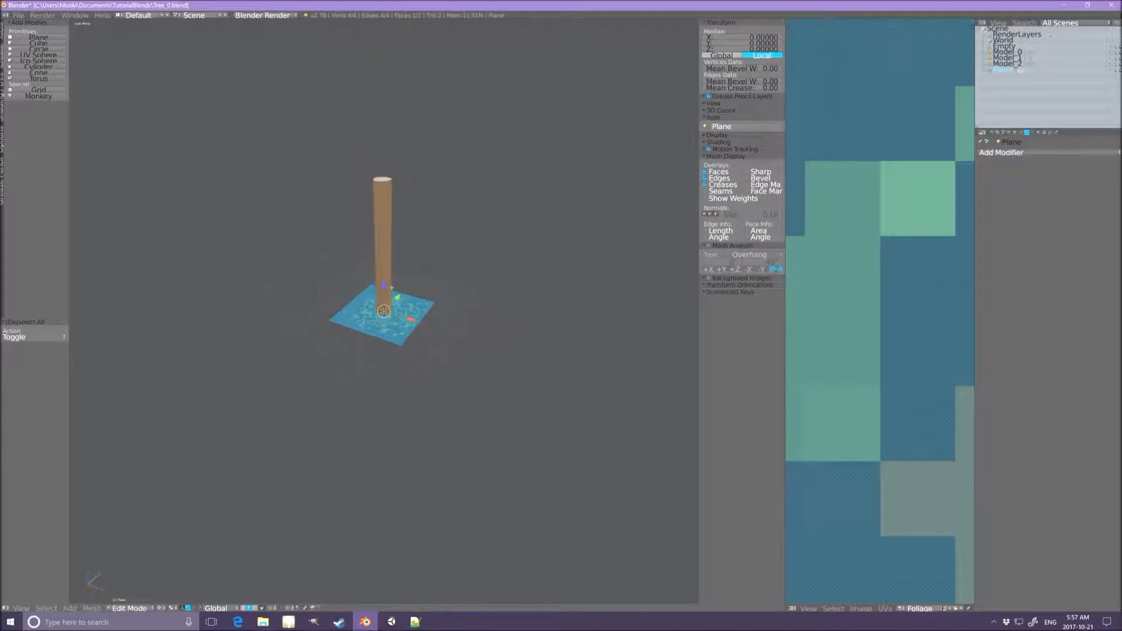
key("g")
key("z")
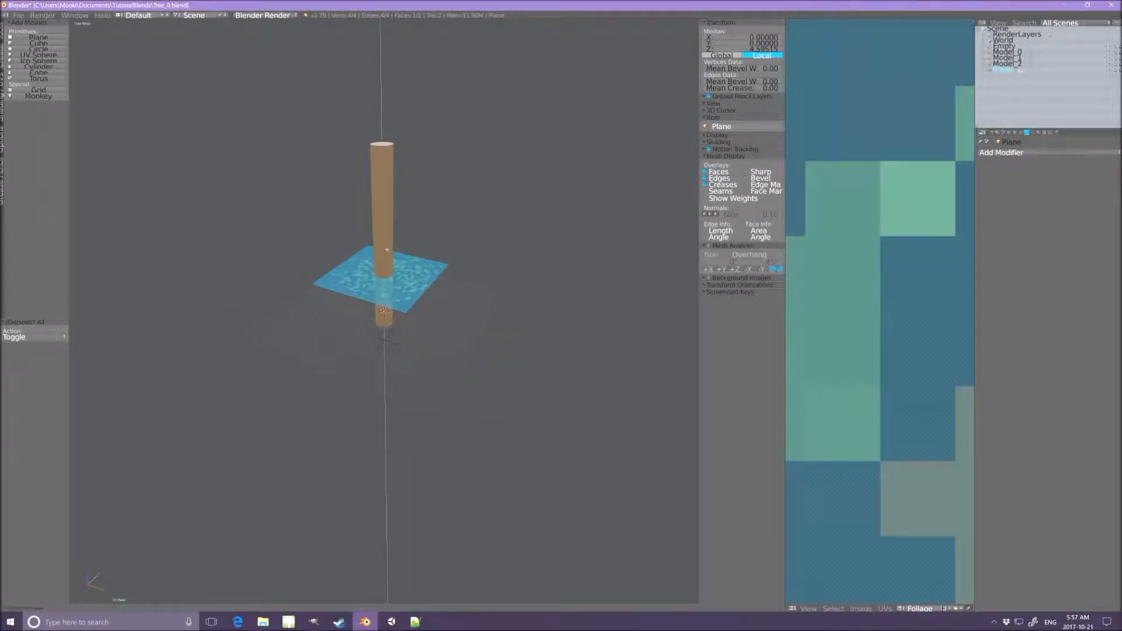
key("5")
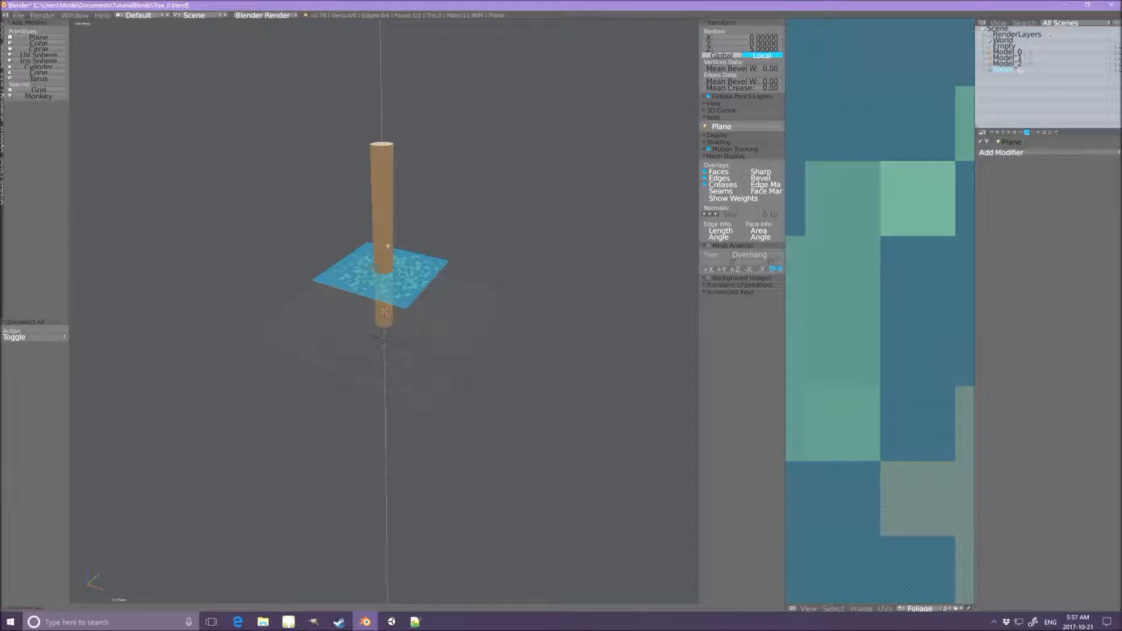
left_click(387, 247)
middle_click_drag(417, 332, 428, 283)
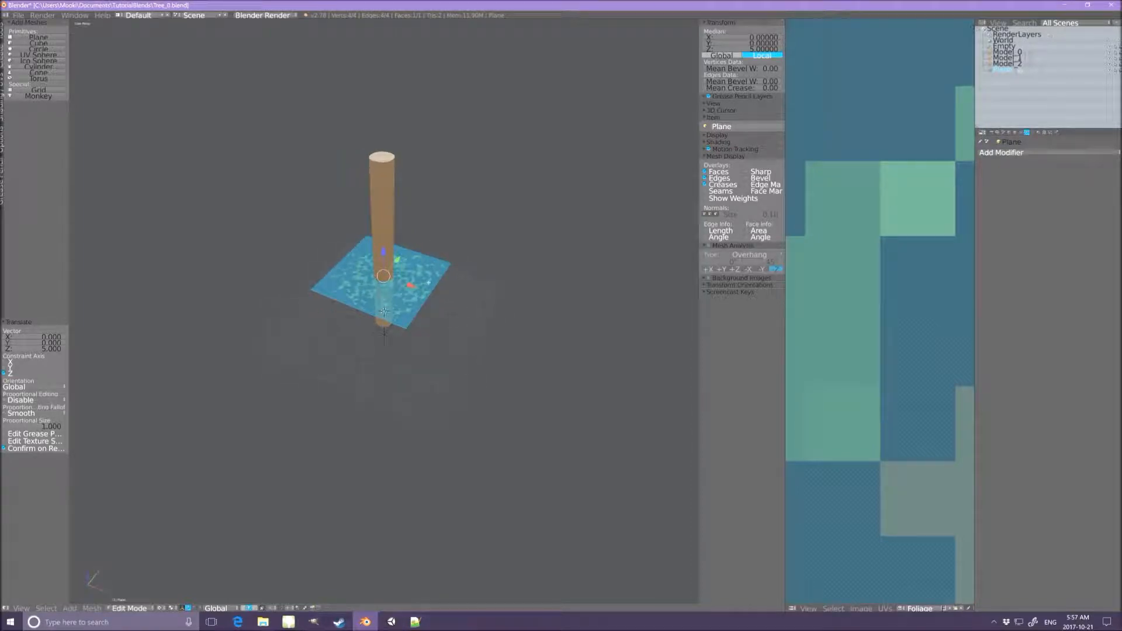
Duplicate the foliage plane about 11.6 units up along Z to the trunk's top and scale the copy to about 0.81.
key("g")
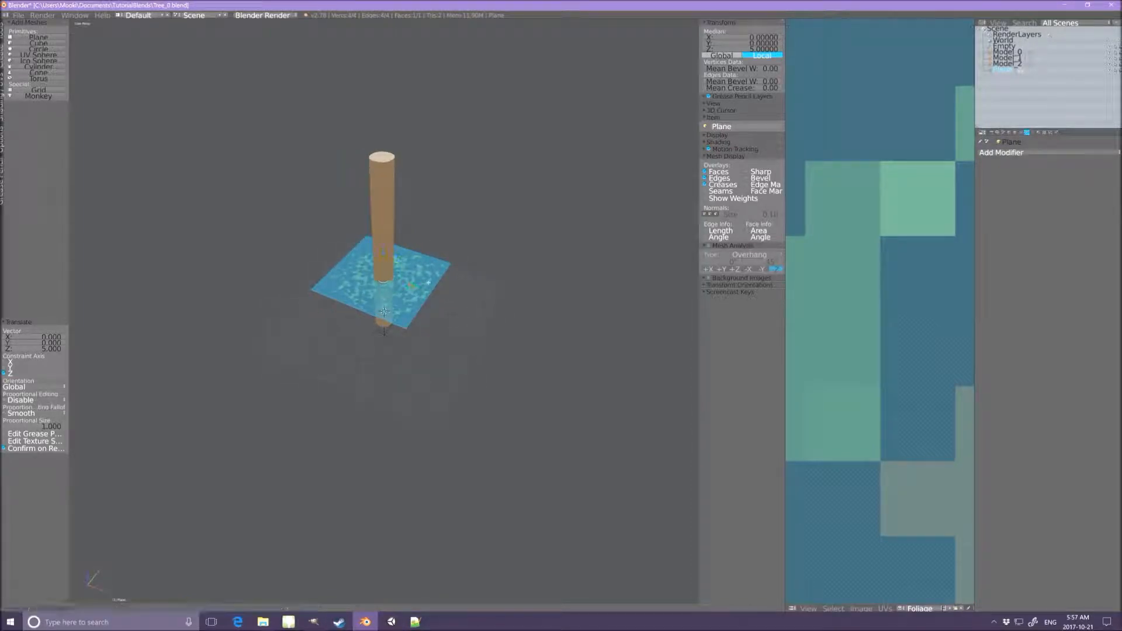
key("z")
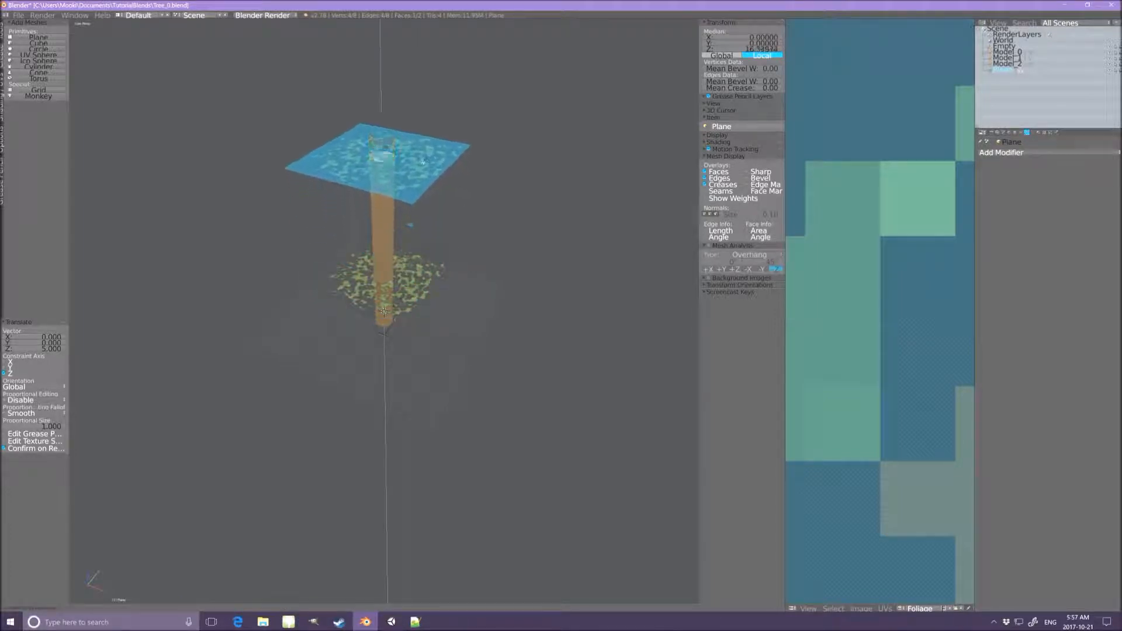
left_click(422, 161)
middle_click_drag(422, 161, 441, 279)
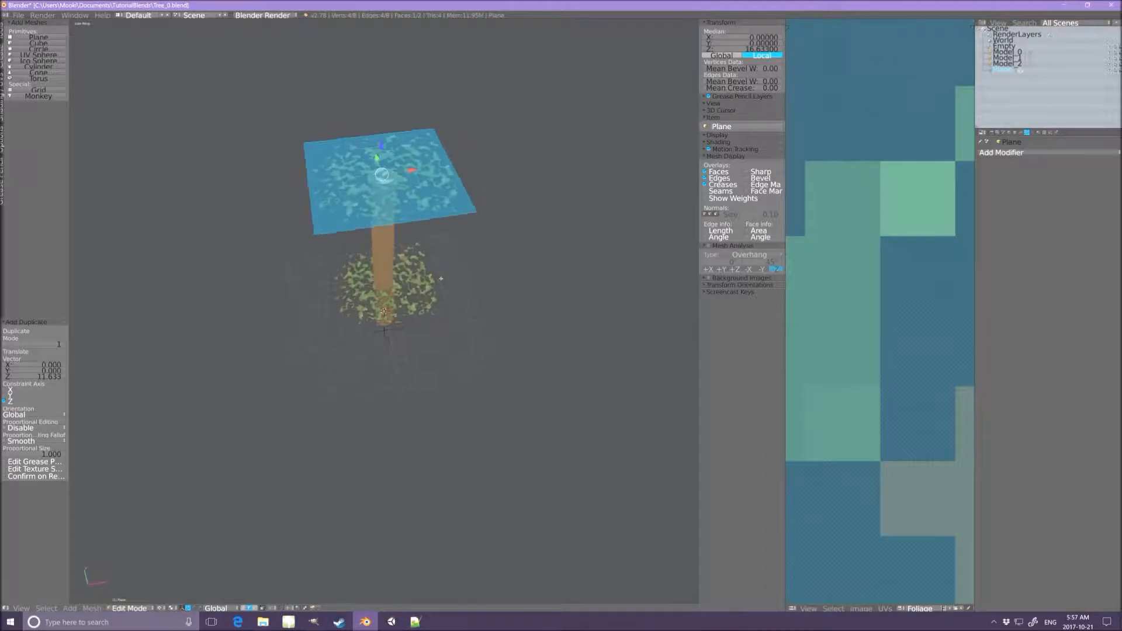
key("s")
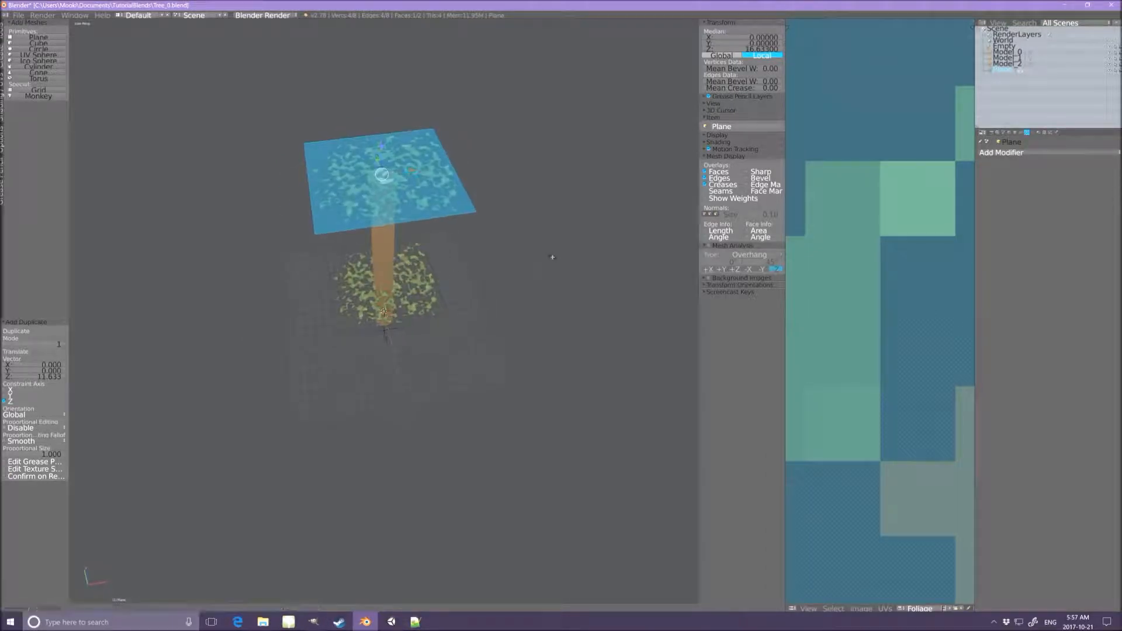
left_click(520, 249)
middle_click_drag(534, 313, 459, 292)
Switch to face selection, select the lower foliage plane, and tilt it by about -17°.
right_click(424, 287)
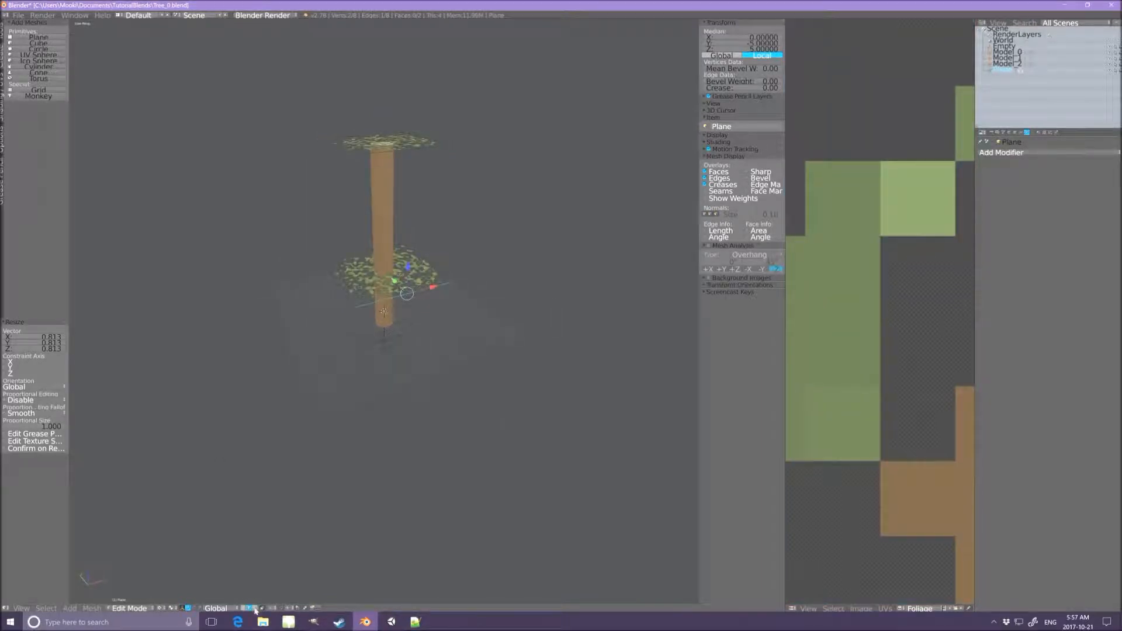
left_click(254, 608)
right_click(382, 295)
middle_click_drag(408, 343, 458, 351)
key("r")
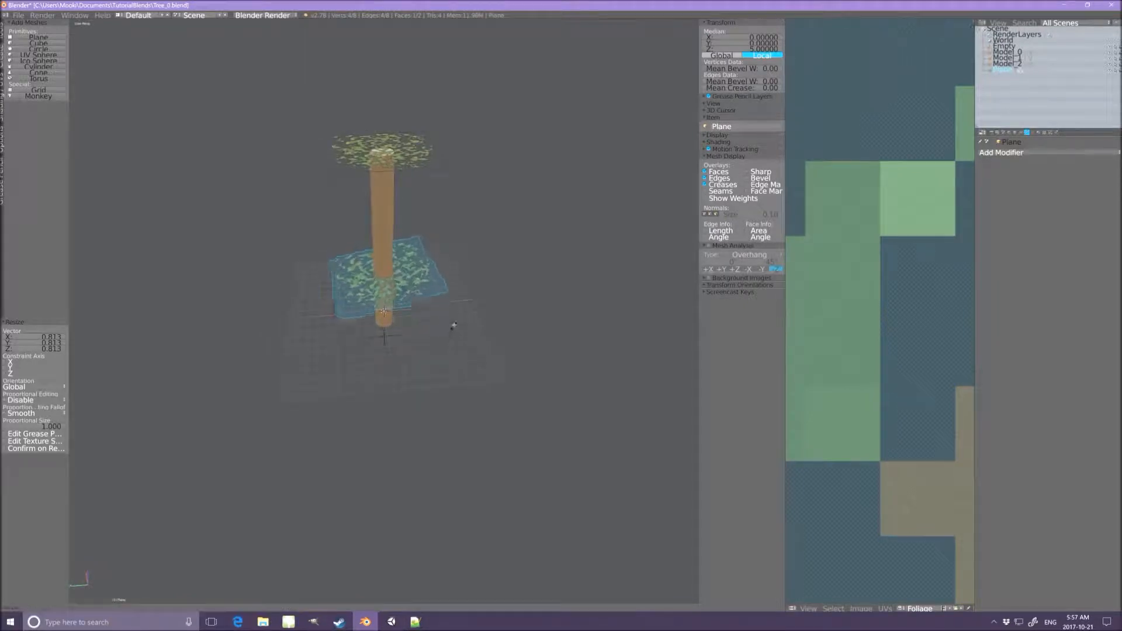
left_click(457, 320)
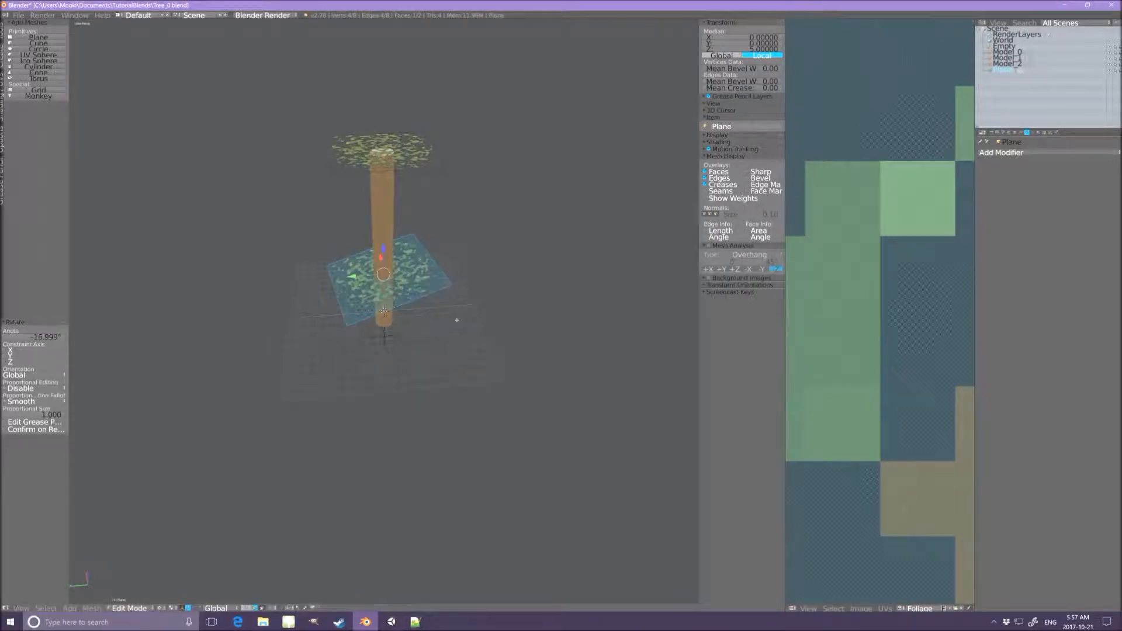
Duplicate the tilted lower foliage plane and rotate the copy about 32° the opposite way.
key("shift+d")
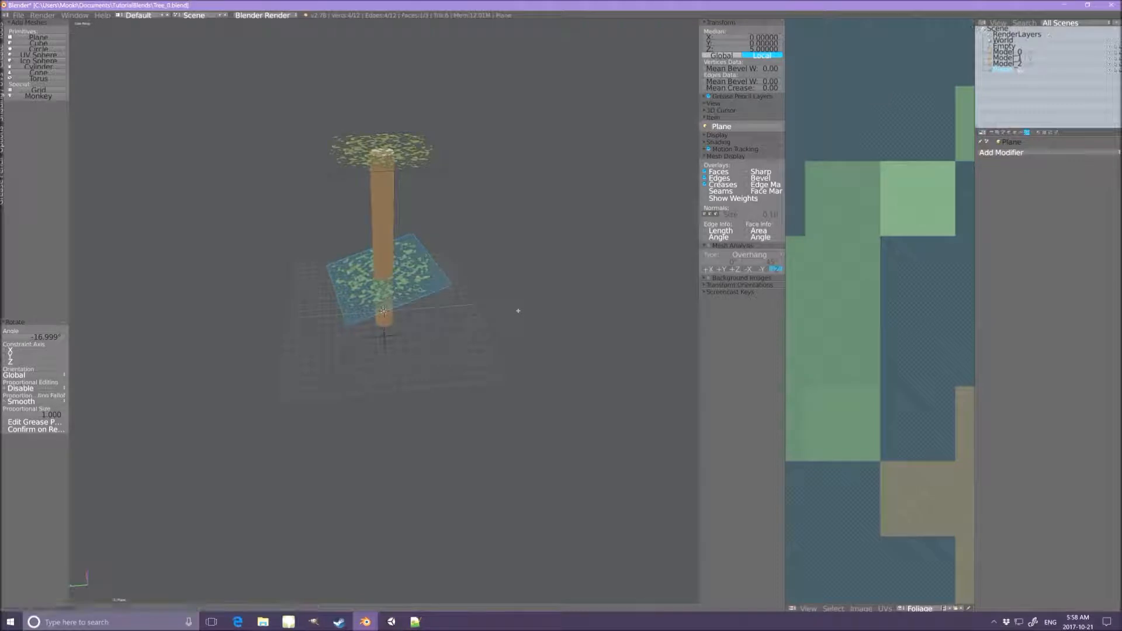
key("r")
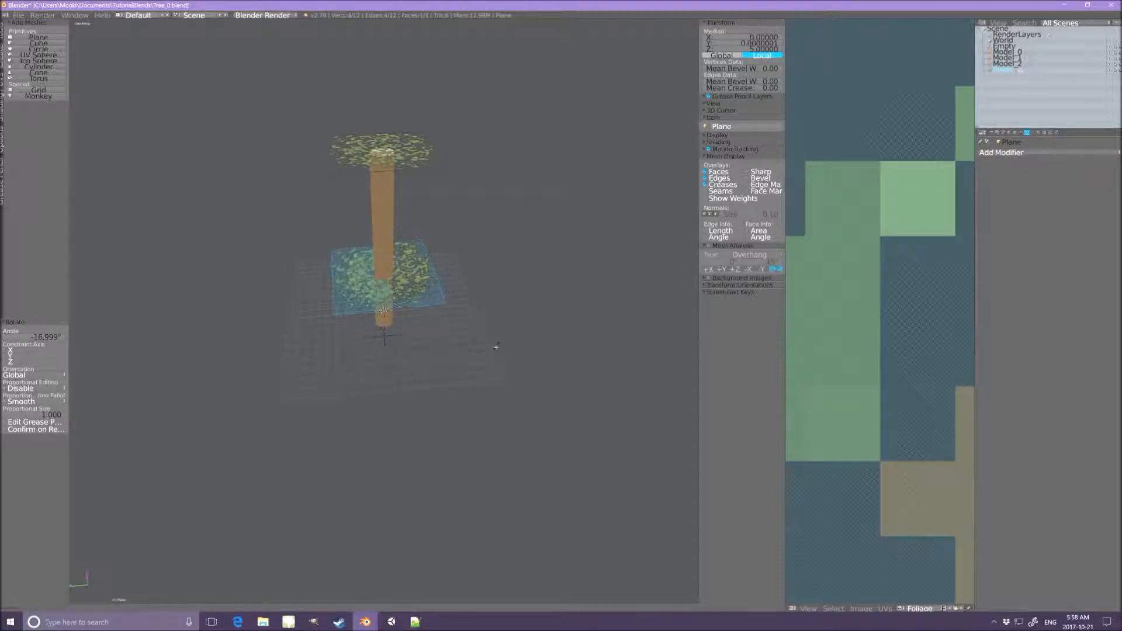
left_click(464, 363)
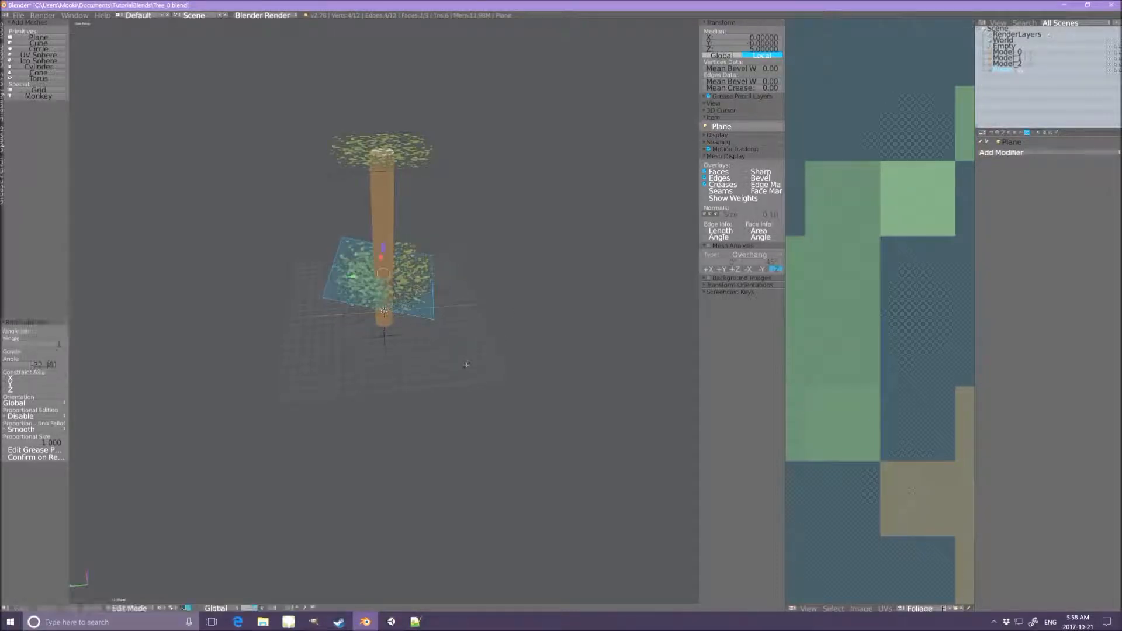
mouse_move(462, 360)
middle_mouse_down()
mouse_move(451, 349)
mouse_move(470, 361)
middle_mouse_up()
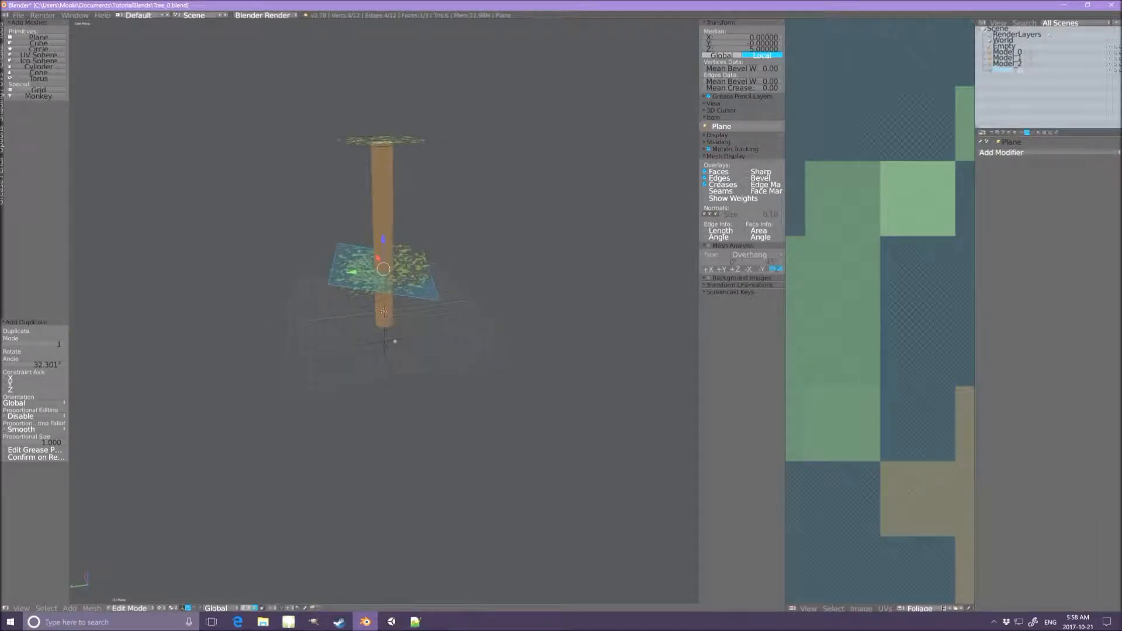
Rotate the tilted lower foliage planes around the Z axis, turning the duplicate by about -31°, and deselect everything.
middle_click_drag(423, 298, 494, 319)
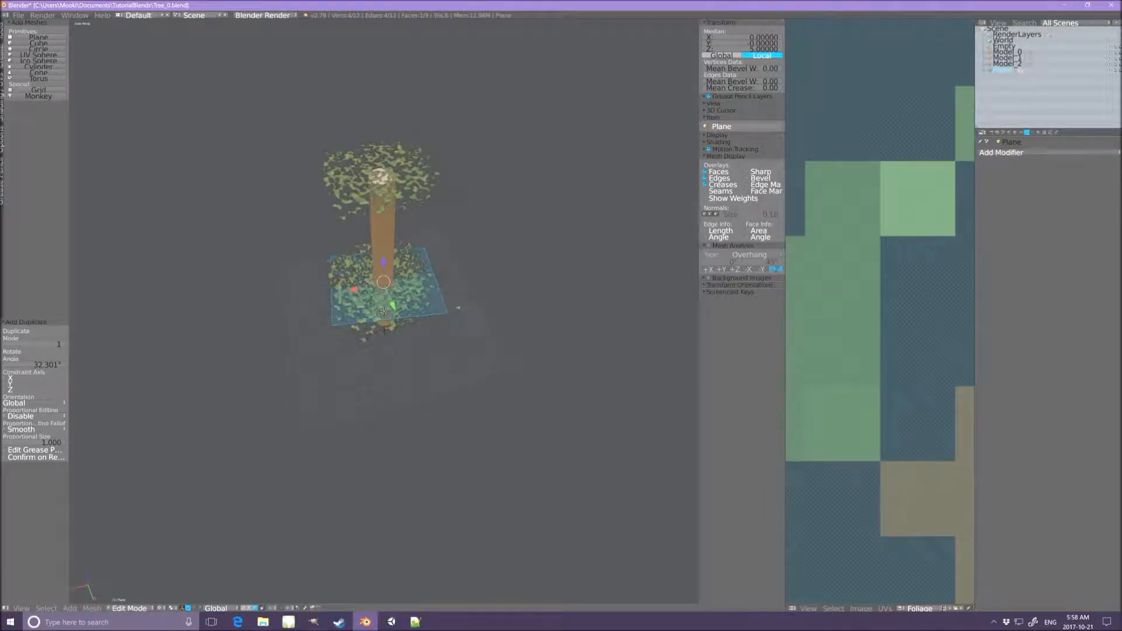
key("r")
key("z")
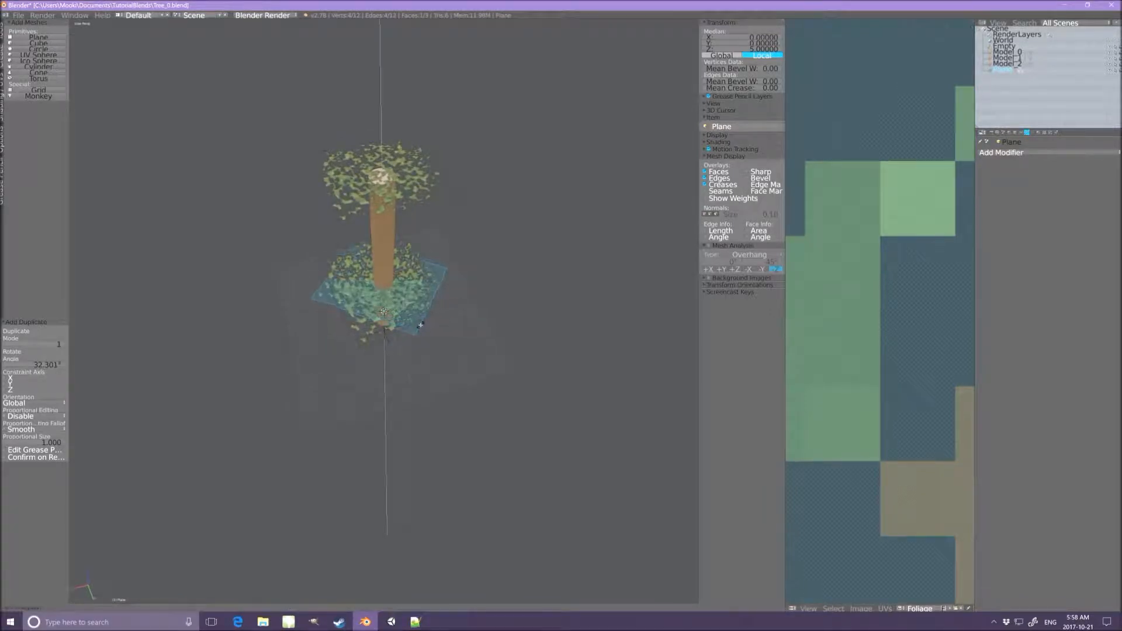
left_click(421, 325)
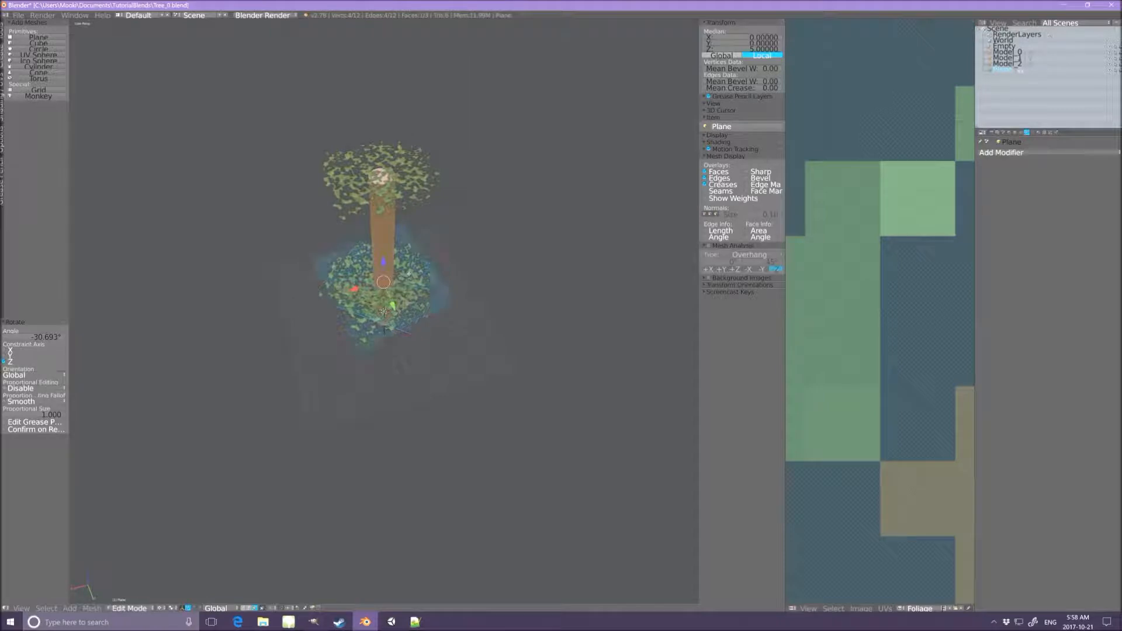
key("g")
key("z")
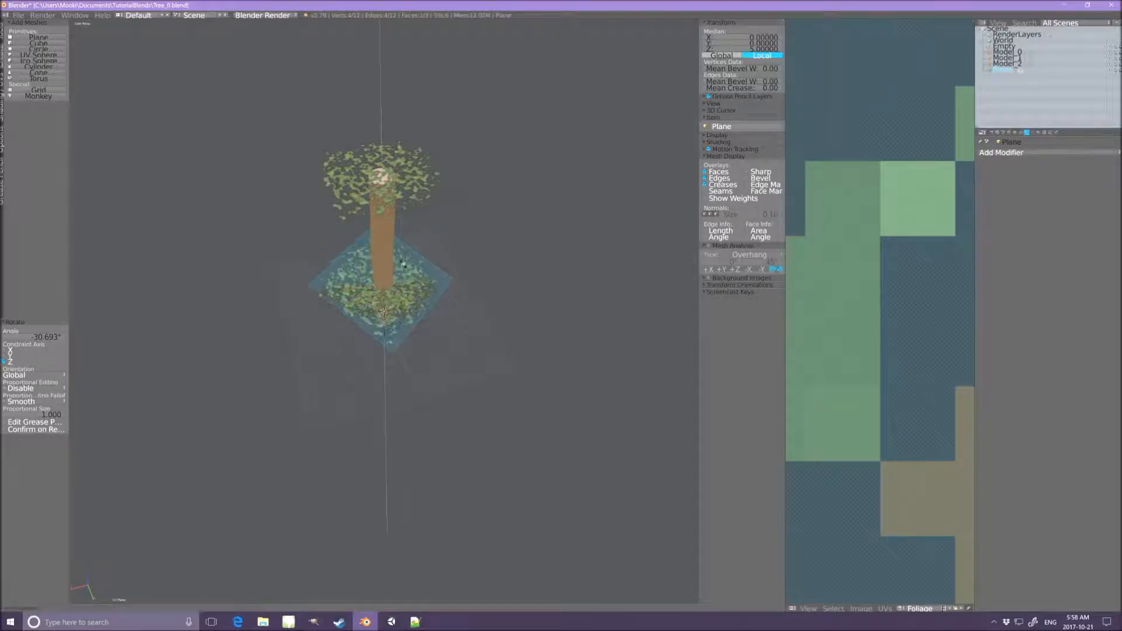
left_click(403, 265)
key("a")
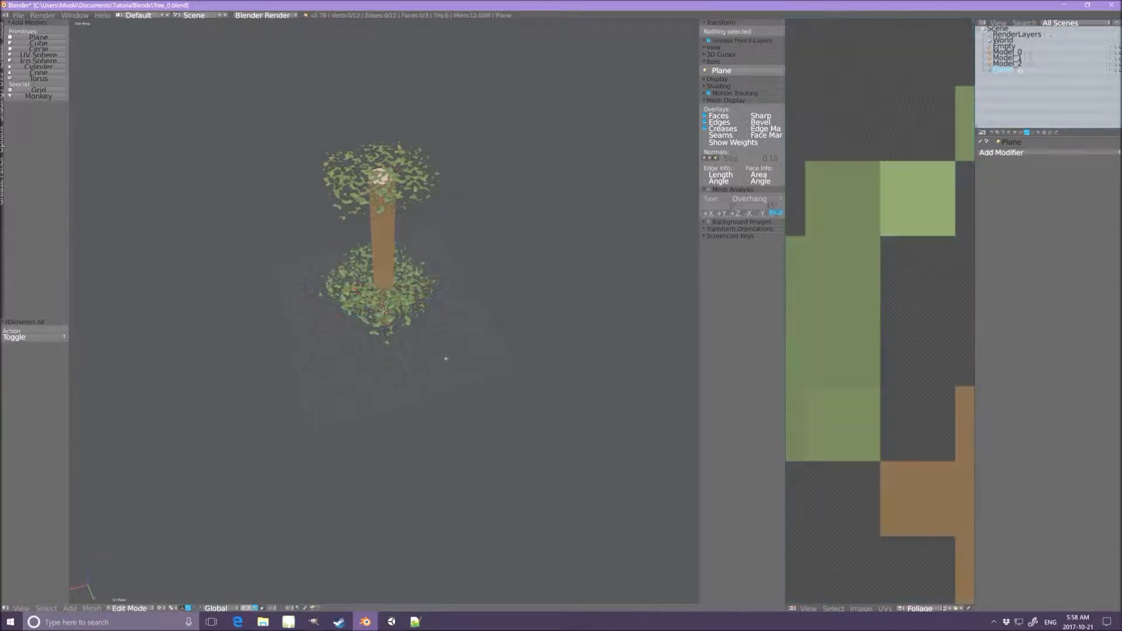
Duplicate one of the lower foliage planes and rotate the copy about -64° around the X axis.
middle_click_drag(461, 342, 521, 342)
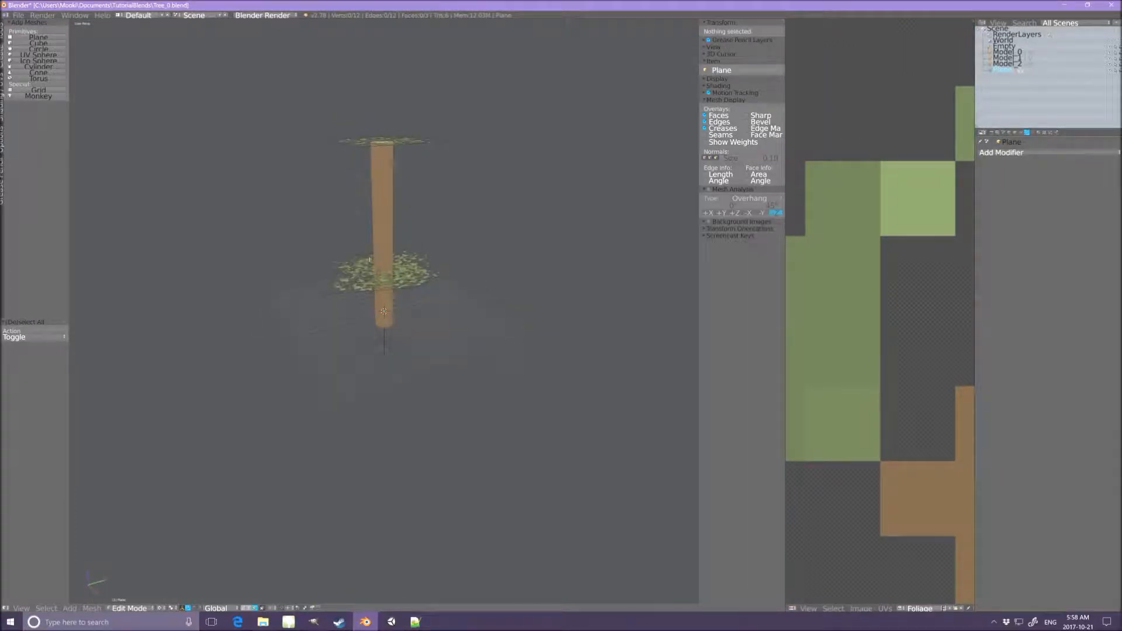
right_click(373, 250)
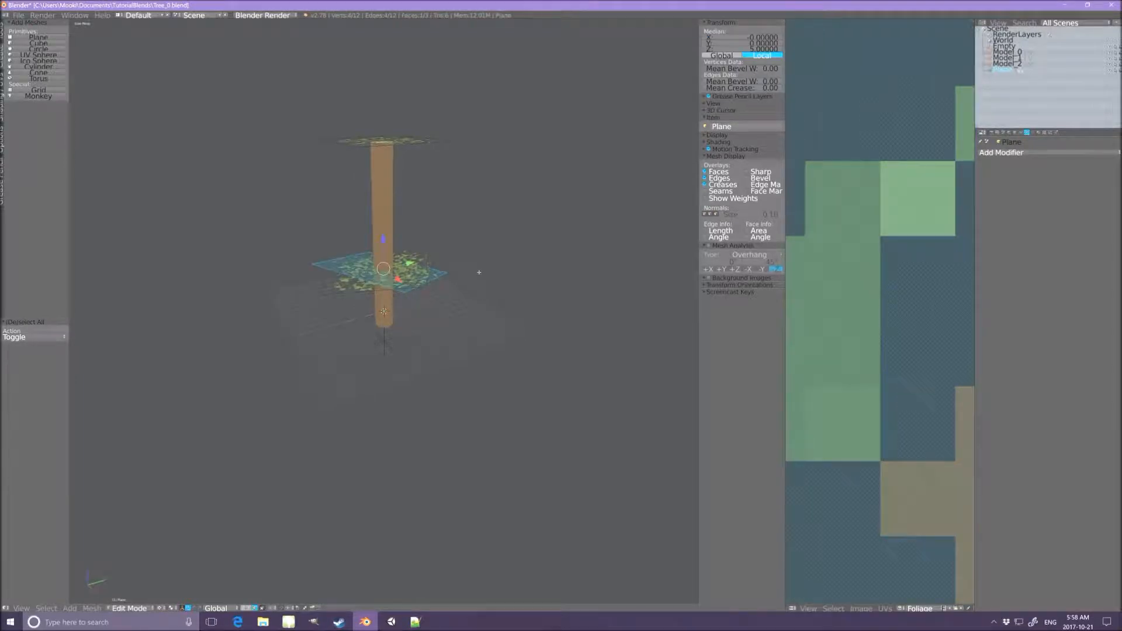
key("g")
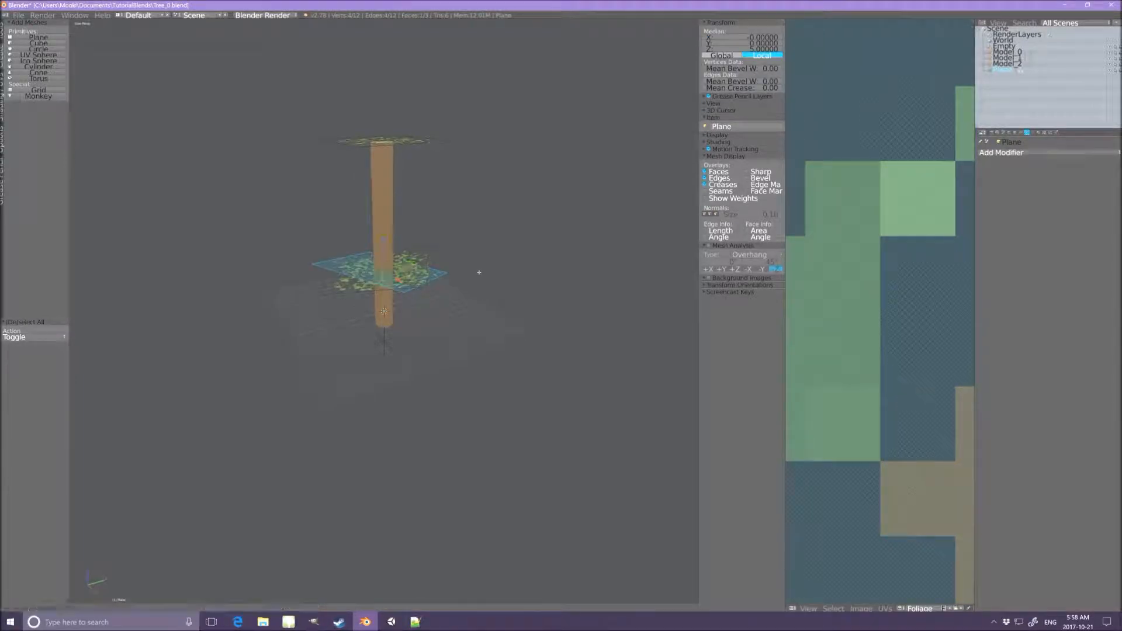
key("r")
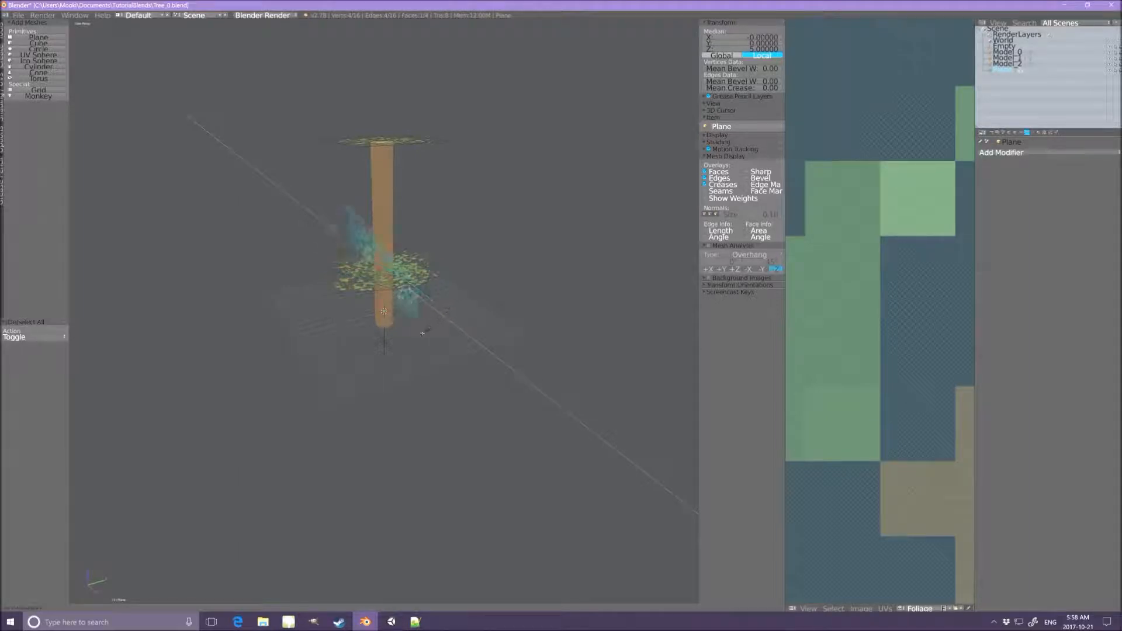
left_click(414, 338)
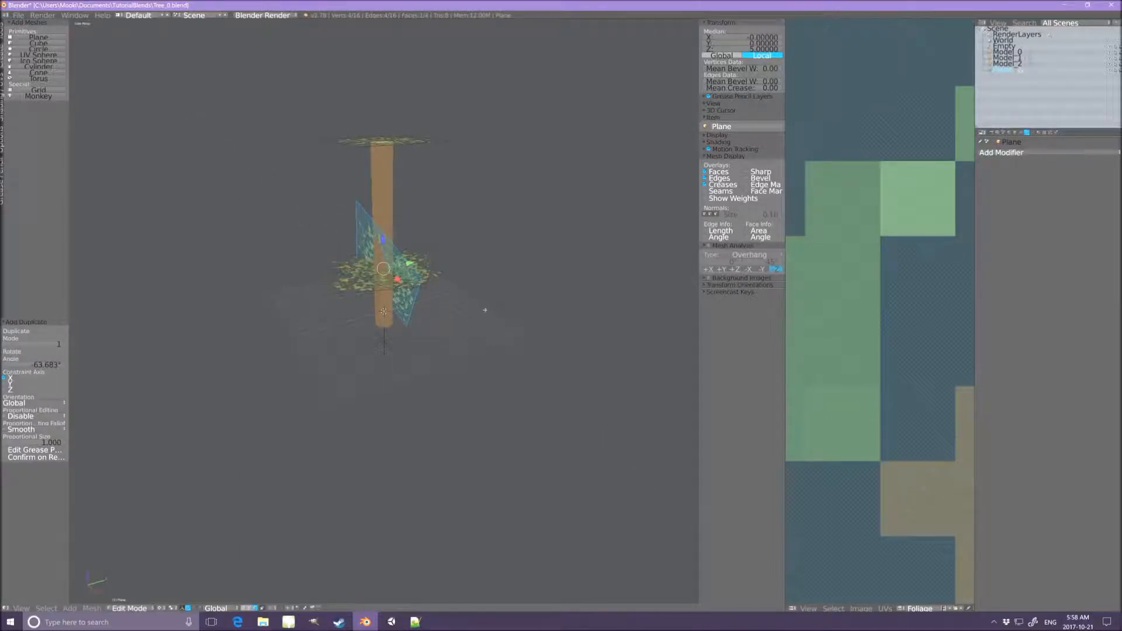
Rotate the steep foliage plane around the Y axis and move it to about Y -1.64.
key("r")
key("x")
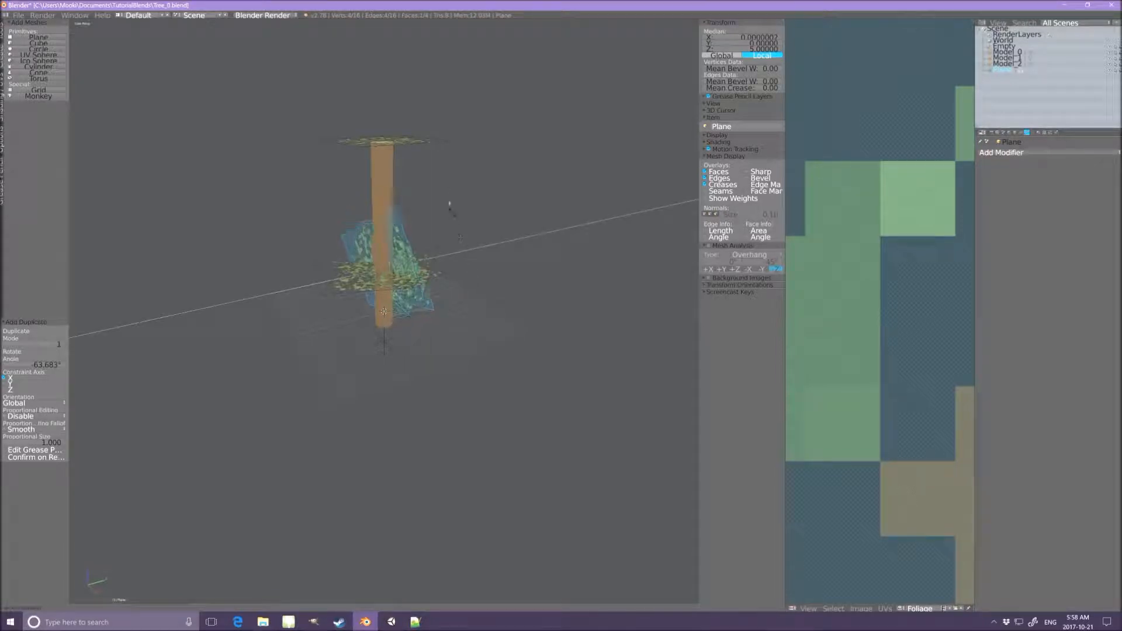
left_click(425, 229)
key("g")
key("y")
key("Return")
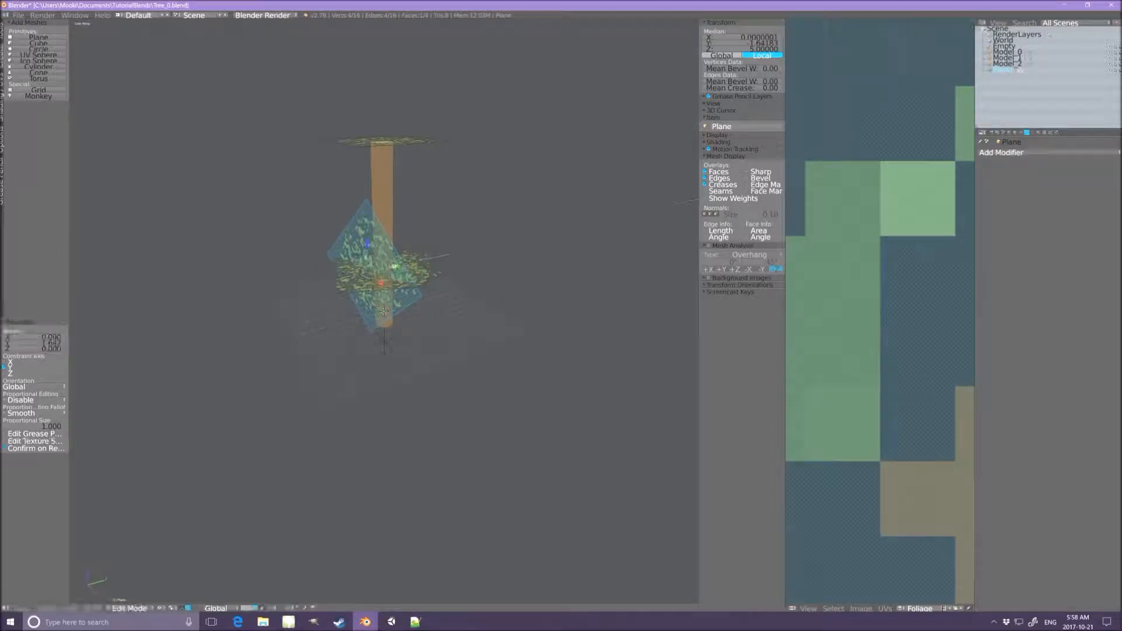
Raise the upright foliage plane to about Z 10.6 beside the trunk and scale it up by about 1.23.
key("g")
key("z")
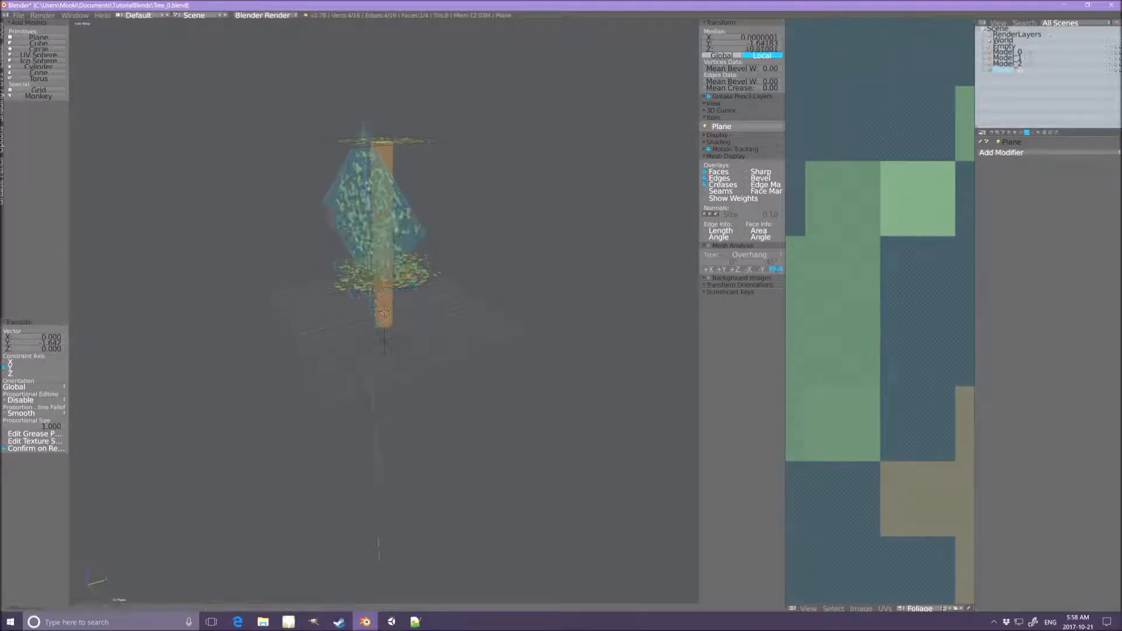
left_click(368, 185)
middle_click_drag(365, 271, 434, 291)
key("s")
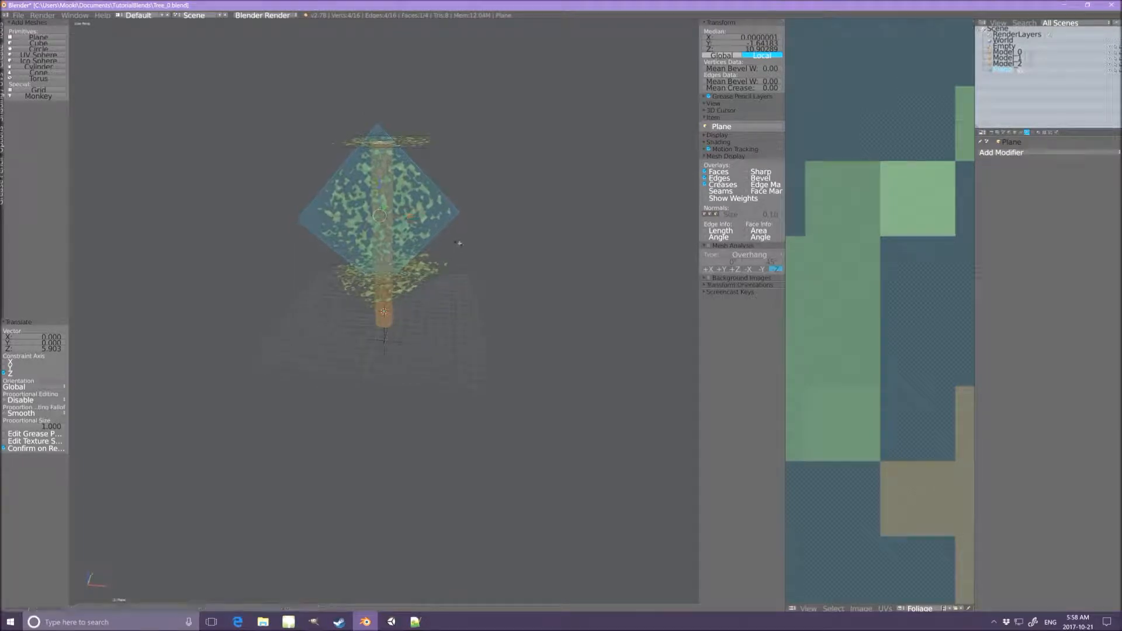
left_click(462, 230)
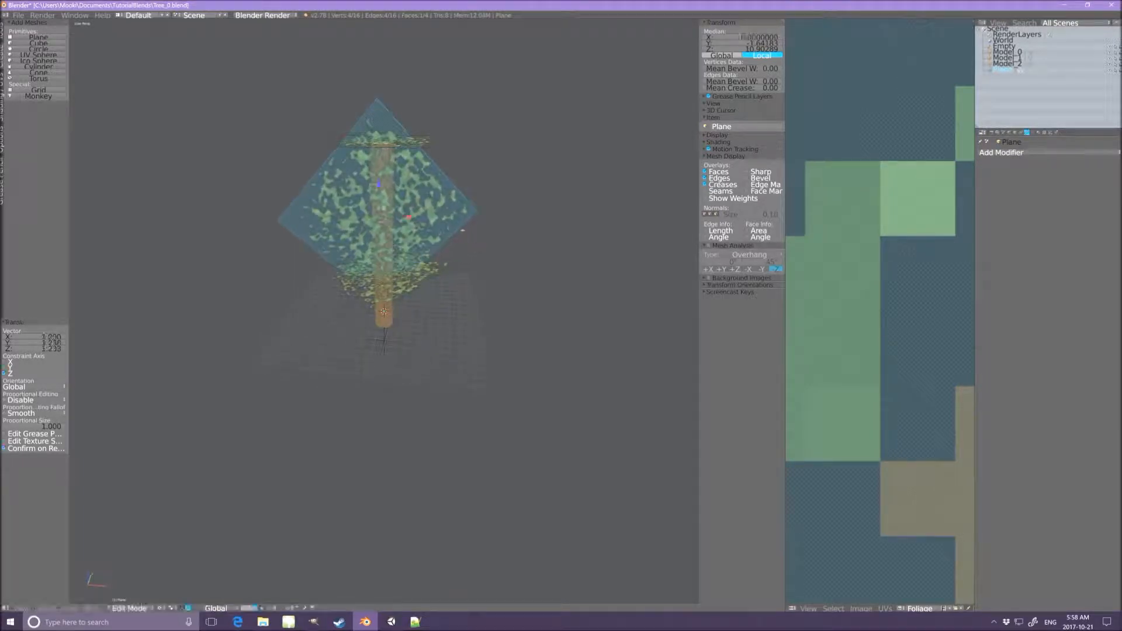
left_click_drag(379, 184, 380, 189)
middle_click_drag(380, 189, 490, 281)
Tilt the upright foliage plane by about -8.6° and move it about -0.83 units along Y, away from the trunk.
key("g")
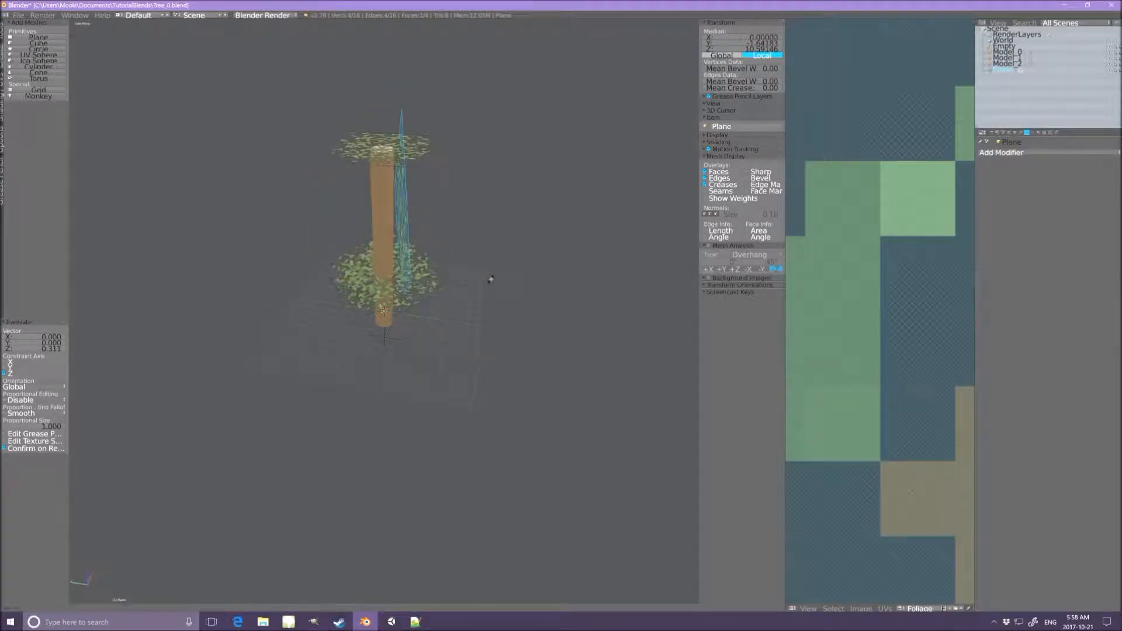
key("r")
left_click(508, 270)
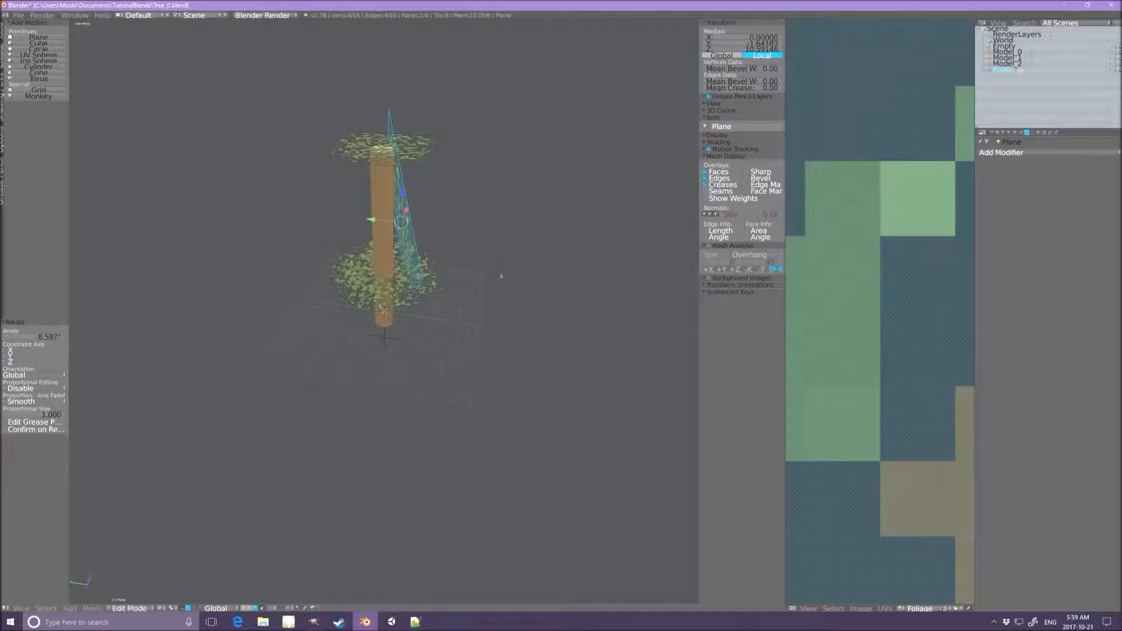
middle_click_drag(458, 292, 440, 282)
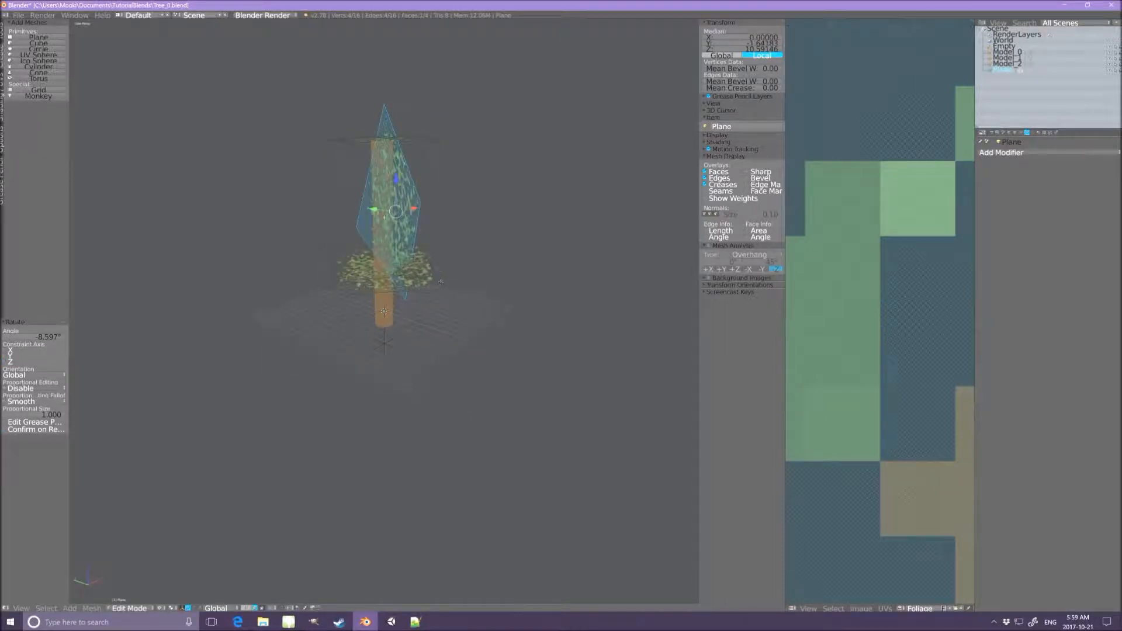
left_click_drag(375, 209, 385, 212)
middle_click_drag(396, 257, 379, 271)
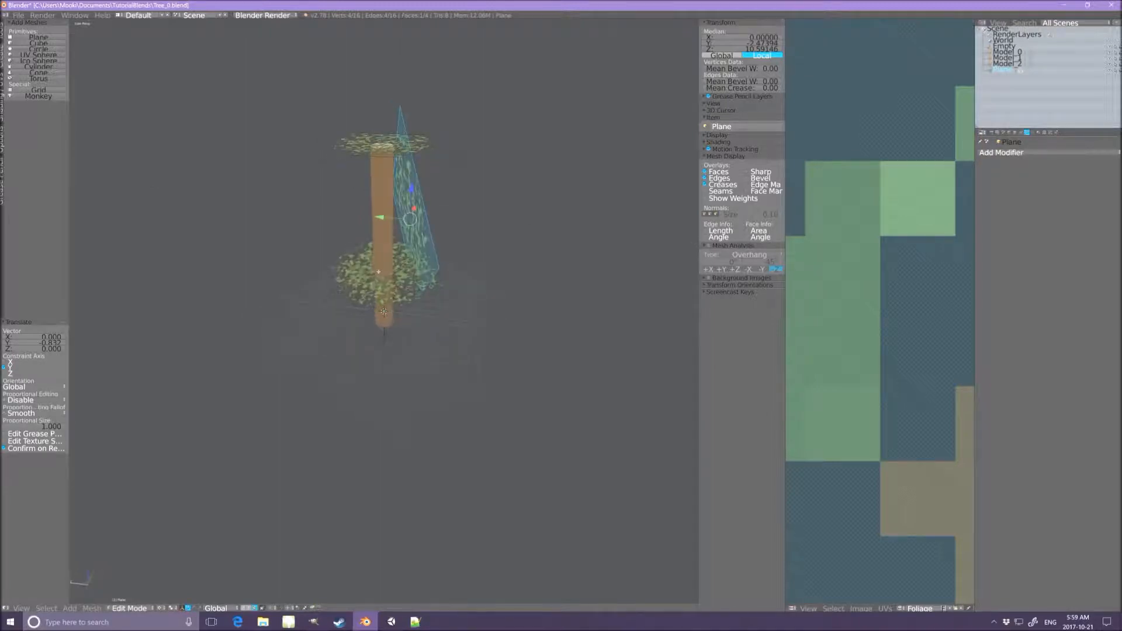
Snap the 3D cursor to the centre of the Model_0 trunk mesh and set the pivot point to 3D Cursor.
key("Tab")
right_click(382, 234)
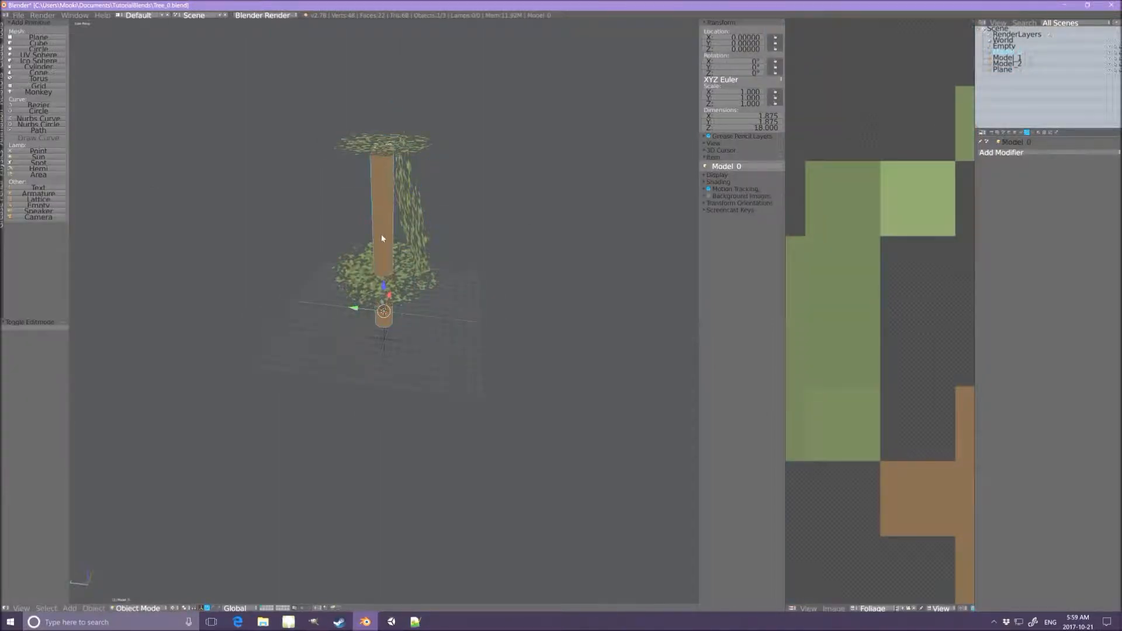
key("Tab")
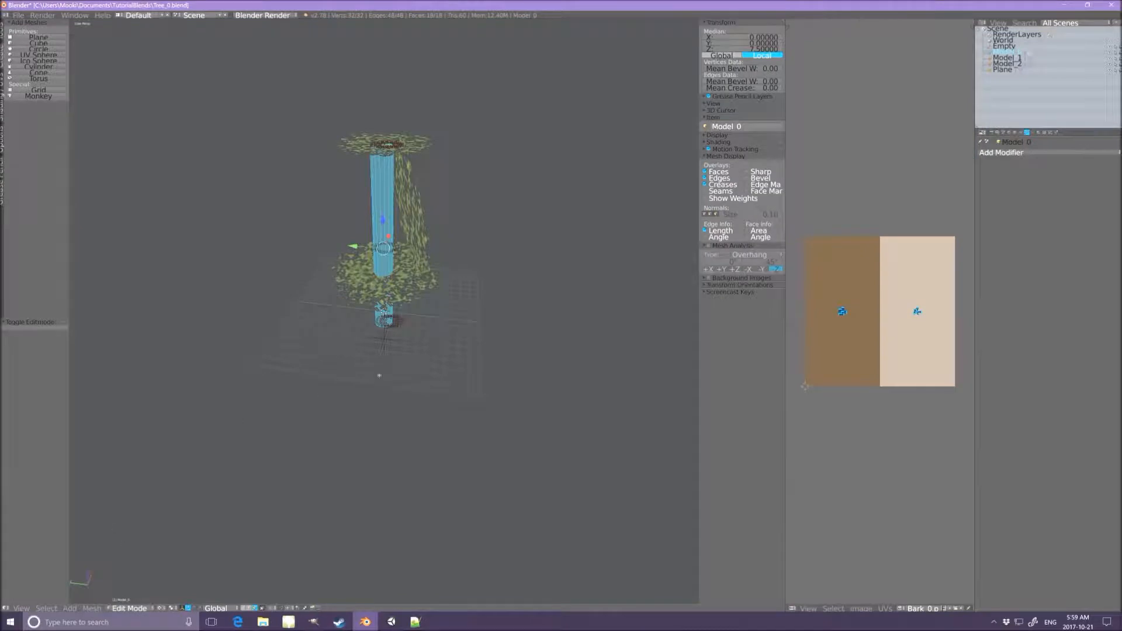
key("shift+s")
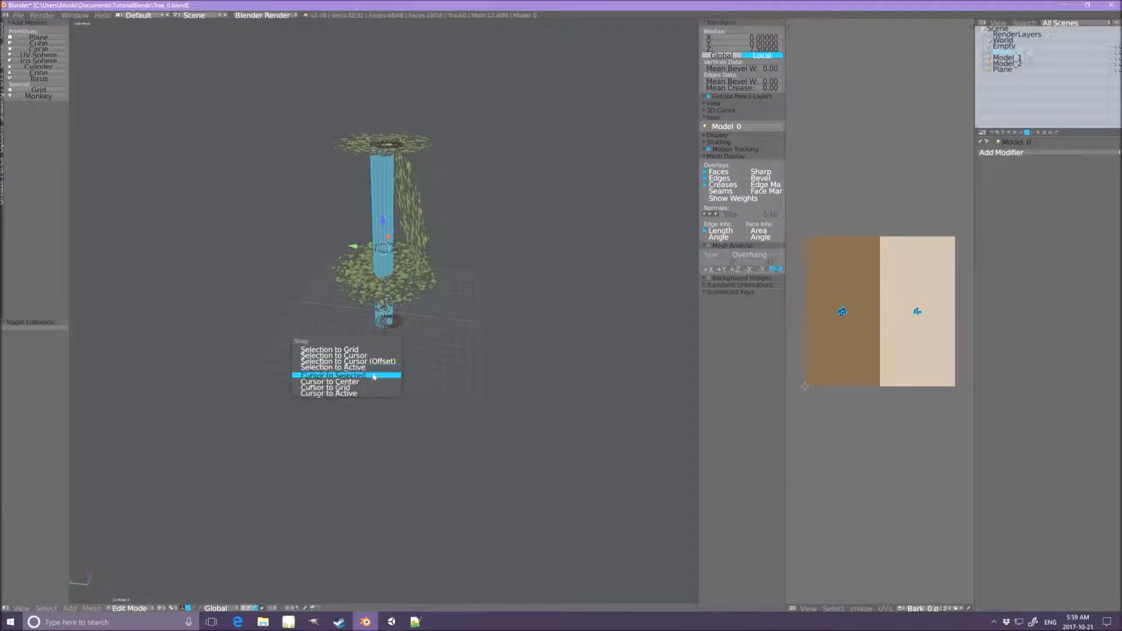
left_click(377, 375)
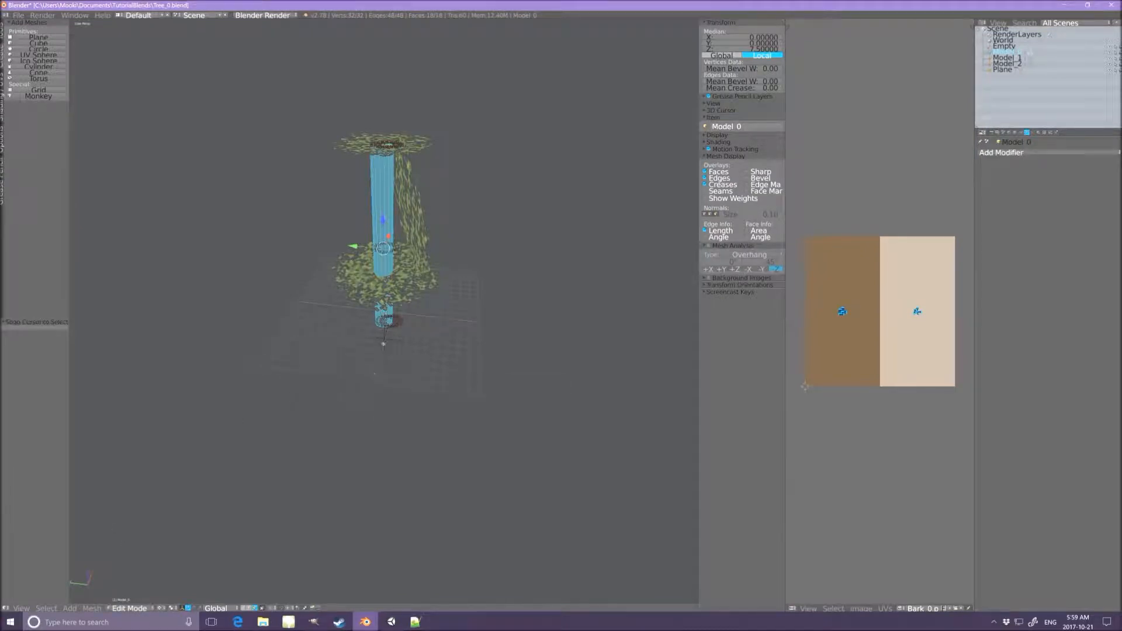
left_click(161, 608)
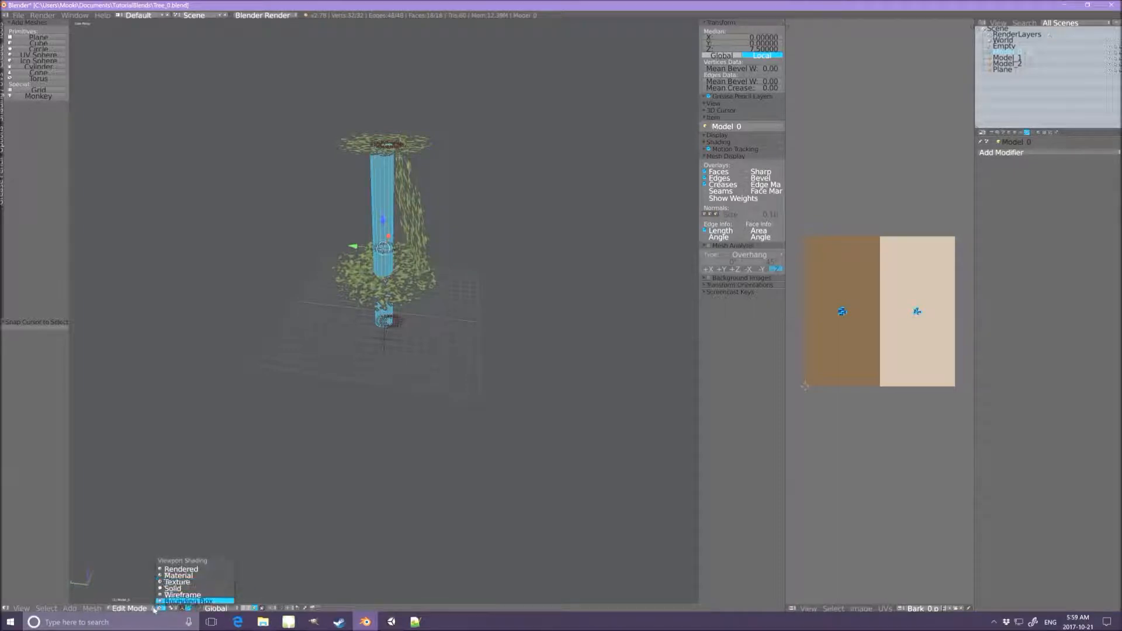
left_click(164, 607)
left_click(171, 608)
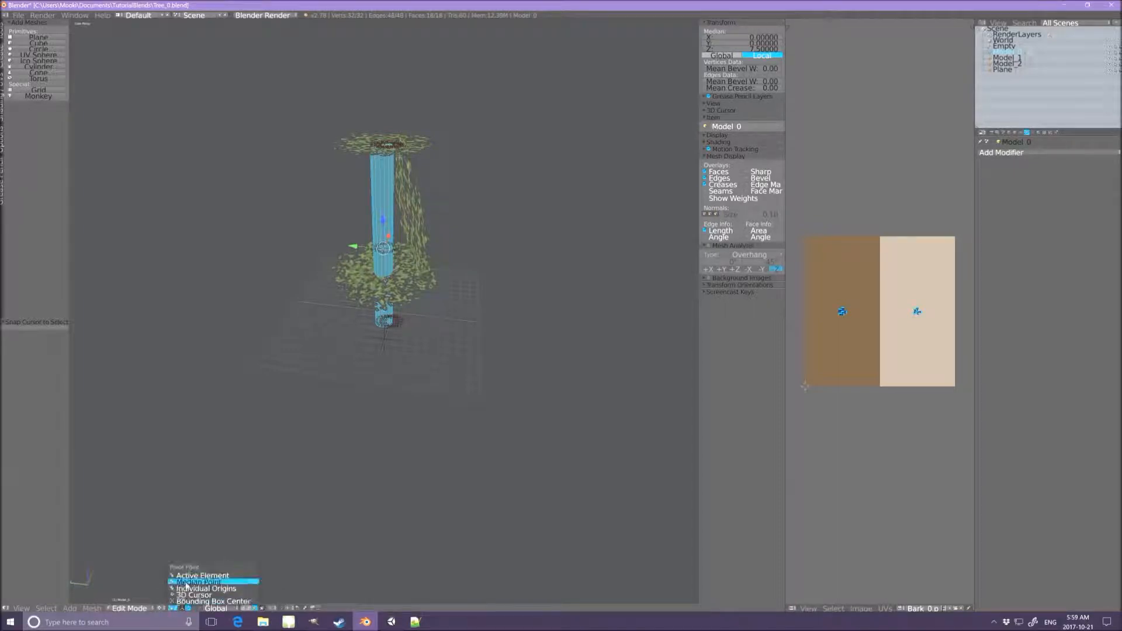
left_click(191, 595)
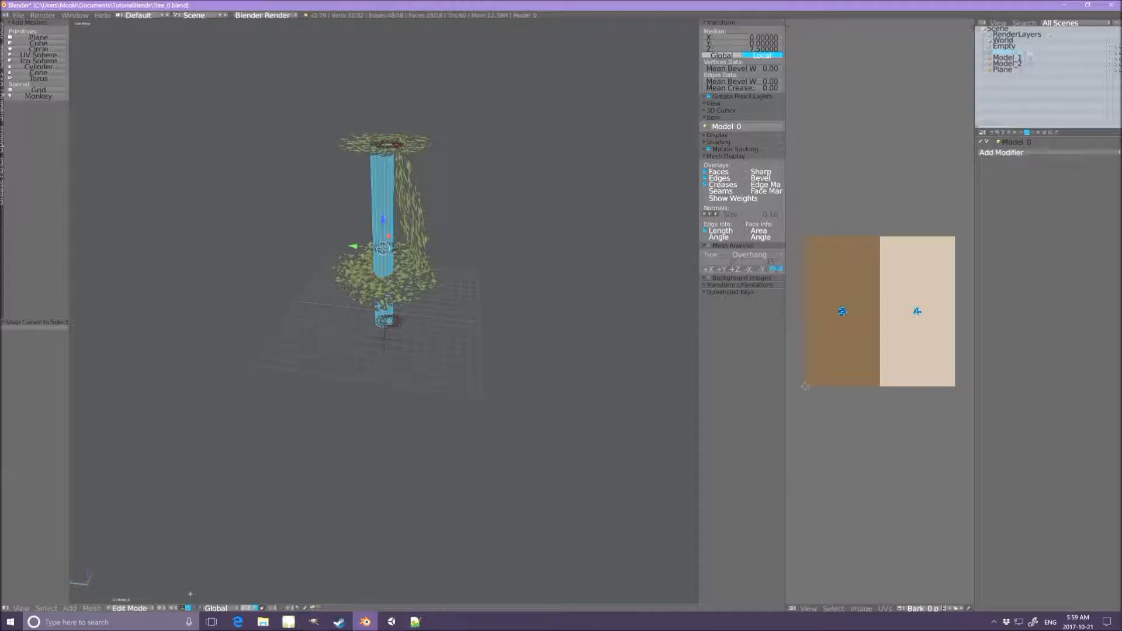
Duplicate the upright plane of the foliage mesh and rotate the copy about -111° around the Z axis.
key("Tab")
right_click(416, 233)
key("Tab")
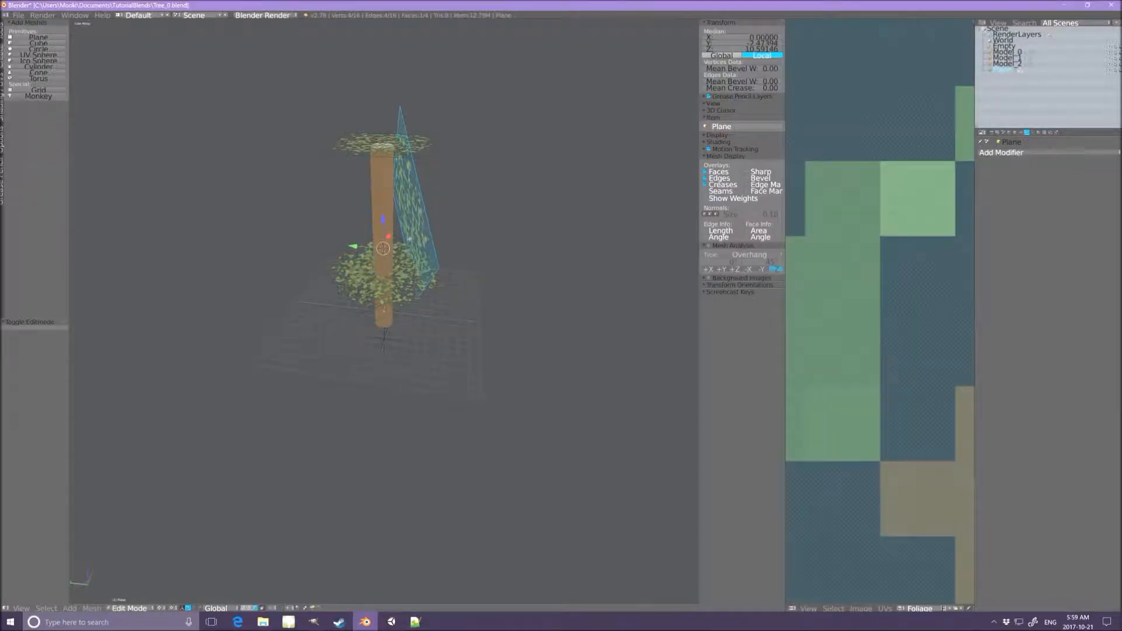
key("shift+d")
key("r")
key("z")
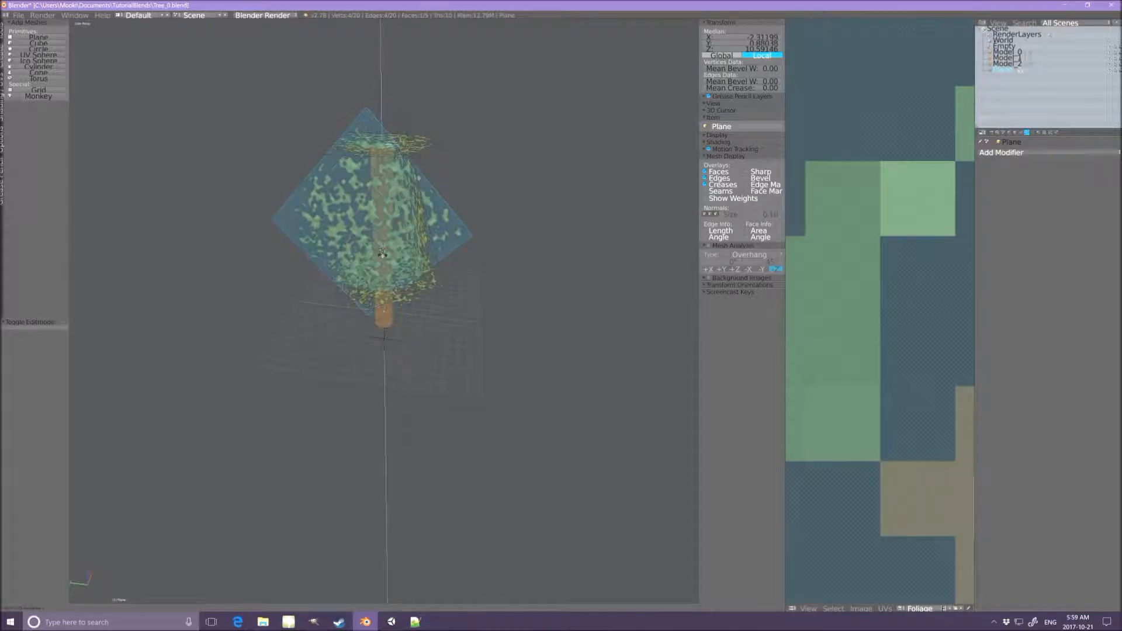
left_click(382, 253)
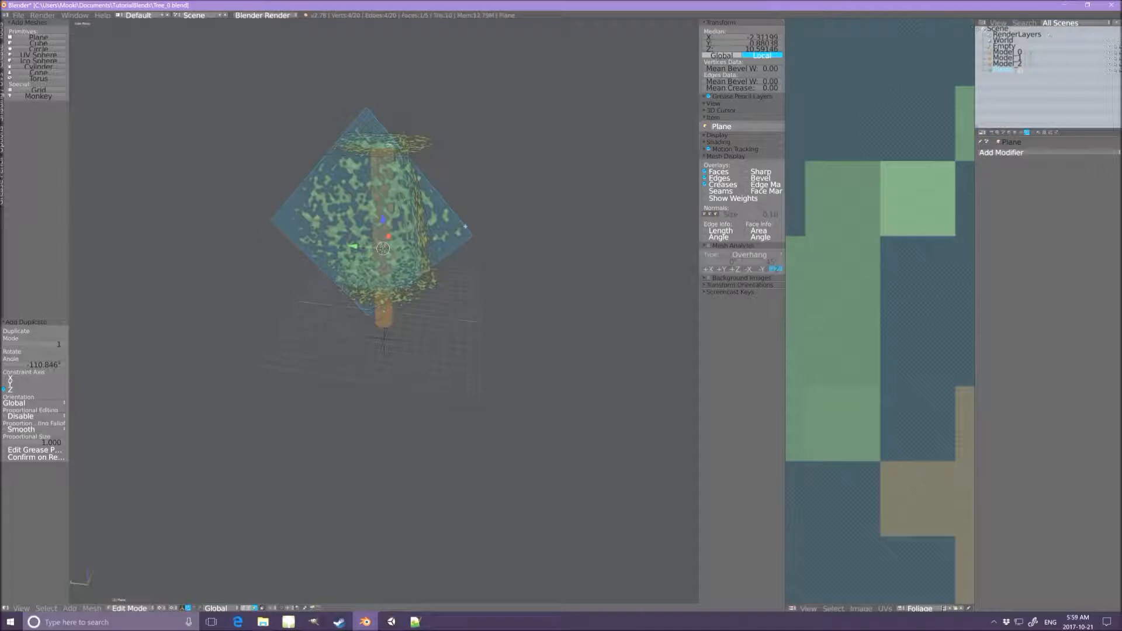
Tilt the copied upright foliage plane by about 11° around the X axis.
key("r")
key("x")
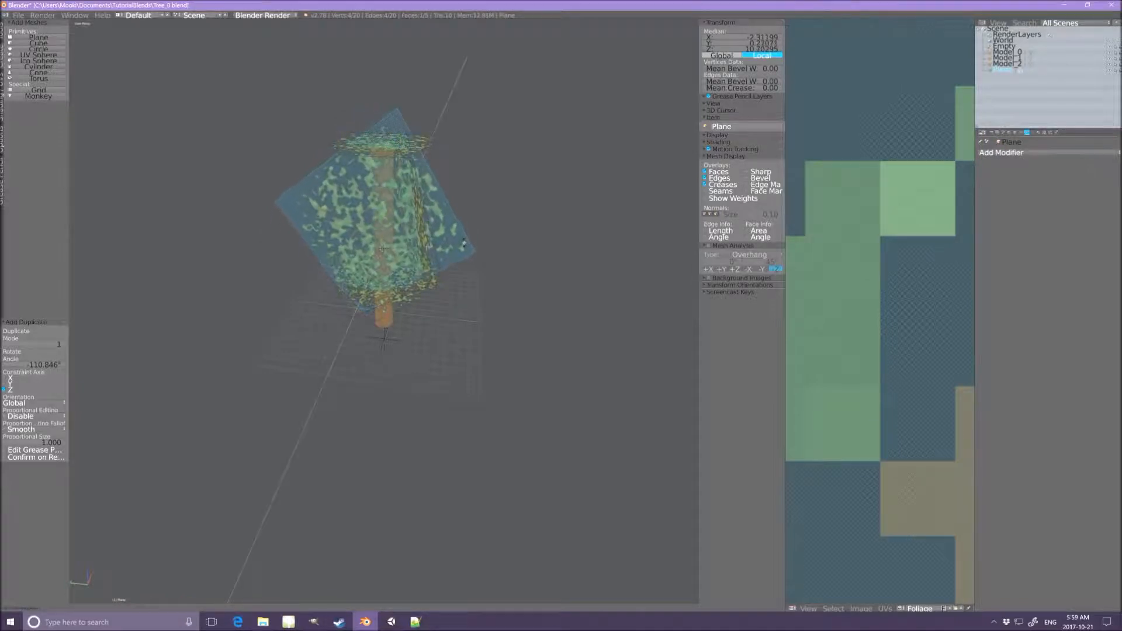
left_click(382, 249)
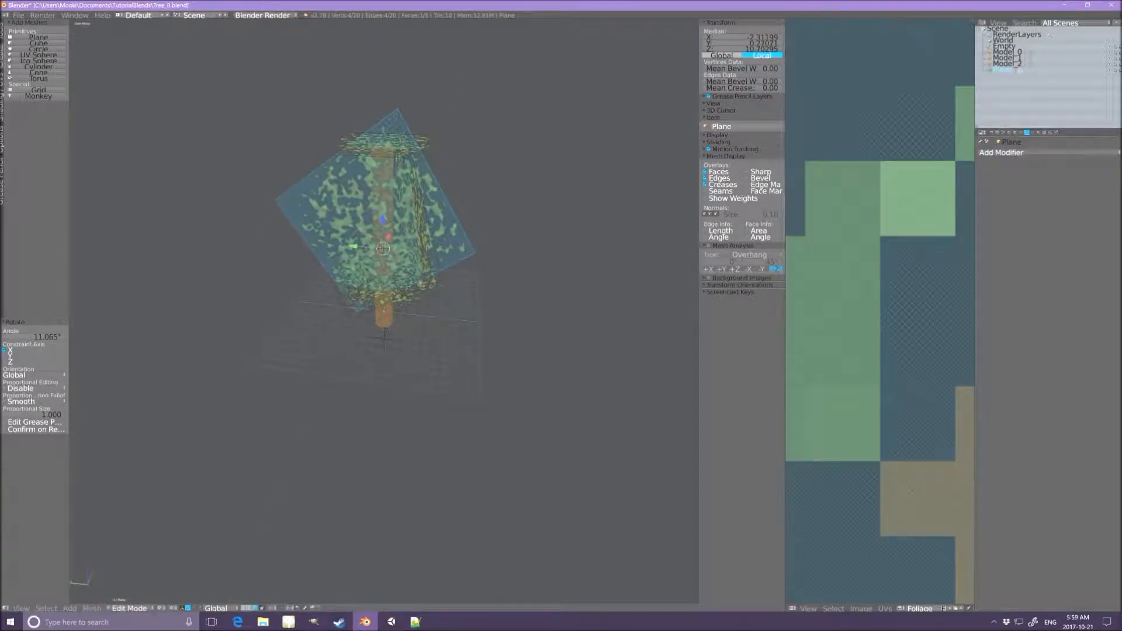
Duplicate the tilted foliage plane and rotate the copy about -128° around the Z axis.
middle_click_drag(416, 282, 493, 286)
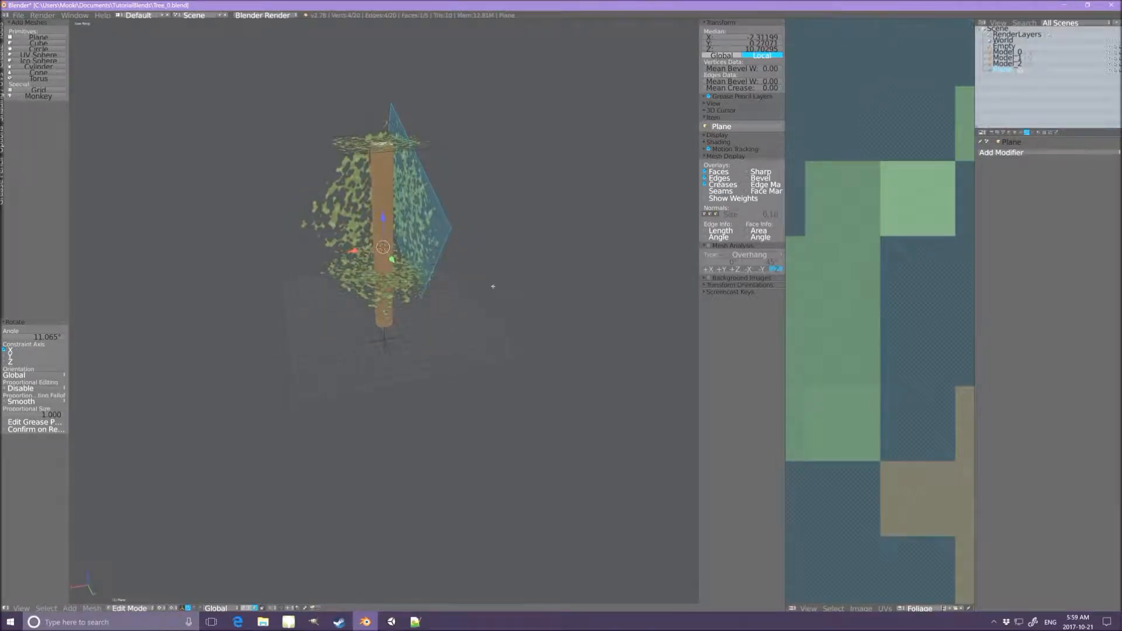
key("shift+d")
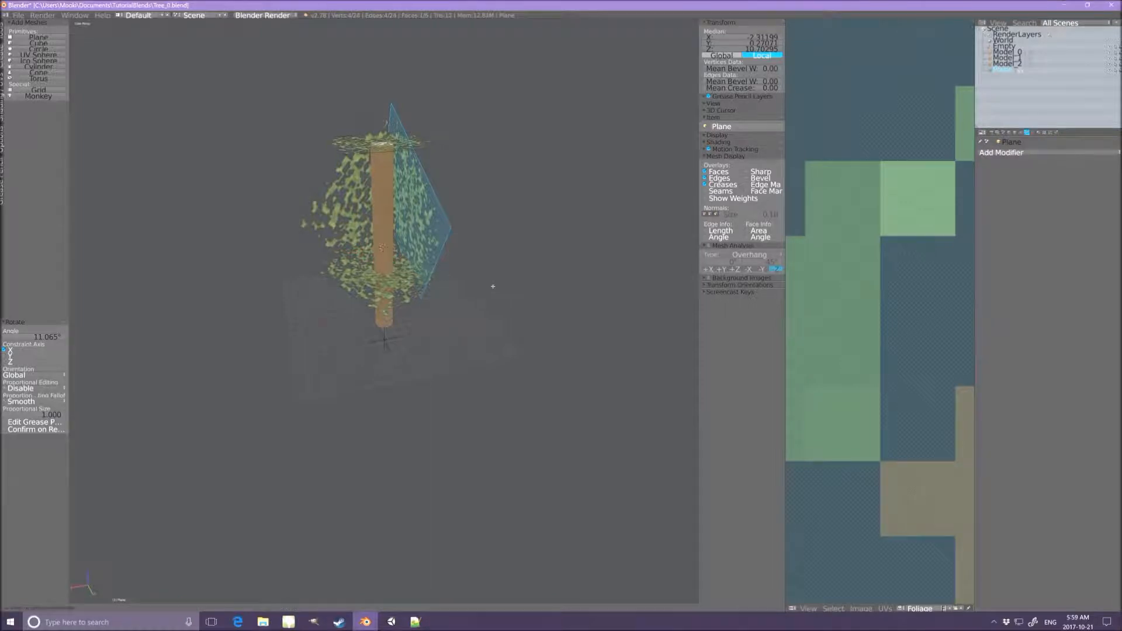
key("z")
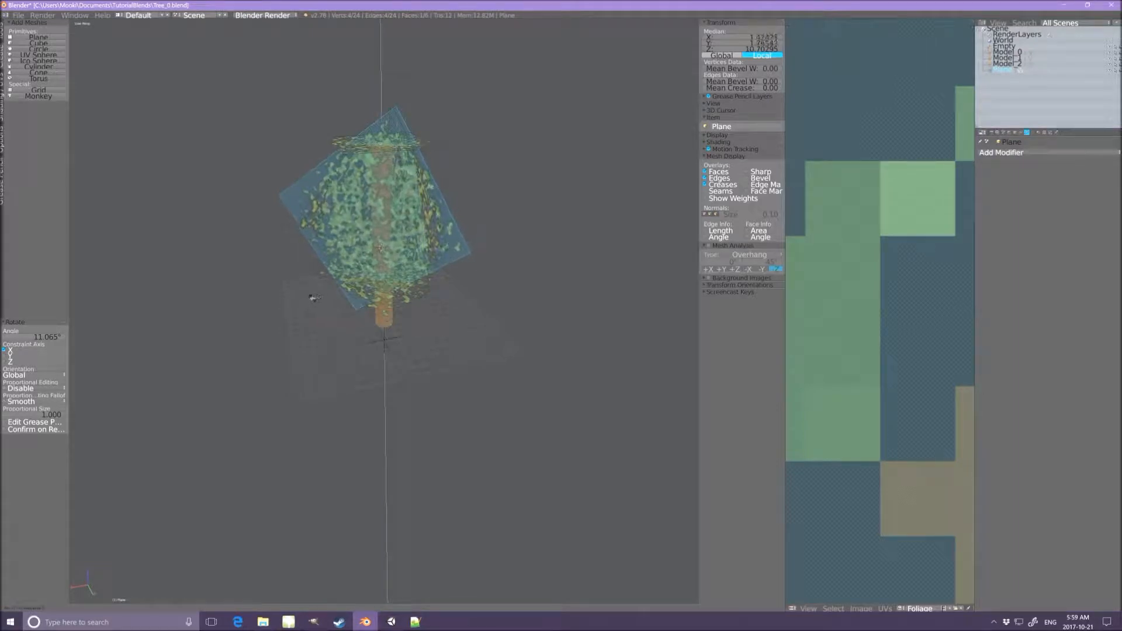
left_click(302, 299)
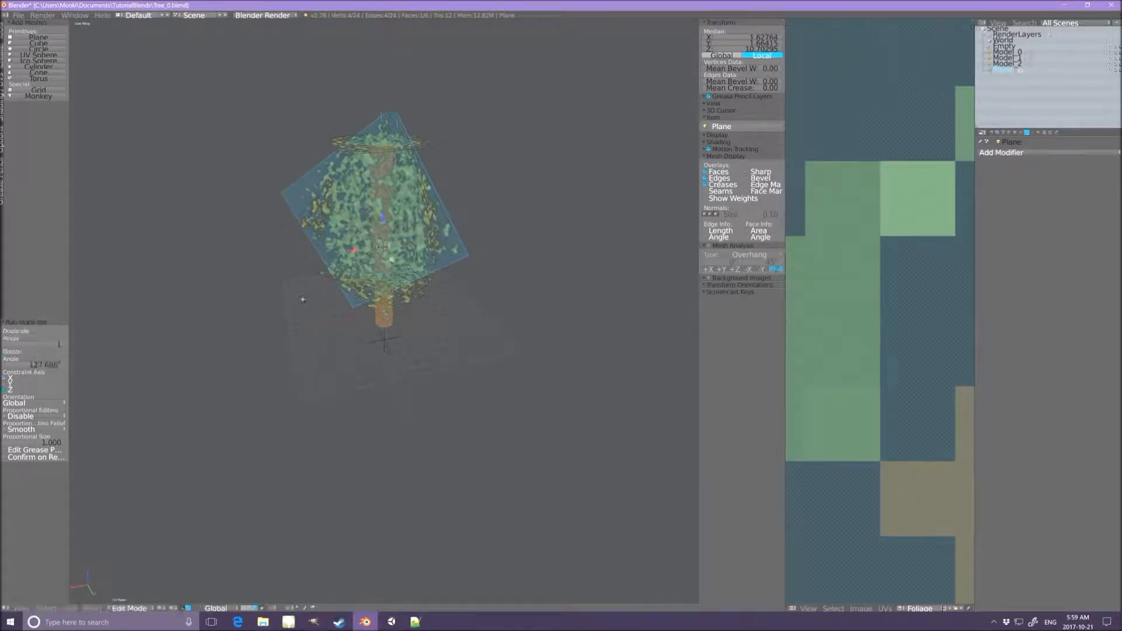
Select an upright foliage plane beside the trunk and reposition it.
middle_click_drag(460, 292, 415, 292)
key("a")
right_click(368, 207)
key("g")
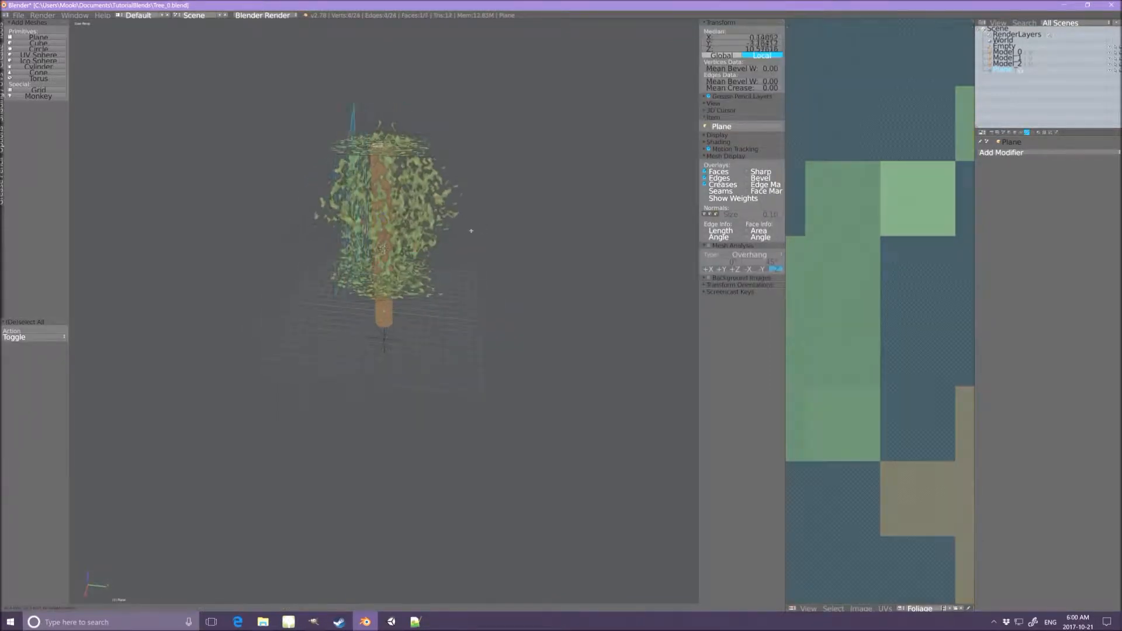
left_click(482, 231)
Duplicate the repositioned foliage plane and tilt the copy.
middle_click_drag(482, 231, 514, 318)
key("shift+d")
left_click(514, 318)
key("r")
left_click(514, 351)
Rotate the tilted copy around the Z axis and raise it along Z.
key("r")
key("z")
left_click(438, 314)
middle_click_drag(438, 315, 392, 287)
left_click_drag(384, 209, 385, 176)
Duplicate the raised foliage plane and rotate the copy around the Z axis to another side of the trunk.
middle_click_drag(395, 269, 517, 318)
key("shift+d")
key("r")
key("z")
left_click(468, 281)
middle_click_drag(468, 281, 308, 418)
key("r")
key("z")
left_click(444, 286)
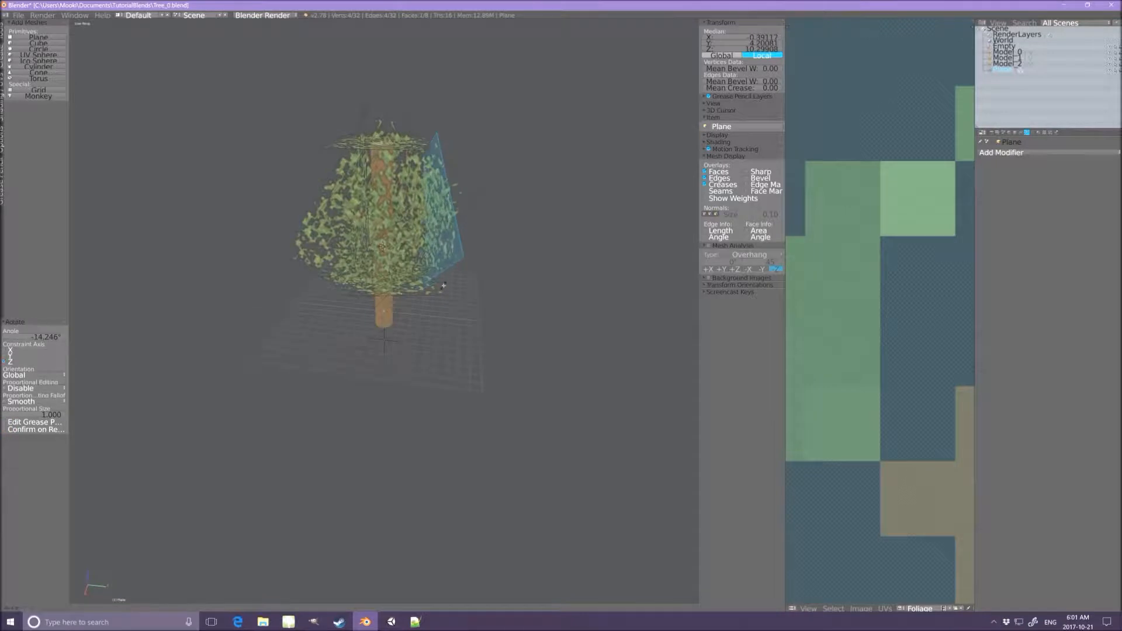
Return to Object Mode and rename the Plane object as Foliage_2.
key("Tab")
scroll(400, 52, "up", 4)
middle_click_drag(401, 53, 418, 54)
key("Tab")
key("a")
key("Tab")
right_click(998, 70)
left_click(994, 85)
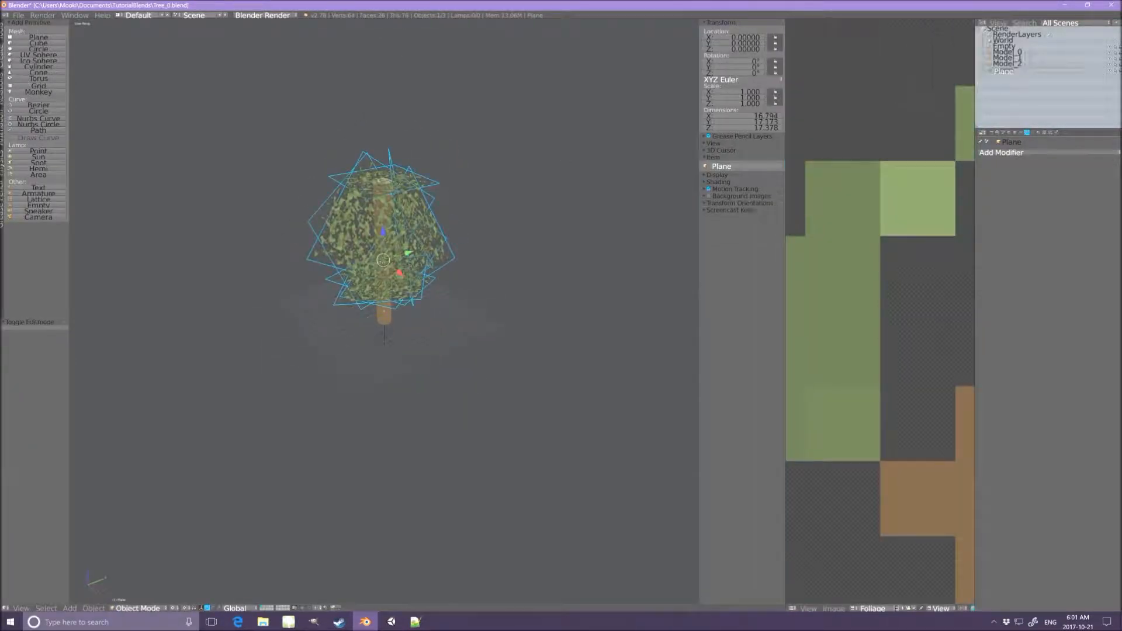
type("Foliage_2")
key("Return")
Duplicate Foliage_2 in place and move the copy to another layer.
key("shift+d")
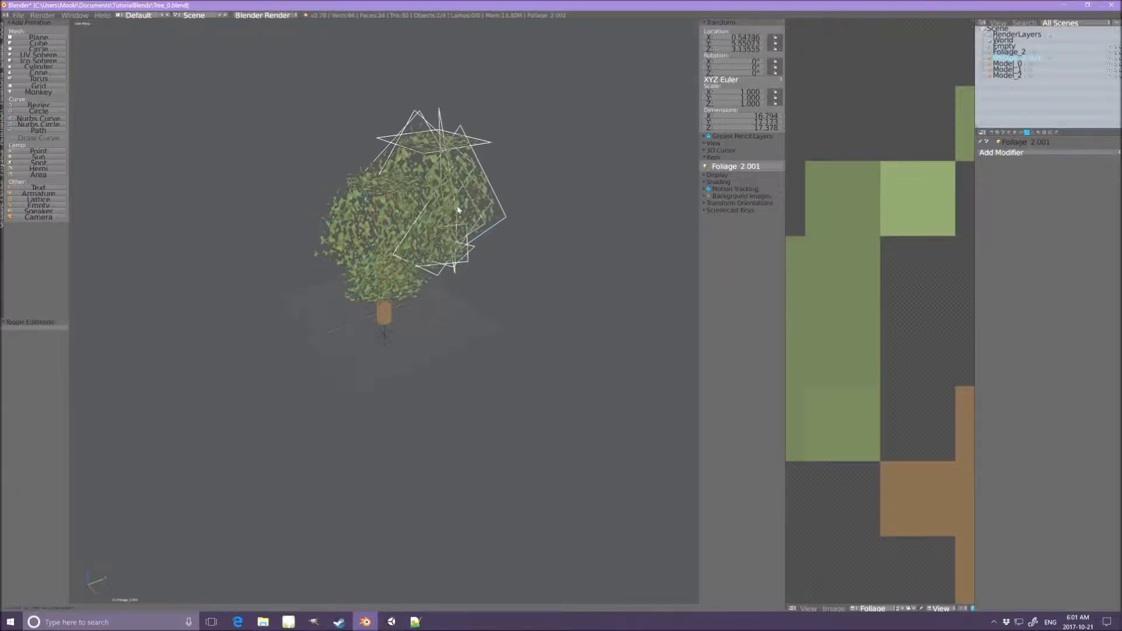
right_click(458, 208)
key("m")
left_click(510, 221)
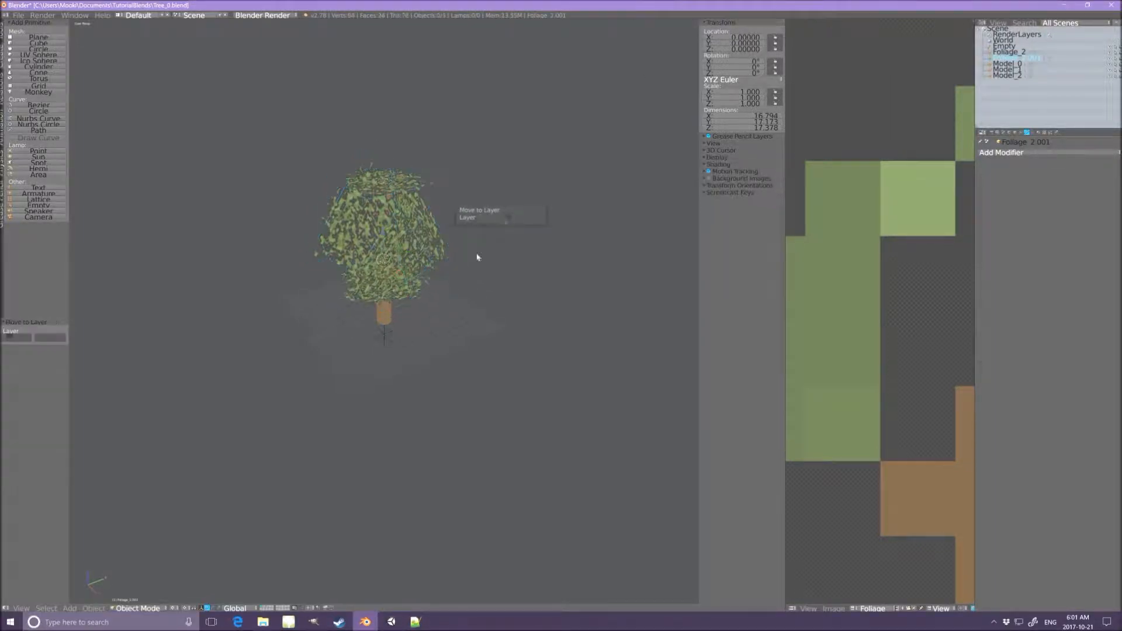
Move the original Foliage_2 object to another layer and toggle a scene layer's visibility.
right_click(384, 252)
right_click(404, 247)
key("m")
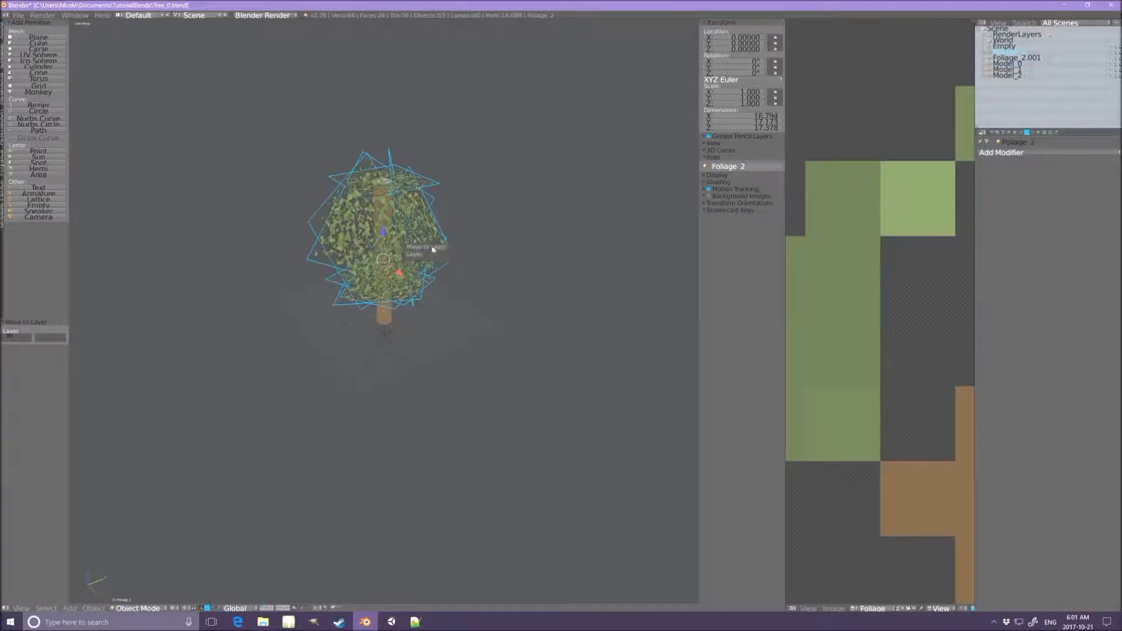
left_click(460, 256)
left_click(280, 607, "shift")
In the Foliage_2.001 mesh, duplicate an upper foliage plane and rotate the copy by about 37.4°.
right_click(403, 249)
key("Tab")
middle_click_drag(403, 248, 491, 257)
left_click(491, 257)
key("r")
left_click(494, 222)
With the pivot point set to Median Point, rotate the copied upper plane and move it along the X axis.
middle_click_drag(494, 205, 508, 188)
left_click(173, 608)
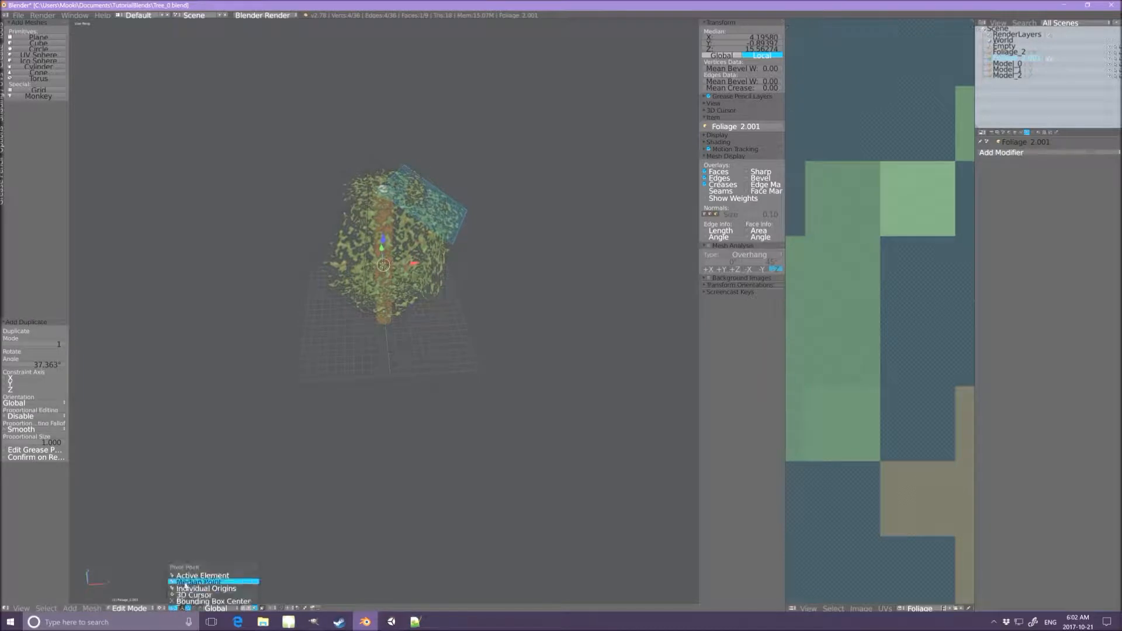
left_click(201, 581)
key("r")
left_click(489, 265)
key("g")
key("x")
mouse_move(489, 266)
middle_mouse_down()
mouse_move(435, 263)
mouse_move(482, 269)
middle_mouse_up()
left_click(429, 271)
With the pivot point set to 3D Cursor, duplicate a side foliage plane and rotate the copy around the Z axis.
key("a")
right_click(408, 212)
left_click(173, 608)
left_click(202, 593)
key("shift+d")
key("r")
key("z")
left_click(310, 313)
Select the upright foliage plane close to the trunk, duplicate it and rotate the copy around the Z axis.
key("a")
middle_click_drag(310, 313, 531, 323)
right_click(403, 216)
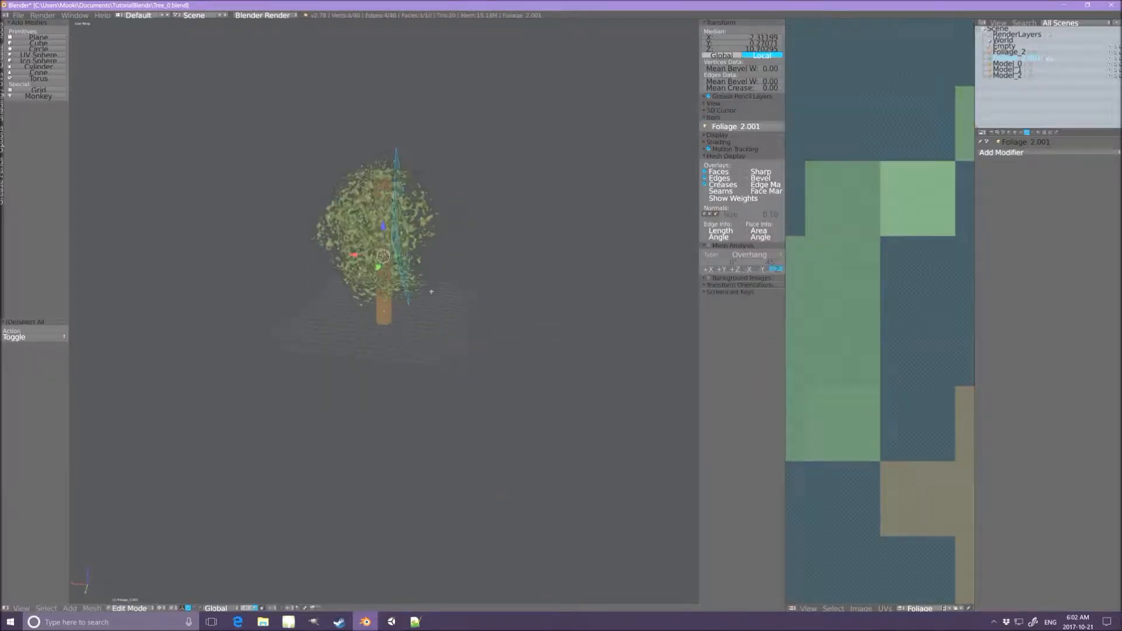
key("shift+d")
left_click(418, 298)
middle_click_drag(417, 298, 426, 332)
key("r")
key("z")
left_click(354, 261)
Move the newly copied upright plane along the X axis and adjust its rotation.
key("g")
key("x")
left_click(380, 278)
middle_click_drag(380, 278, 458, 323)
key("r")
left_click(450, 320)
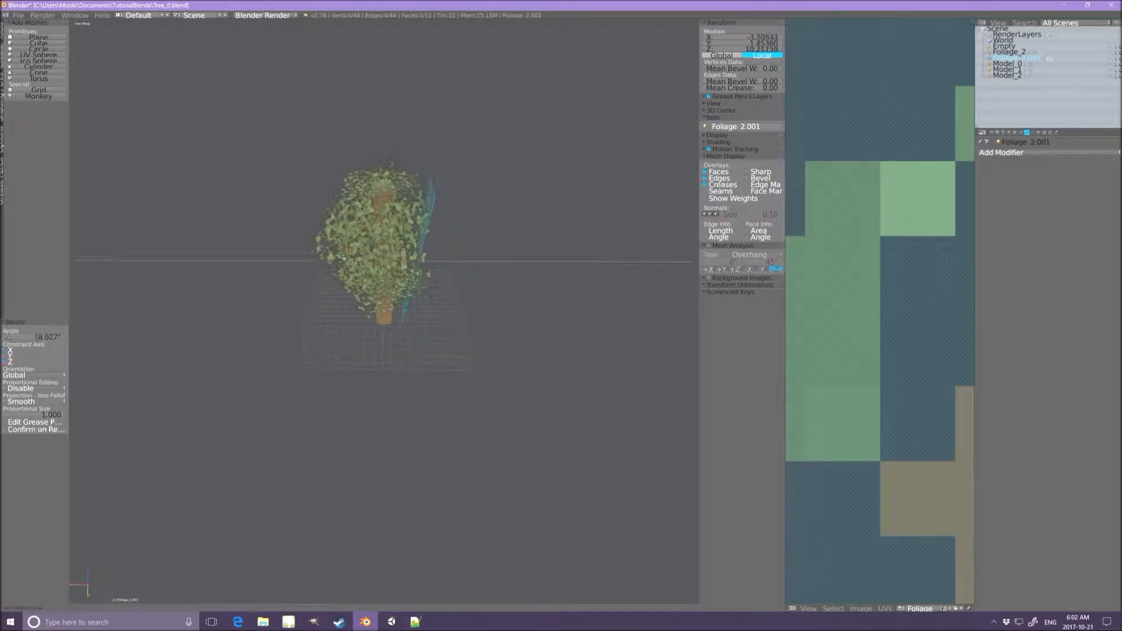
Duplicate one more side plane of Foliage_2.001 and rotate the copy around the Z axis.
key("a")
right_click(412, 234)
key("shift+d")
key("r")
key("z")
left_click(419, 333)
Adjust the foliage arrangement of Foliage_2.001 with a further rotation around the Z axis, and clear the selection.
key("a")
middle_click_drag(435, 329, 418, 328)
right_click(412, 257)
middle_click_drag(482, 271, 437, 274)
key("a")
middle_click_drag(466, 316, 378, 333)
key("r")
key("z")
left_click(229, 311)
key("a")
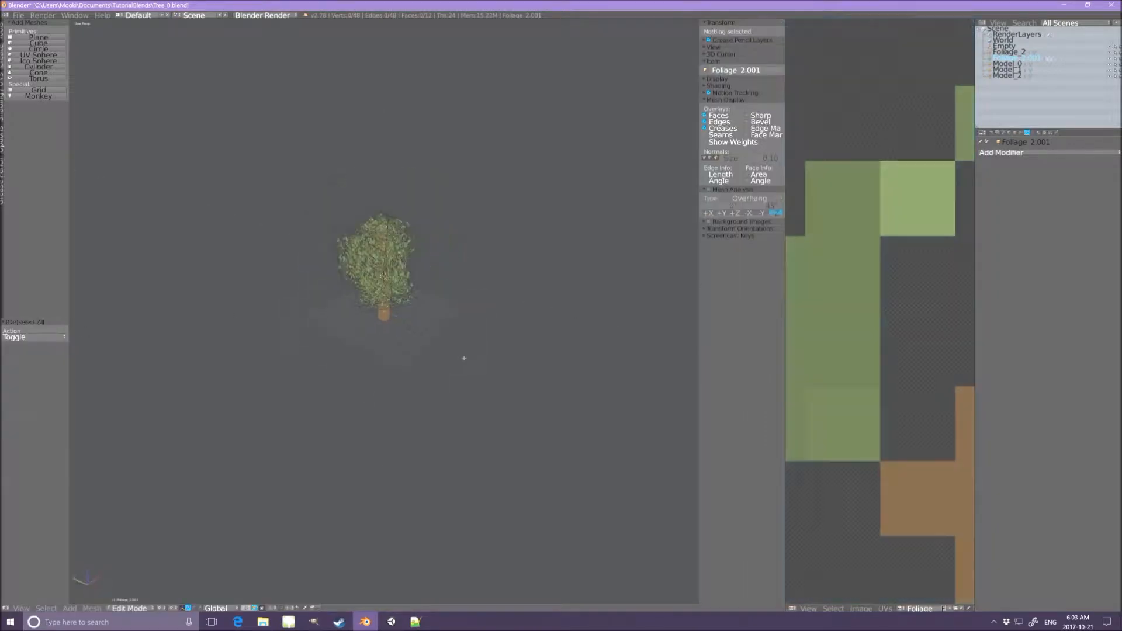
Return to Object Mode, rename Foliage_2.001 as Foliage_1 and duplicate it in place.
key("Tab")
key("BackSpace")
type("1")
key("Return")
key("shift+d")
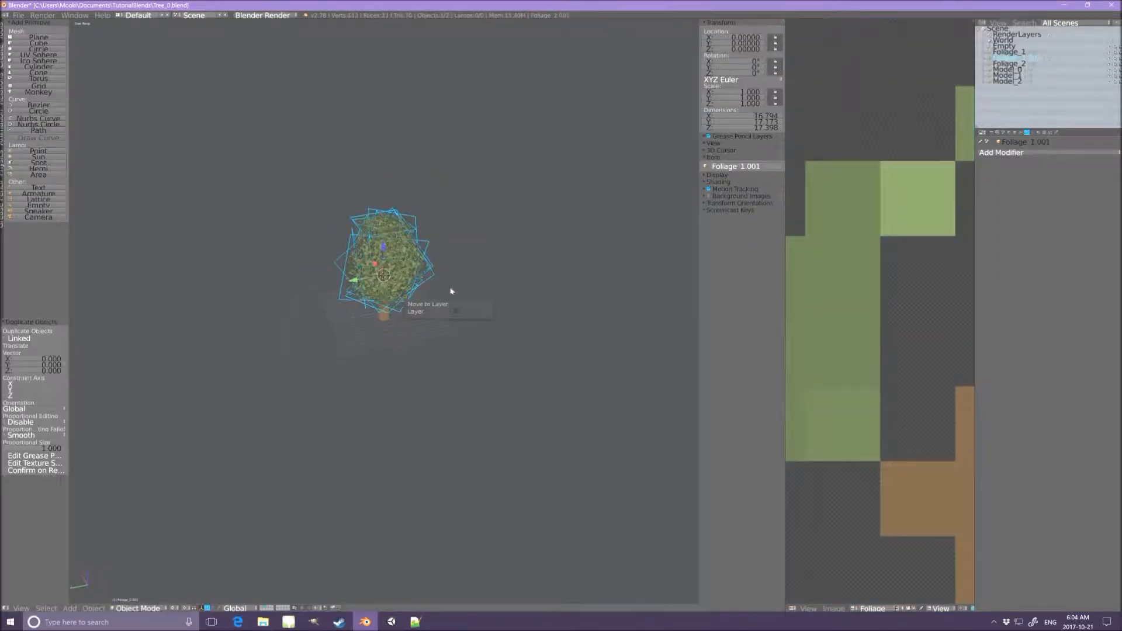
Rename the duplicated foliage object as Foliage_0 and enter Edit Mode on it.
double_click(1009, 58)
type("0")
key("Return")
key("Tab")
middle_click_drag(372, 298, 433, 275)
Duplicate a leaf plane of Foliage_0 within the XY plane, scale the copy and reposition it.
right_click(413, 272)
key("shift+d")
key("shift+z")
left_click(475, 270)
key("s")
left_click(446, 271)
key("g")
left_click(407, 257)
Tilt the new leaf plane with two free rotations and clear the selection.
key("r")
left_click(321, 296)
key("r")
left_click(429, 276)
key("a")
Duplicate another leaf plane of Foliage_0 and rotate the copy around the Y axis.
right_click(430, 311)
middle_click_drag(423, 313, 388, 261)
key("shift+d")
key("r")
key("y")
left_click(416, 266)
Move the copied plane along the Z and X axes and rotate it again around the Y axis.
key("g")
key("z")
left_click(416, 228)
key("g")
key("x")
left_click(445, 235)
key("r")
key("y")
left_click(422, 292)
Shift the copied plane along the Y and Z axes, rotate it around the Z axis and clear the selection.
key("g")
key("y")
left_click(418, 316)
key("g")
key("z")
middle_click_drag(418, 318, 443, 319)
left_click(423, 351)
key("r")
key("z")
left_click(397, 326)
key("a")
Rotate a side plane of Foliage_0 around the Z axis, then duplicate it and turn the copy around the Z axis.
right_click(366, 261)
key("r")
key("z")
left_click(388, 287)
middle_click_drag(388, 287, 408, 275)
key("shift+d")
key("r")
key("z")
left_click(471, 296)
middle_click_drag(471, 296, 462, 319)
key("a")
Rotate a different leaf plane freely, duplicate it with a rotation around the Z axis and clear the selection.
right_click(419, 246)
key("r")
left_click(453, 290)
key("shift+d")
key("r")
key("z")
left_click(339, 248)
key("a")
Duplicate a further leaf plane of Foliage_0 in place and scale the copy.
middle_click_drag(339, 248, 403, 225)
right_click(409, 257)
middle_click_drag(412, 269, 436, 310)
key("shift+d")
key("s")
left_click(414, 293)
left_click(414, 286)
Duplicate the scaled leaf plane once more, rotate the copy and clear the selection.
key("shift+d")
key("r")
left_click(403, 257)
key("a")
Rotate one more leaf plane about 32° around the X axis and return to Object Mode.
middle_click_drag(403, 257, 409, 233)
right_click(418, 256)
key("Tab")
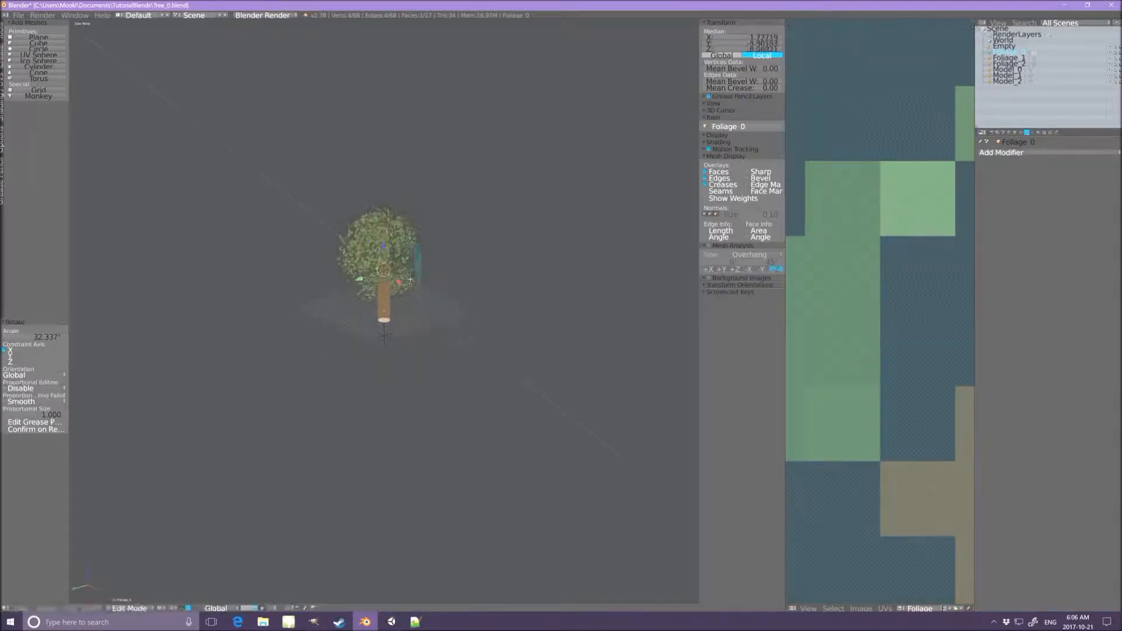
mouse_move(409, 275)
middle_mouse_down()
mouse_move(385, 289)
mouse_move(395, 289)
middle_mouse_up()
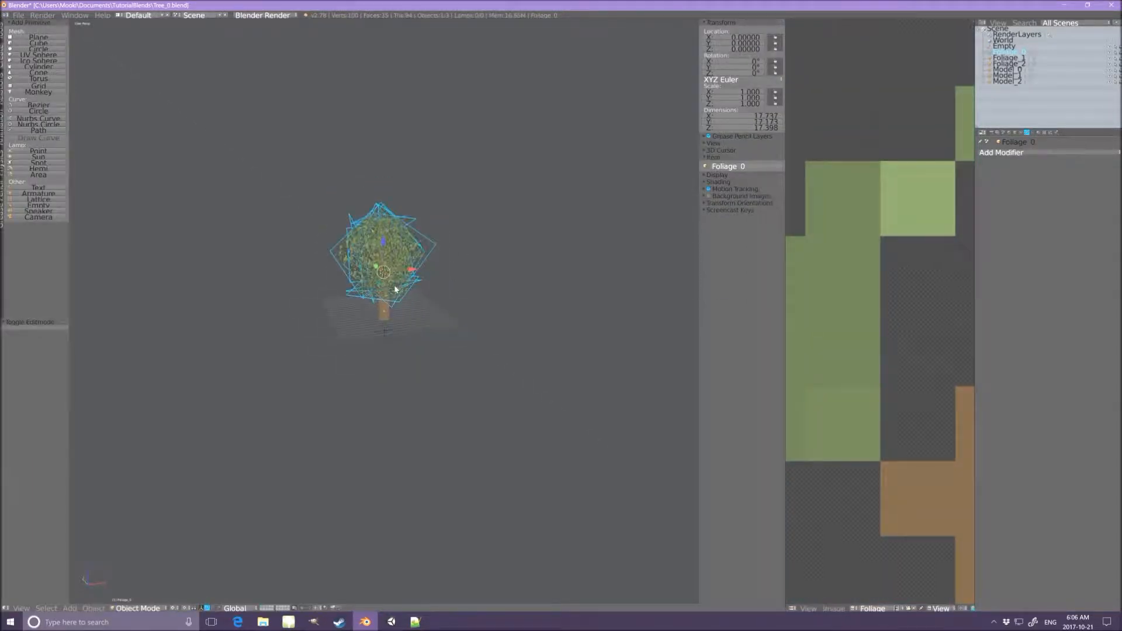
Delete the trunk object Model_0 from the first layer.
scroll(396, 308, "up", 2)
middle_click_drag(376, 338, 381, 330)
right_click(384, 310)
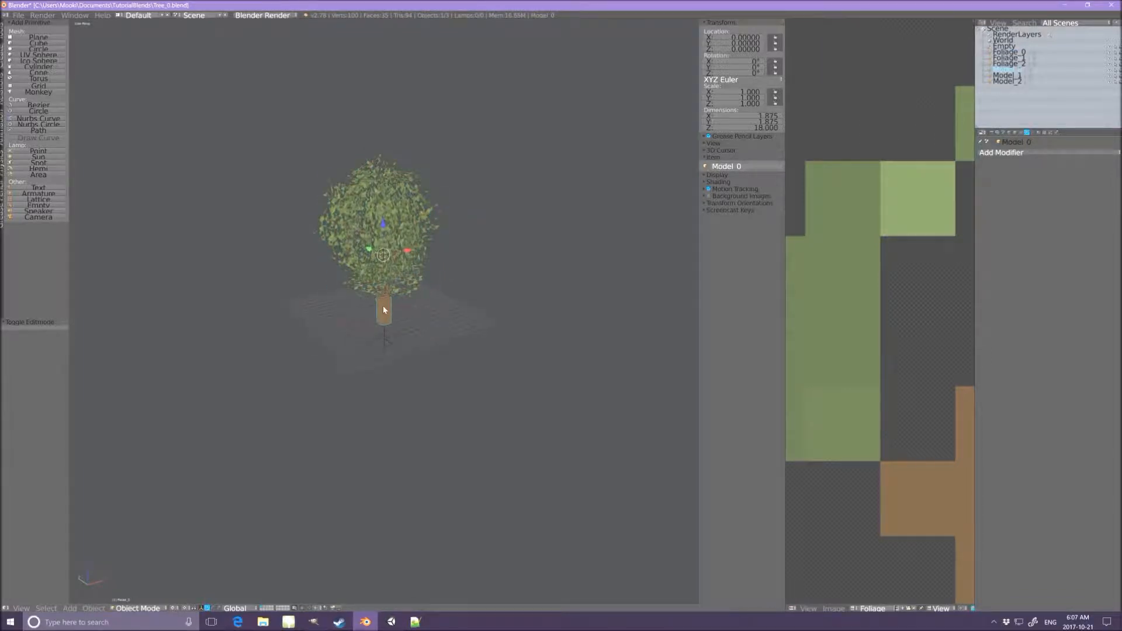
key("x")
left_click(383, 307)
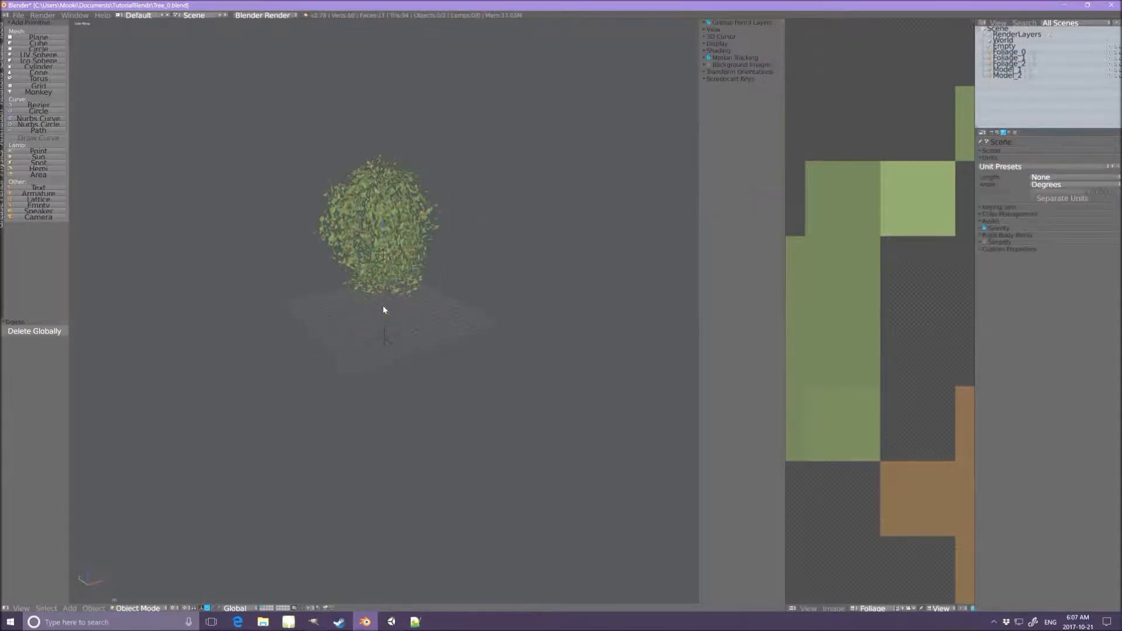
Delete the trunks Model_1 and Model_2 from the second and third layers.
key("2")
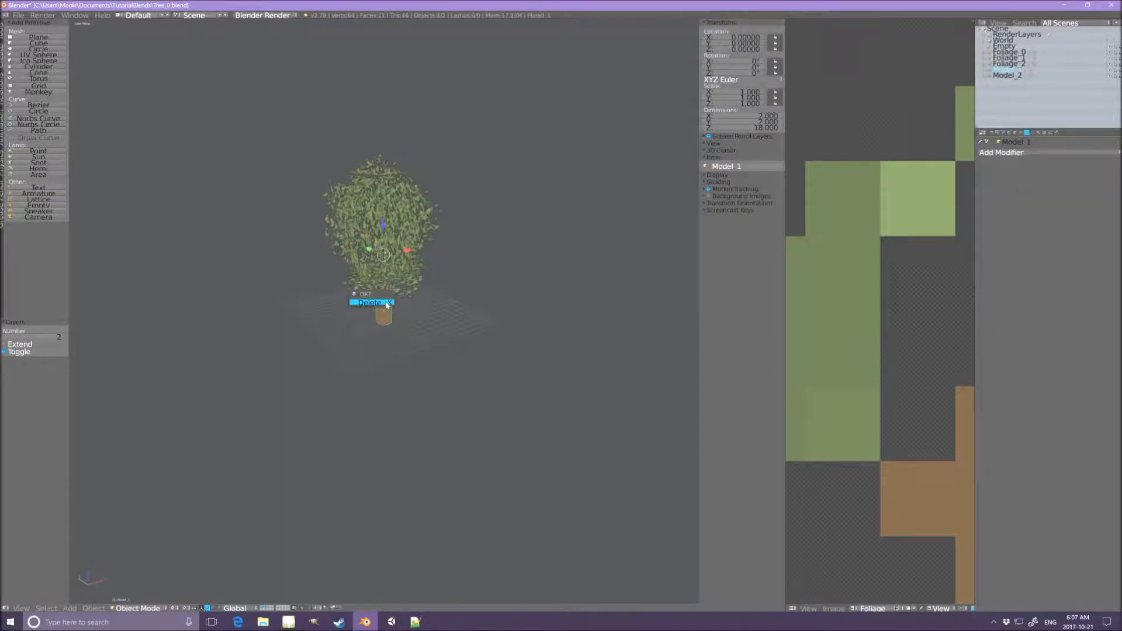
key("x")
left_click(386, 305)
key("3")
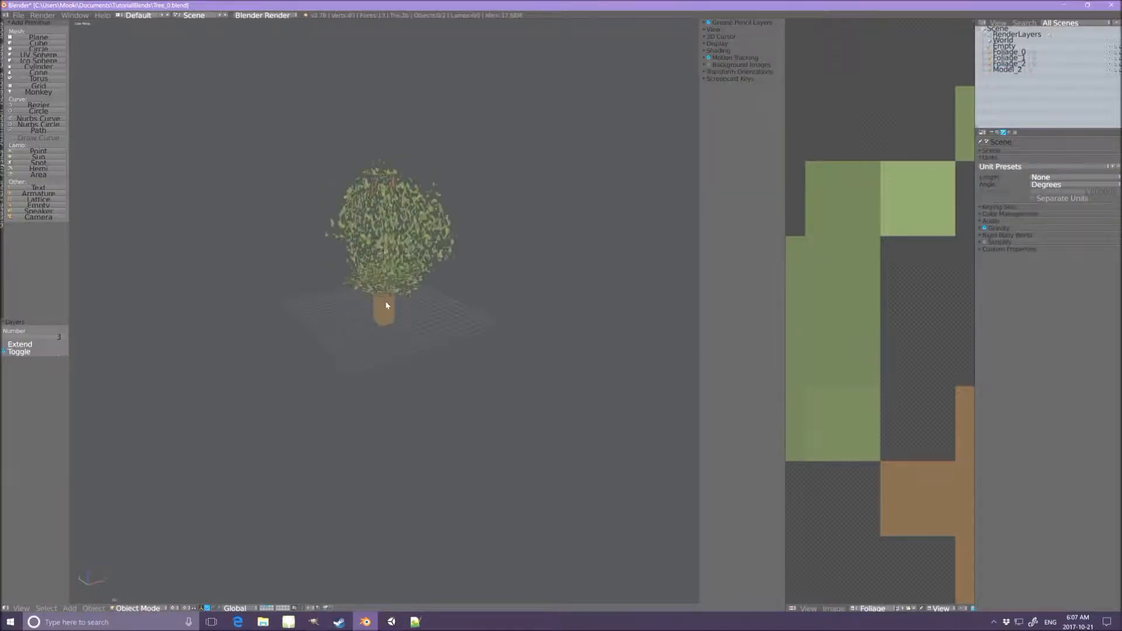
key("x")
left_click(384, 304)
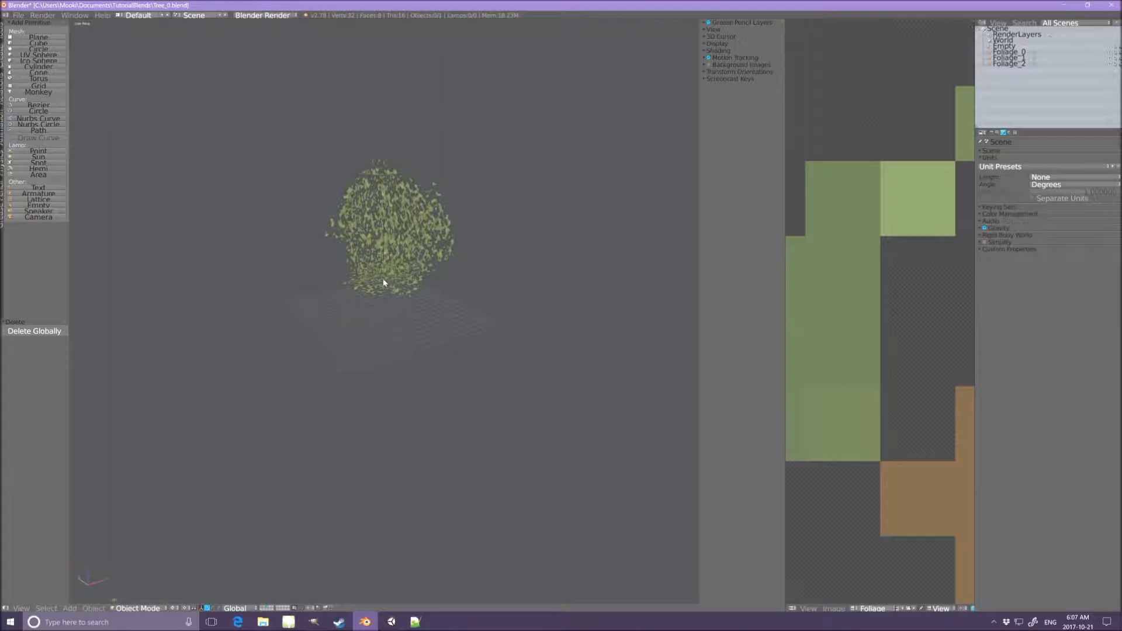
Select Foliage_2 and switch it to Vertex Paint mode.
right_click(382, 260)
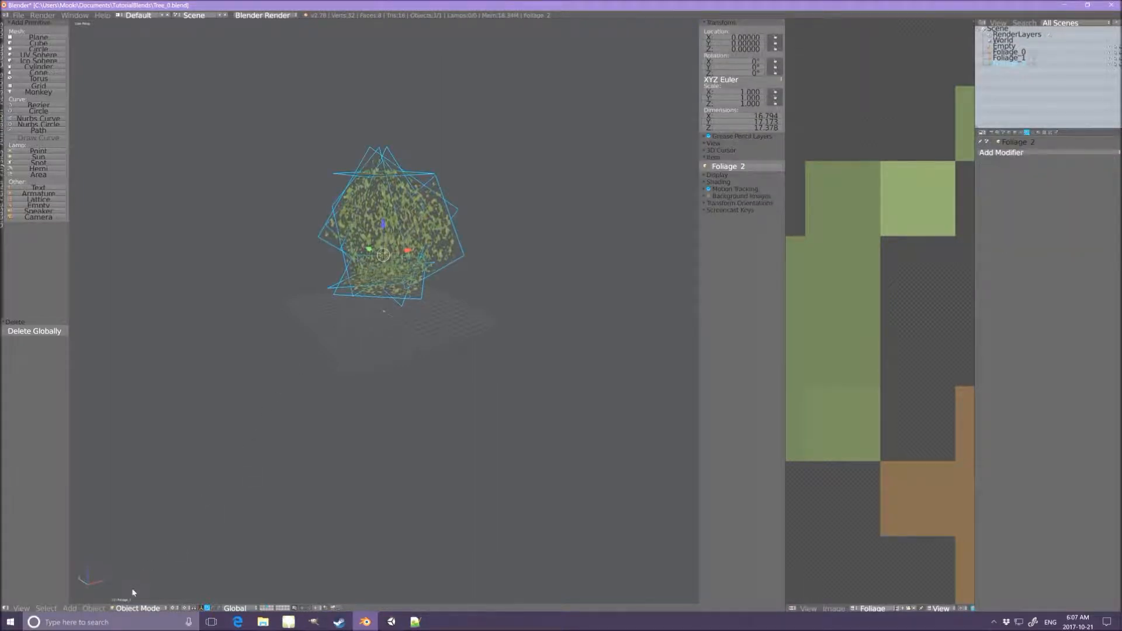
left_click(135, 608)
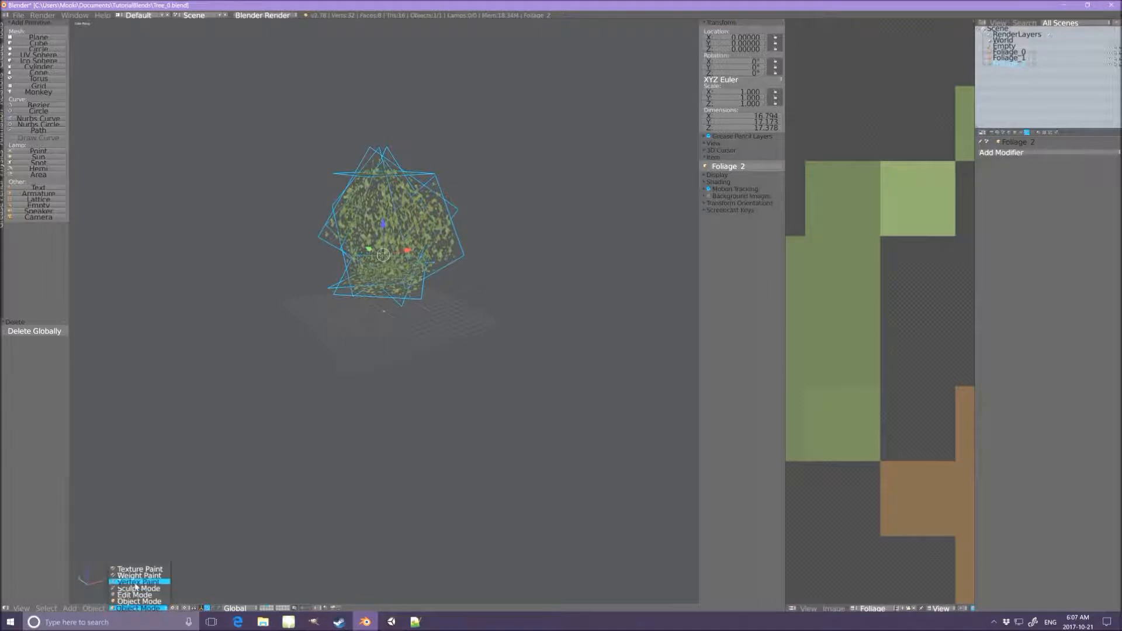
left_click(138, 582)
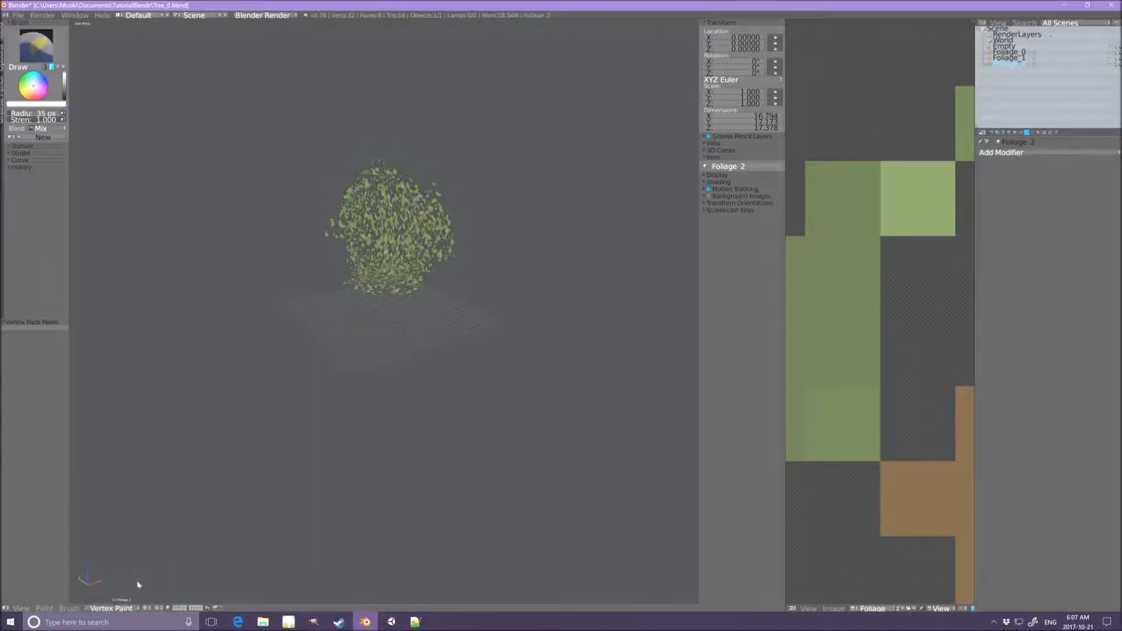
Set the paint brush colour to pure red with R 1.000, G 0.000 and B 0.000.
left_click(35, 99)
left_click(34, 104)
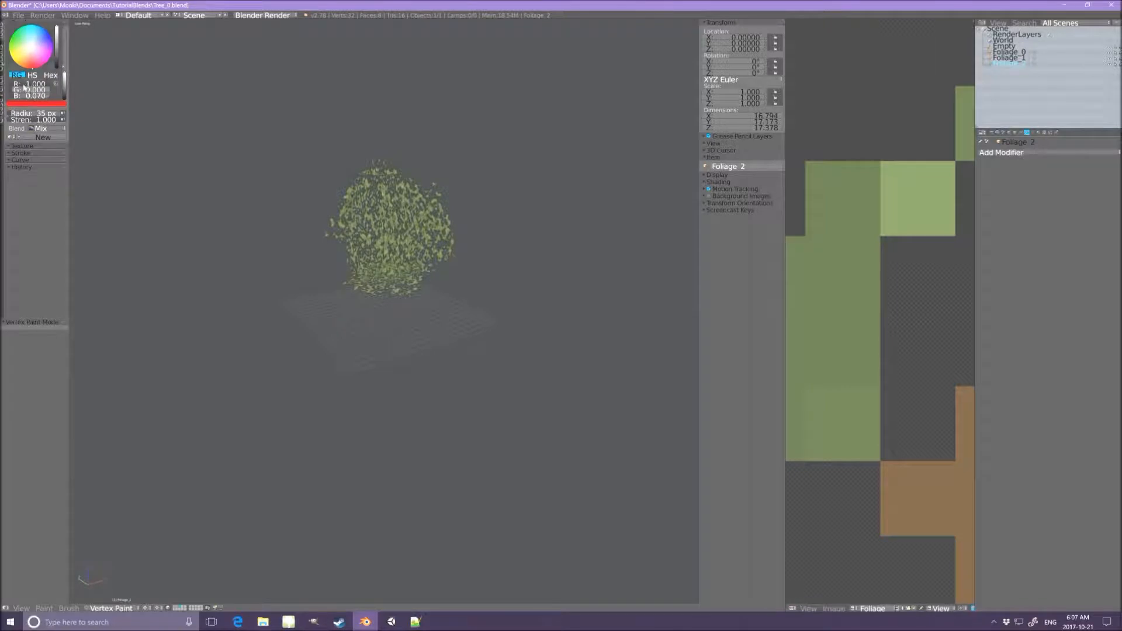
left_click(32, 84)
key("Return")
left_click(31, 96)
type("0")
key("Return")
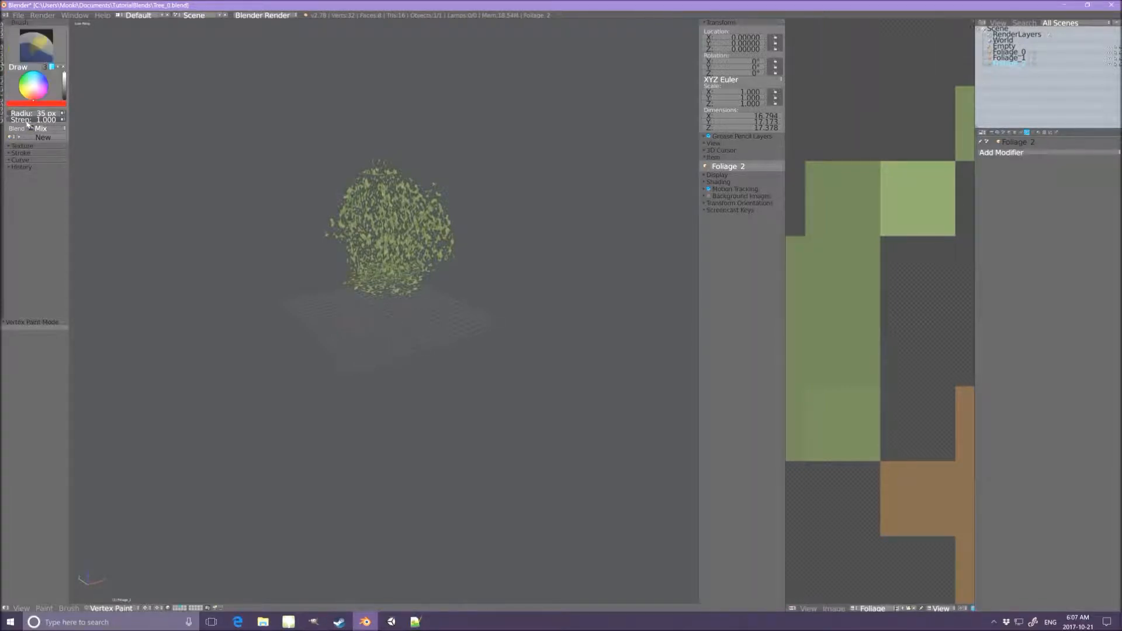
left_click(33, 104)
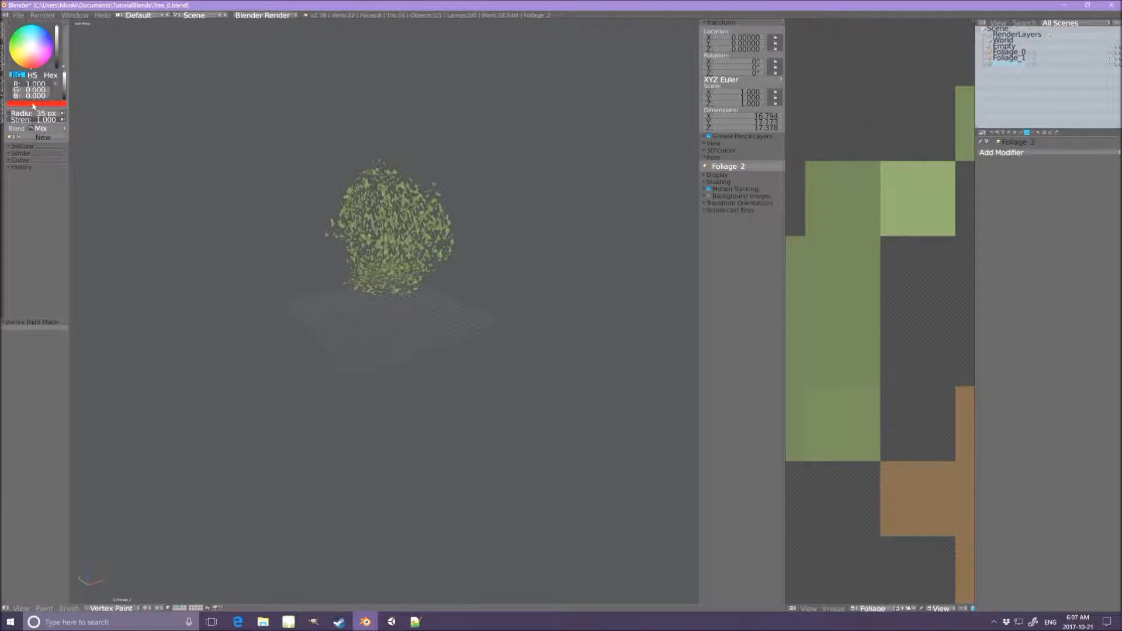
left_click(28, 84)
key("Return")
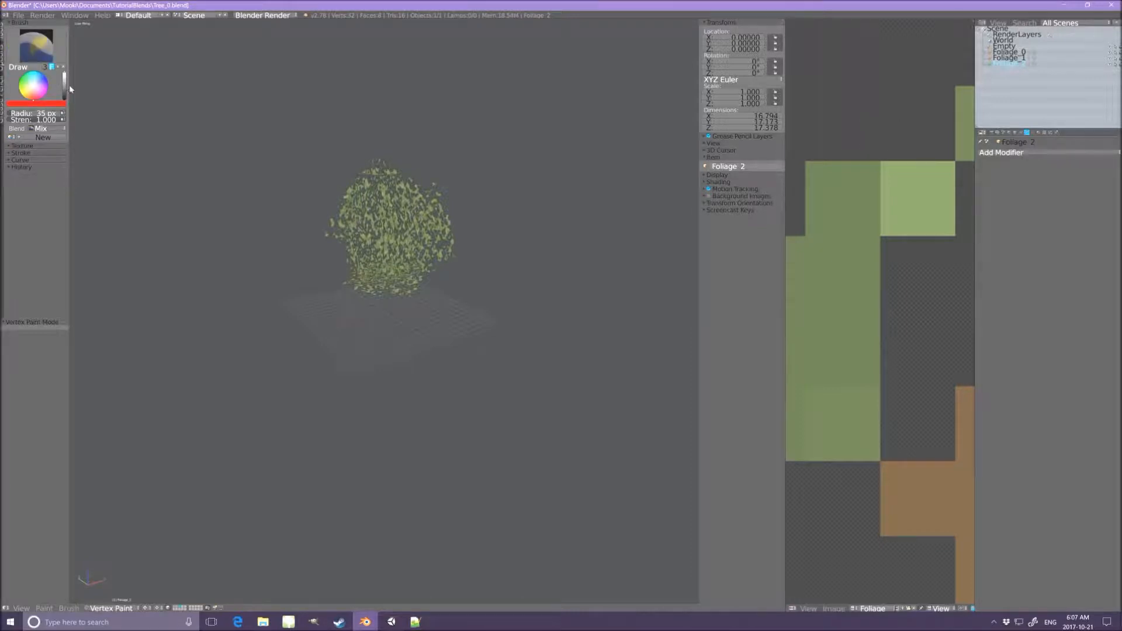
Darken the brush colour to black and switch the viewport shading to Solid.
left_click_drag(65, 86, 64, 101)
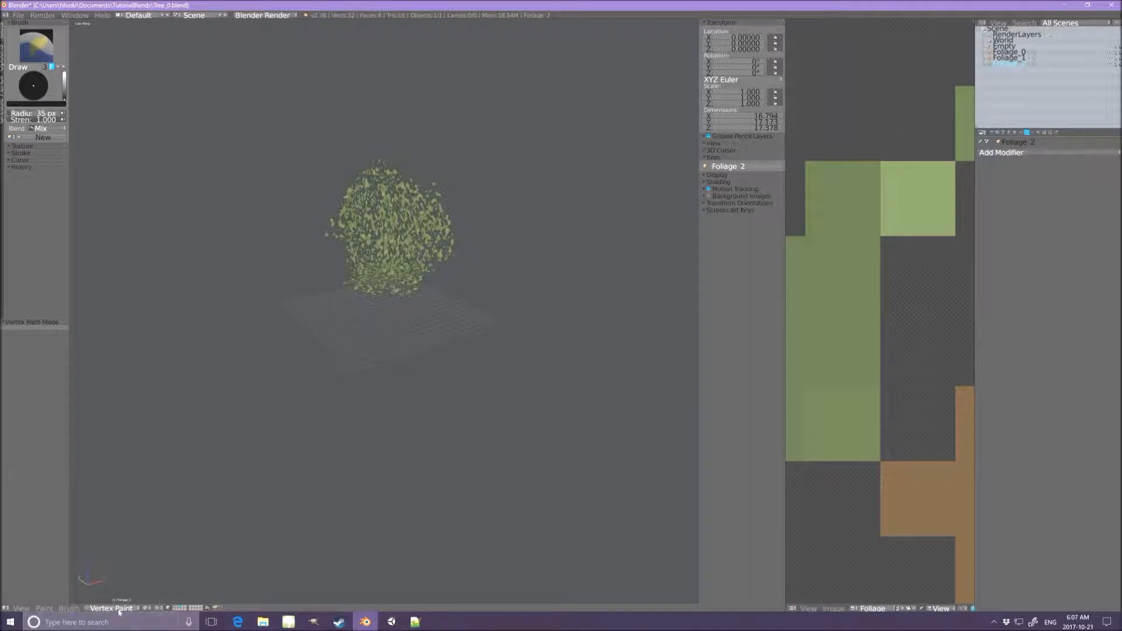
left_click(146, 609)
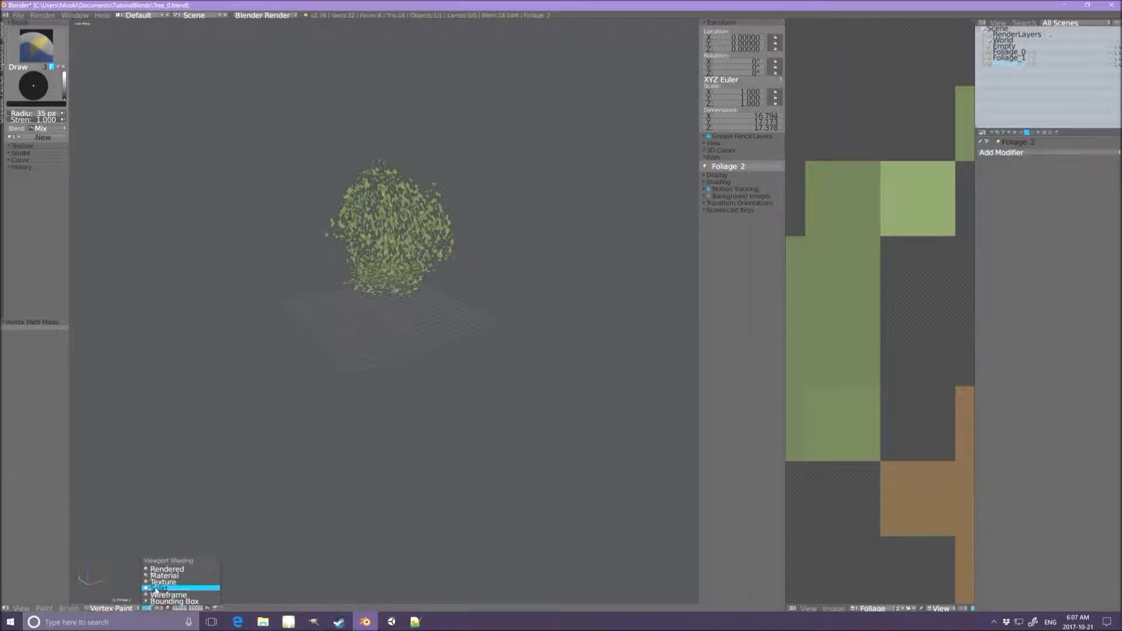
left_click(156, 591)
Paint all leaf planes of Foliage_2 black from every side.
middle_click_drag(339, 260, 327, 280)
mouse_move(334, 267)
left_mouse_down()
mouse_move(431, 282)
mouse_move(433, 206)
mouse_move(451, 213)
mouse_move(351, 176)
mouse_move(326, 216)
mouse_move(335, 179)
left_mouse_up()
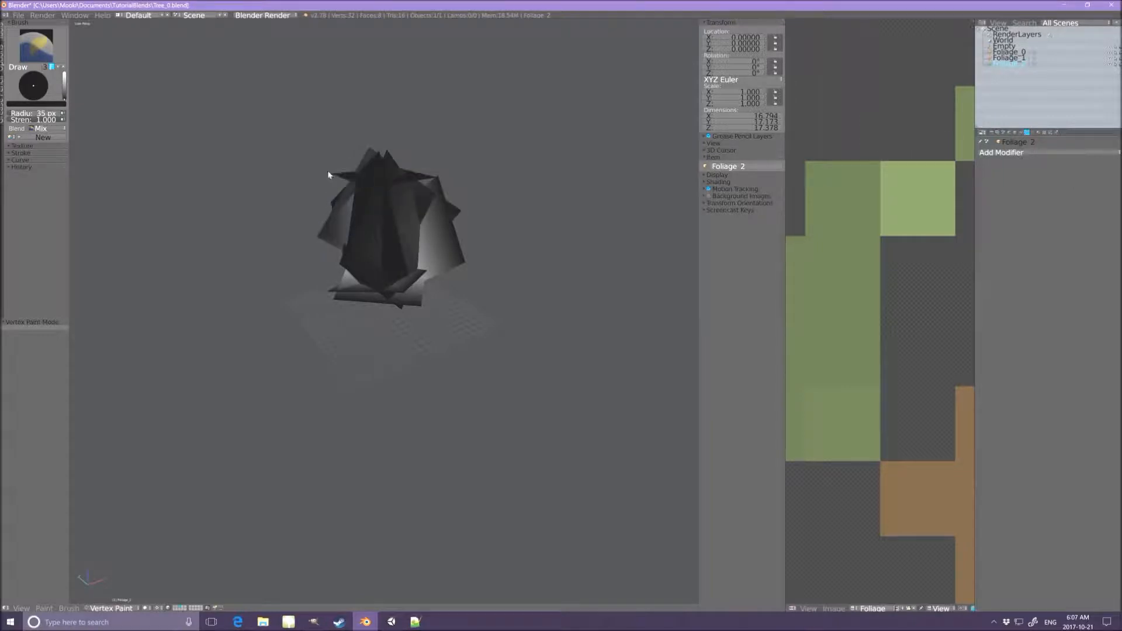
mouse_move(410, 301)
middle_mouse_down()
mouse_move(343, 318)
mouse_move(444, 300)
middle_mouse_up()
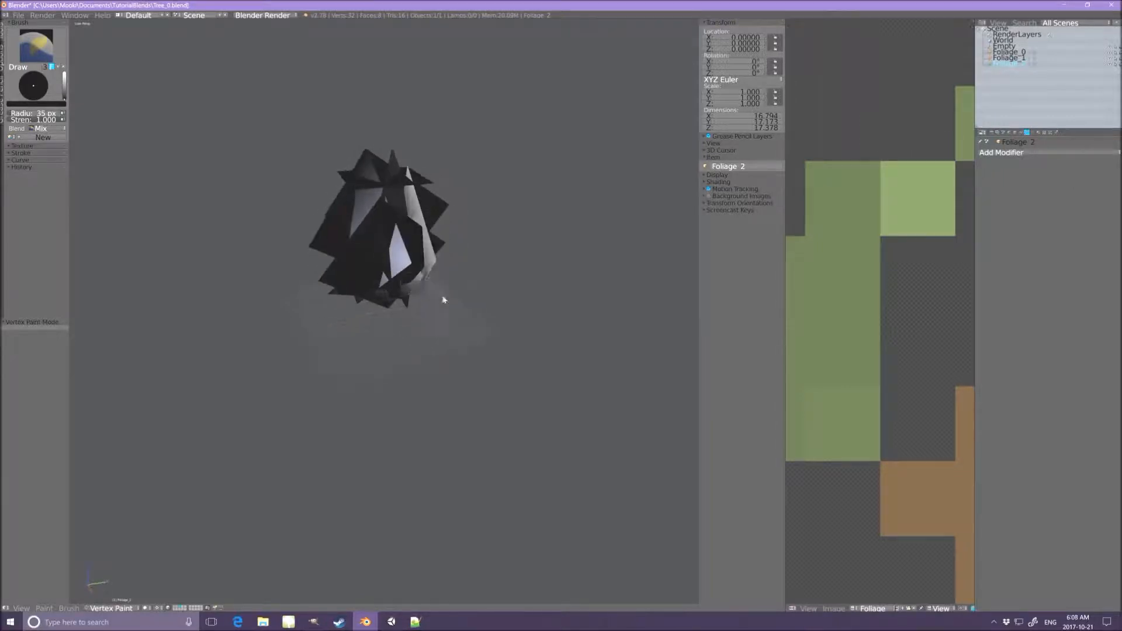
mouse_move(441, 265)
left_mouse_down()
mouse_move(416, 192)
mouse_move(404, 242)
mouse_move(434, 262)
left_mouse_up()
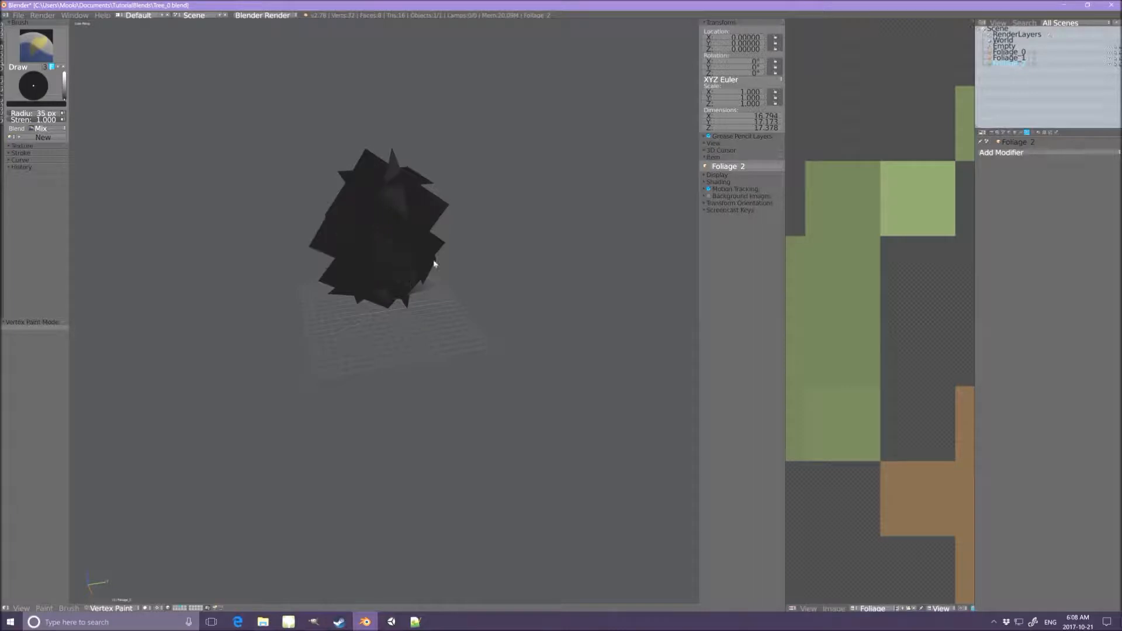
middle_click_drag(433, 263, 350, 281)
mouse_move(350, 280)
left_mouse_down()
mouse_move(406, 282)
mouse_move(403, 243)
mouse_move(372, 264)
left_mouse_up()
middle_click_drag(373, 264, 358, 213)
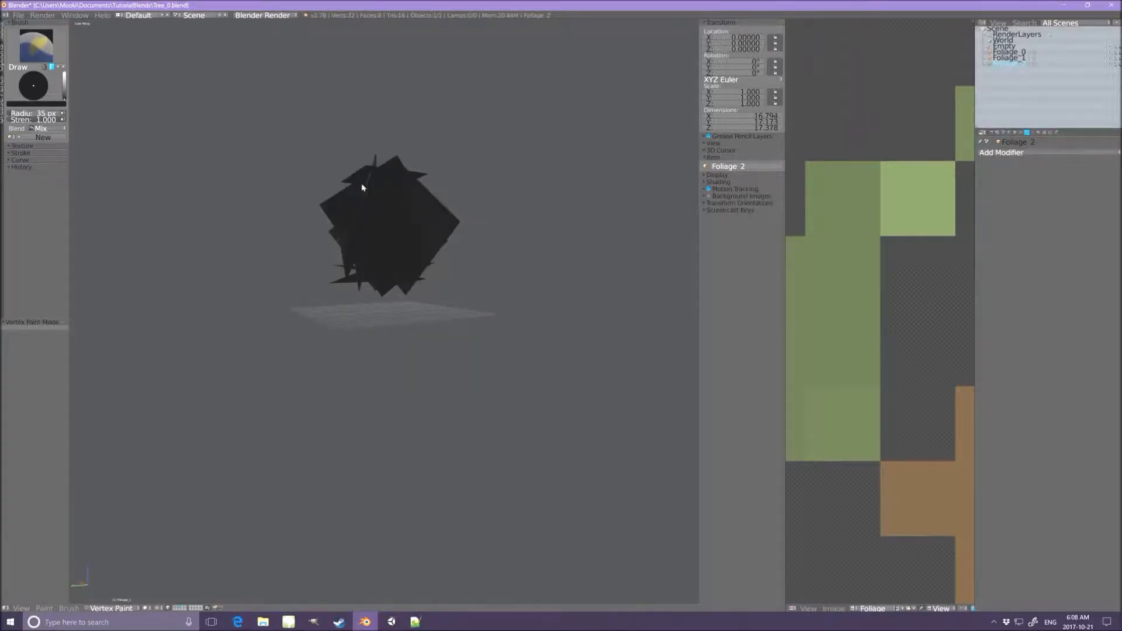
middle_click_drag(363, 314, 361, 266)
scroll(359, 280, "up", 2)
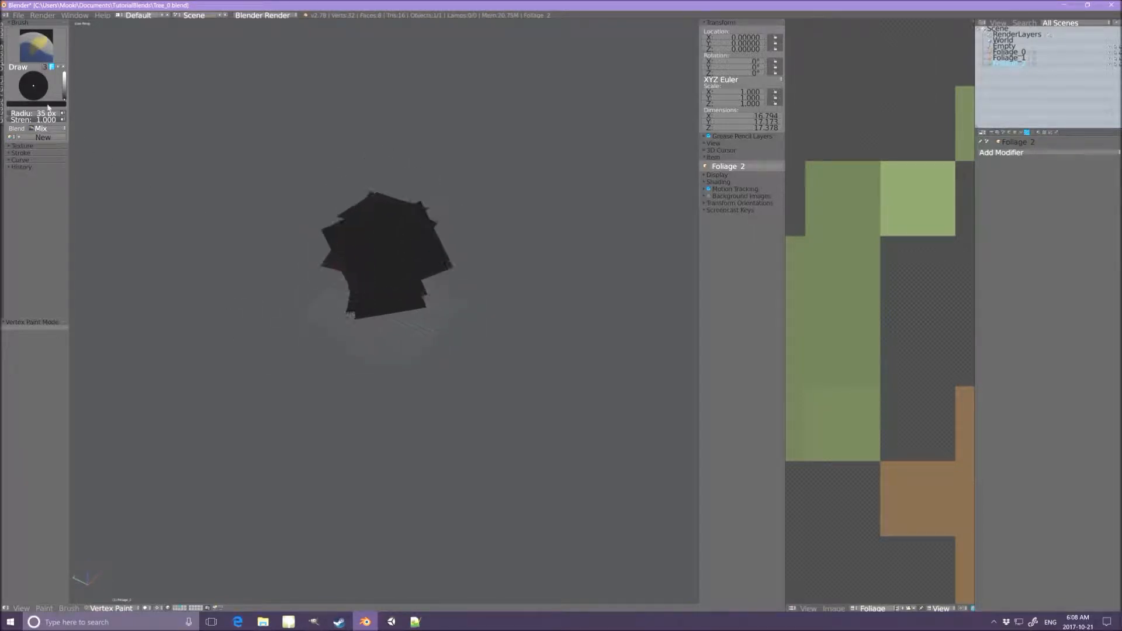
Set the brush colour's red value to 0.400 and paint the outer vertices on one side of Foliage_2.
left_click(27, 104)
left_click_drag(31, 86, 49, 86)
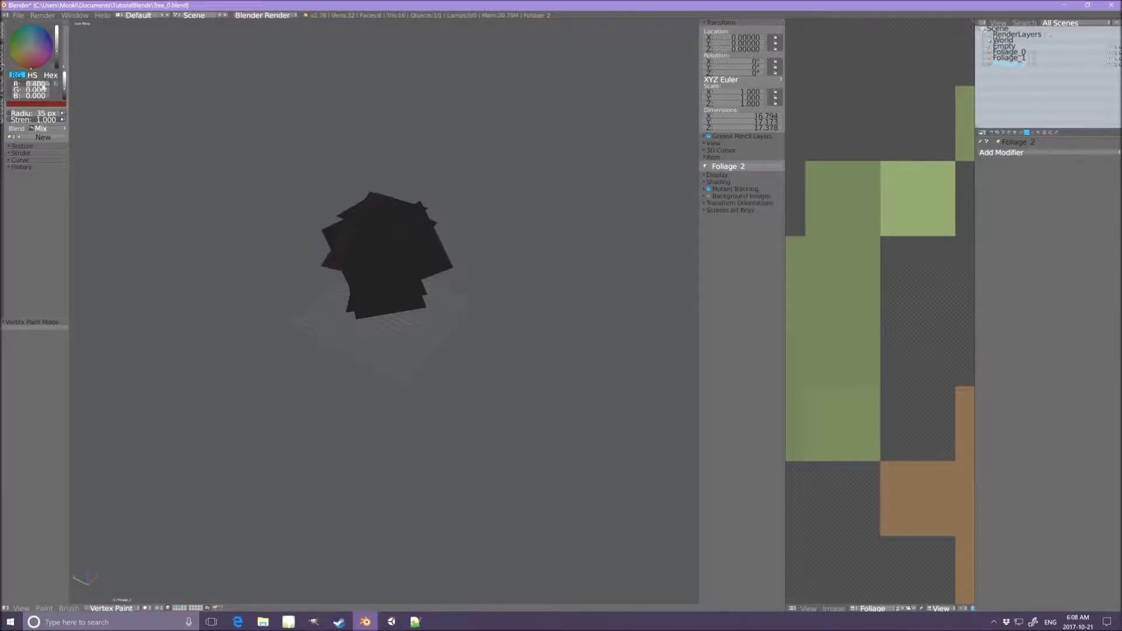
mouse_move(349, 221)
left_mouse_down()
mouse_move(323, 236)
mouse_move(322, 266)
mouse_move(344, 230)
mouse_move(335, 216)
left_mouse_up()
middle_click_drag(416, 257, 407, 213)
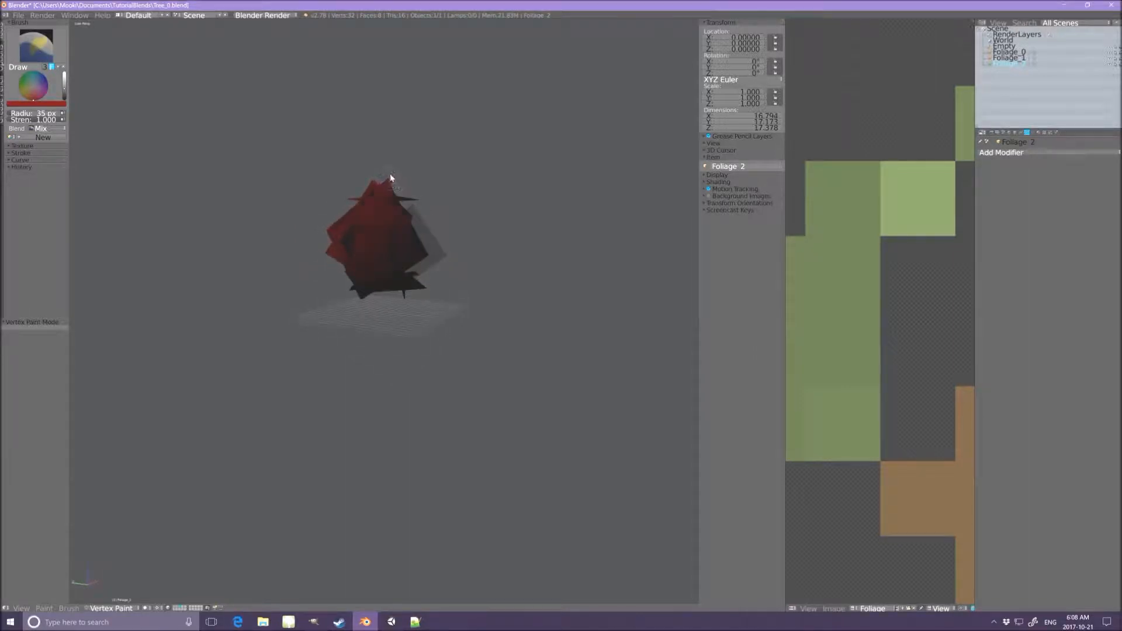
left_click_drag(426, 258, 428, 258)
left_click(413, 206)
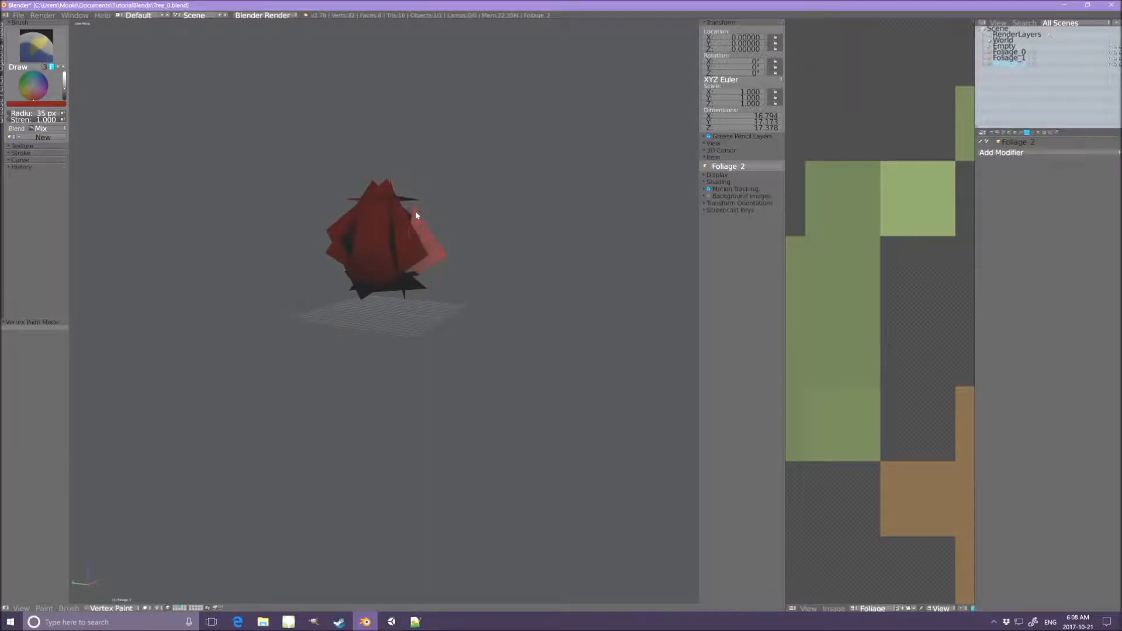
Paint the outer corners of the leaf planes dark red around the remaining sides of Foliage_2.
mouse_move(411, 324)
middle_mouse_down()
mouse_move(398, 335)
mouse_move(429, 343)
middle_mouse_up()
left_click_drag(343, 293, 342, 287)
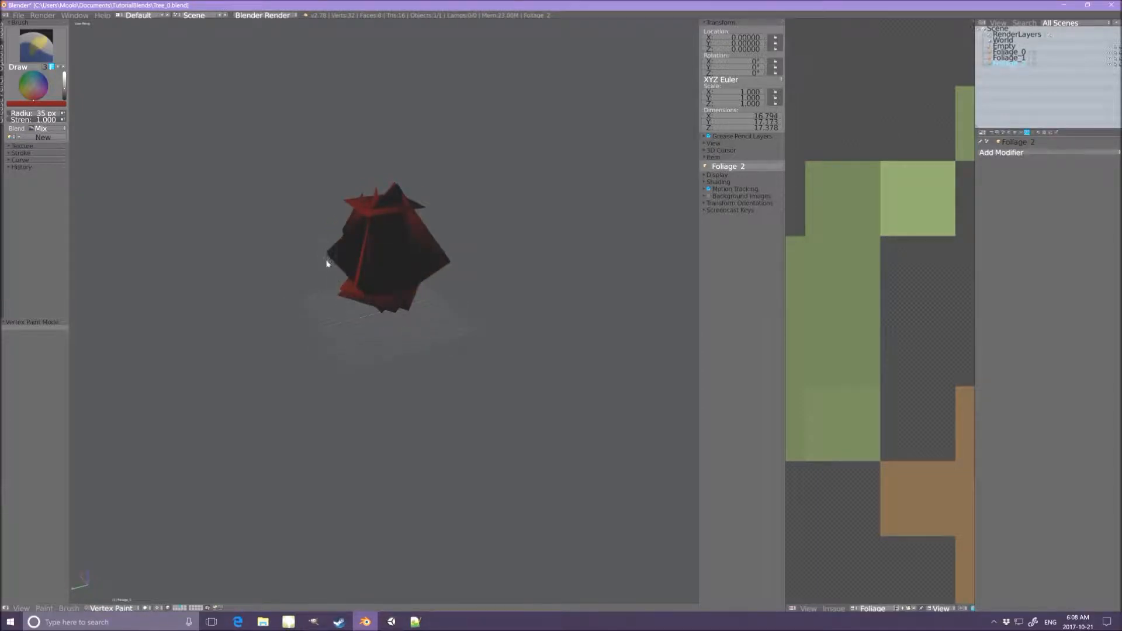
mouse_move(334, 268)
middle_mouse_down()
mouse_move(413, 292)
mouse_move(408, 279)
middle_mouse_up()
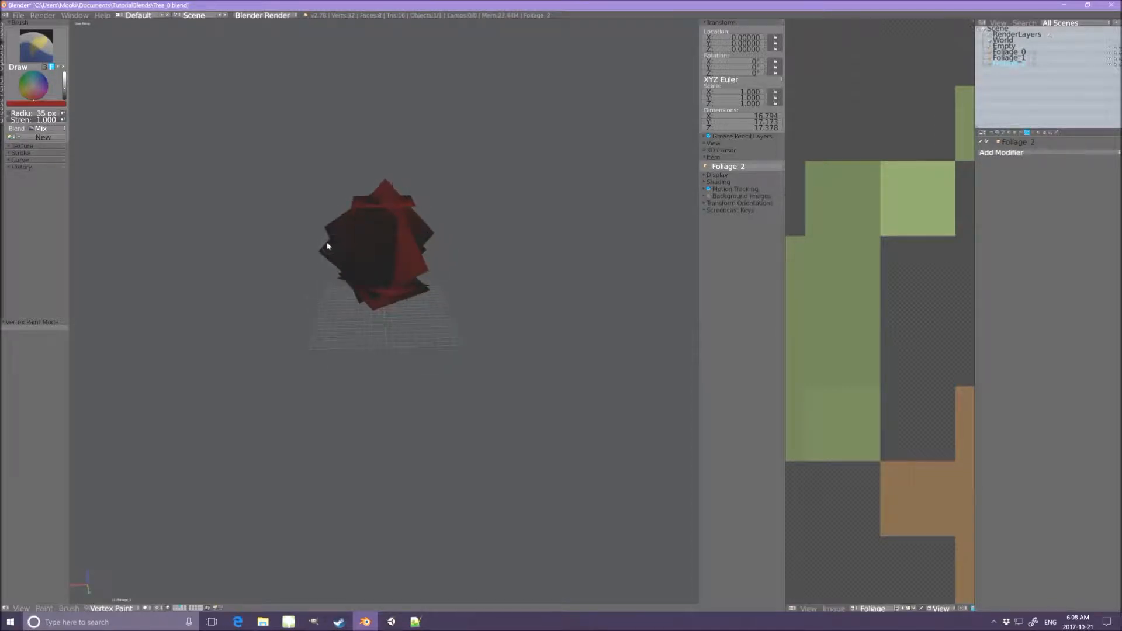
mouse_move(333, 285)
middle_mouse_down()
mouse_move(395, 296)
mouse_move(425, 288)
middle_mouse_up()
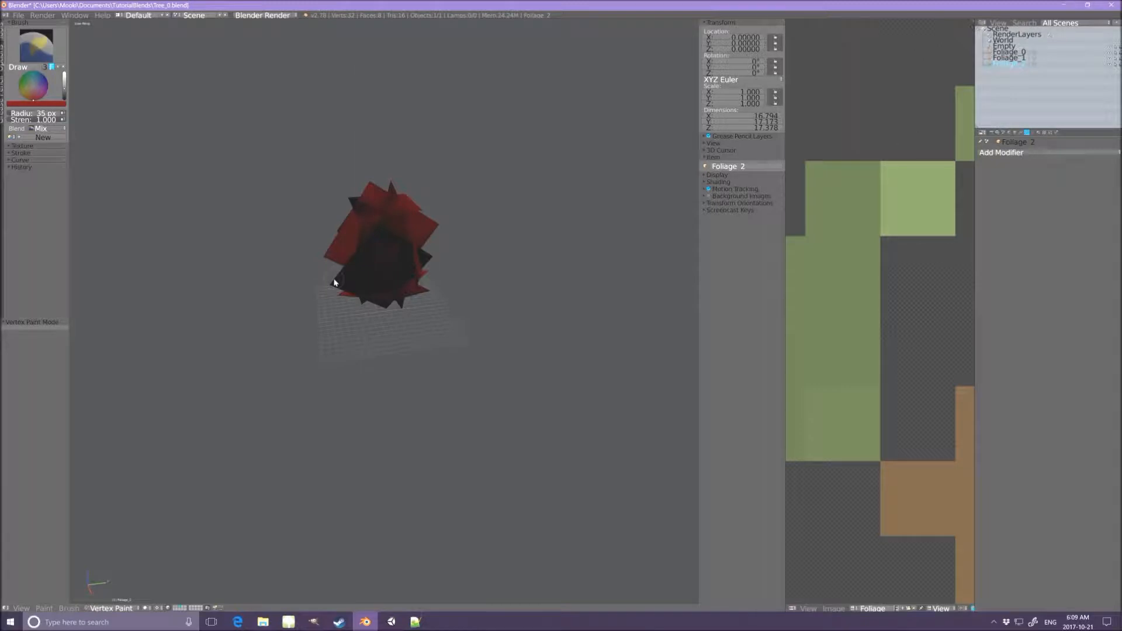
left_click_drag(378, 247, 381, 234)
middle_click_drag(379, 306, 454, 298)
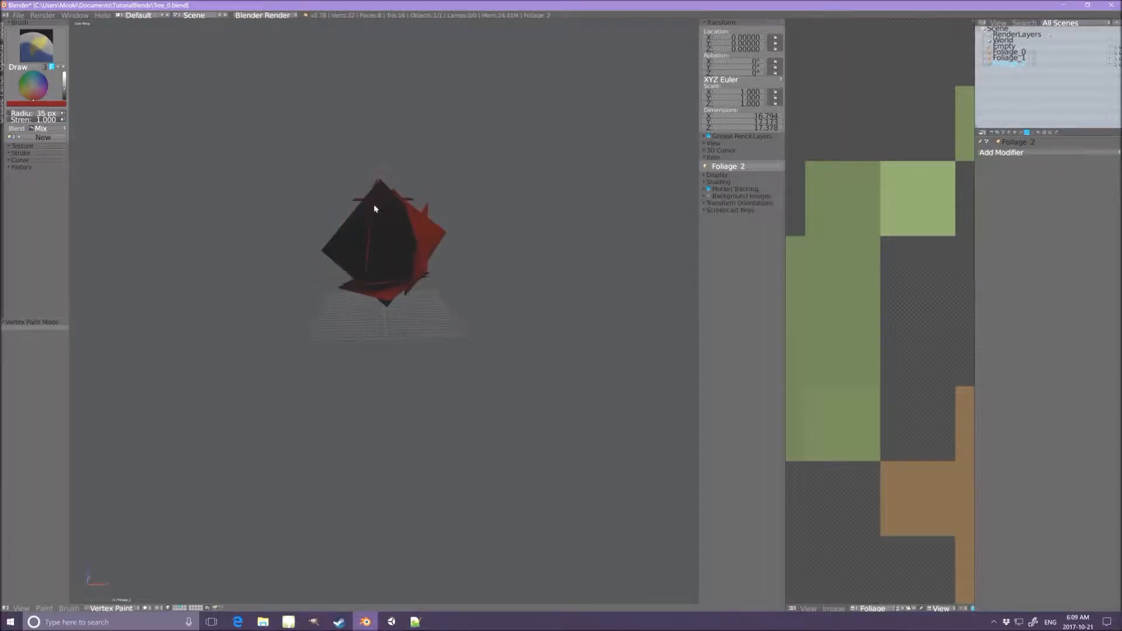
mouse_move(333, 279)
middle_mouse_down()
mouse_move(340, 313)
mouse_move(401, 303)
mouse_move(348, 320)
mouse_move(359, 294)
mouse_move(545, 296)
mouse_move(550, 316)
mouse_move(553, 293)
middle_mouse_up()
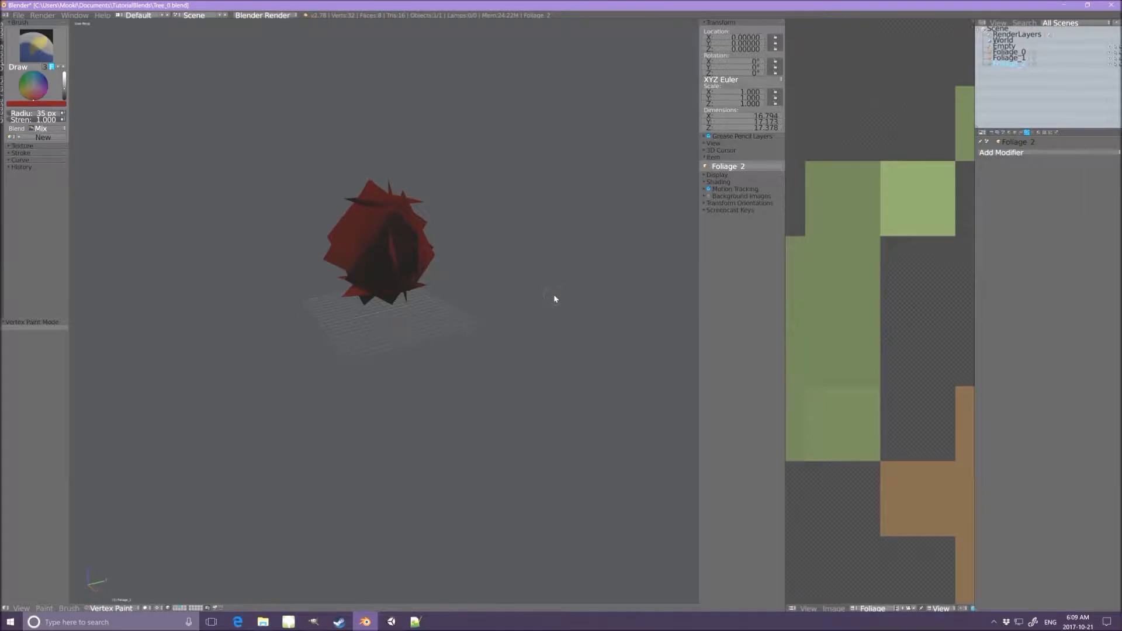
Add a Normal Edit modifier in Radial mode to Foliage_2 with Empty as its target object.
key("Tab")
key("Tab")
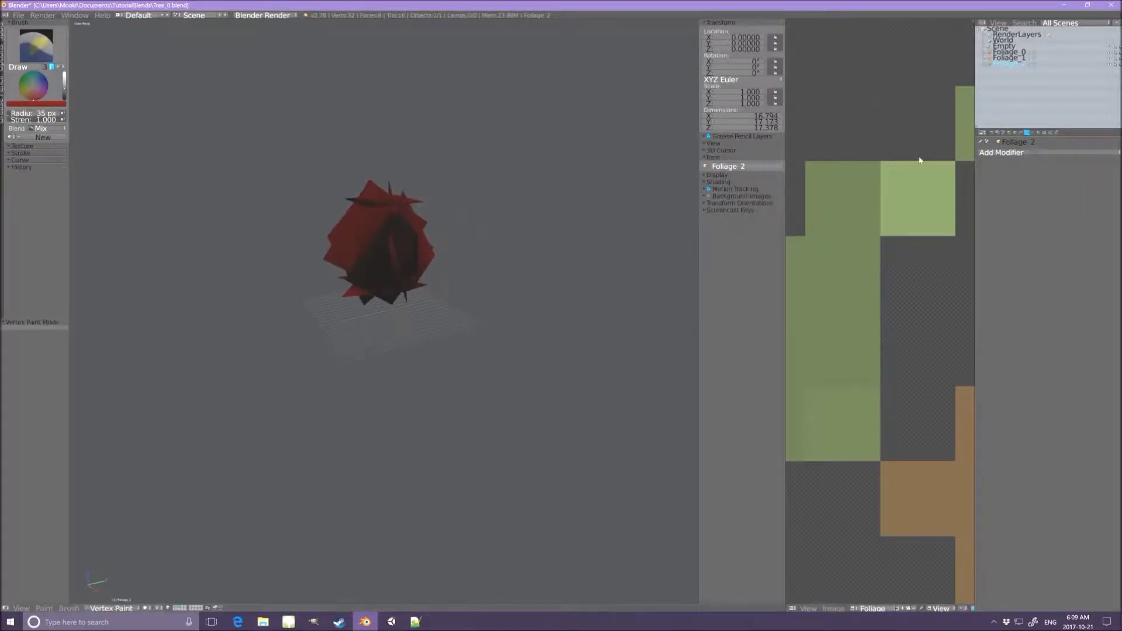
left_click(1033, 132)
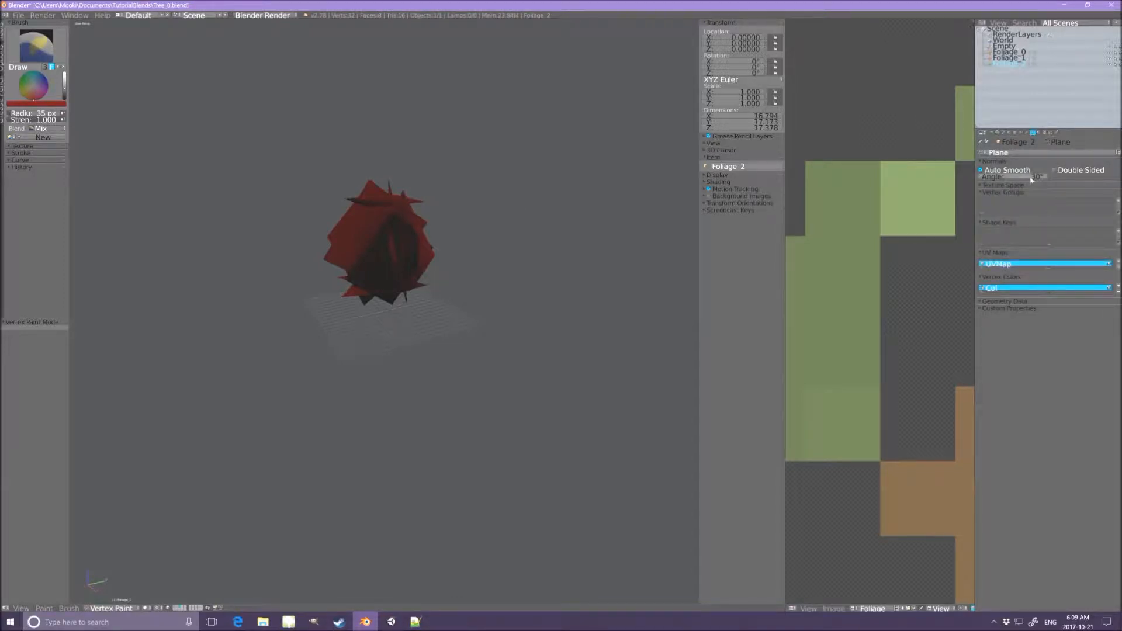
left_click(1027, 133)
left_click(1007, 153)
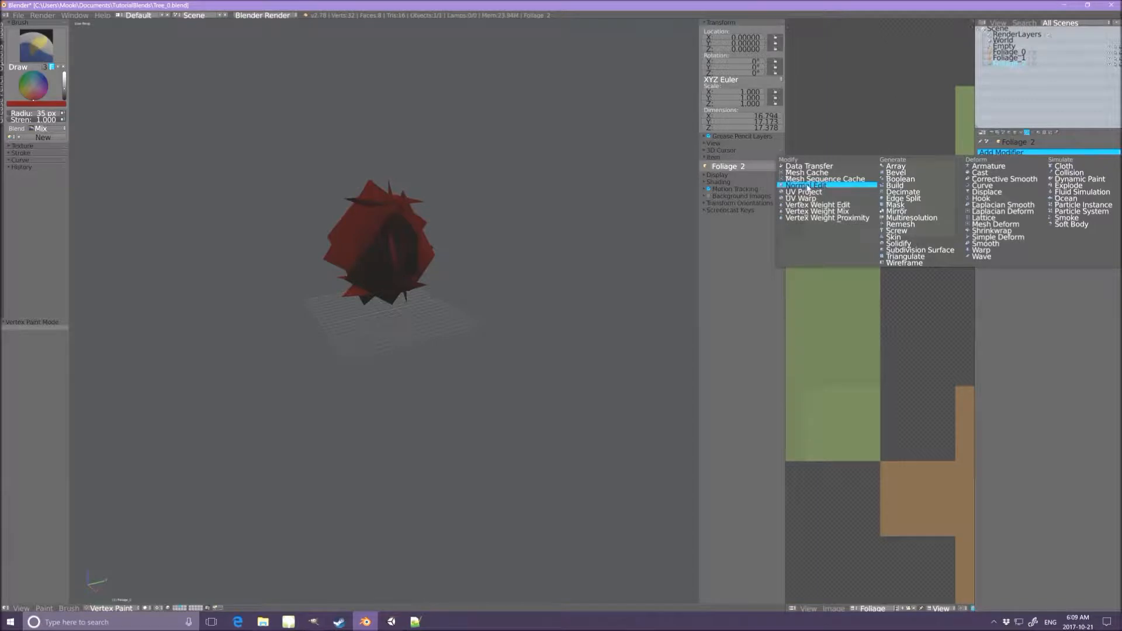
left_click(837, 186)
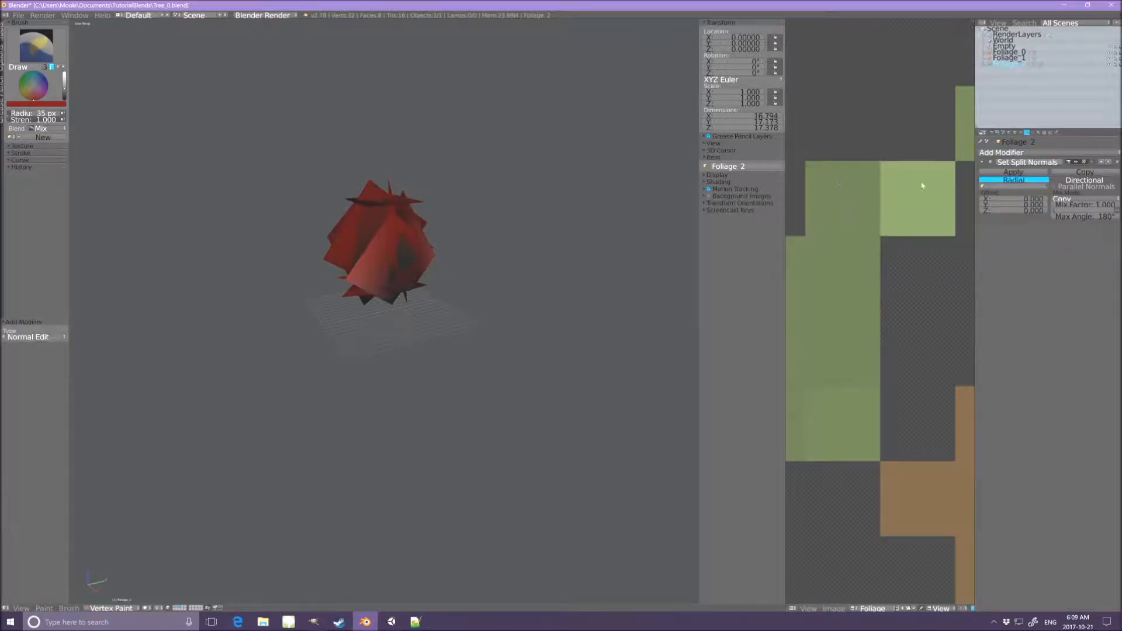
left_click(984, 186)
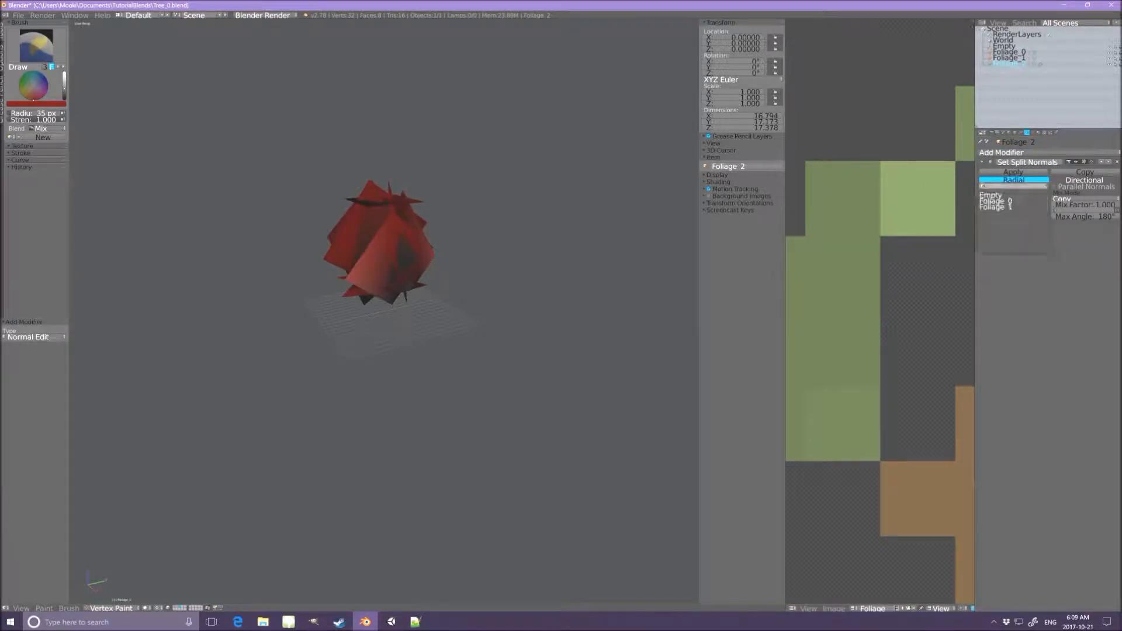
left_click(991, 195)
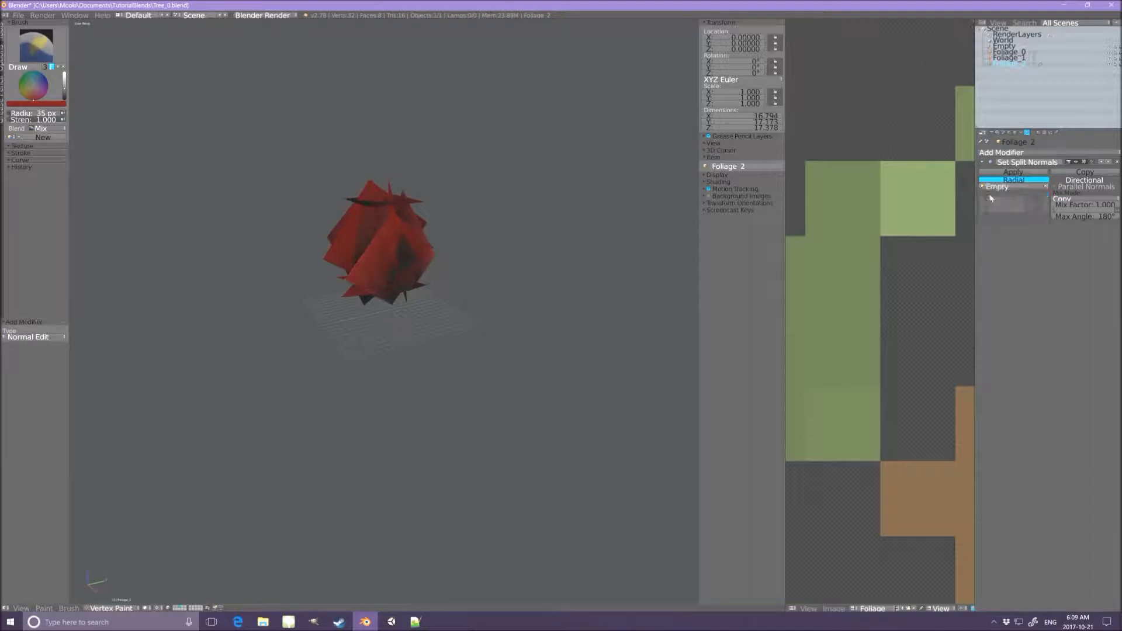
Add a last dark red stroke to Foliage_2, check it from several sides and return to Object Mode.
middle_click_drag(379, 299, 458, 328)
left_click_drag(402, 238, 429, 244)
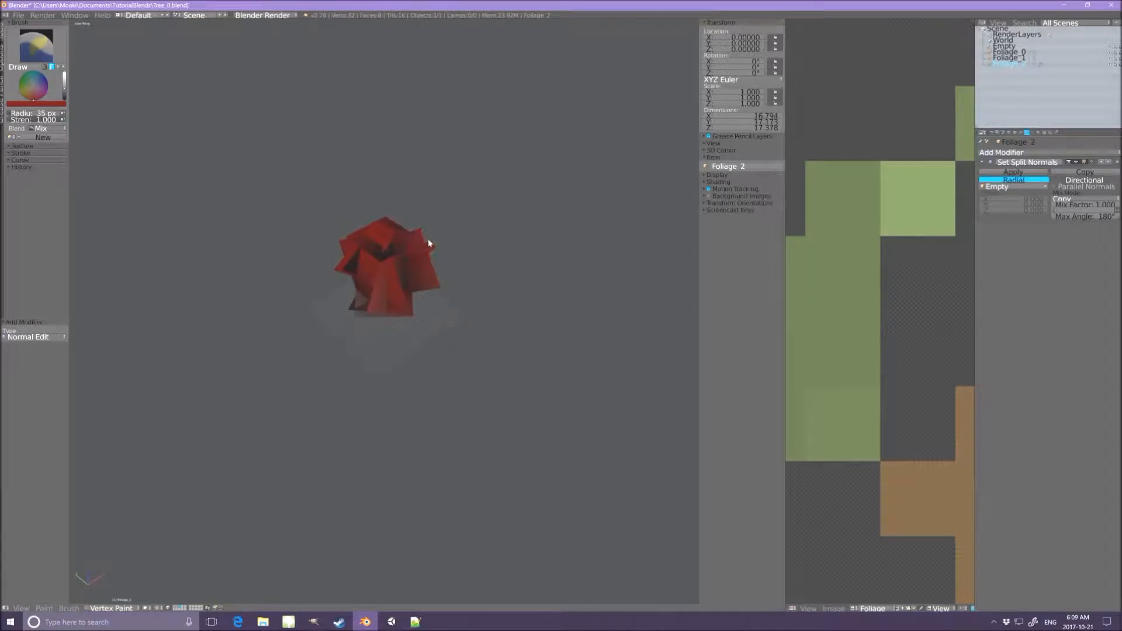
middle_click_drag(418, 275, 524, 280)
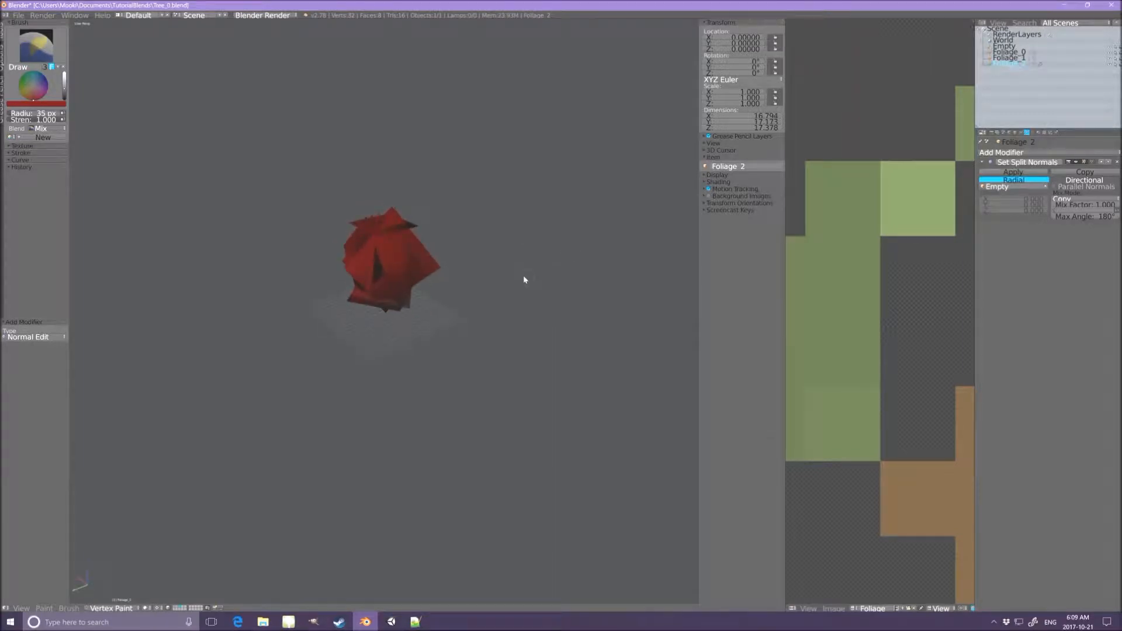
middle_click_drag(520, 281, 410, 313)
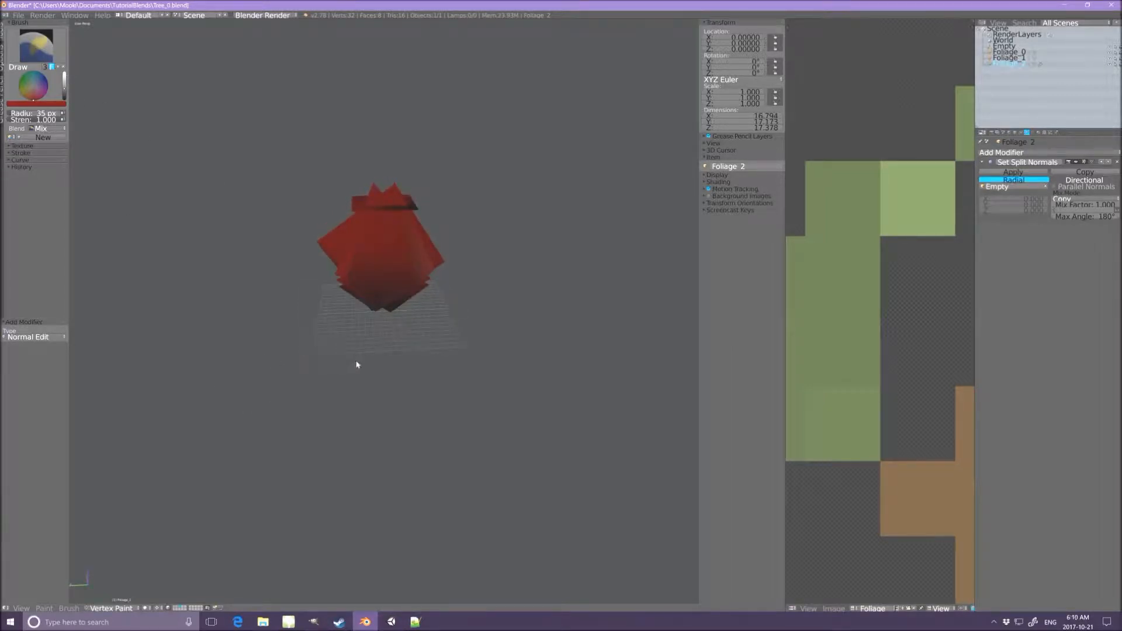
left_click(111, 608)
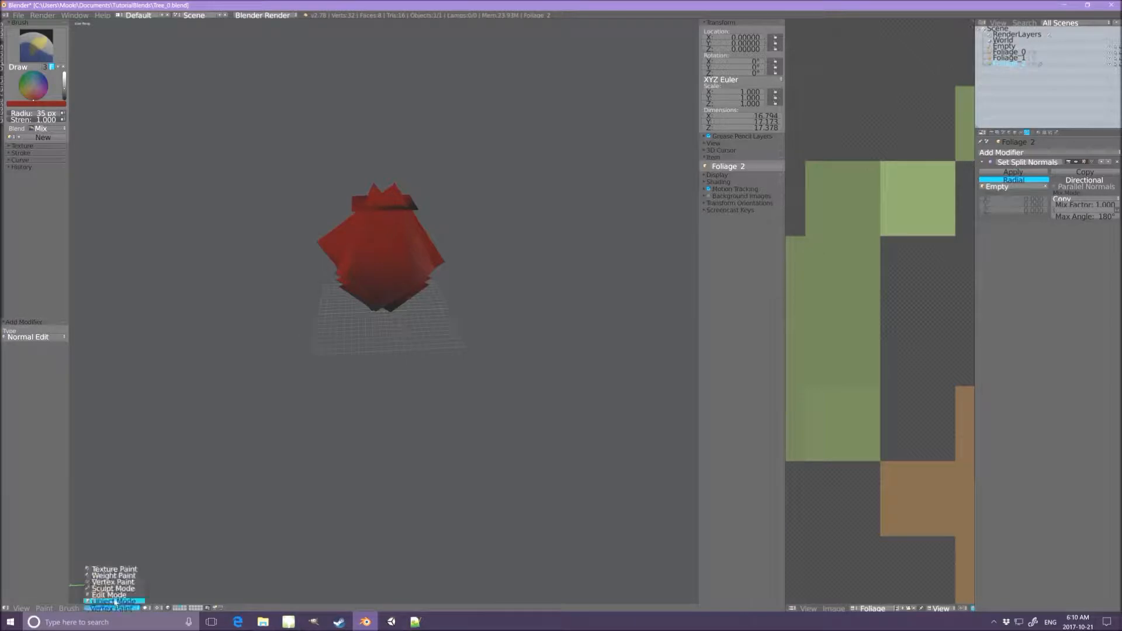
left_click(114, 602)
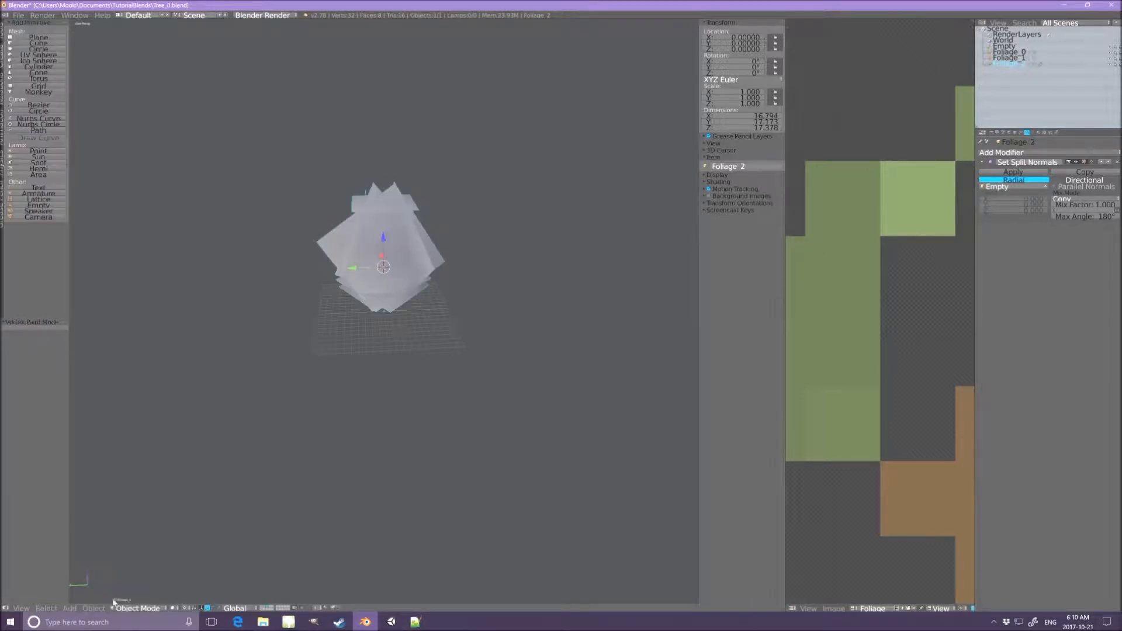
Show layer 2 and add a Normal Edit modifier in Radial mode to Foliage_1 with Empty as its target object.
key("2")
right_click(387, 253)
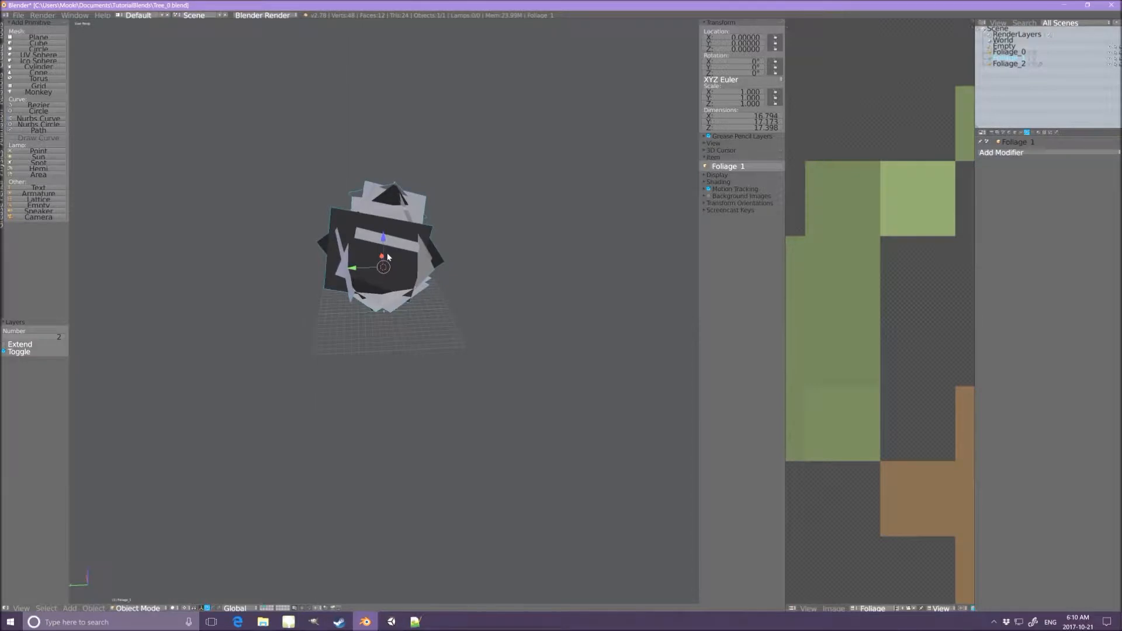
left_click(1014, 152)
left_click(818, 184)
left_click(1011, 187)
left_click(1011, 195)
left_click(1015, 133)
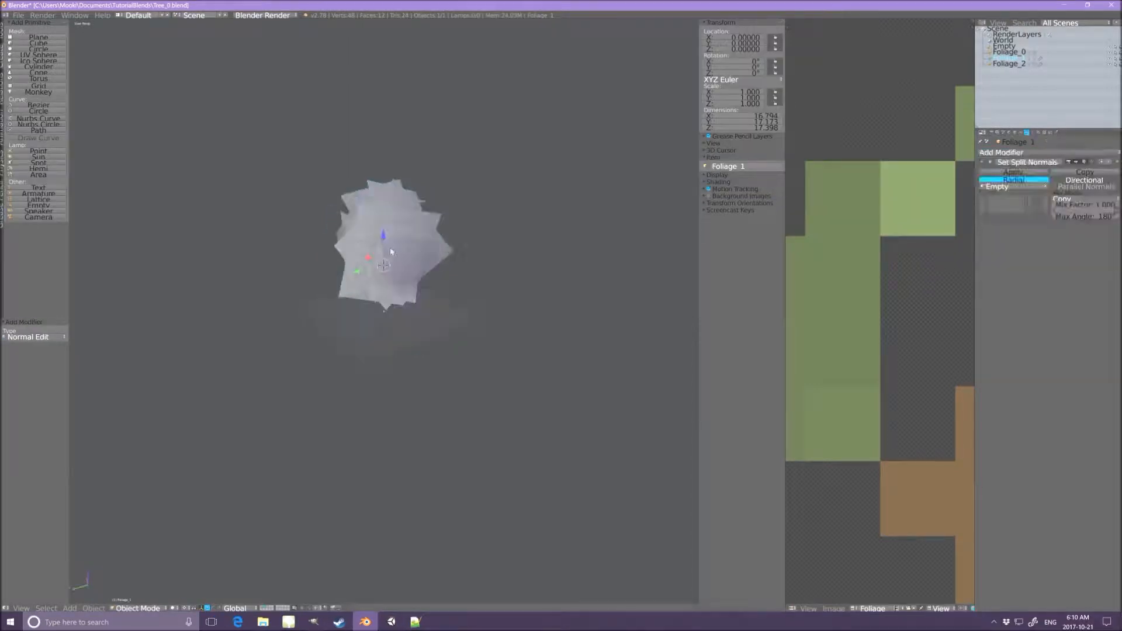
Paint the leaf planes of Foliage_1 black in Vertex Paint mode with an enlarged brush.
left_click(137, 609)
left_click(134, 588)
key("f")
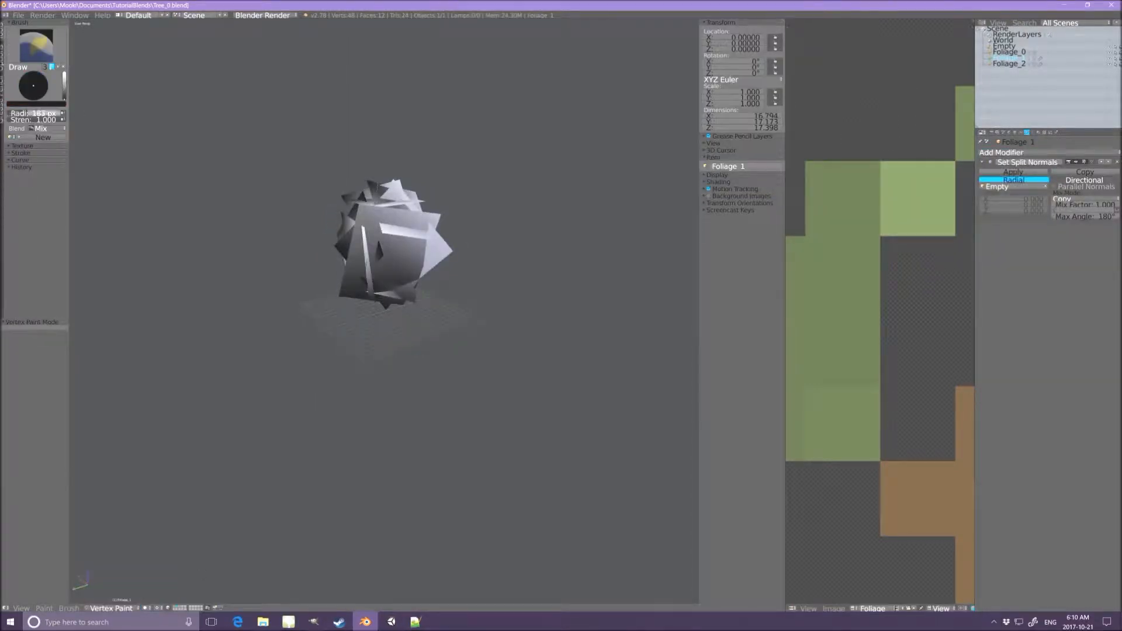
left_click(438, 244)
left_click_drag(438, 244, 409, 275)
mouse_move(441, 339)
middle_mouse_down()
mouse_move(370, 319)
mouse_move(351, 257)
middle_mouse_up()
Set the brush colour to dark red and paint the outer corners on one side of Foliage_1.
left_click(18, 103)
mouse_move(17, 84)
left_mouse_down()
mouse_move(40, 83)
mouse_move(26, 114)
left_mouse_up()
scroll(292, 268, "up", 3)
left_click_drag(297, 271, 418, 323)
middle_click_drag(418, 324, 374, 234)
left_click_drag(351, 198, 382, 172)
middle_click_drag(382, 172, 403, 123)
mouse_move(404, 122)
left_mouse_down()
mouse_move(294, 169)
mouse_move(425, 285)
left_mouse_up()
Paint the outer corners of the leaf planes dark red around the remaining sides of Foliage_1.
middle_click_drag(424, 285, 398, 246)
left_click_drag(398, 245, 442, 319)
mouse_move(443, 320)
middle_mouse_down()
mouse_move(453, 275)
mouse_move(378, 263)
middle_mouse_up()
left_click_drag(379, 262, 461, 267)
middle_click_drag(461, 268, 284, 253)
middle_click_drag(463, 209, 403, 250)
scroll(403, 250, "down", 3)
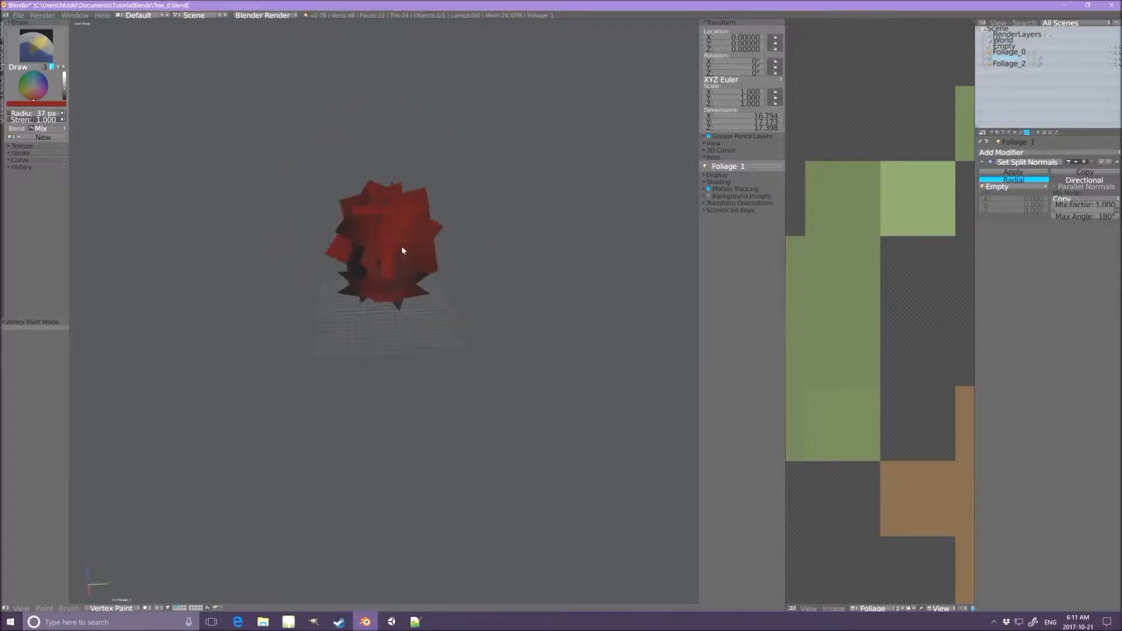
left_click_drag(337, 261, 348, 293)
Show layer 1 and paint the leaf planes of Foliage_0 black in Vertex Paint mode with an enlarged brush.
key("v")
key("1")
right_click(385, 243)
key("v")
left_click_drag(64, 90, 64, 100)
left_click_drag(18, 114, 60, 114)
left_click_drag(345, 240, 376, 246)
middle_click_drag(375, 245, 409, 222)
left_click_drag(409, 234, 298, 247)
middle_click_drag(298, 248, 351, 304)
Set the brush colour to dark red and add a Normal Edit modifier to Foliage_0.
left_click(37, 104)
left_click_drag(34, 84, 57, 84)
left_click(1001, 152)
left_click(813, 193)
left_click(1033, 132)
Reduce the brush radius and paint the outer corners of Foliage_0's leaf planes dark red from several sides.
scroll(409, 256, "up", 2)
left_click_drag(56, 113, 16, 113)
mouse_move(278, 262)
left_mouse_down()
mouse_move(321, 158)
mouse_move(451, 160)
mouse_move(456, 271)
left_mouse_up()
mouse_move(409, 357)
middle_mouse_down()
mouse_move(445, 310)
mouse_move(461, 180)
middle_mouse_up()
mouse_move(462, 181)
left_mouse_down()
mouse_move(426, 286)
mouse_move(316, 216)
left_mouse_up()
middle_click_drag(316, 216, 397, 315)
middle_click_drag(333, 138, 320, 208)
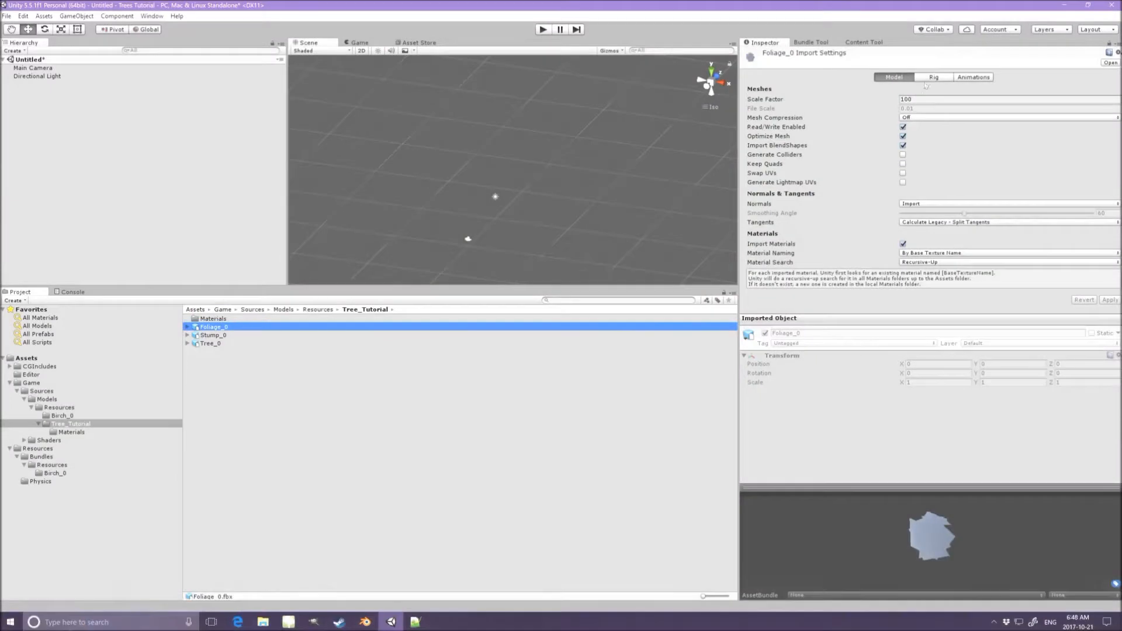
In Unity, review the model, animation and rig import settings of Foliage_0.
left_click(905, 101)
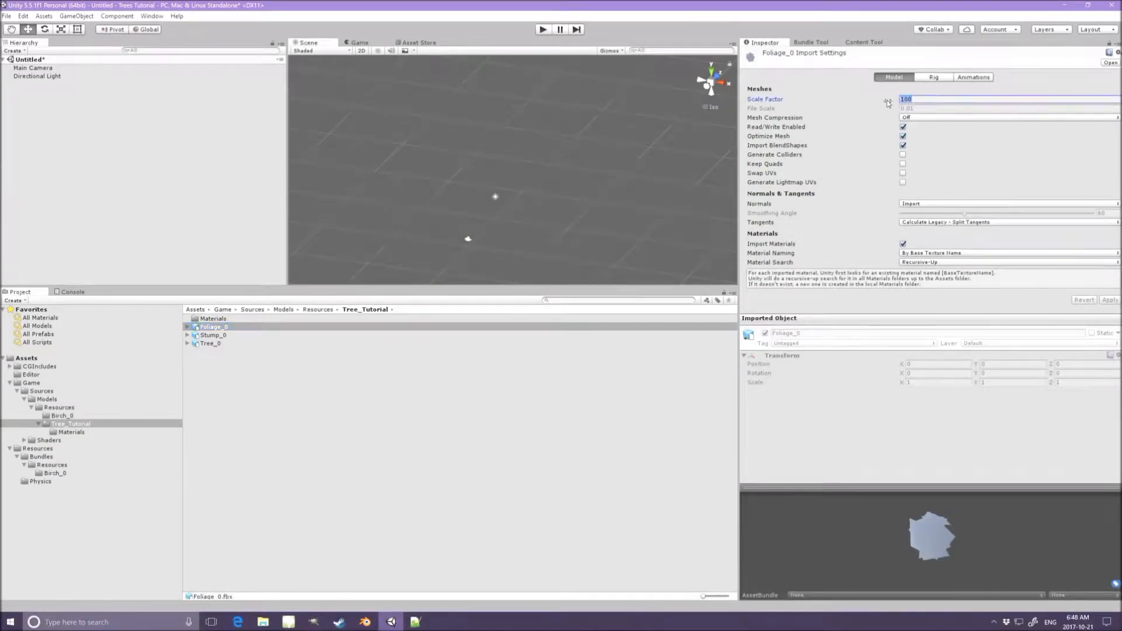
left_click(887, 140)
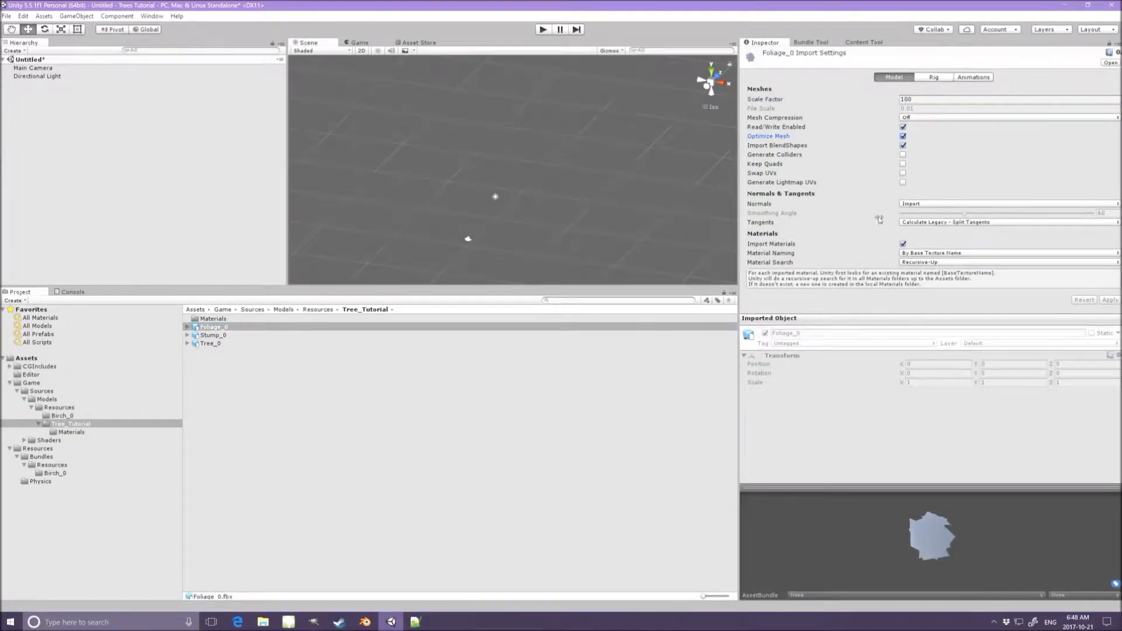
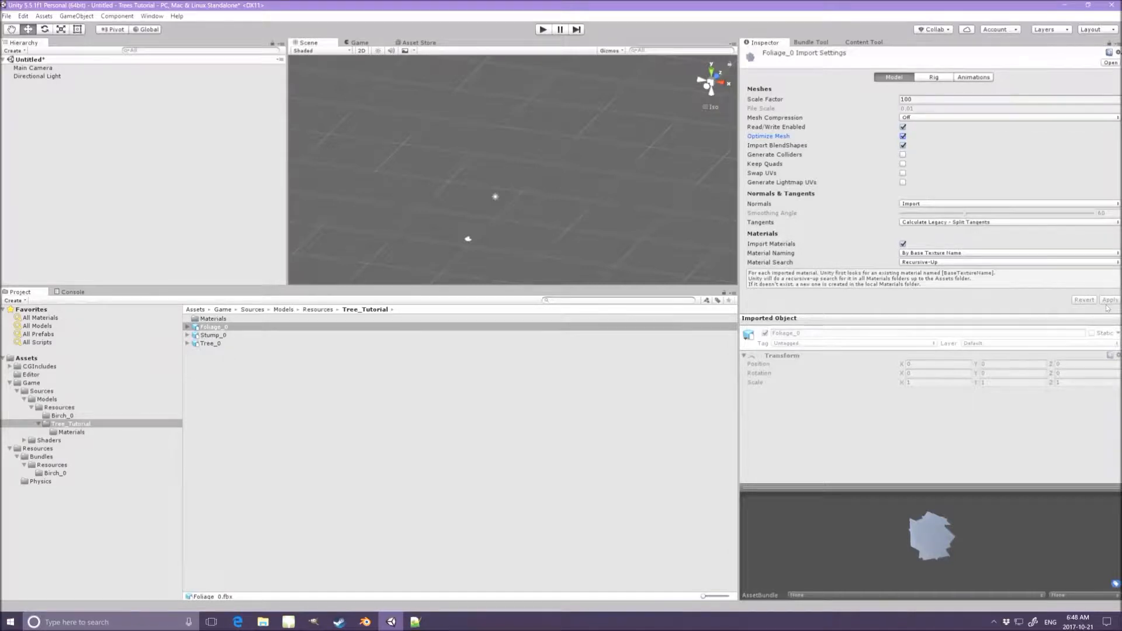
left_click(971, 77)
left_click(933, 78)
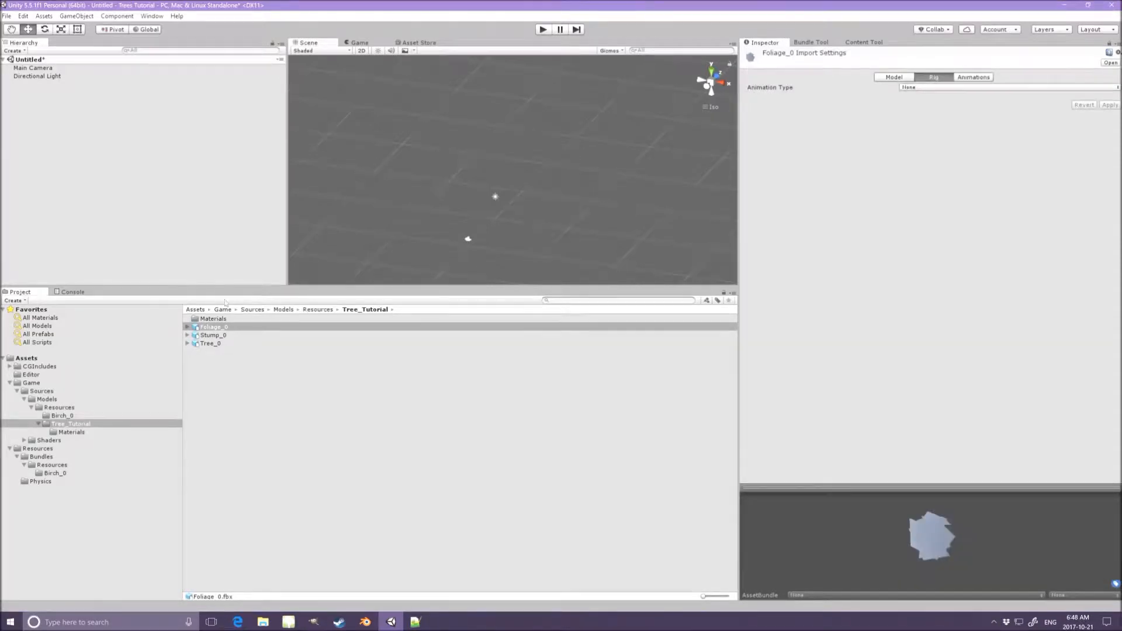
Set Stump_0's import normals to Calculate and its tangents to Calculate Legacy - Split Tangents, and apply the settings.
left_click(210, 336)
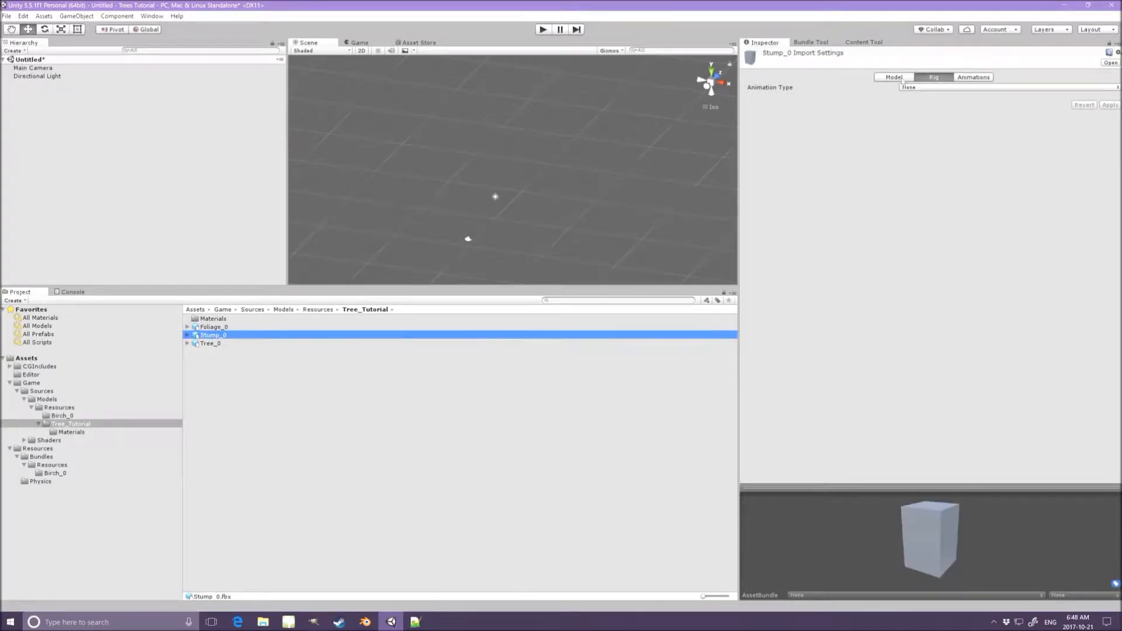
left_click(984, 81)
left_click(893, 79)
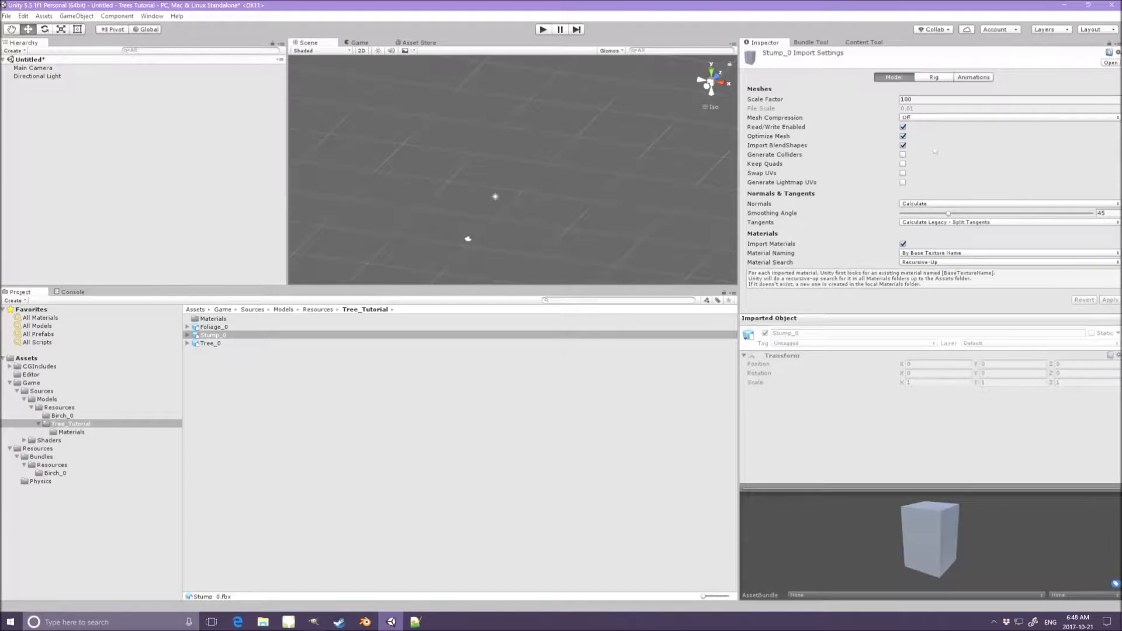
left_click(924, 204)
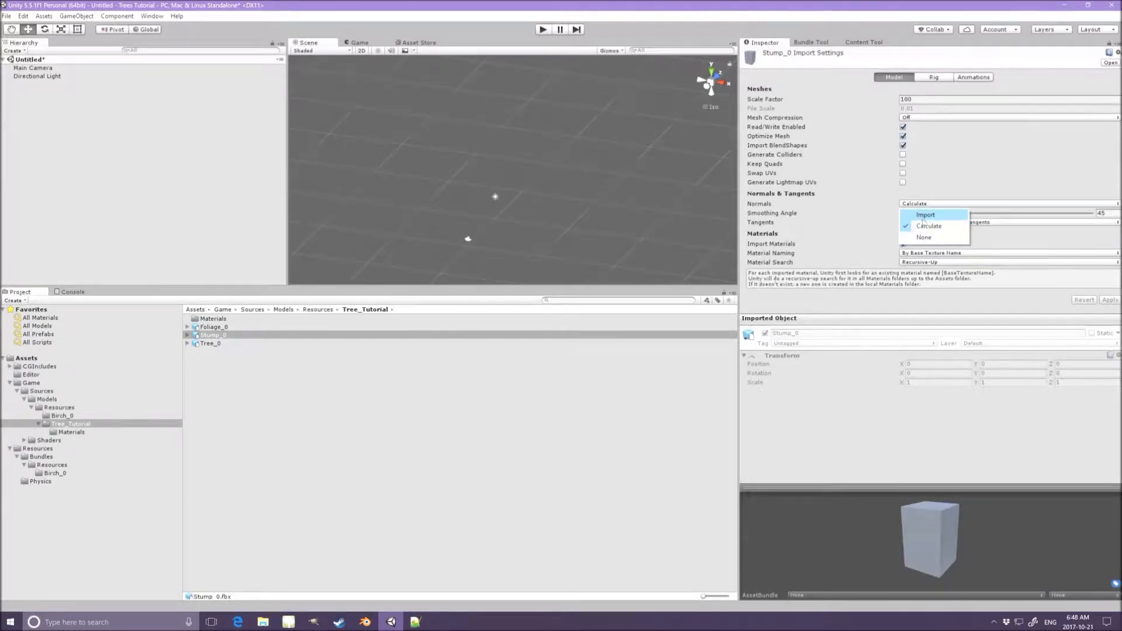
left_click(925, 227)
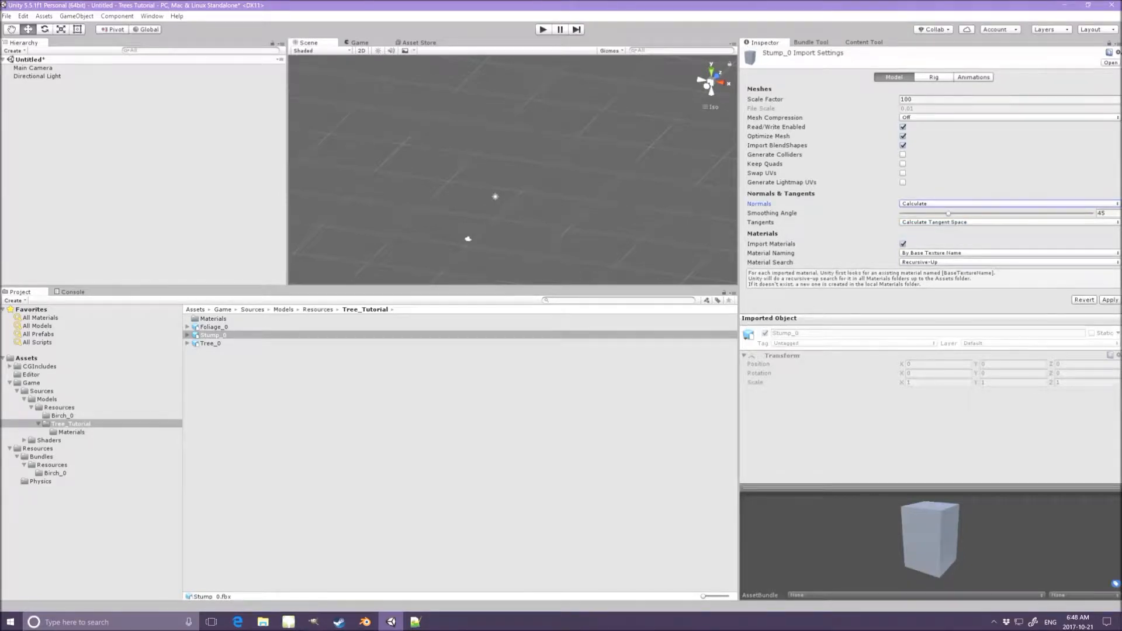
left_click(1100, 213)
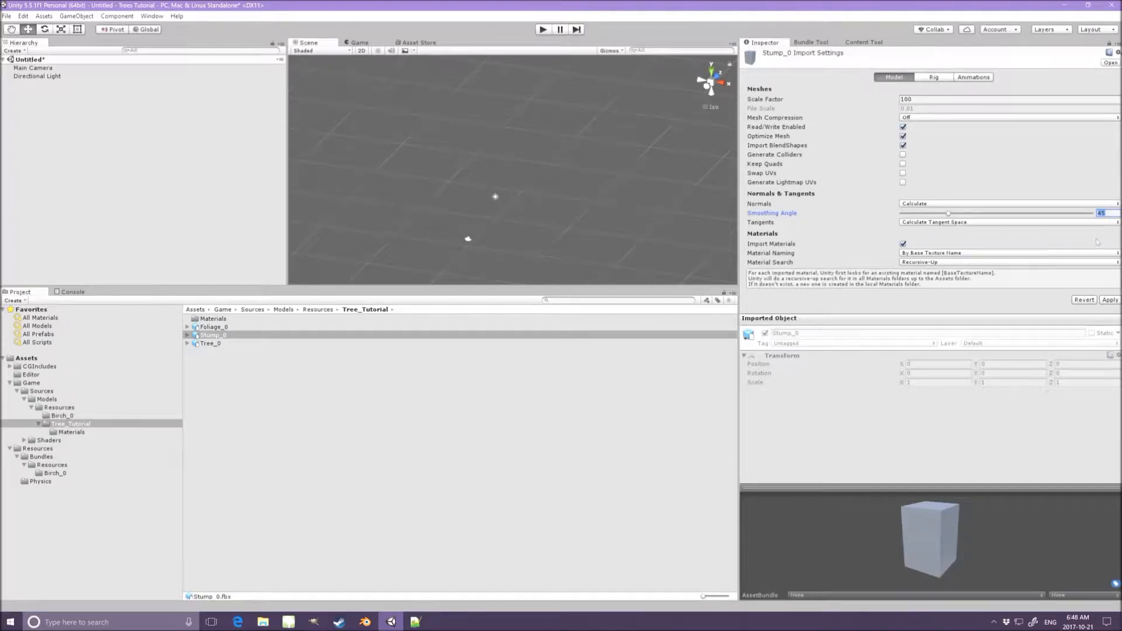
left_click(1060, 223)
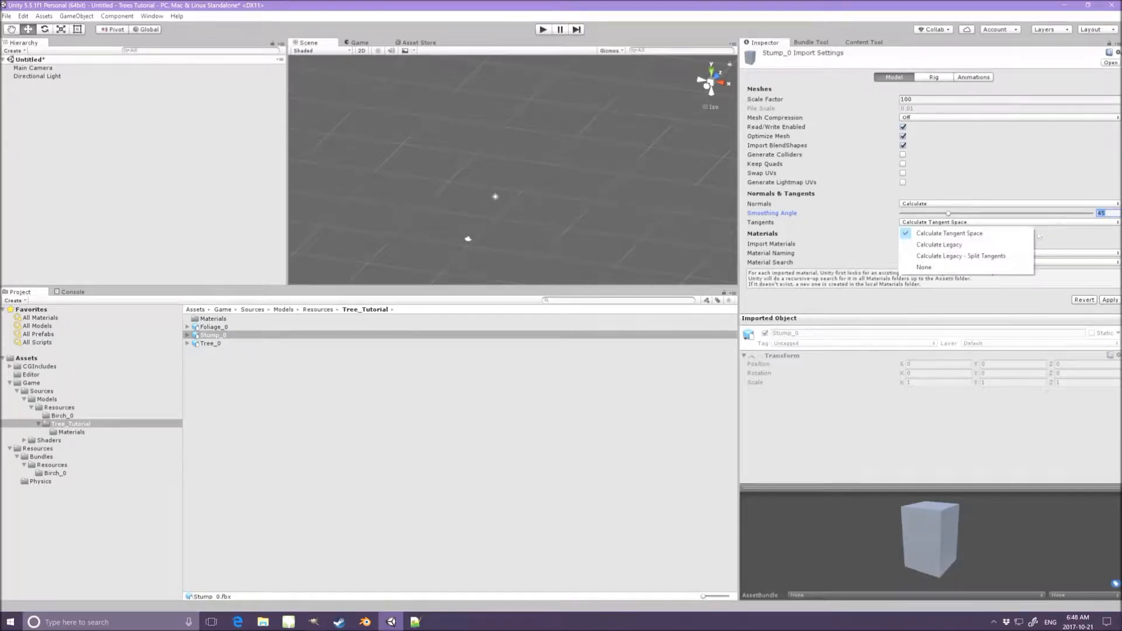
left_click(996, 257)
left_click(1110, 300)
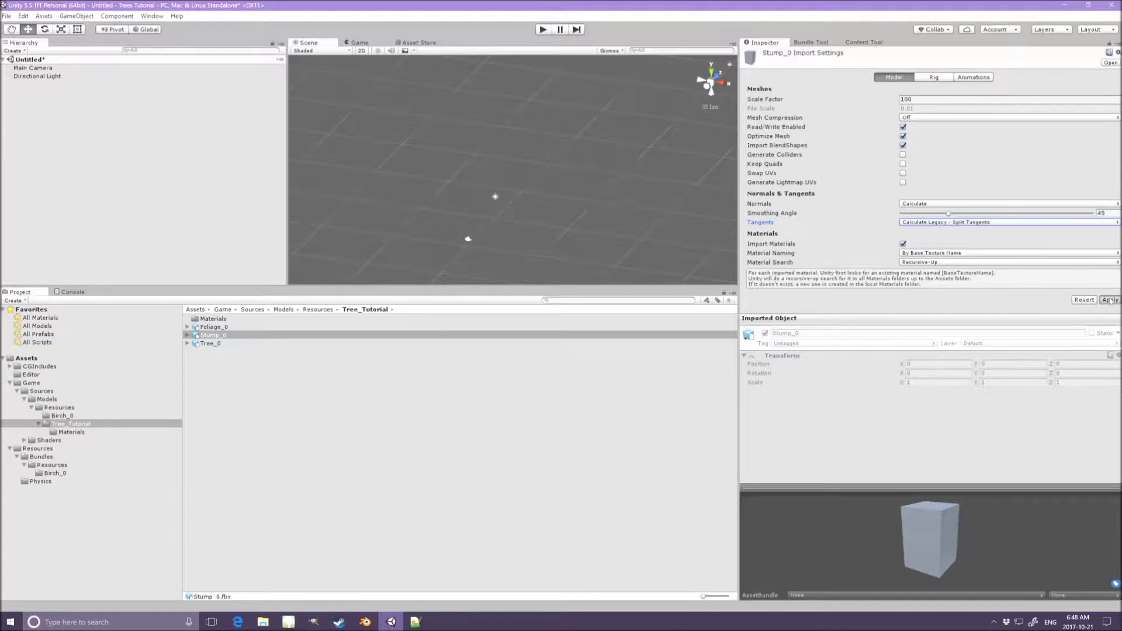
Add the Foliage_0, Stump_0 and Tree_0 models from the Tree_Tutorial folder to the scene together.
left_click(218, 333)
left_click(212, 344)
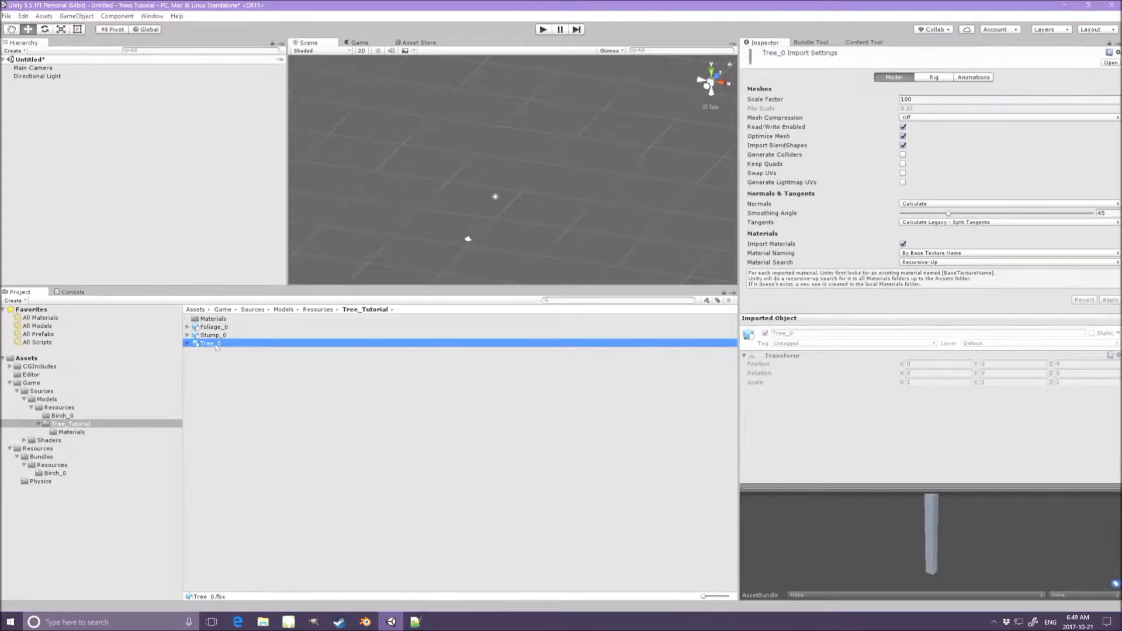
left_click(213, 326, "shift")
left_click_drag(213, 327, 89, 211)
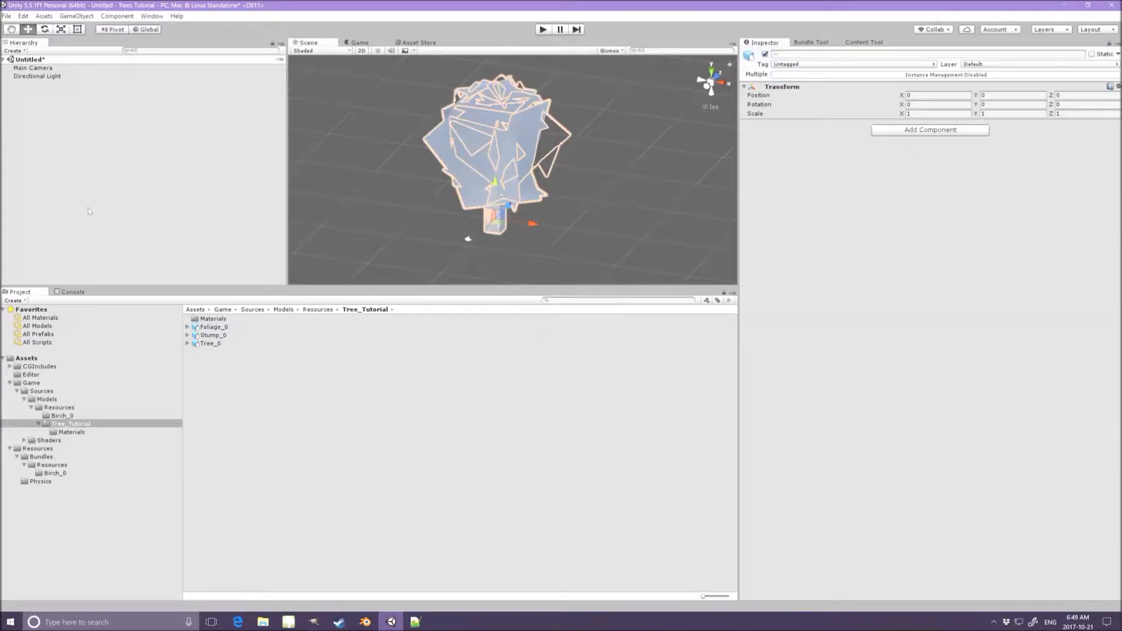
Set the albedo of the Bark_0 and Foliage_0 materials to white (FFFFFFFF) and their smoothness to 0.
double_click(214, 320)
left_click(211, 319)
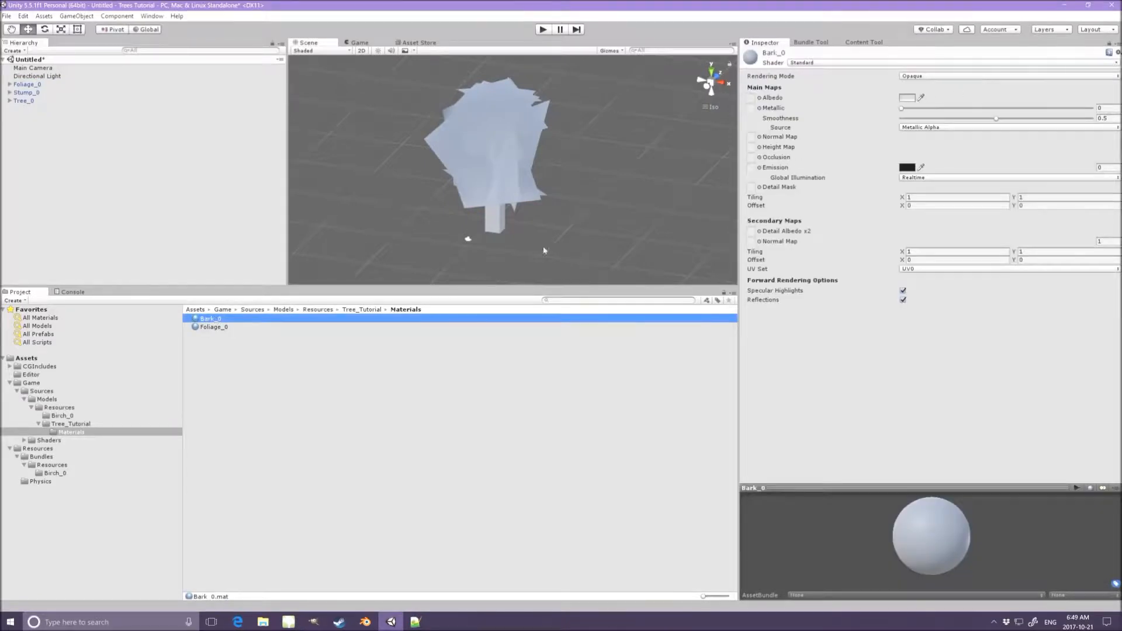
left_click(248, 327, "shift")
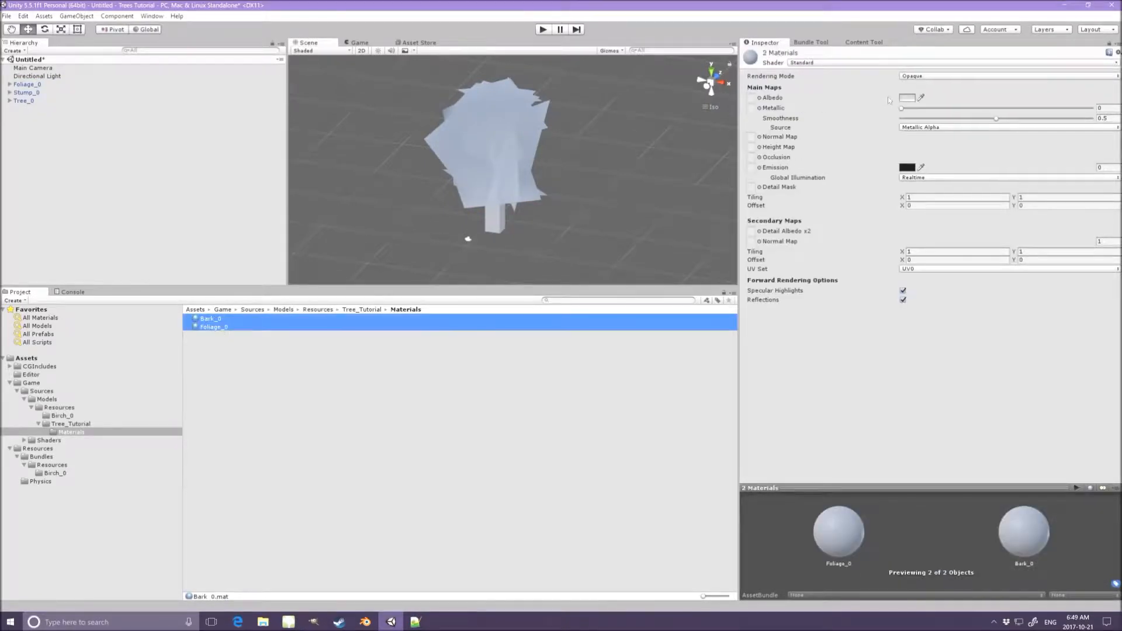
left_click(910, 99)
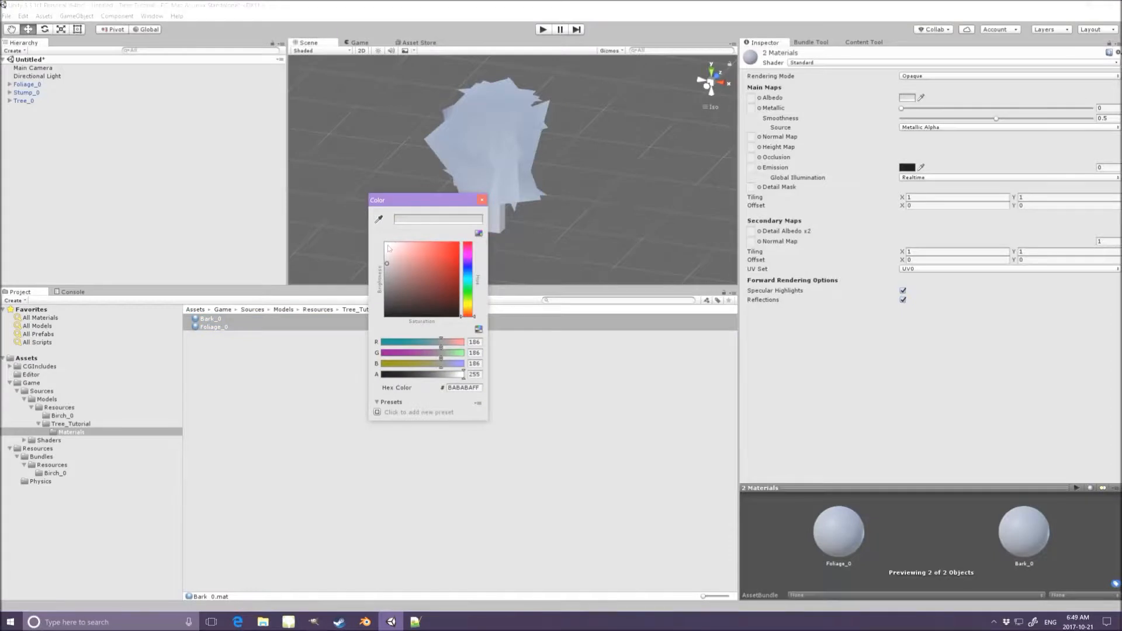
left_click(383, 243)
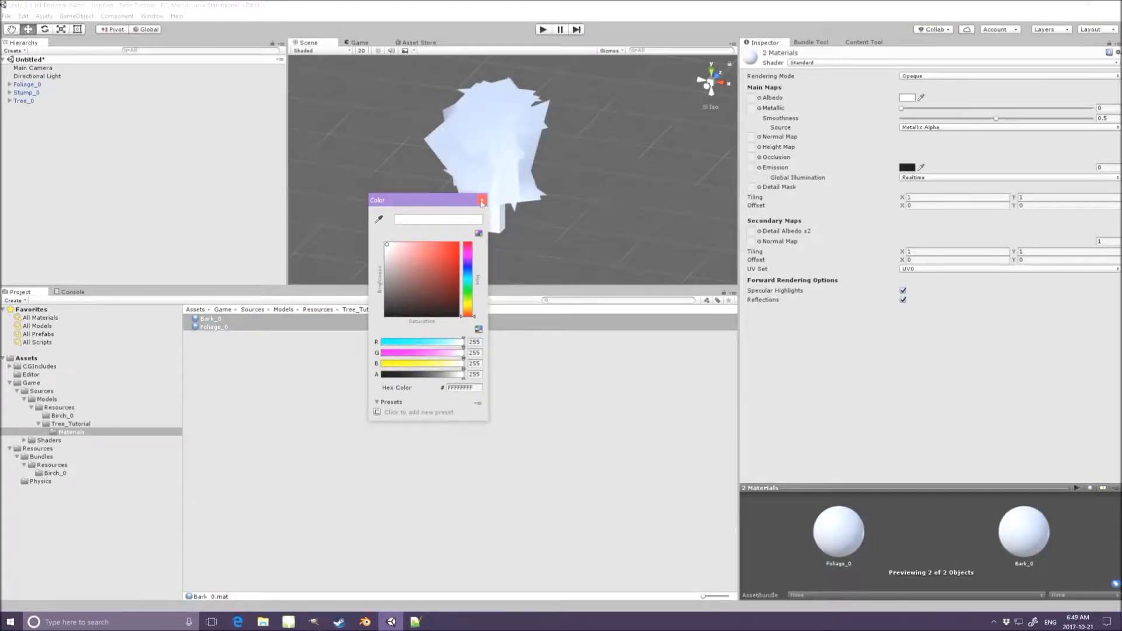
left_click(481, 200)
left_click_drag(908, 119, 882, 124)
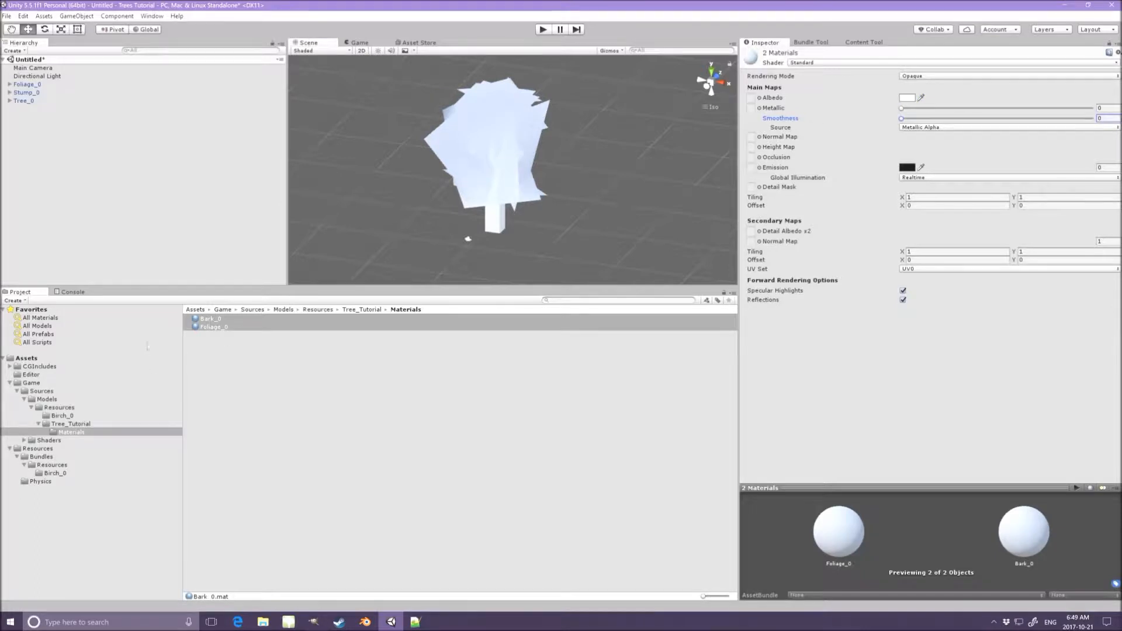
Change the Foliage_0 material's shader to Framework/Leaves and clear the material selection.
left_click(212, 319)
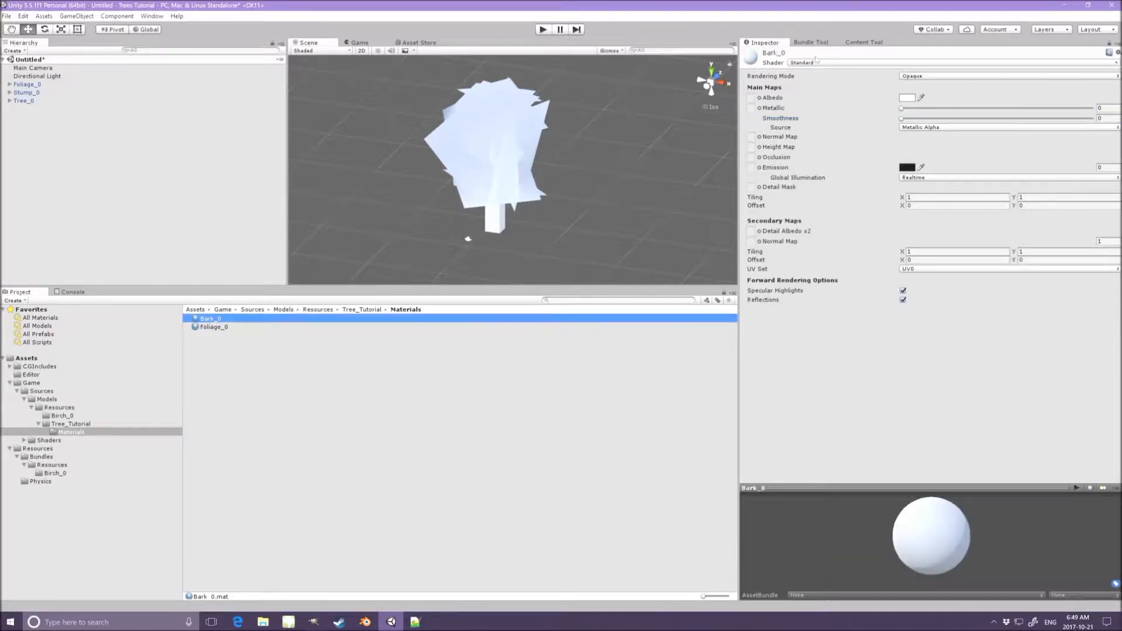
left_click(214, 327)
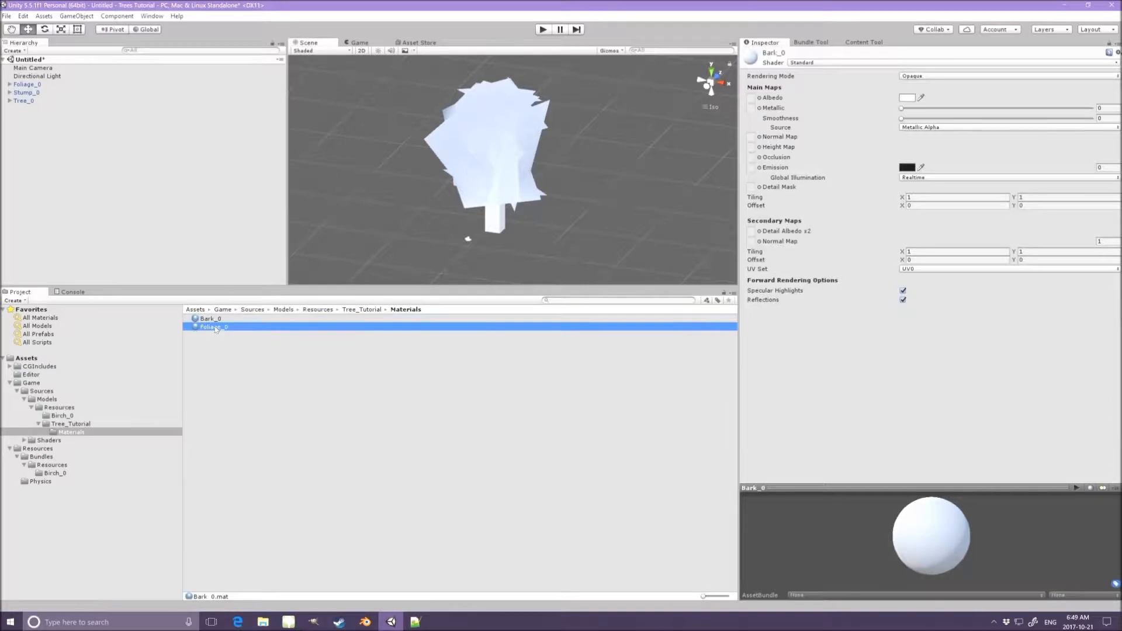
left_click(827, 62)
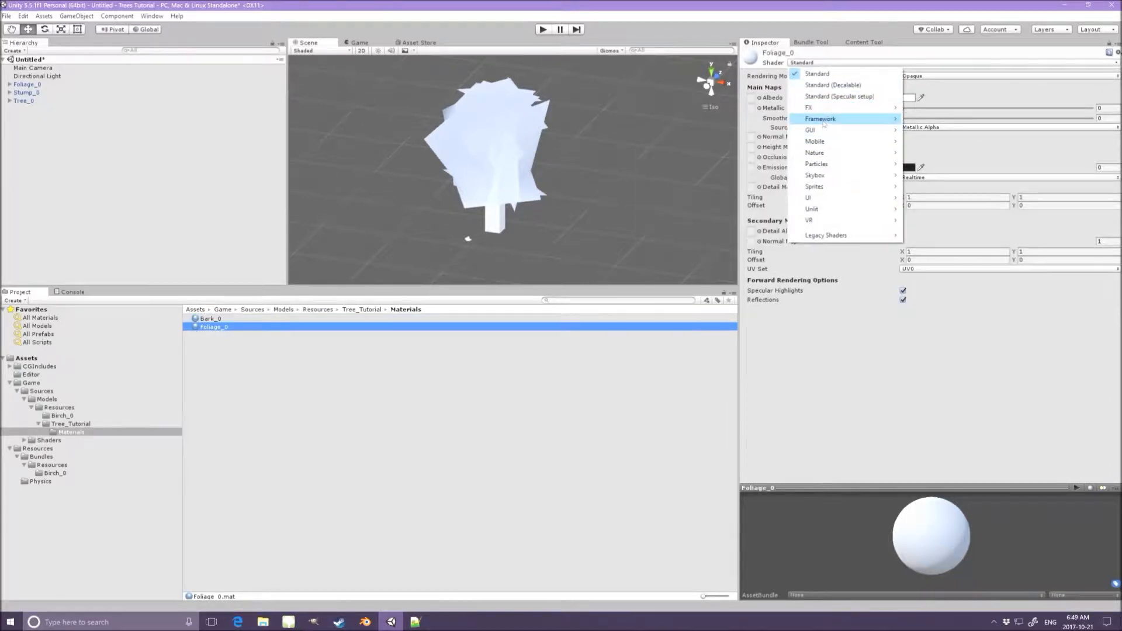
mouse_move(824, 123)
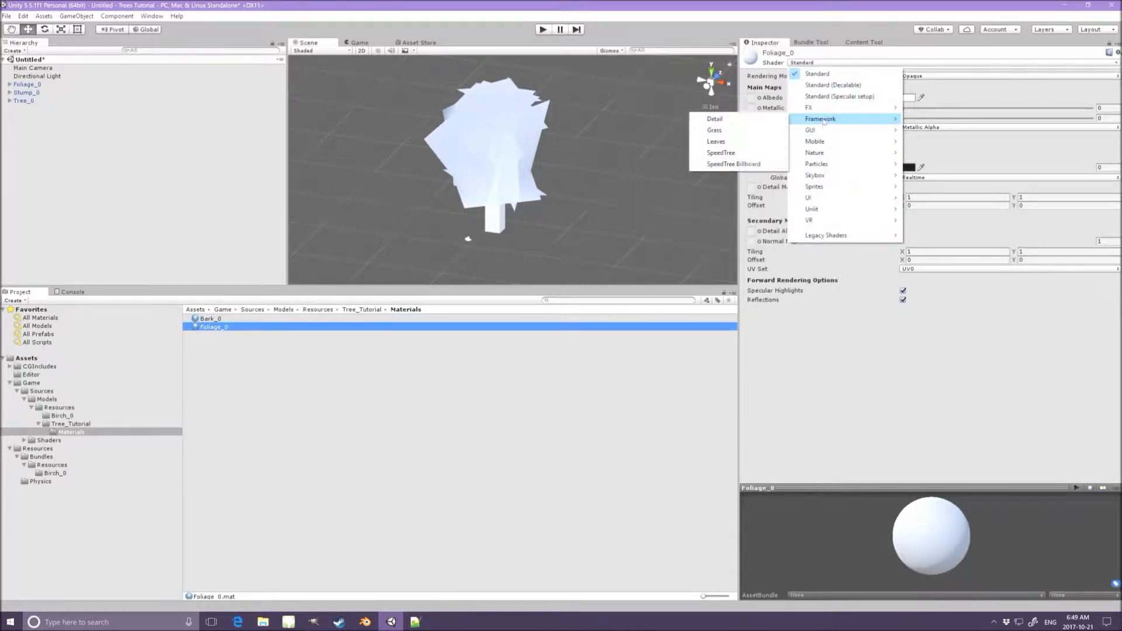
left_click(717, 142)
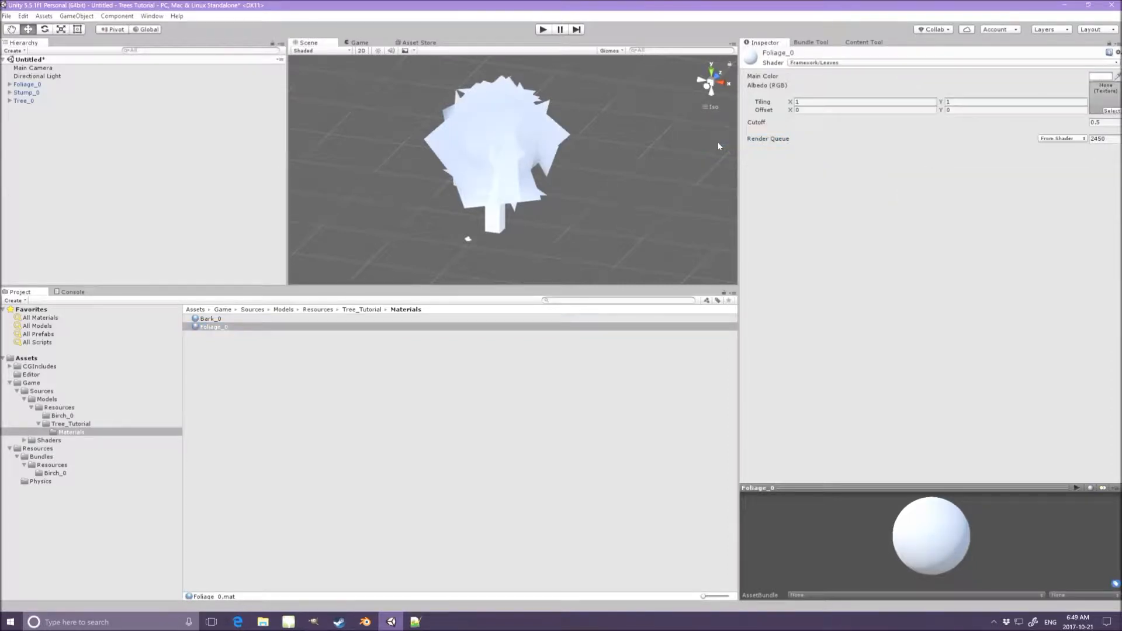
left_click(216, 346)
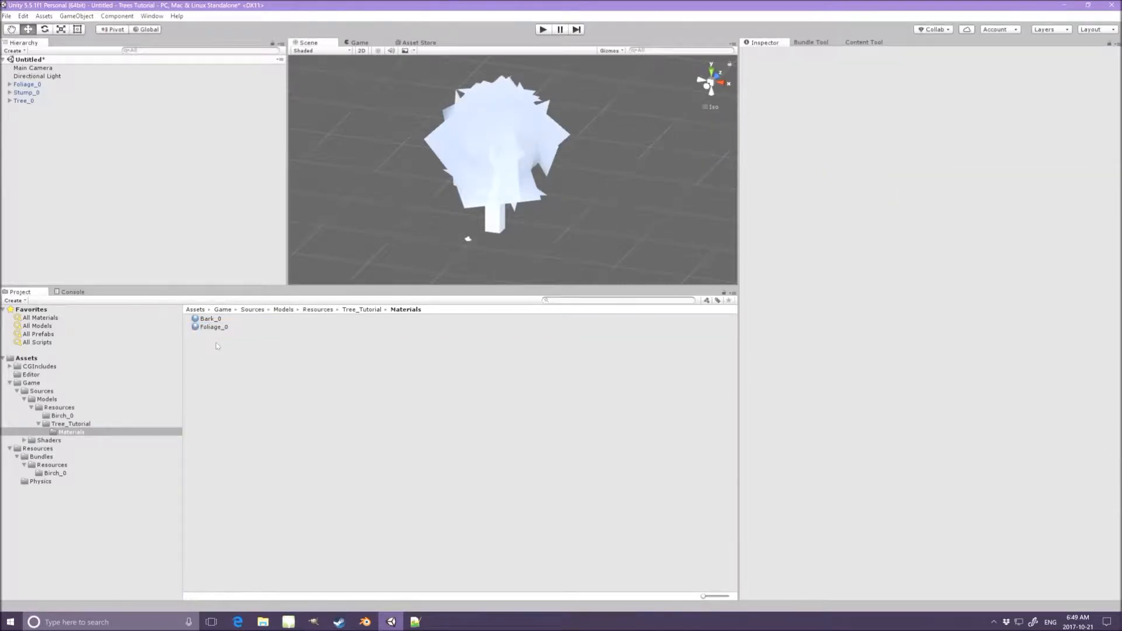
Import the Bark_0 and Foliage_0 texture images from the Desktop into the Tree_Tutorial Materials folder.
left_click(270, 616)
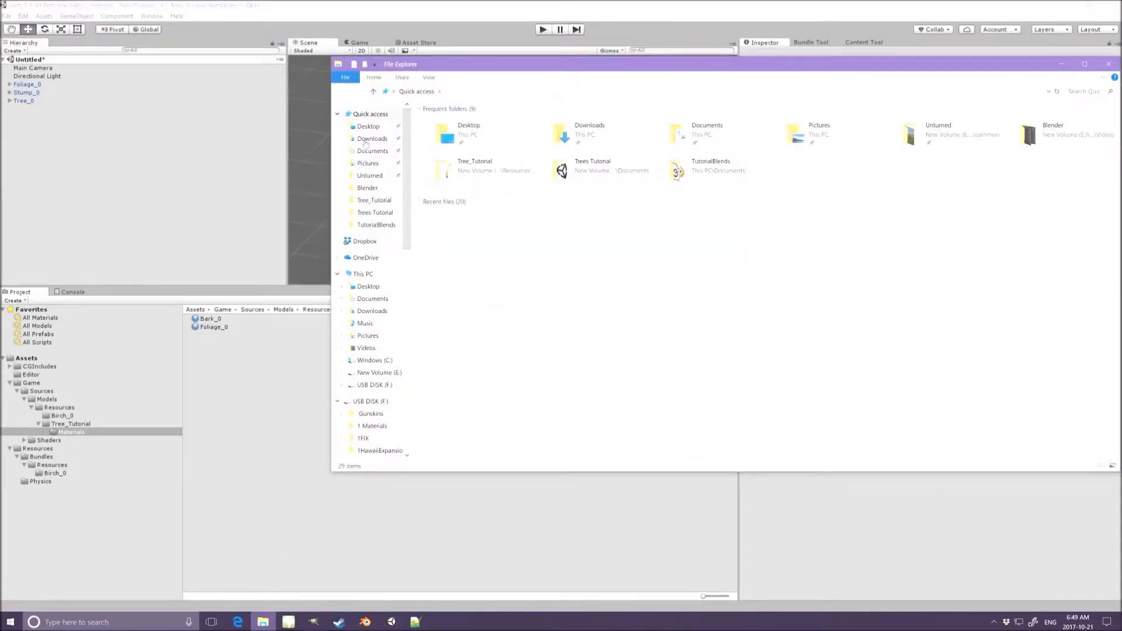
left_click(368, 126)
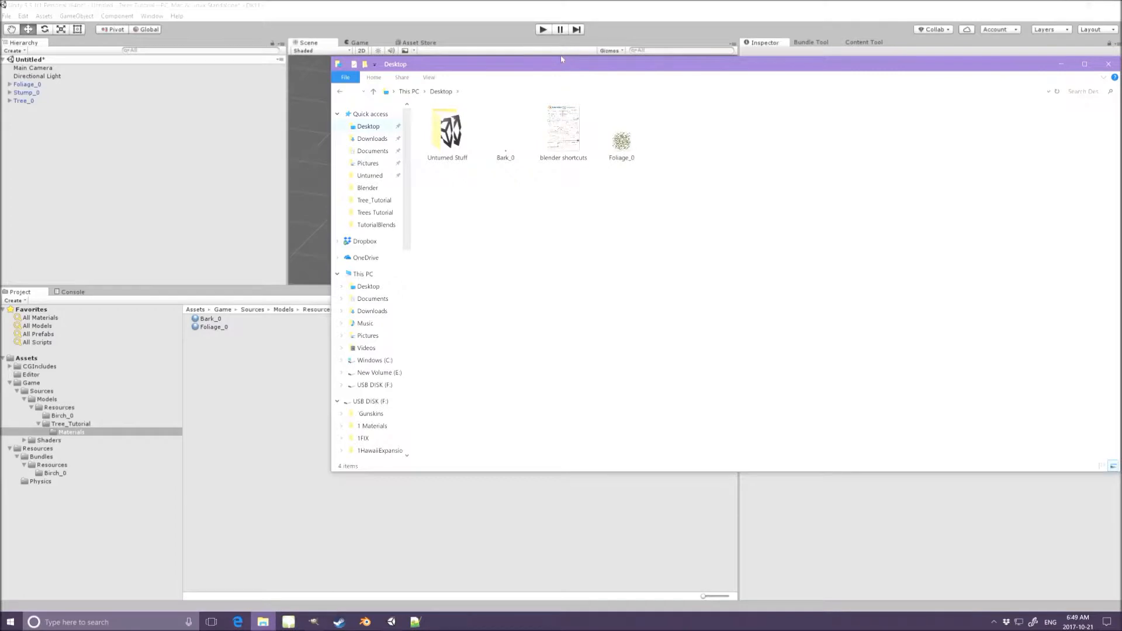
left_click(623, 144)
left_click(521, 155, "ctrl")
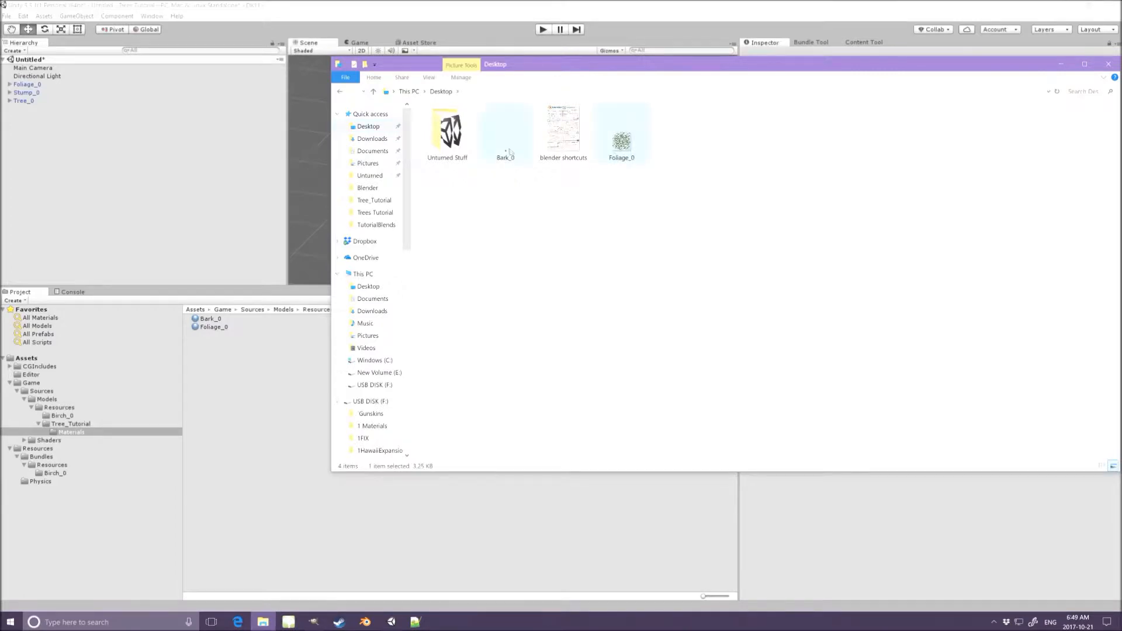
left_click_drag(514, 215, 236, 388)
left_click(257, 10)
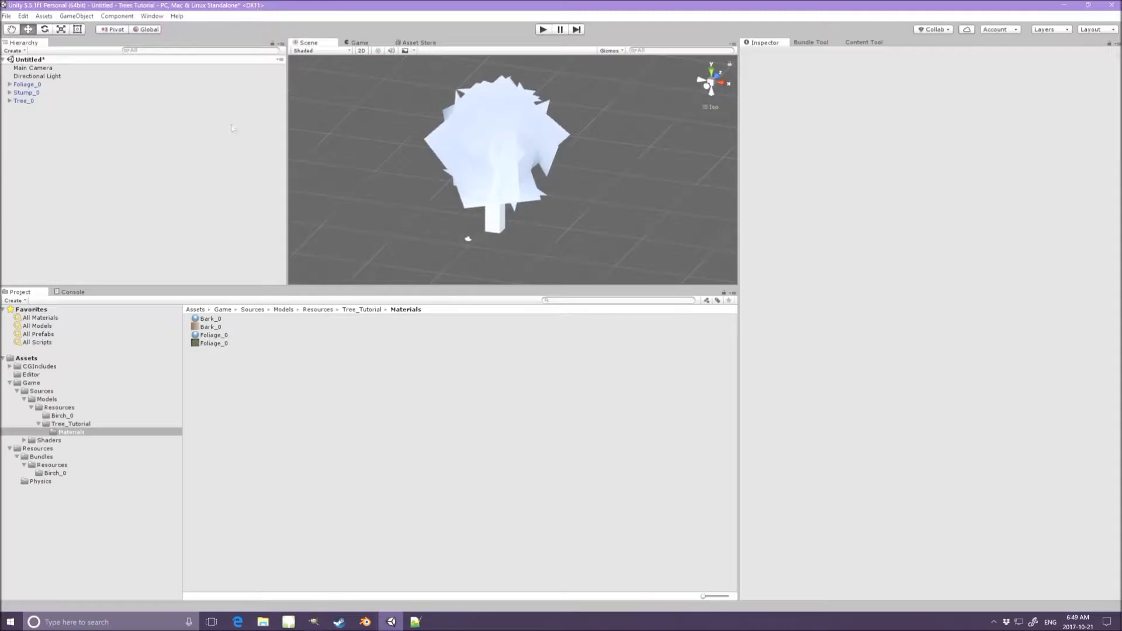
Set the Bark_0 texture's wrap mode to Clamp and its filter mode to Point (no filter), and apply the import settings.
left_click(208, 327)
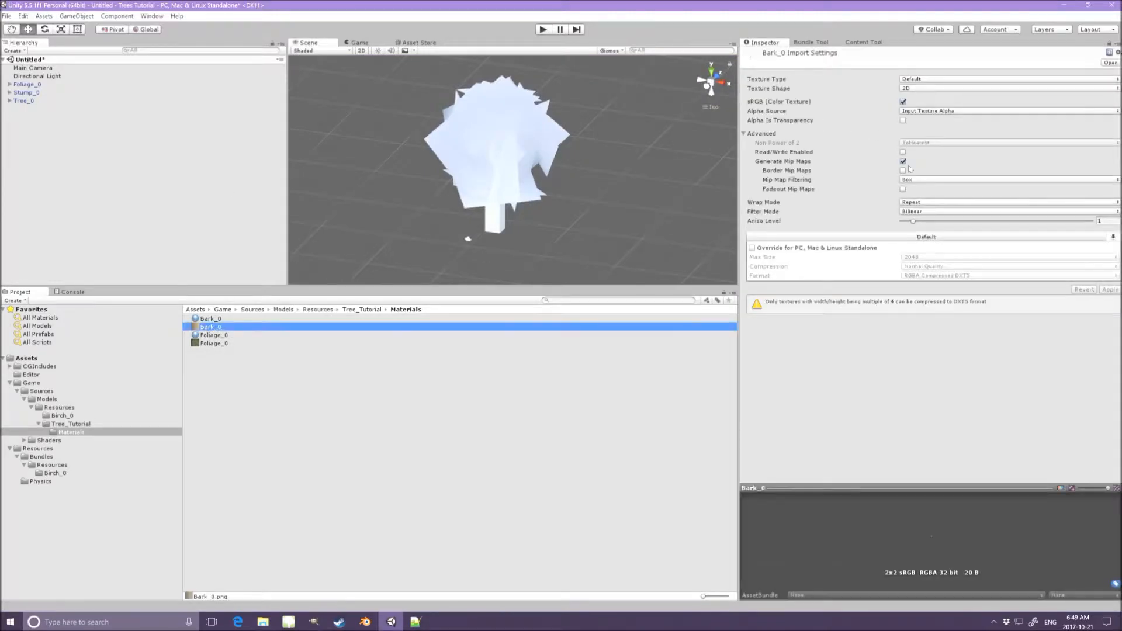
left_click(912, 202)
left_click(928, 215)
left_click(928, 212)
left_click(941, 220)
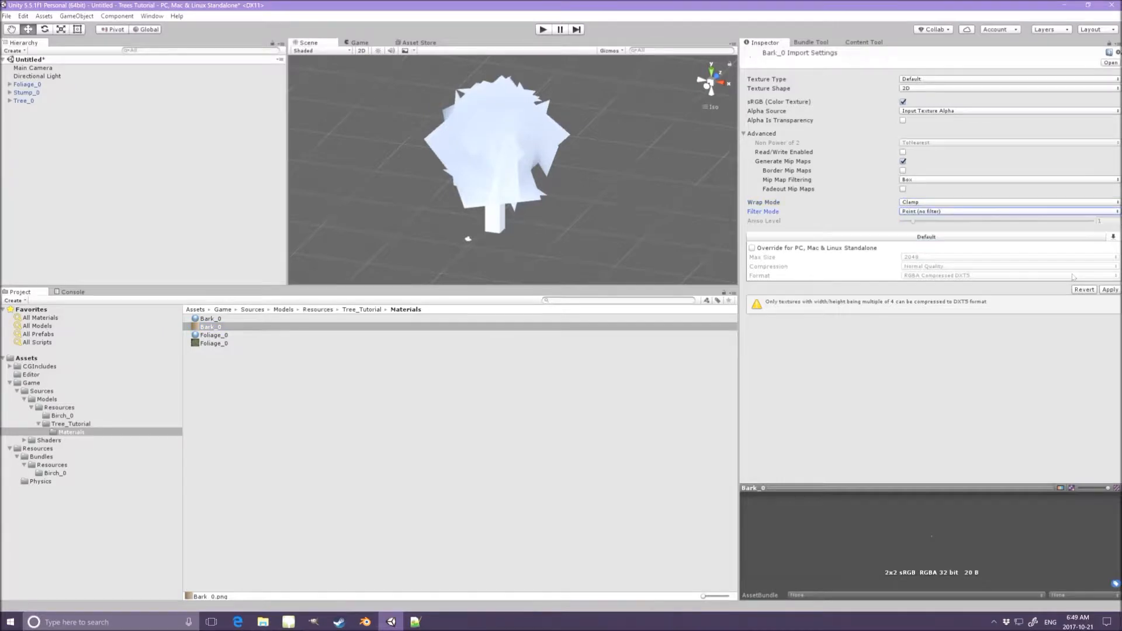
left_click(1110, 289)
Enable Alpha Is Transparency on the Foliage_0 texture, set its filter mode to Trilinear and aniso level to 16, and apply the settings.
left_click(214, 343)
left_click(903, 121)
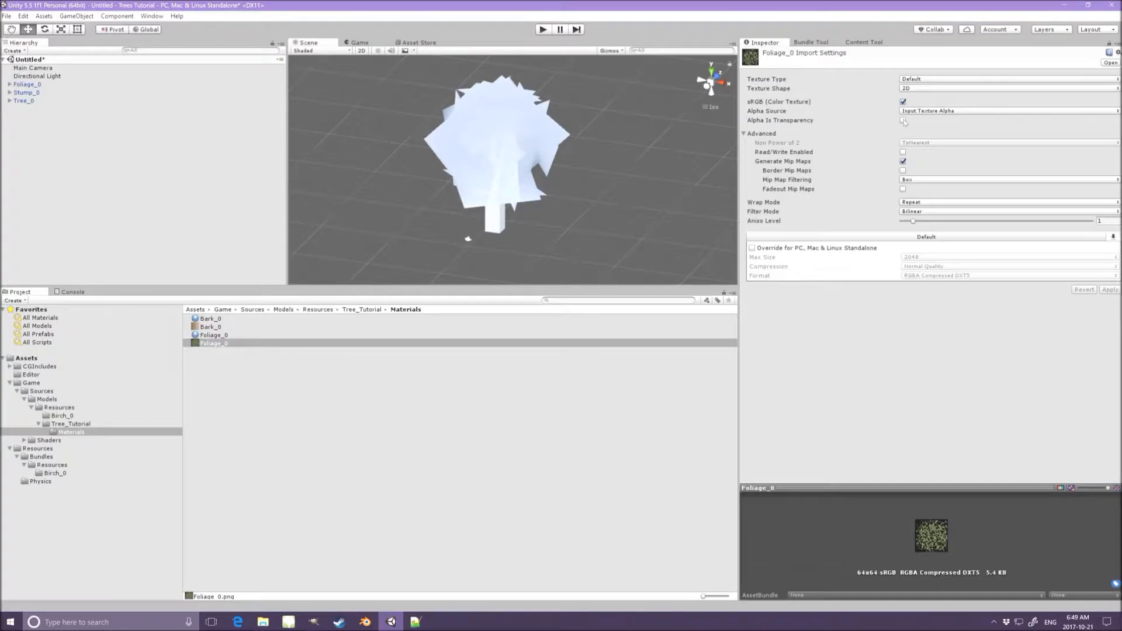
left_click(921, 212)
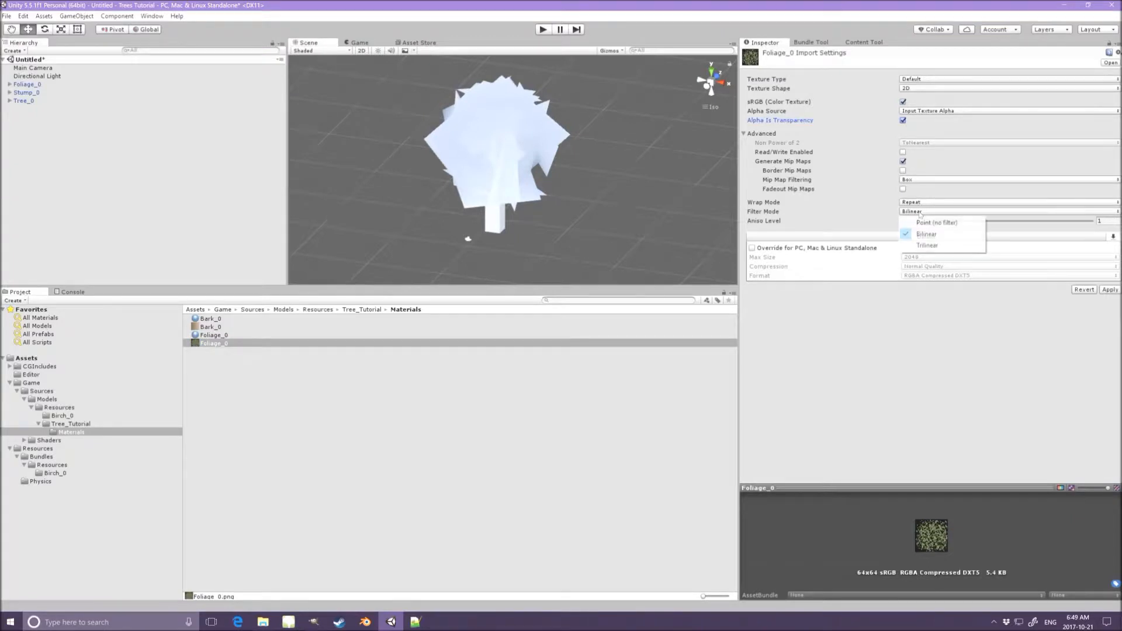
left_click(919, 245)
left_click(1104, 221)
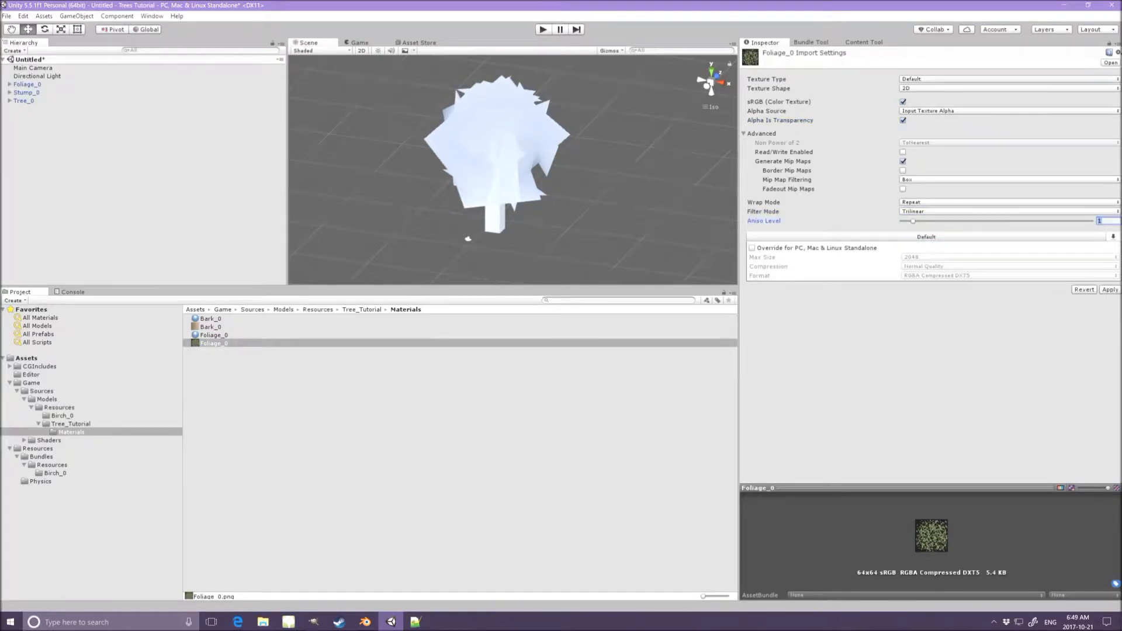
type("16")
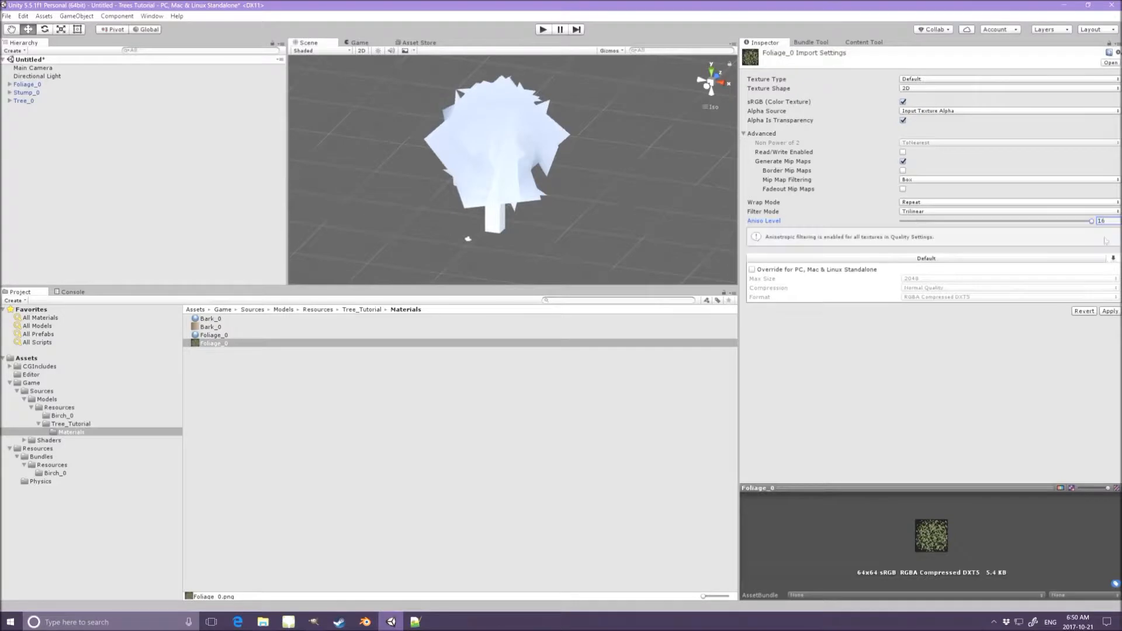
left_click(1108, 311)
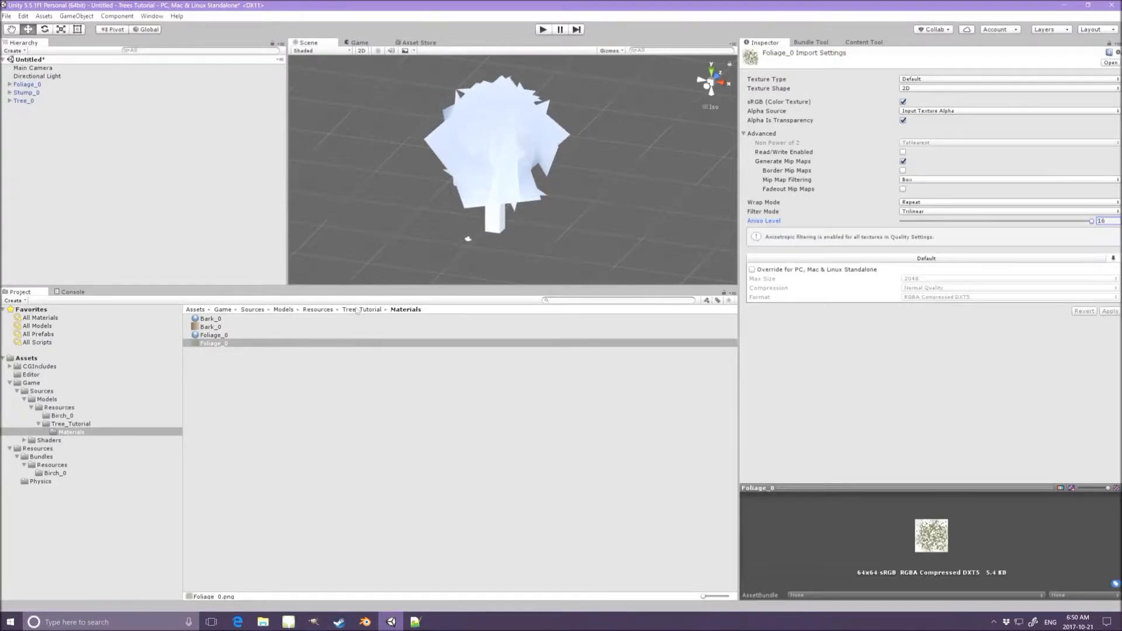
Assign the Foliage_0 and Bark_0 textures as the albedo maps of their matching materials.
left_click(214, 336)
left_click_drag(214, 344, 1104, 99)
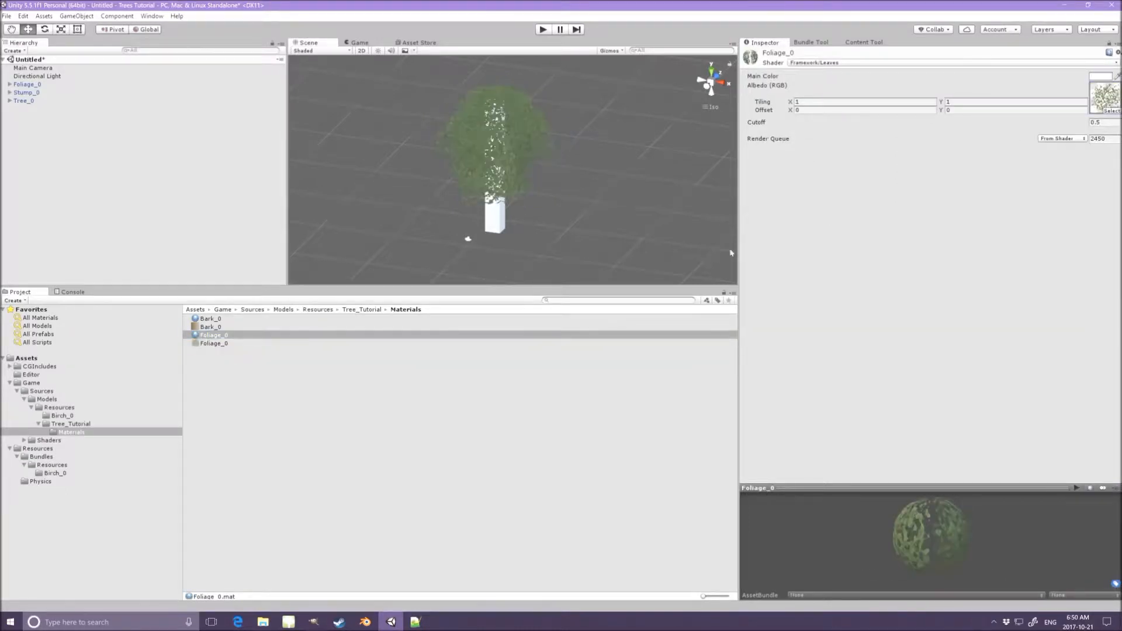
left_click(210, 319)
left_click_drag(211, 327, 751, 98)
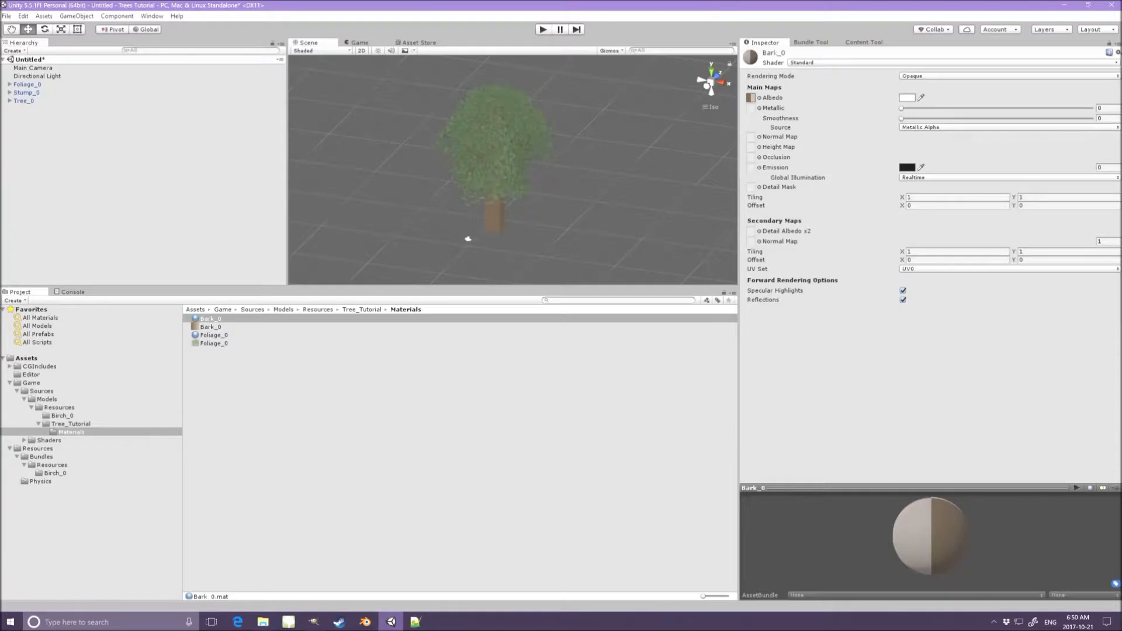
Set both the tag and the layer of the three Foliage meshes and Tree_0's three Model meshes to Resource.
left_click(9, 85)
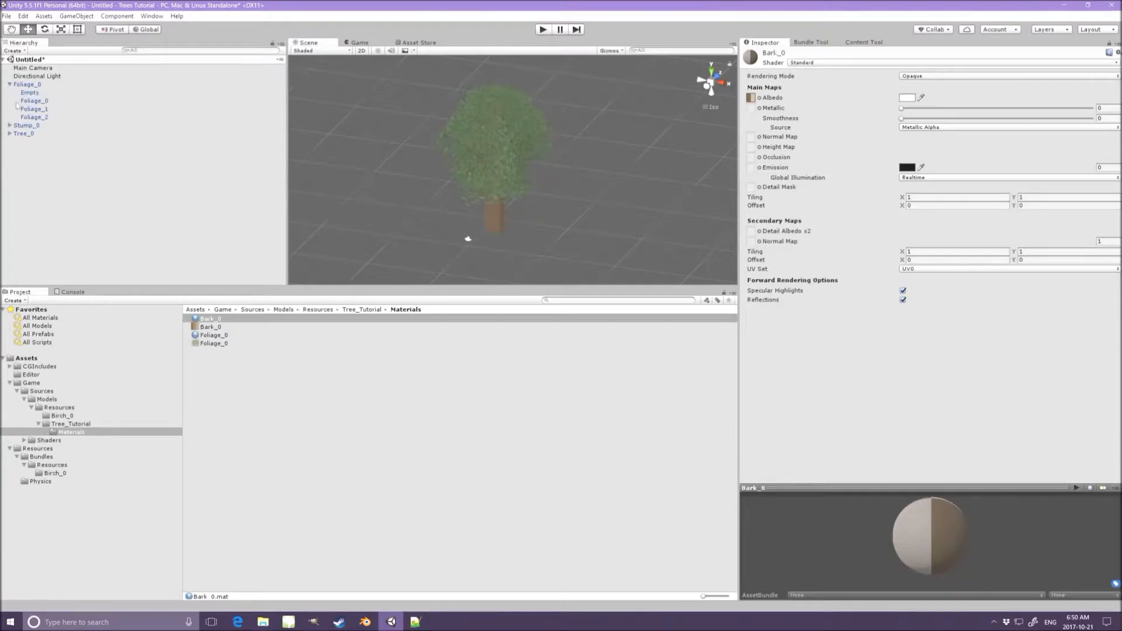
left_click(9, 133)
left_click(32, 142)
left_click(32, 158, "shift")
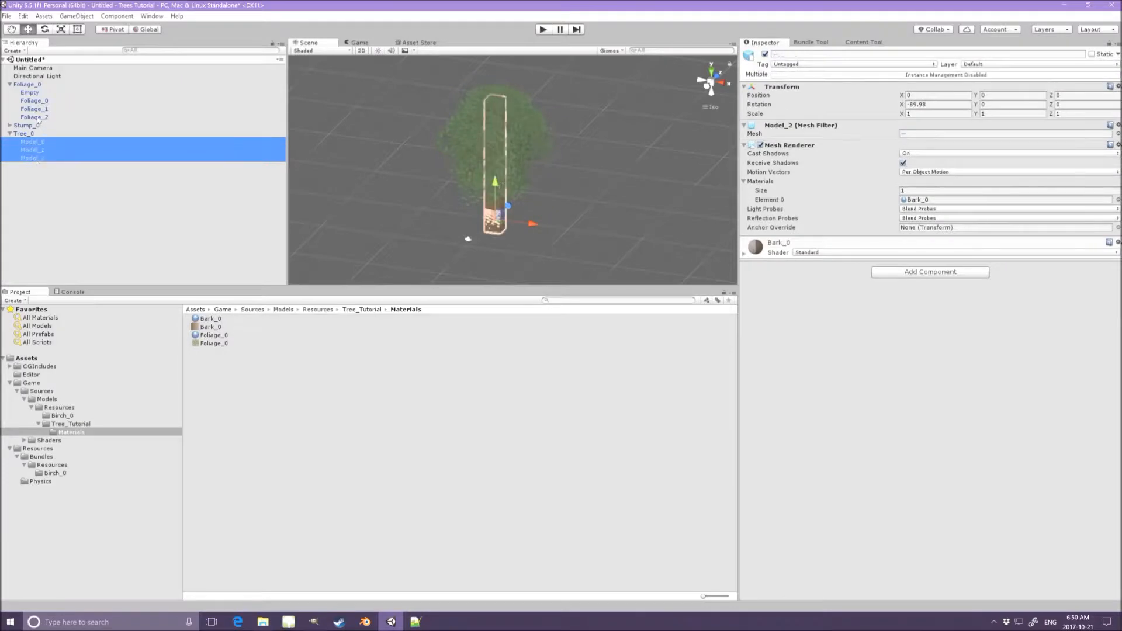
left_click(37, 116, "ctrl")
left_click(38, 109, "ctrl")
left_click(39, 102, "ctrl")
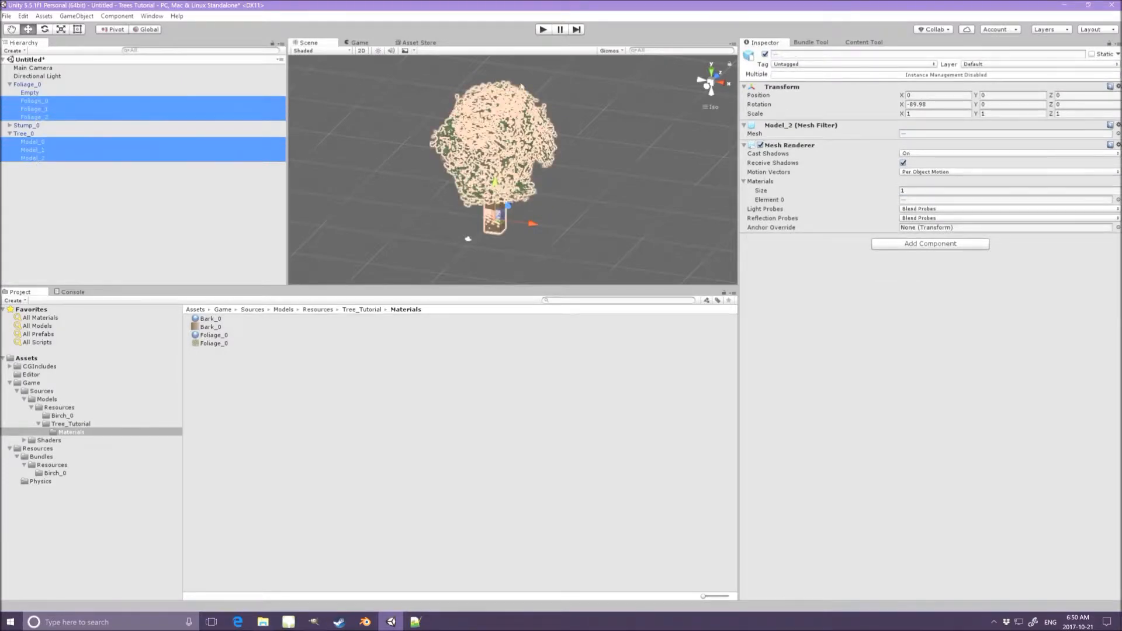
left_click(804, 65)
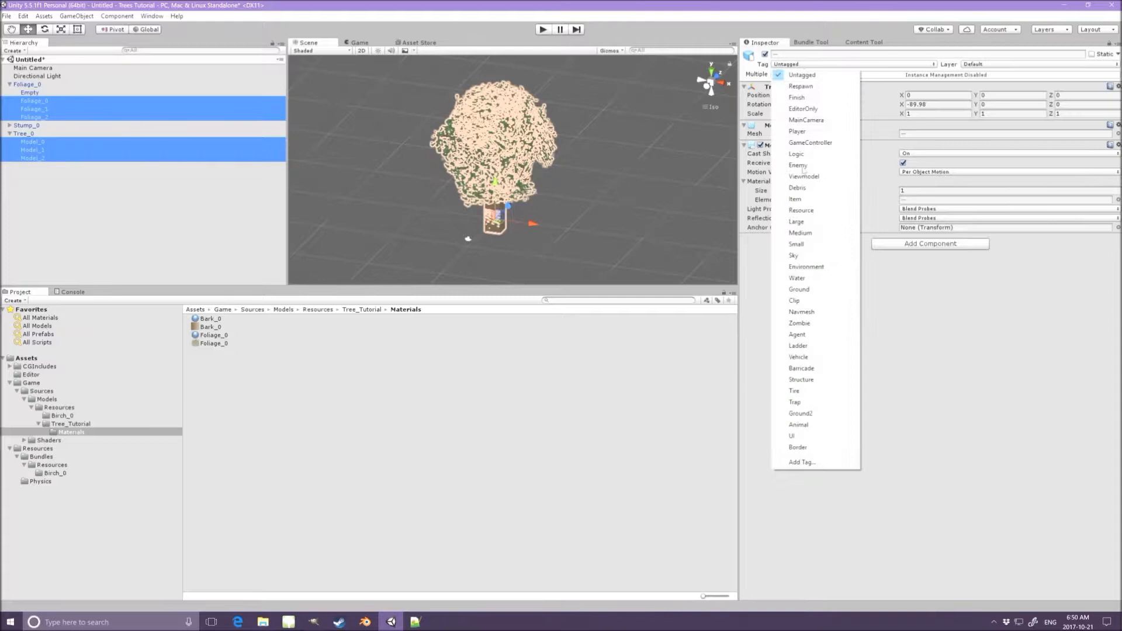
left_click(805, 210)
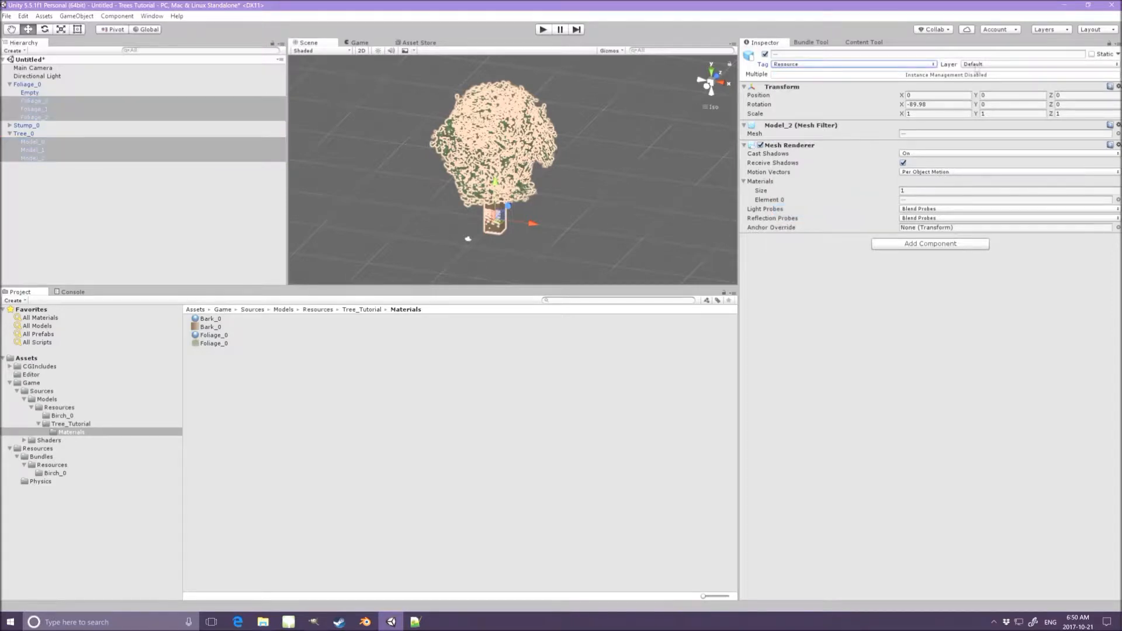
left_click(975, 66)
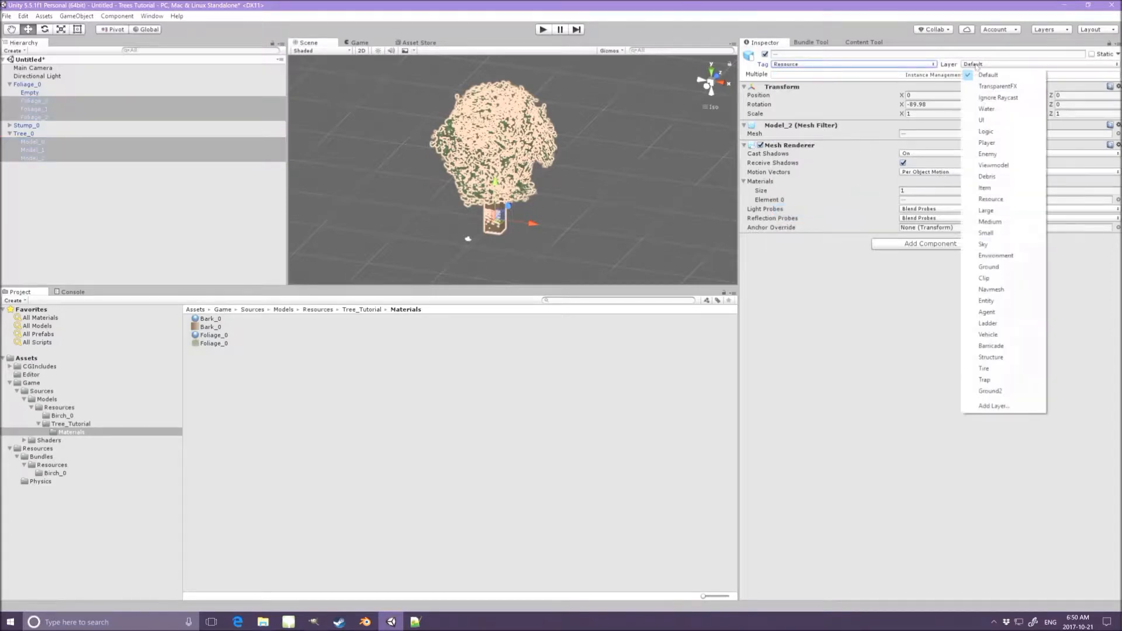
left_click(990, 199)
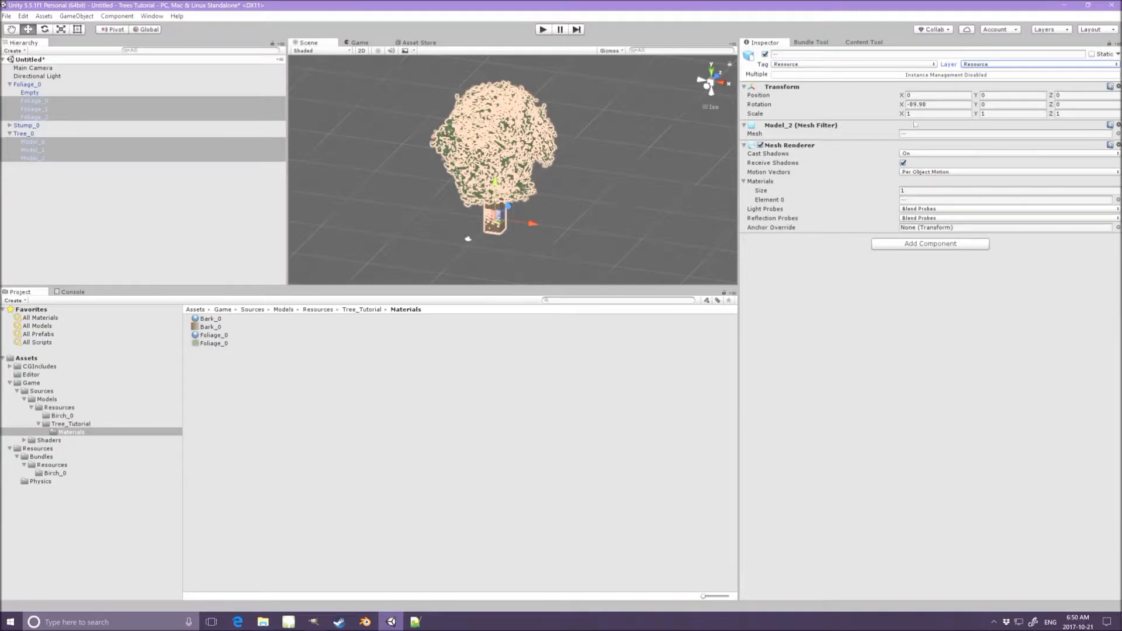
Move the Foliage and tree Model meshes out to the scene root and delete their former Foliage_0 and Tree_0 parents.
left_click_drag(45, 119, 41, 238)
key("Return")
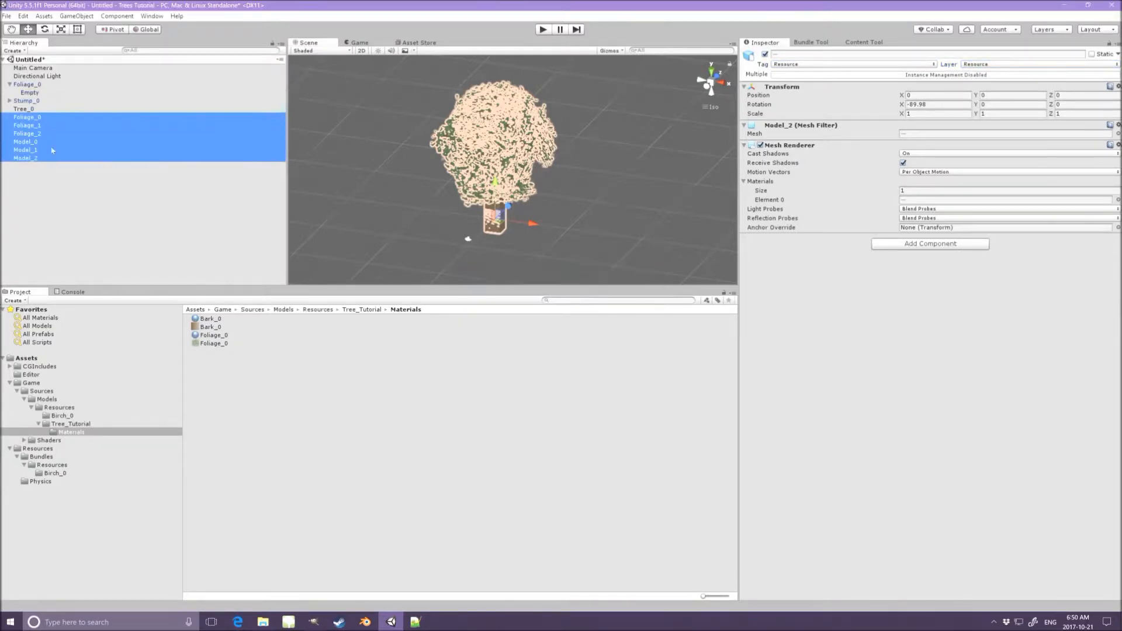
left_click(27, 84, "ctrl")
key("Delete")
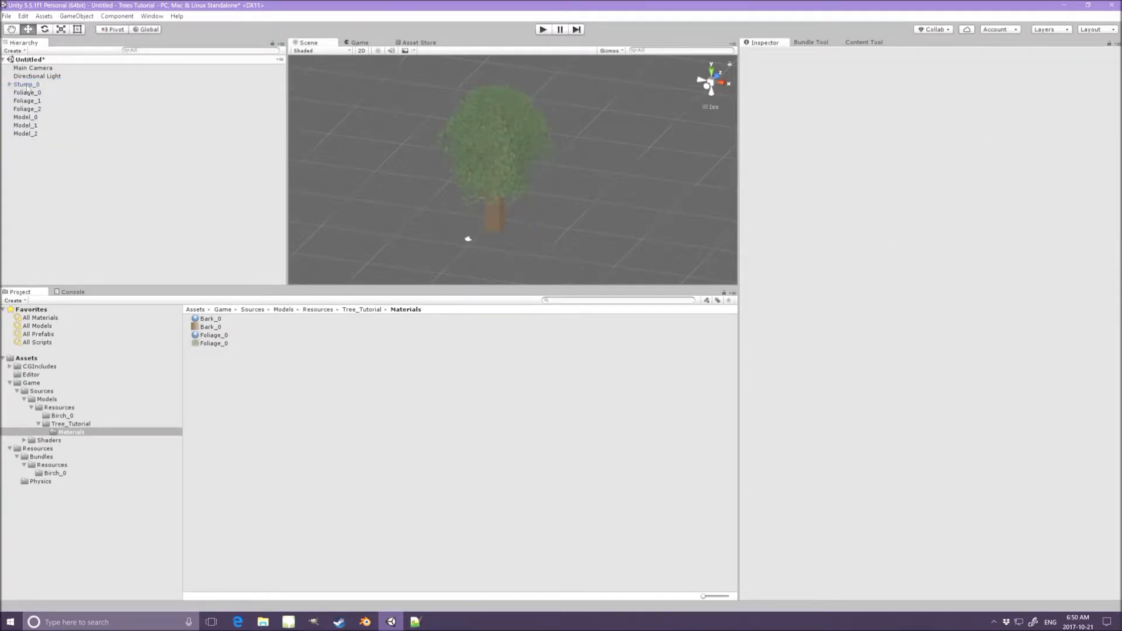
Set both the tag and the layer of Stump_0's three Model meshes to Debris, then collapse Stump_0 and clear the selection.
left_click(10, 85)
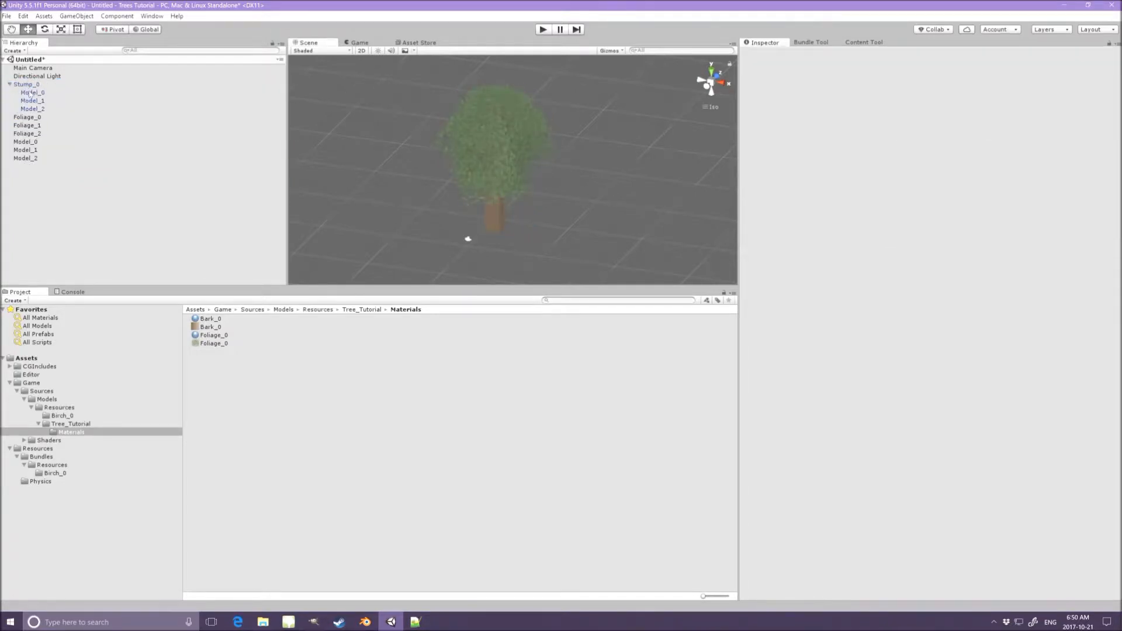
left_click(29, 92)
left_click(32, 109, "shift")
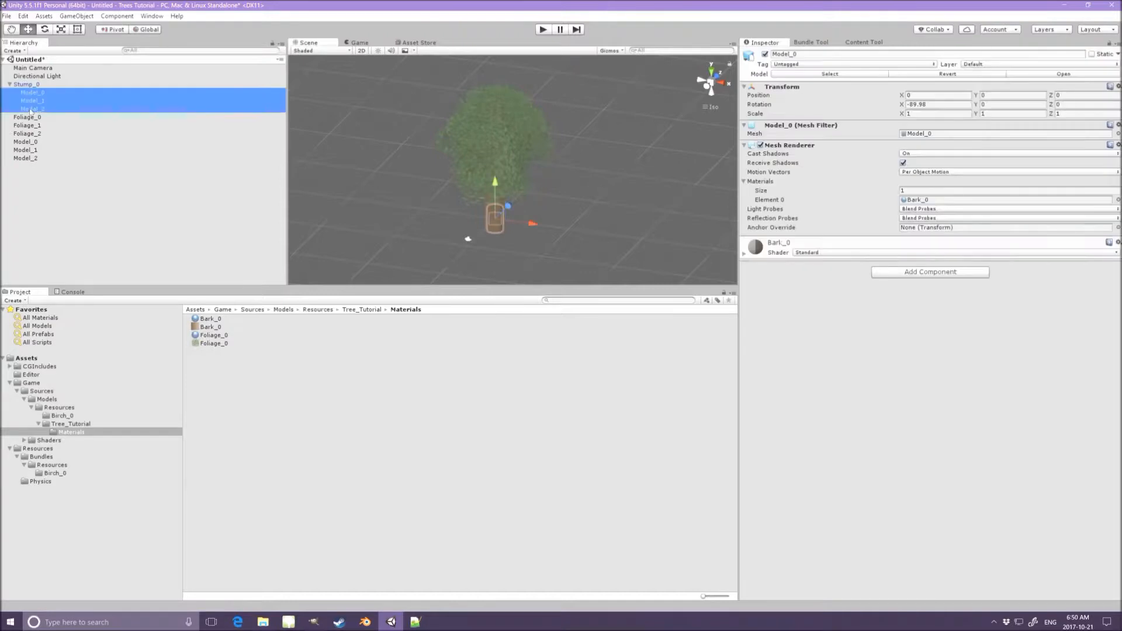
left_click(793, 65)
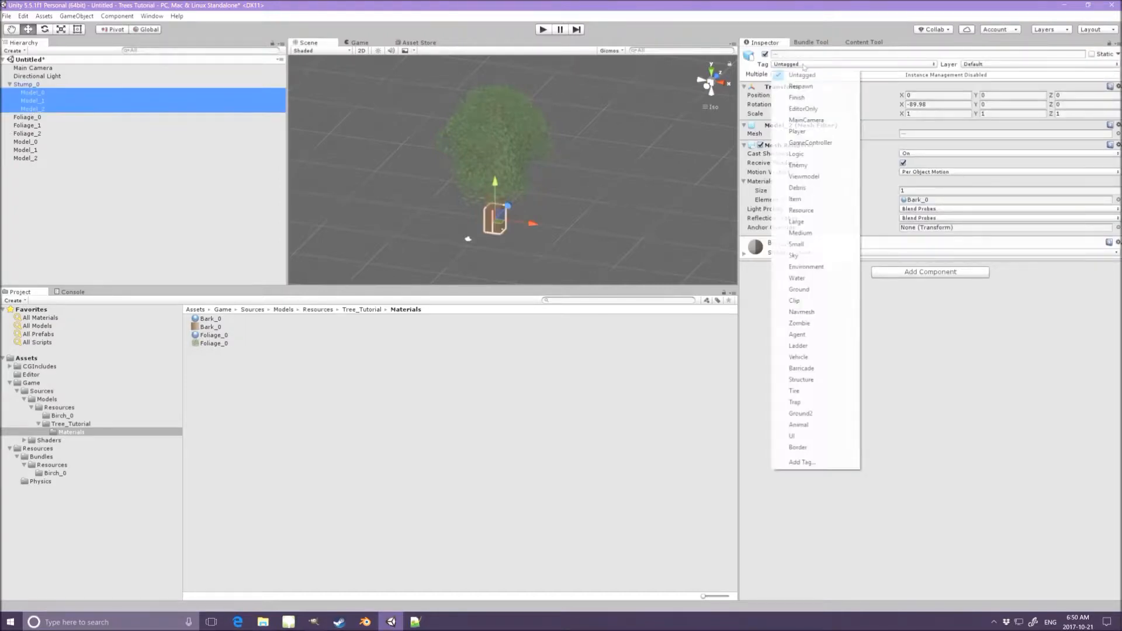
left_click(804, 188)
left_click(972, 65)
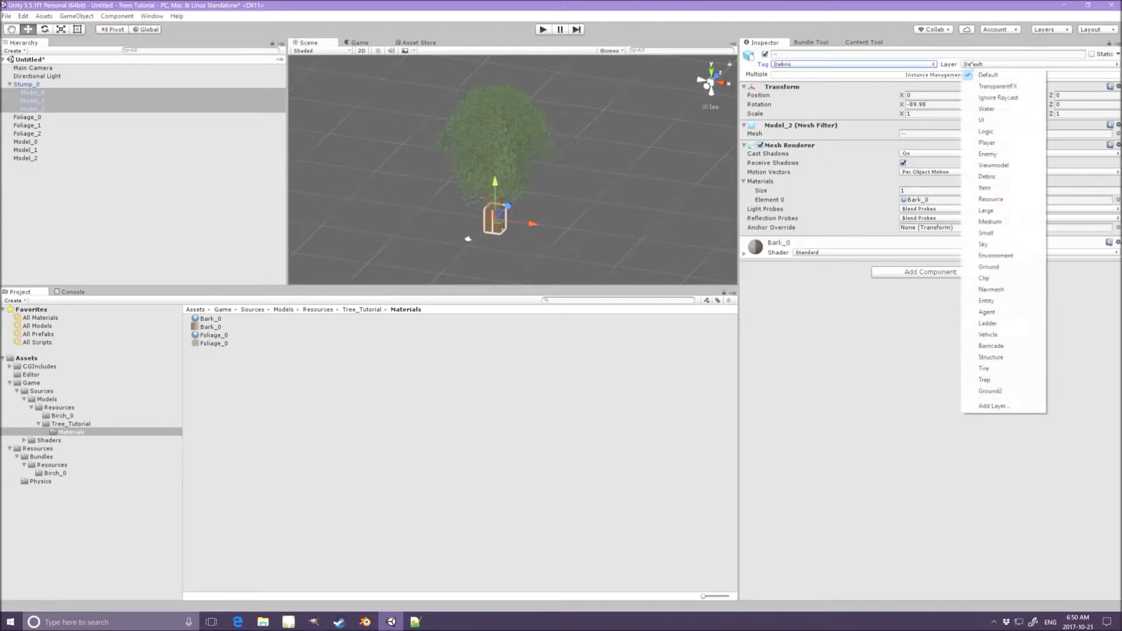
left_click(989, 177)
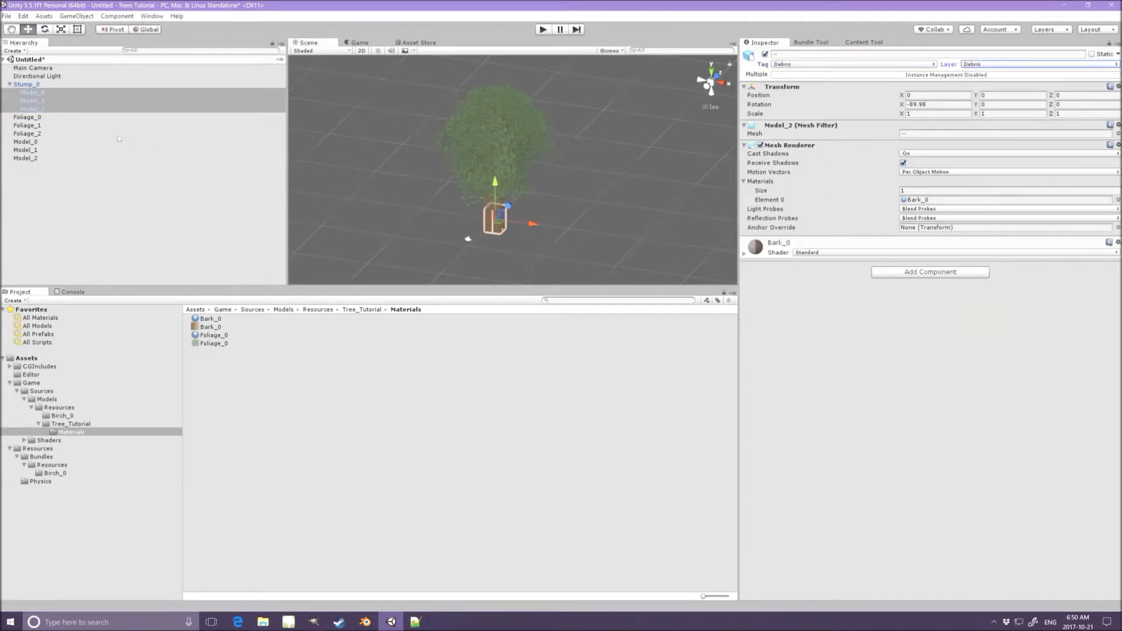
left_click(29, 94)
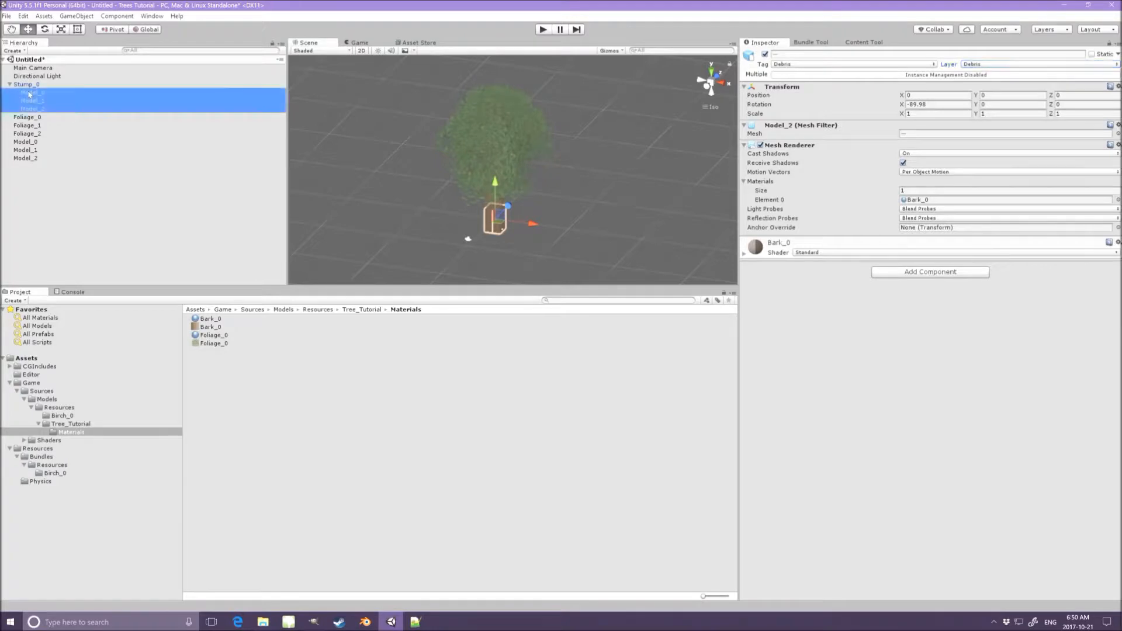
left_click(29, 86)
left_click(10, 85)
left_click(41, 182)
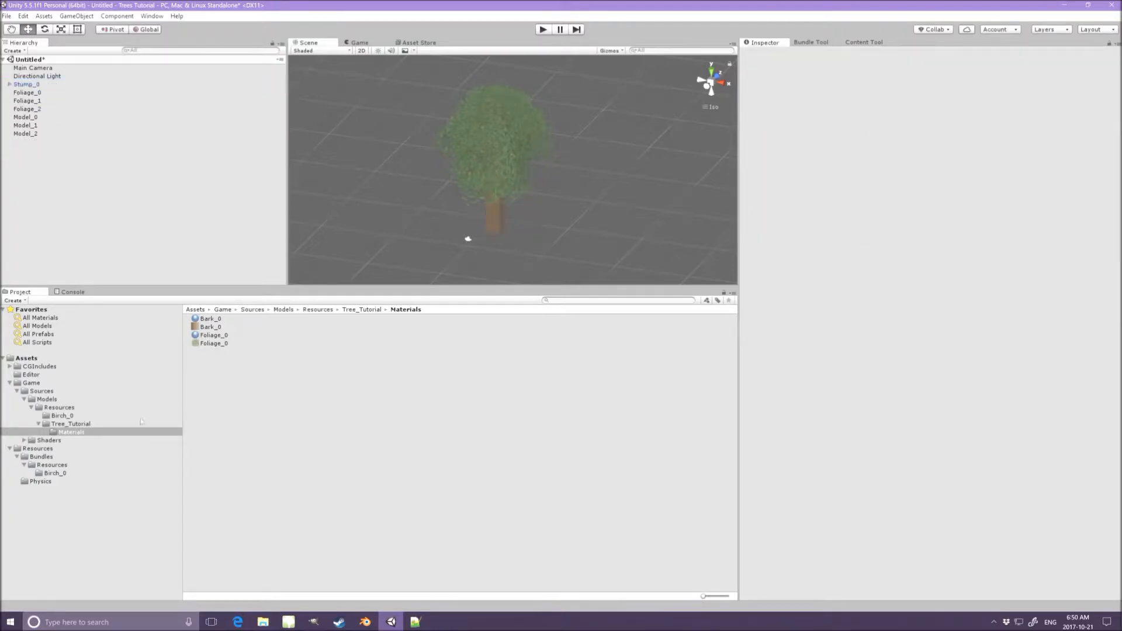
Duplicate the Birch_0 folder in Bundles/Resources, rename the copy Tree_Tutorial and open it.
left_click(52, 465)
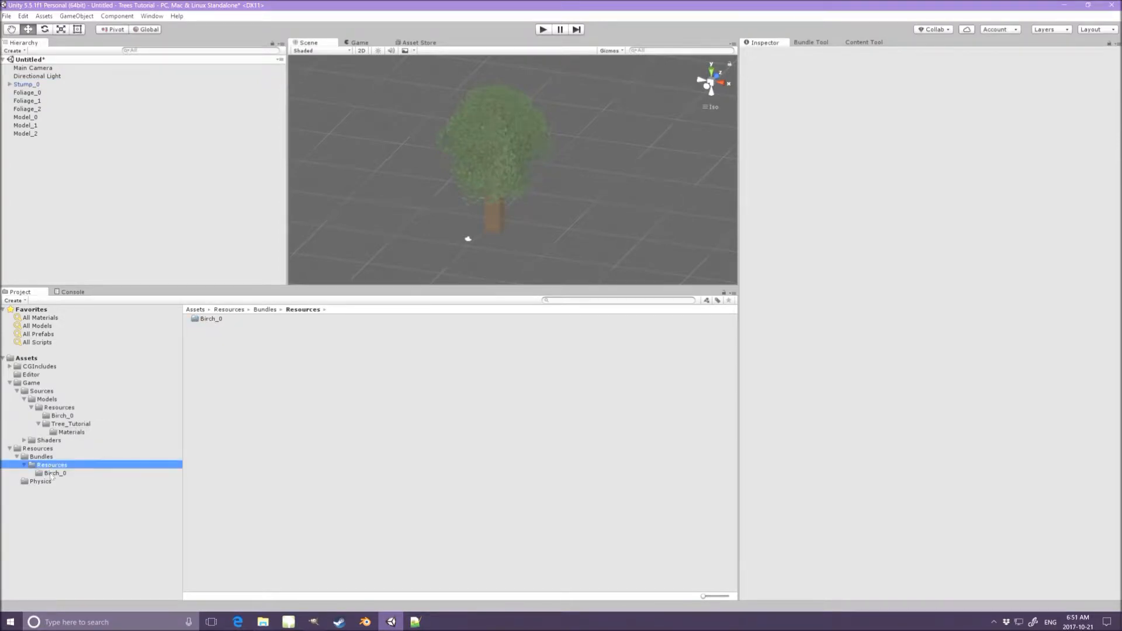
left_click(51, 474)
left_click(51, 466)
left_click(219, 321)
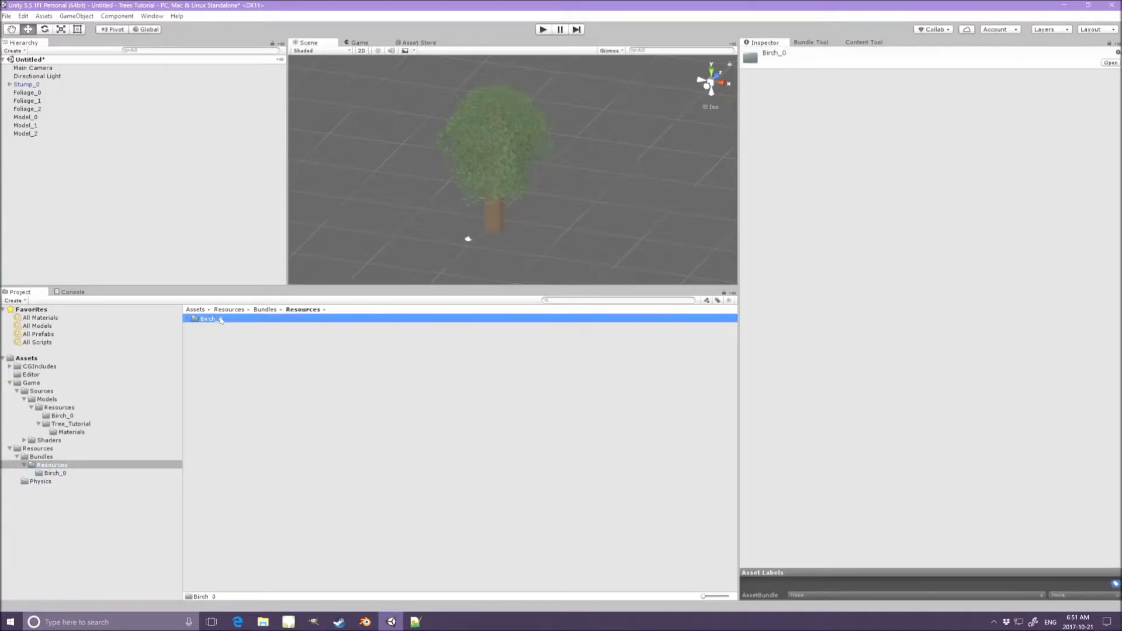
key("ctrl+d")
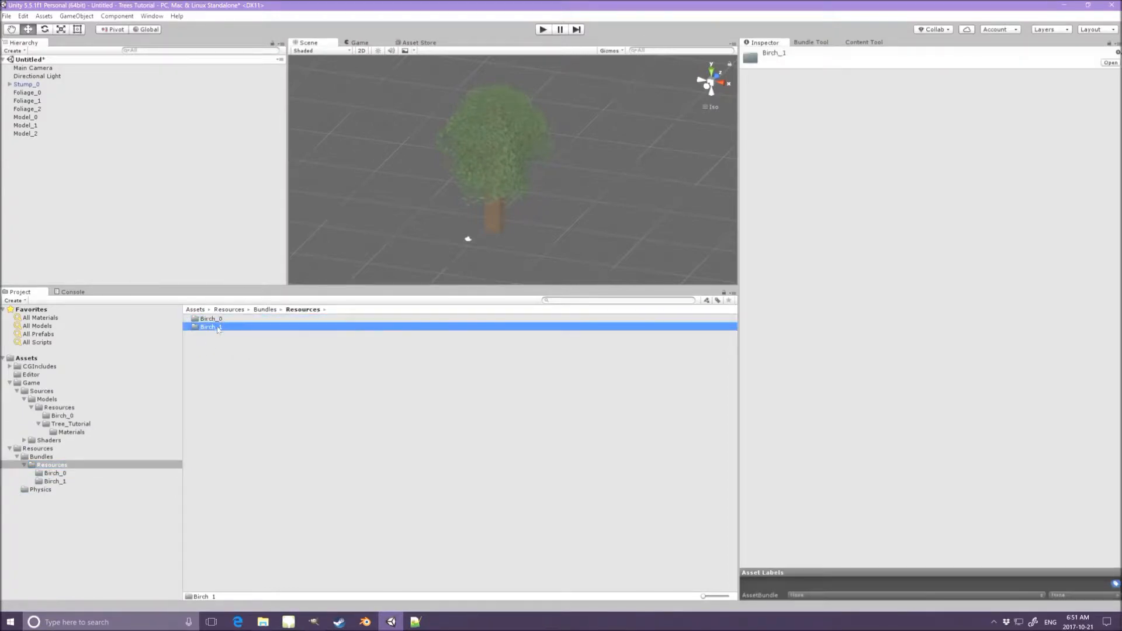
left_click(211, 327)
type("Tre")
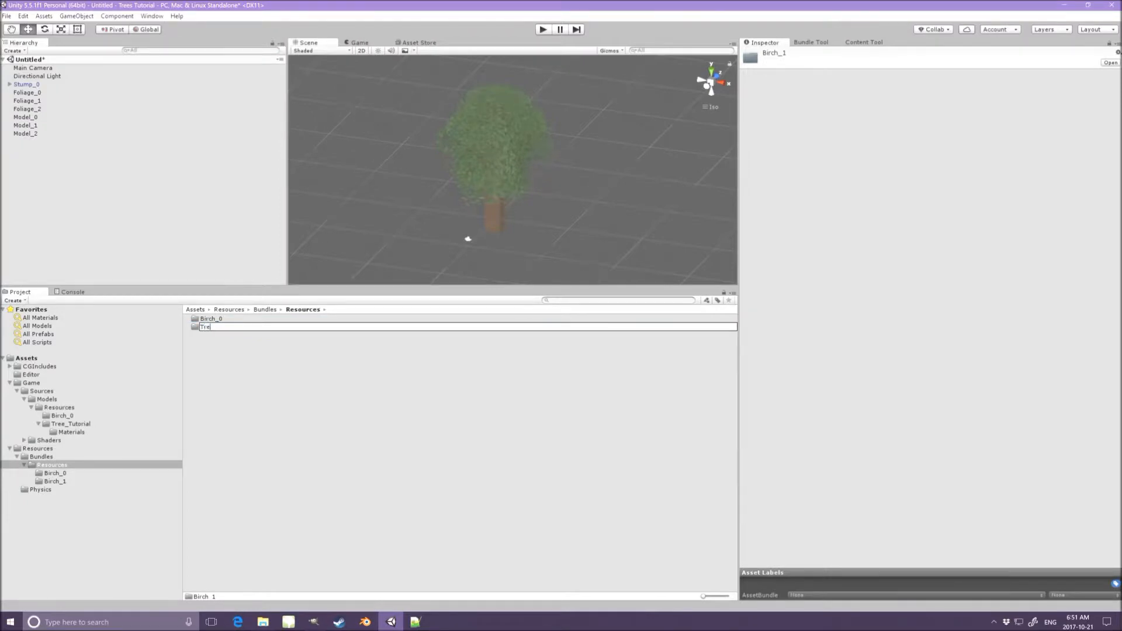
type("e_Tutorial")
key("Return")
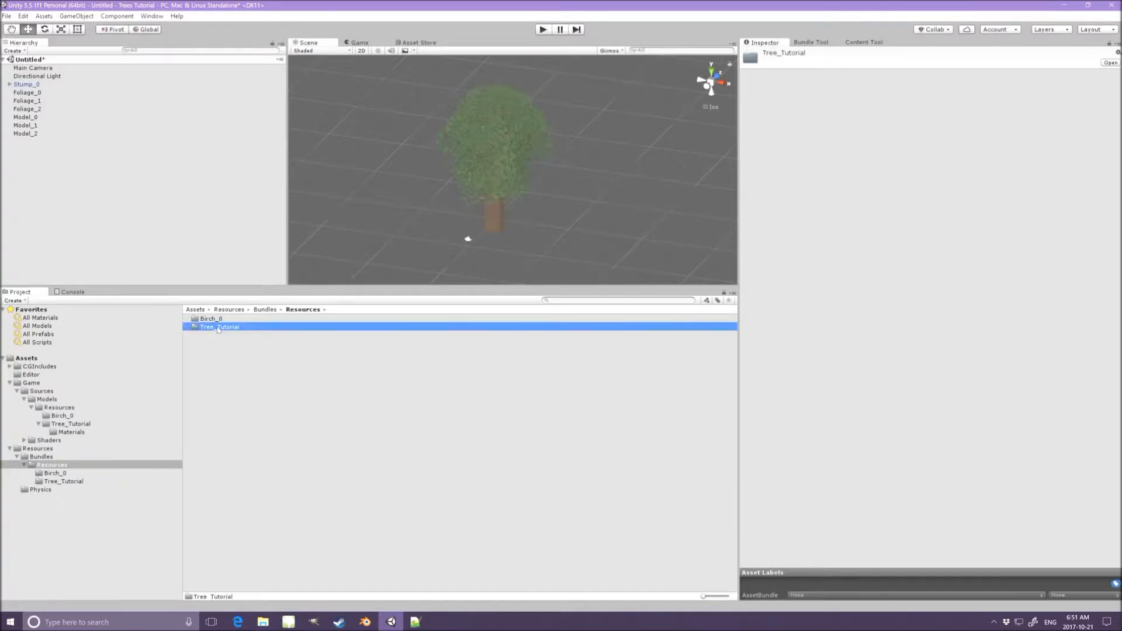
double_click(243, 327)
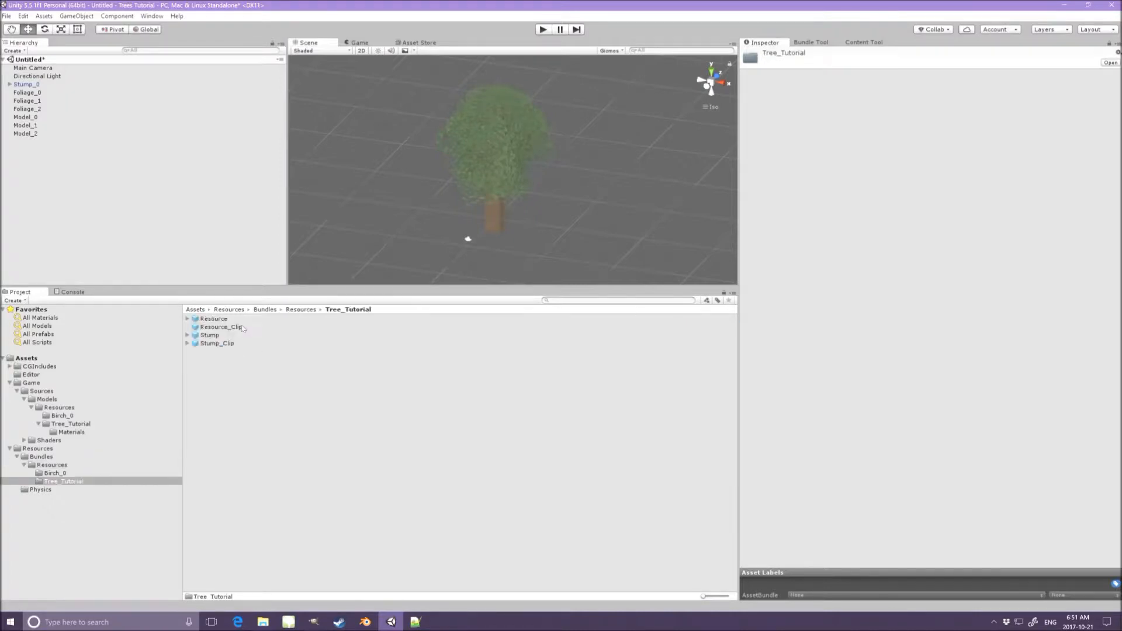
Place the Resource, Resource_Clip, Stump and Stump_Clip prefabs in the scene, and delete their assets from the Tree_Tutorial folder.
left_click(208, 319)
left_click(214, 344, "shift")
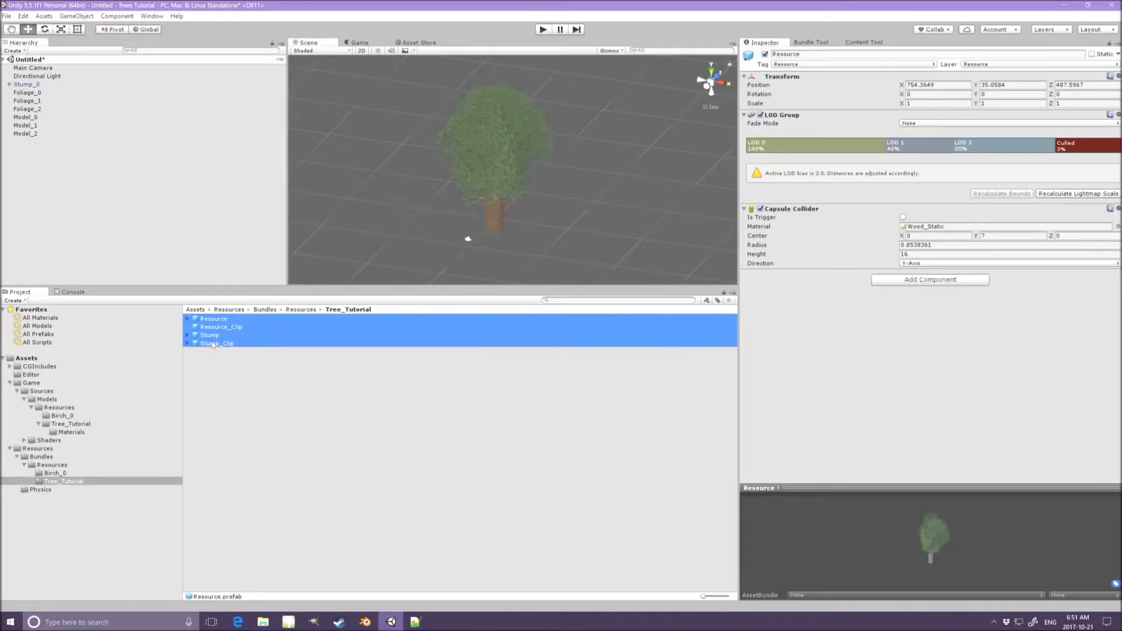
left_click_drag(214, 339, 125, 249)
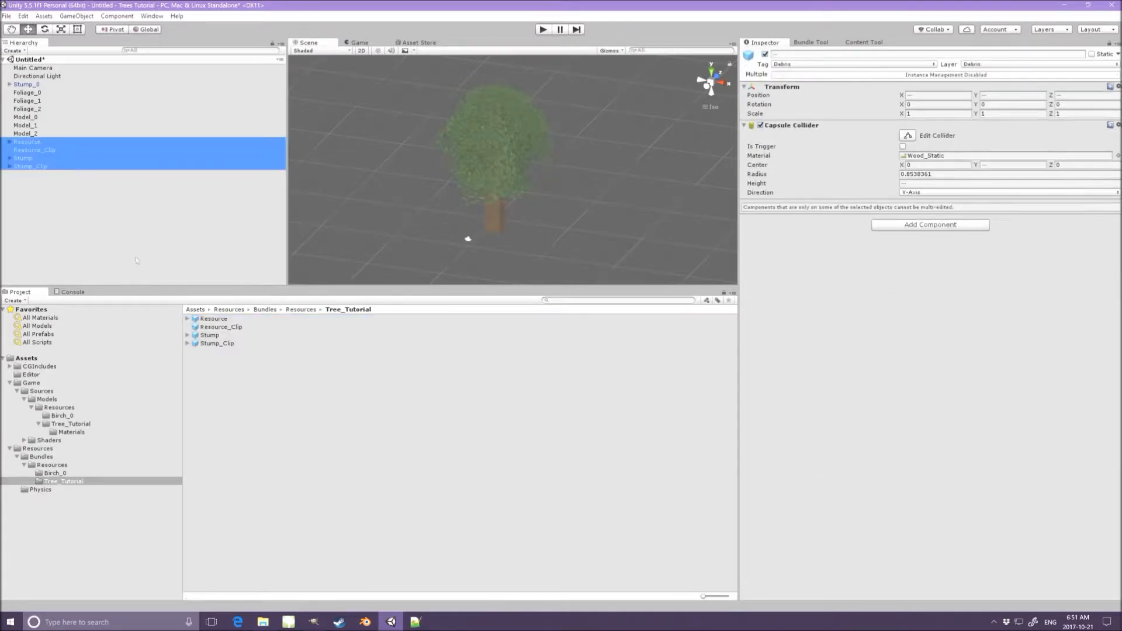
left_click(211, 328)
left_click(216, 344, "shift")
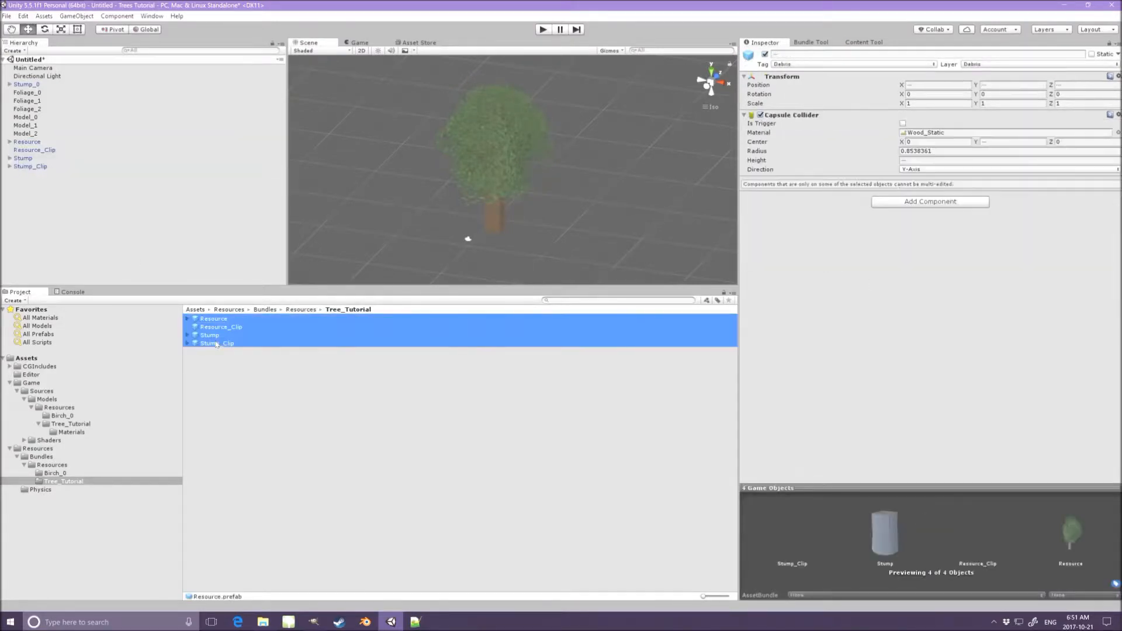
key("Delete")
key("Return")
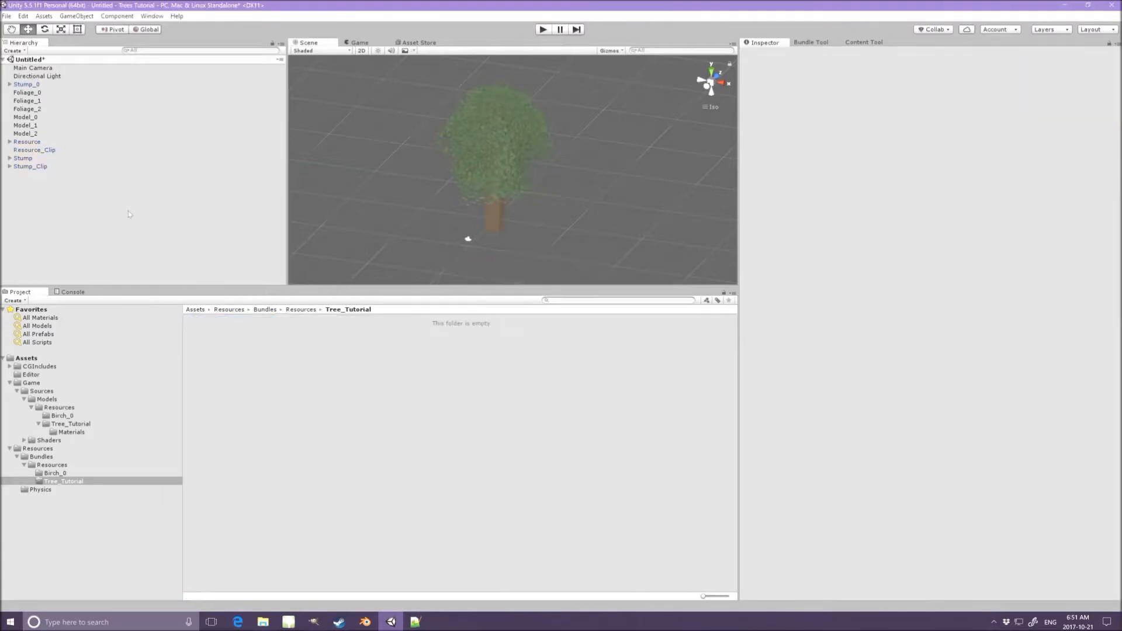
Reset the position of the Resource, Resource_Clip, Stump and Stump_Clip objects in the scene.
left_click(22, 142)
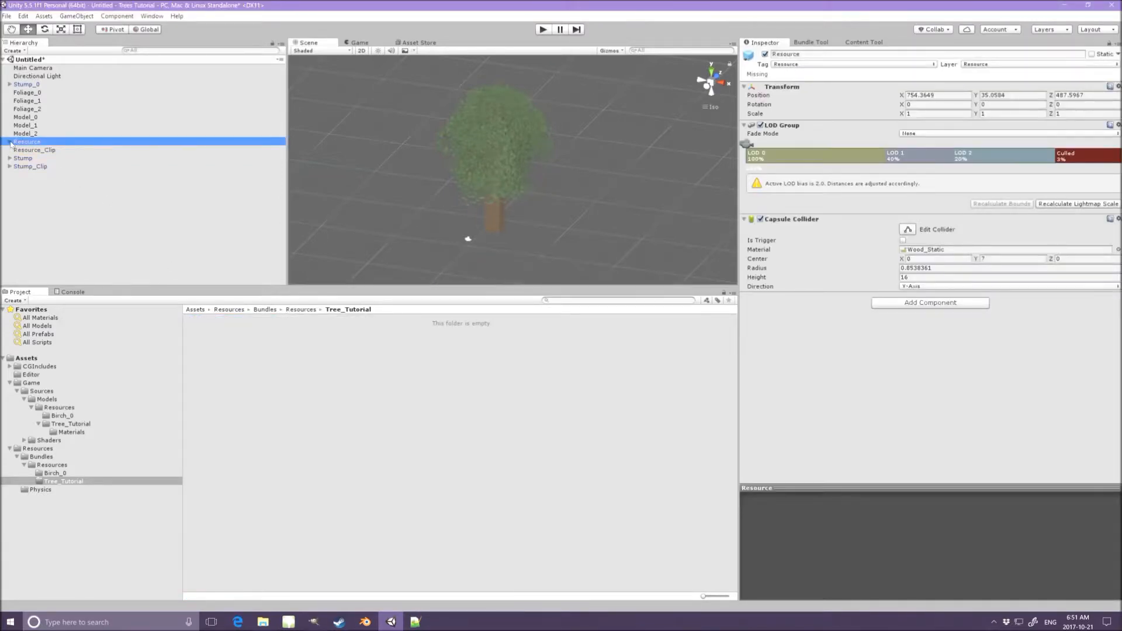
left_click(30, 166)
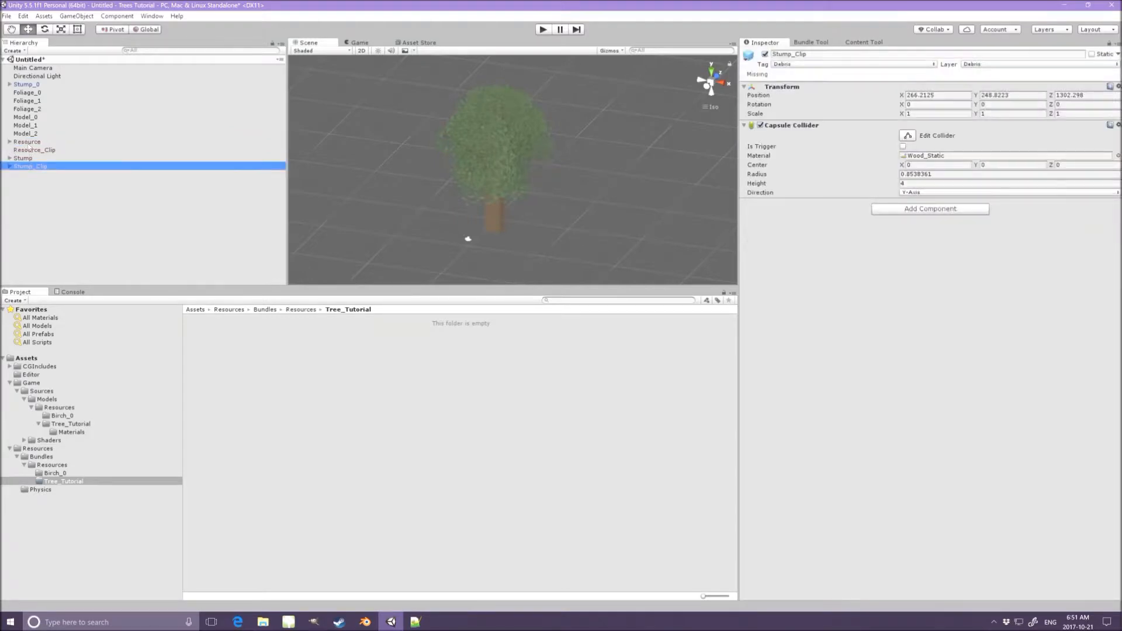
left_click(28, 143, "shift")
left_click(1118, 86)
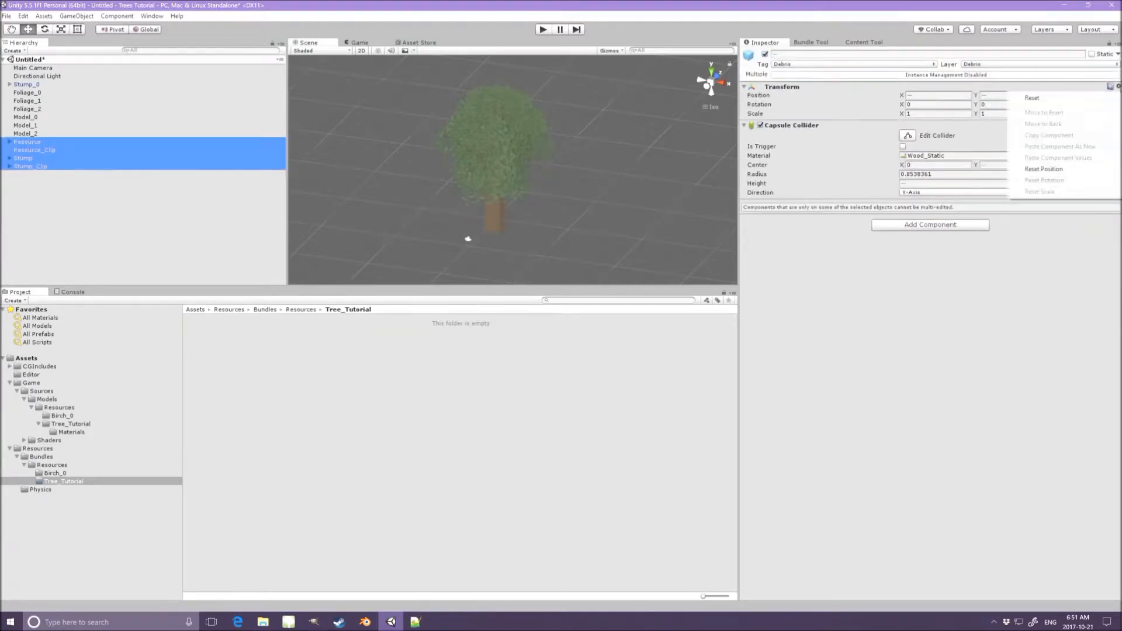
left_click(1044, 169)
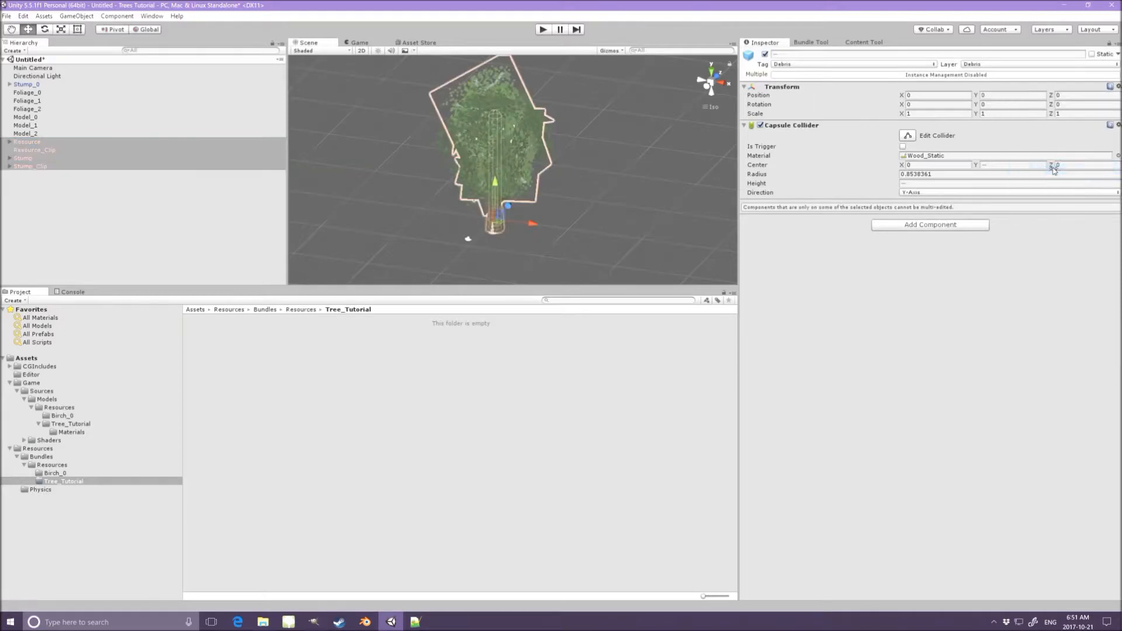
Delete the old Foliage and Model meshes nested inside Resource's Model_0 to Model_2, and Stump's three Model meshes, keeping Block.
left_click(10, 142)
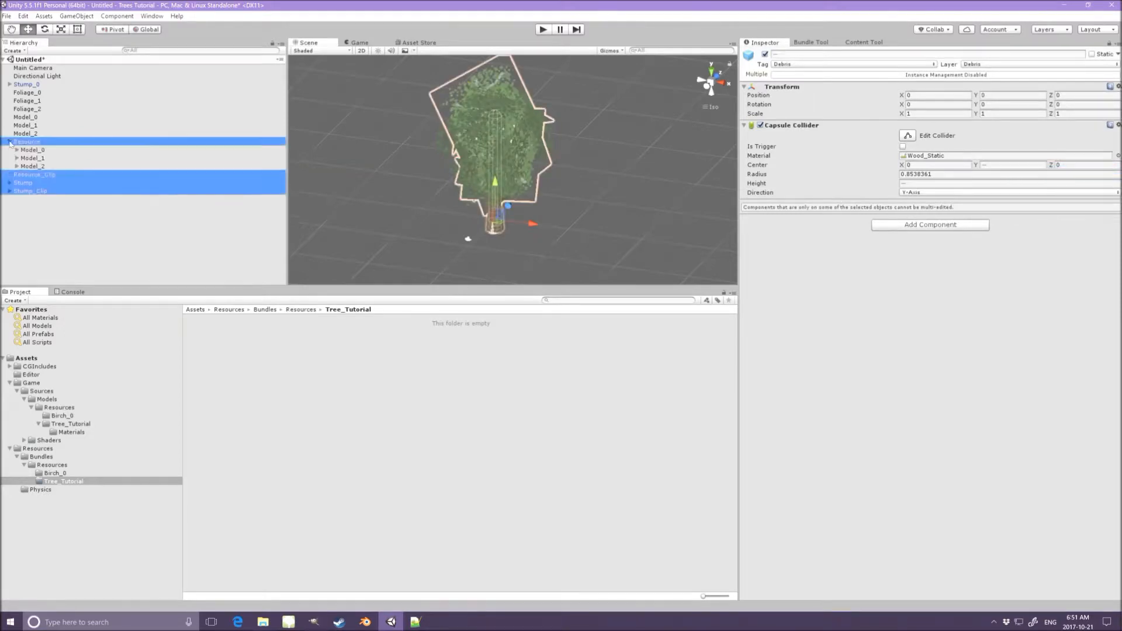
left_click(8, 183)
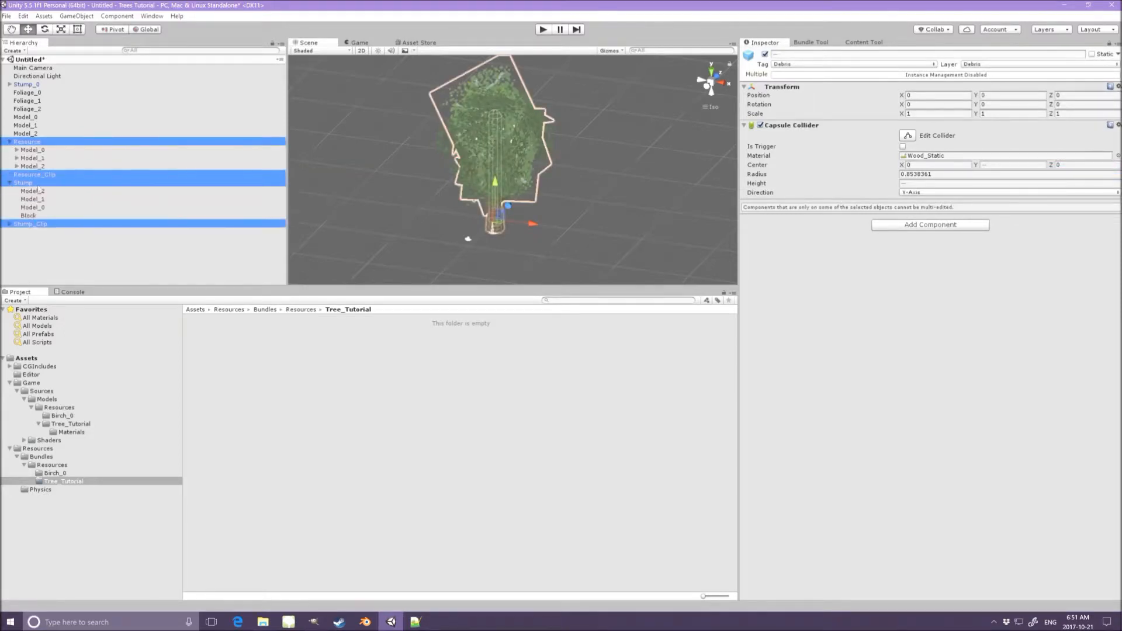
left_click(16, 150)
left_click(17, 175)
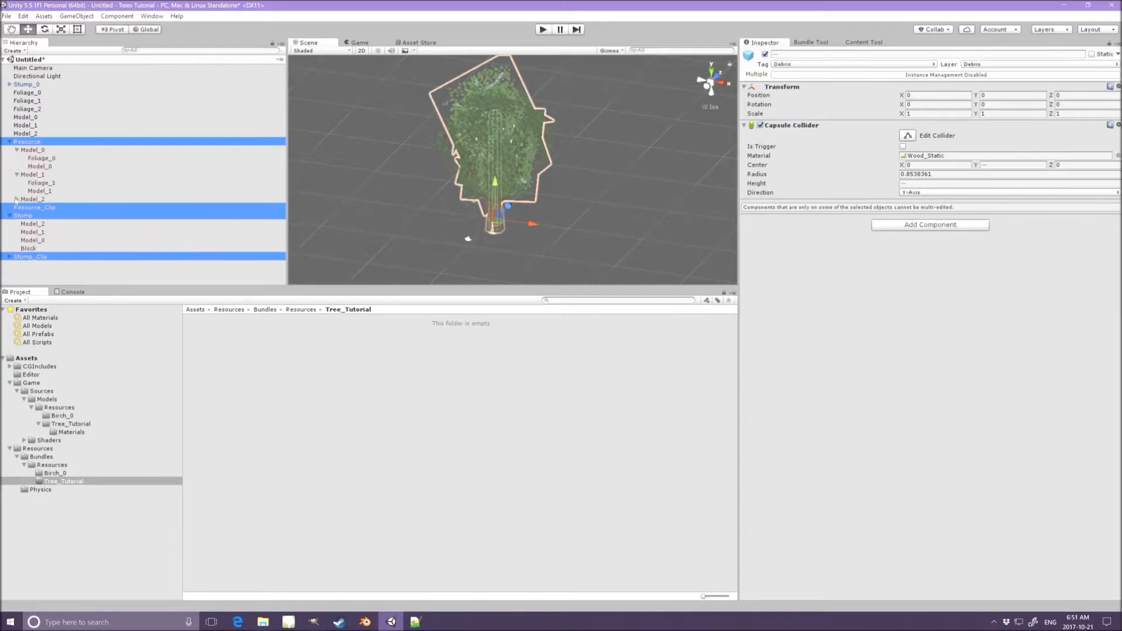
left_click(17, 200)
left_click(39, 159)
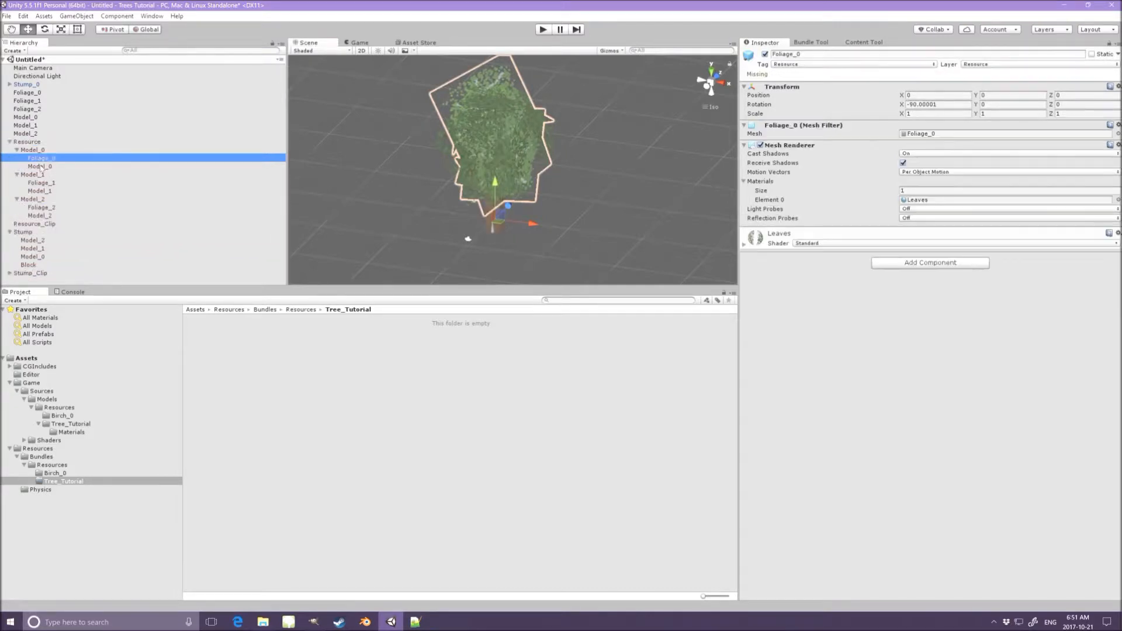
left_click(40, 166, "ctrl")
left_click(41, 183, "ctrl")
left_click(39, 191, "ctrl")
left_click(40, 208, "ctrl")
left_click(42, 216, "ctrl")
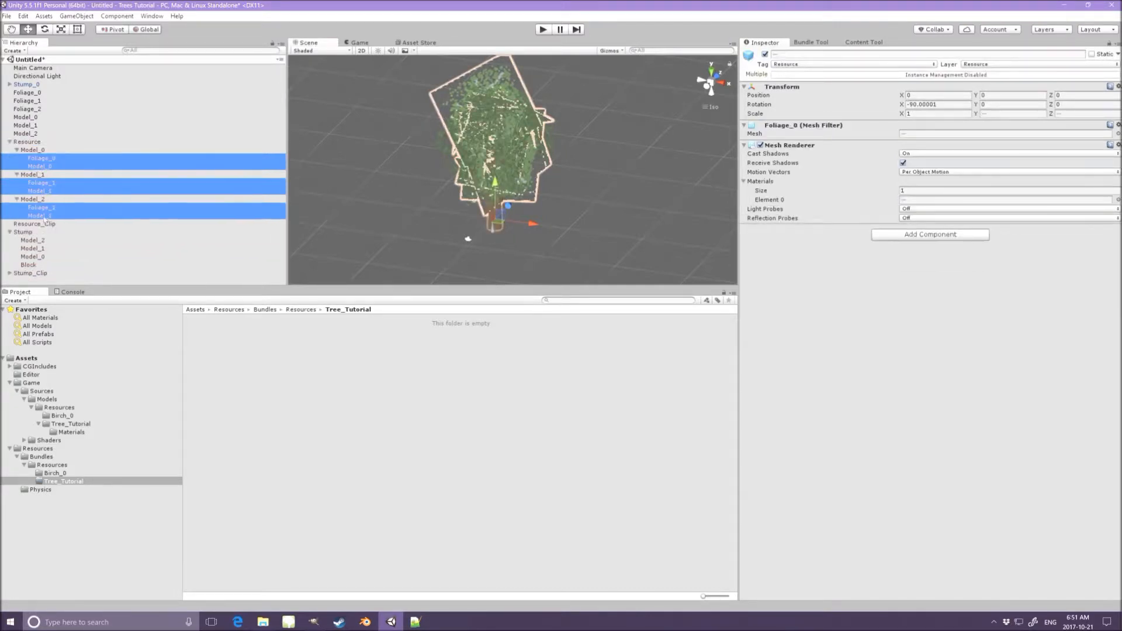
left_click(33, 240, "ctrl")
left_click(35, 248, "ctrl")
left_click(37, 257, "ctrl")
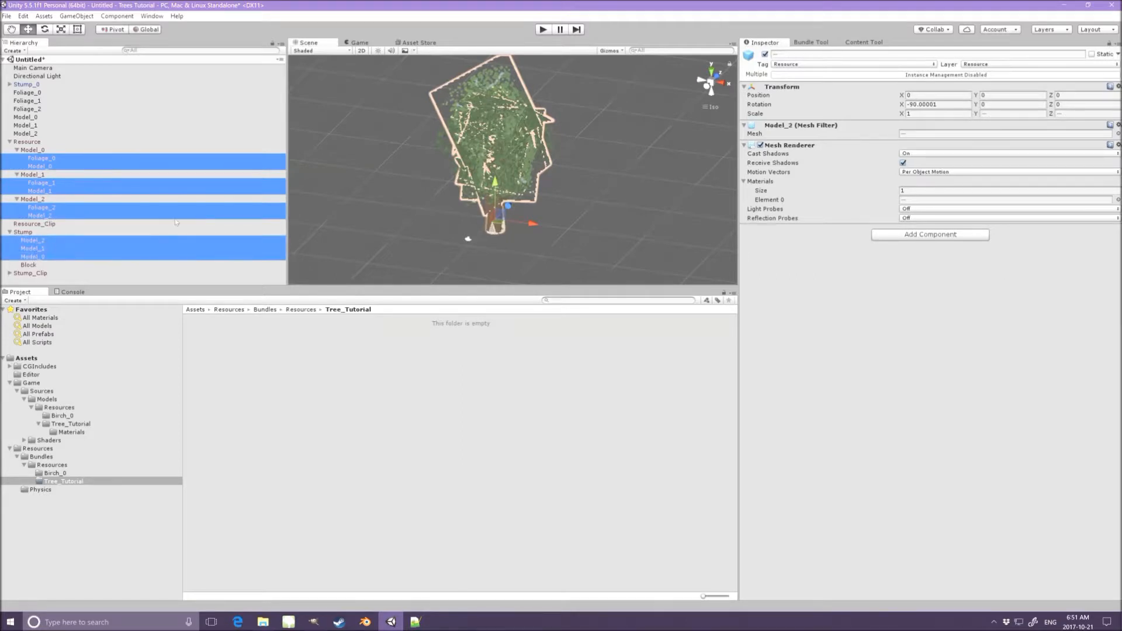
key("Delete")
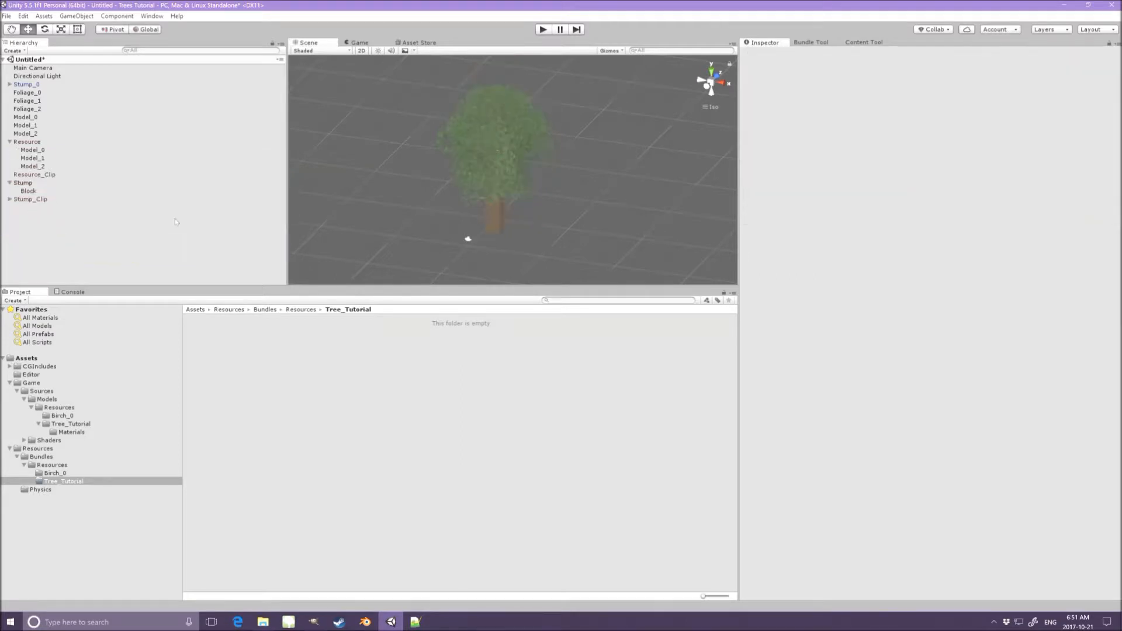
Parent each root-level Foliage and Model mesh pair to the matching Model_0, Model_1 or Model_2 object inside Resource.
left_click(29, 118)
left_click(27, 92, "ctrl")
left_click_drag(27, 92, 37, 151)
left_click(19, 92)
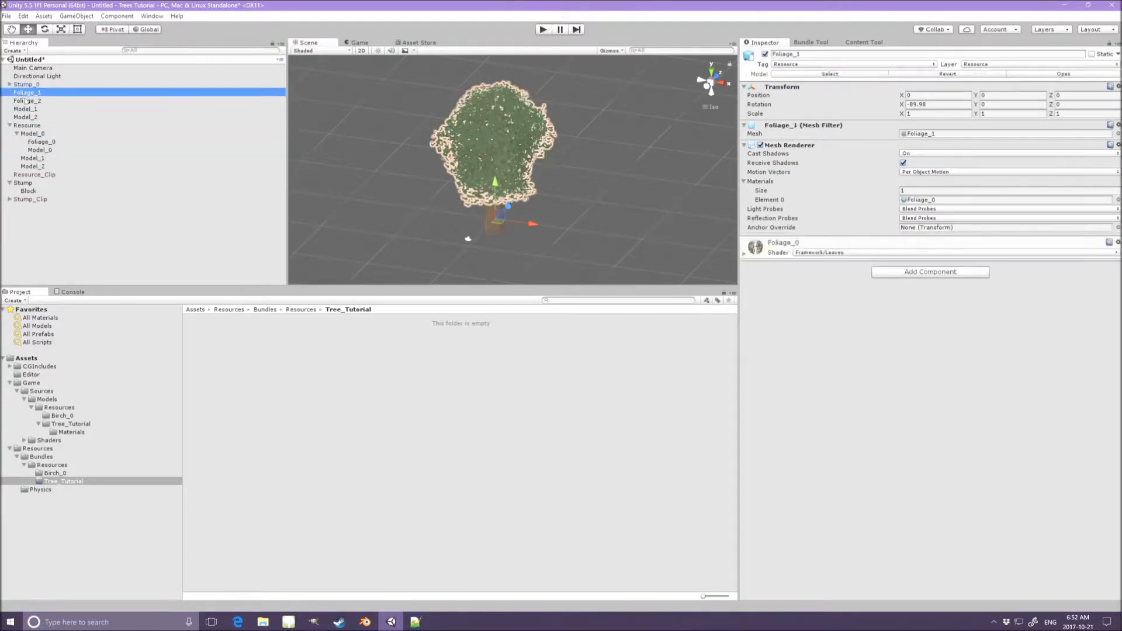
left_click(28, 109, "ctrl")
left_click_drag(27, 108, 43, 159)
left_click(28, 94)
left_click(31, 102, "ctrl")
left_click_drag(32, 103, 35, 166)
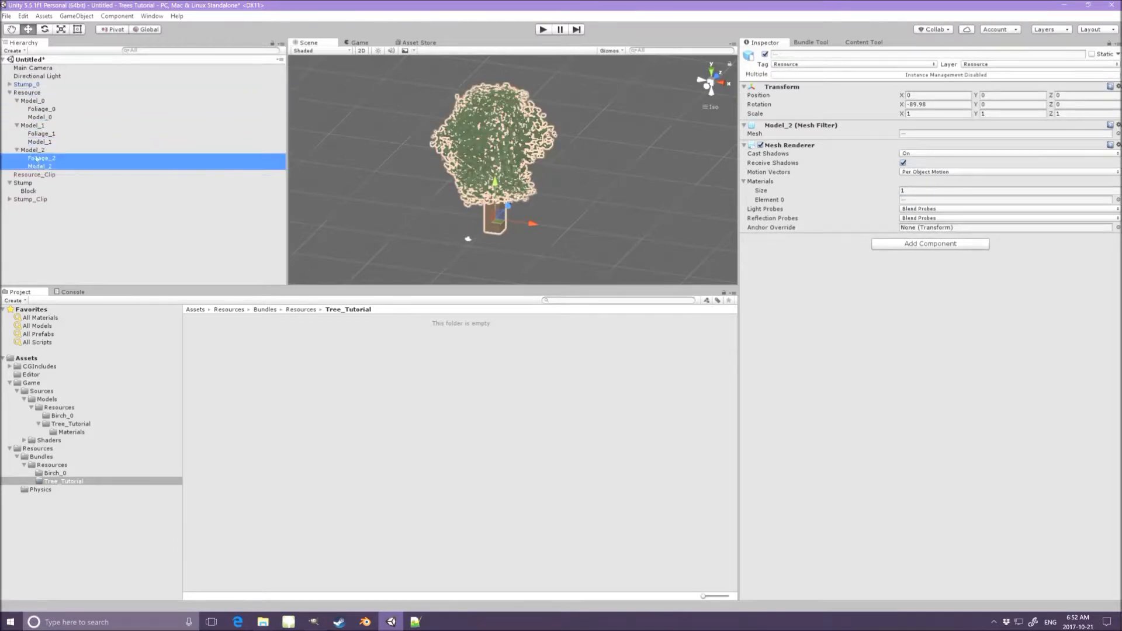
Move Stump_0's three Model meshes into Stump, accepting the prefab break, and delete the empty Stump_0.
left_click(9, 84)
left_click(32, 93)
left_click(34, 109, "shift")
left_click_drag(34, 109, 28, 215)
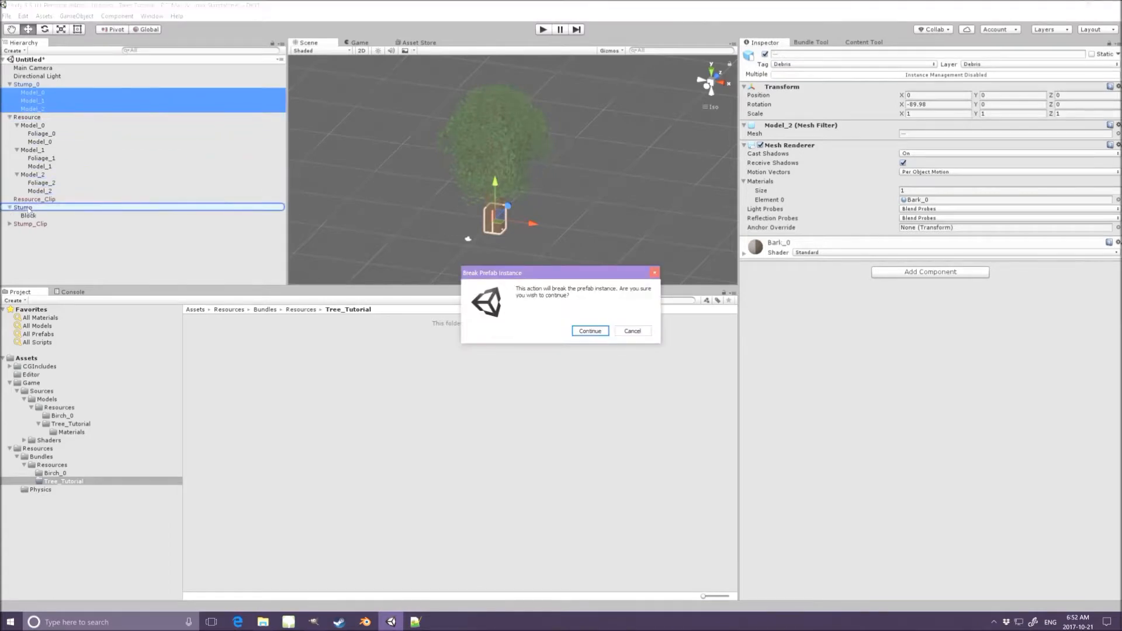
key("Return")
left_click(9, 183)
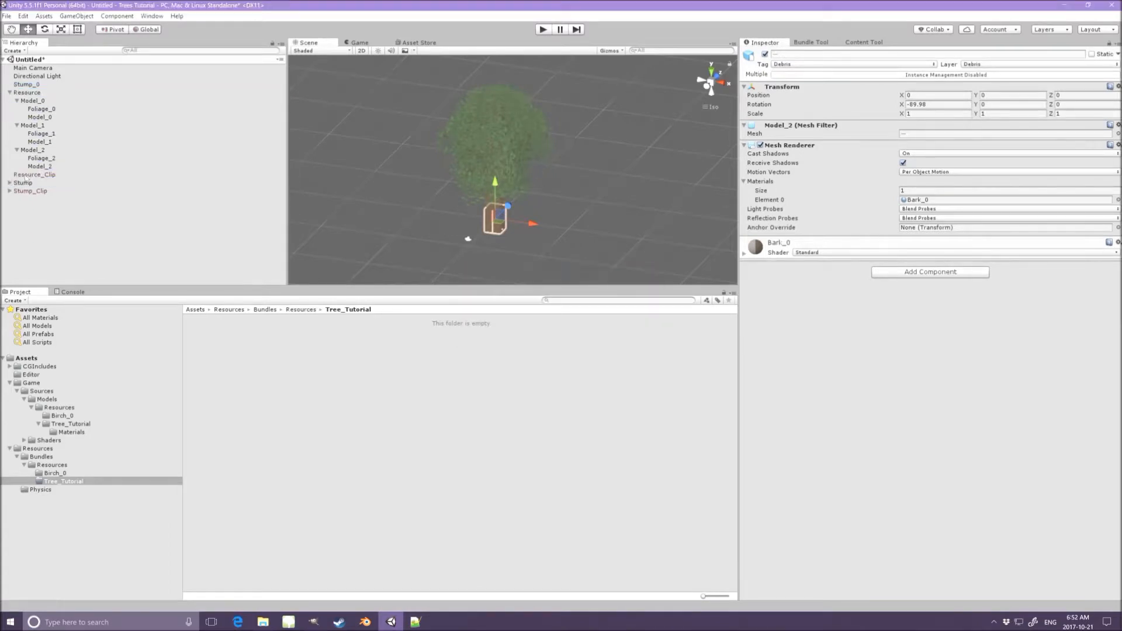
key("Delete")
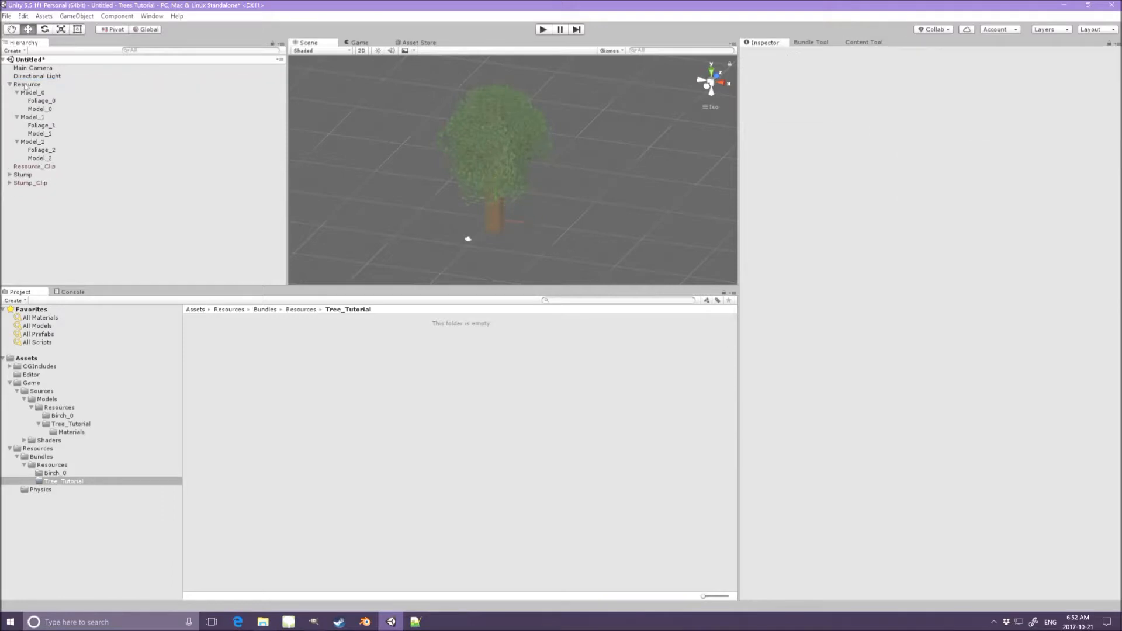
Assign Resource's Model_0, Model_1 and Model_2 groups as the renderers of LOD 0, LOD 1 and LOD 2 in its LOD Group.
left_click(27, 85)
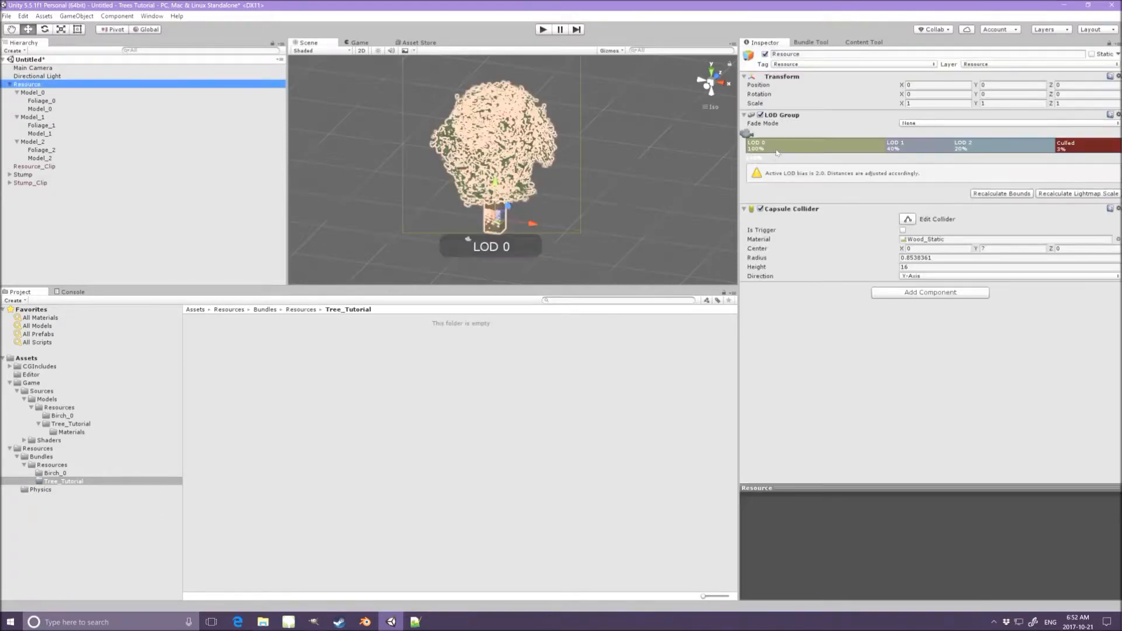
left_click(775, 151)
left_click_drag(35, 93, 772, 210)
left_click(915, 146)
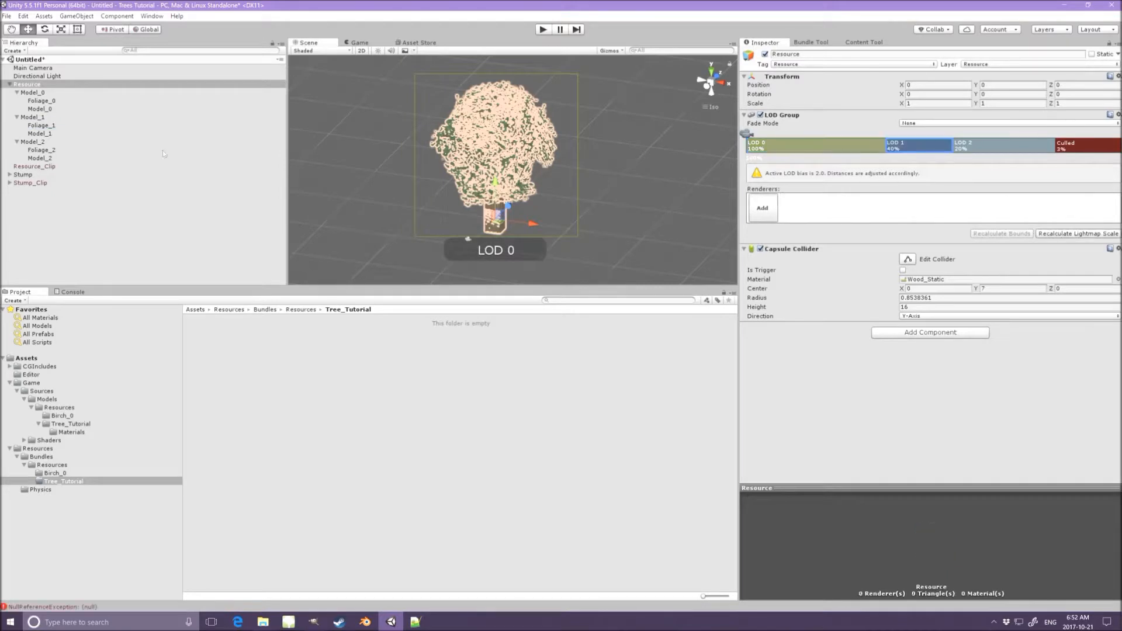
left_click_drag(52, 119, 774, 212)
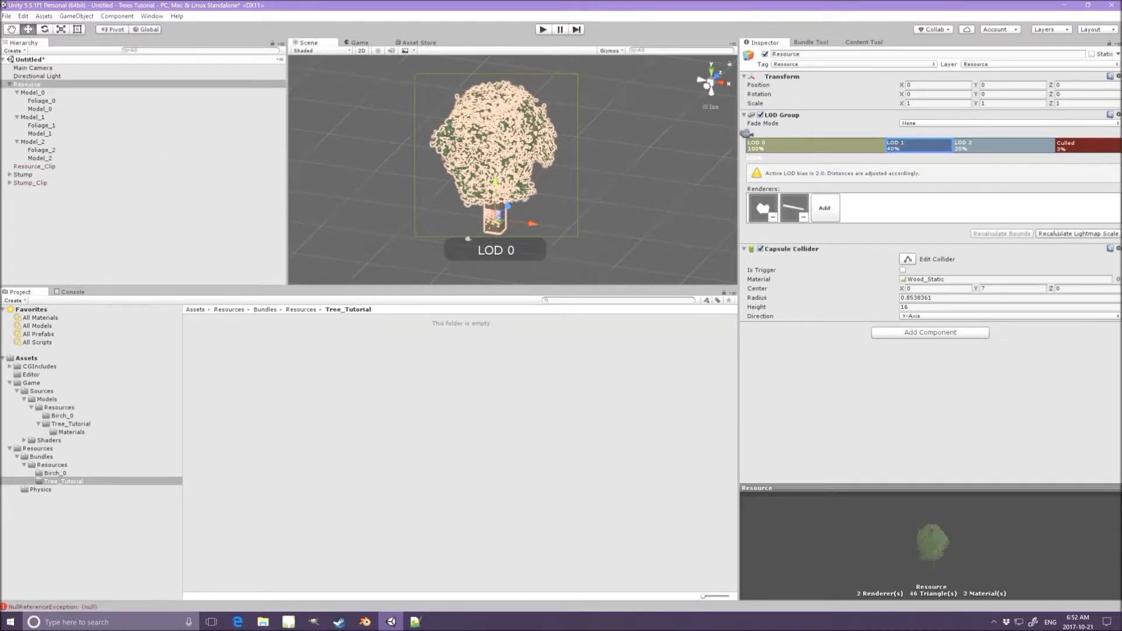
left_click(962, 148)
left_click_drag(41, 144, 767, 214)
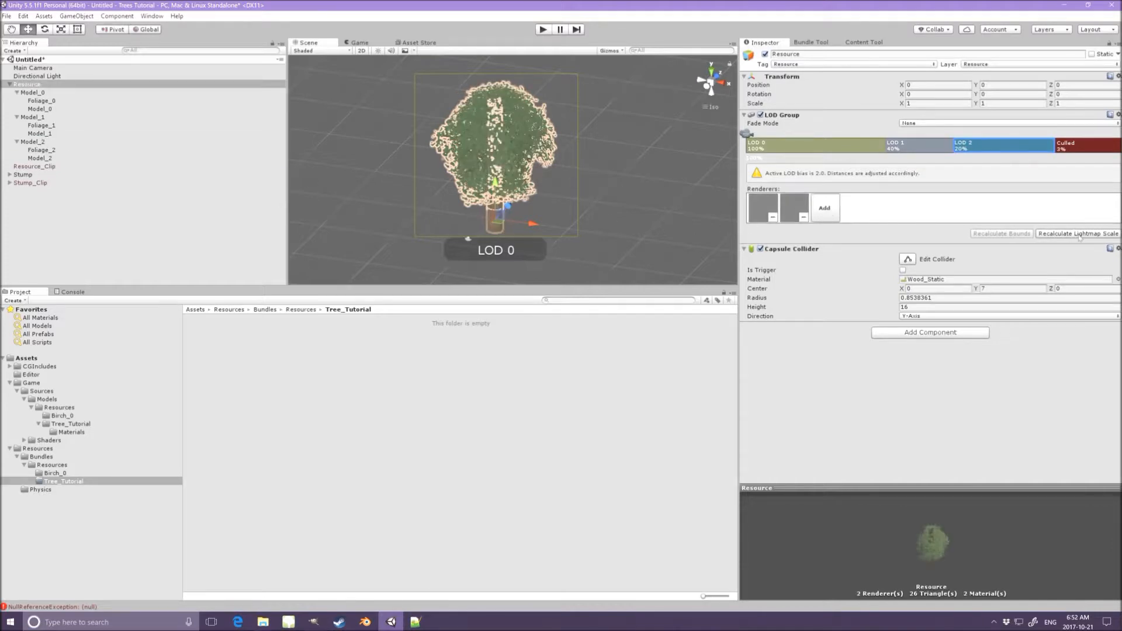
left_click_drag(508, 236, 548, 205, "alt")
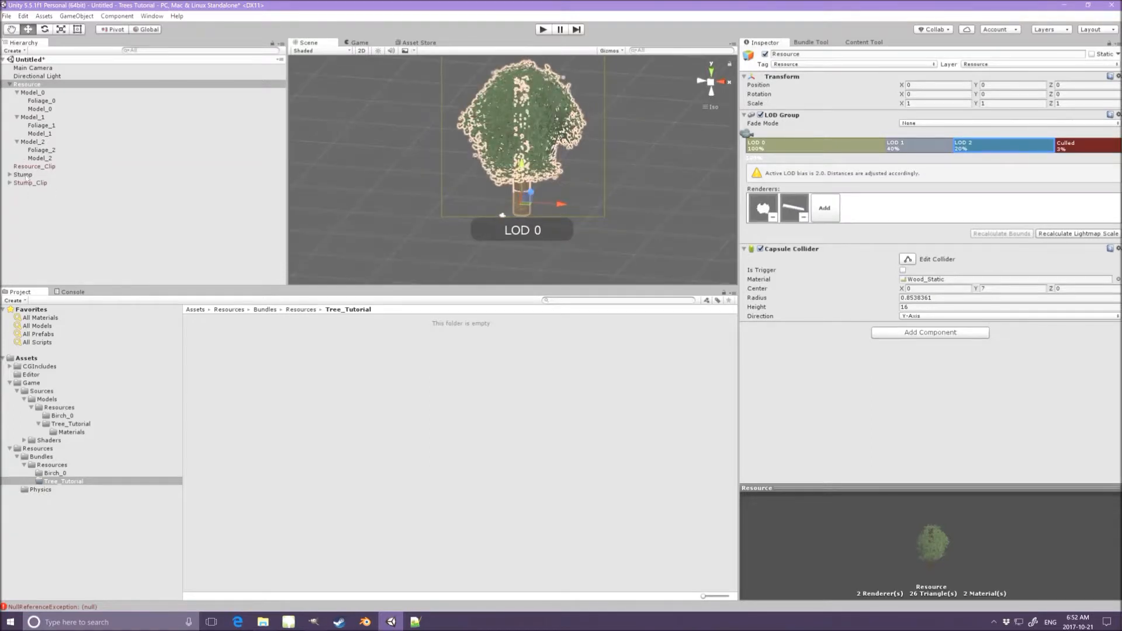
Assign Stump's Model_0, Model_1 and Model_2 meshes to LOD 0, LOD 1 and LOD 2 of its LOD Group, then collapse Stump.
left_click(22, 175)
left_click(10, 175)
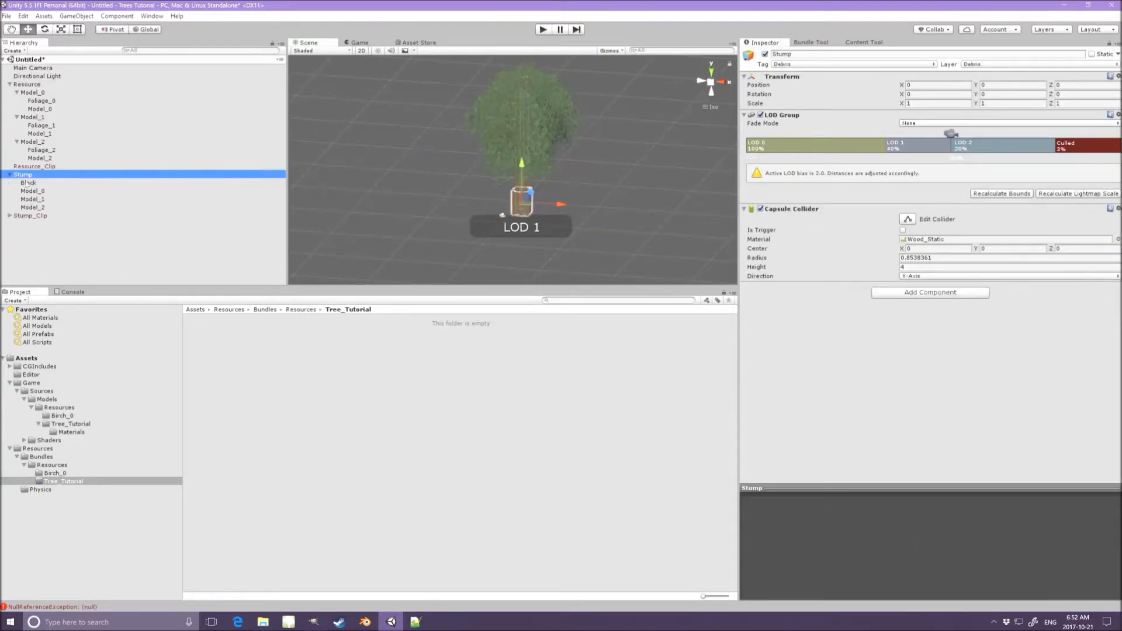
left_click(789, 149)
left_click_drag(790, 150, 790, 149)
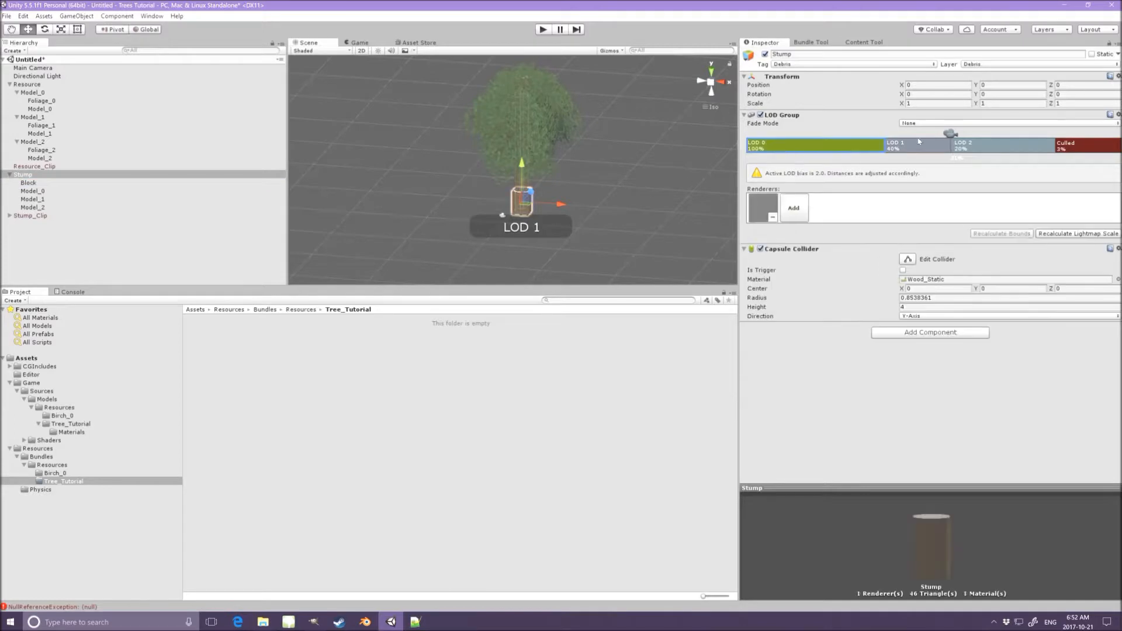
left_click_drag(40, 200, 911, 147)
left_click_drag(76, 206, 993, 151)
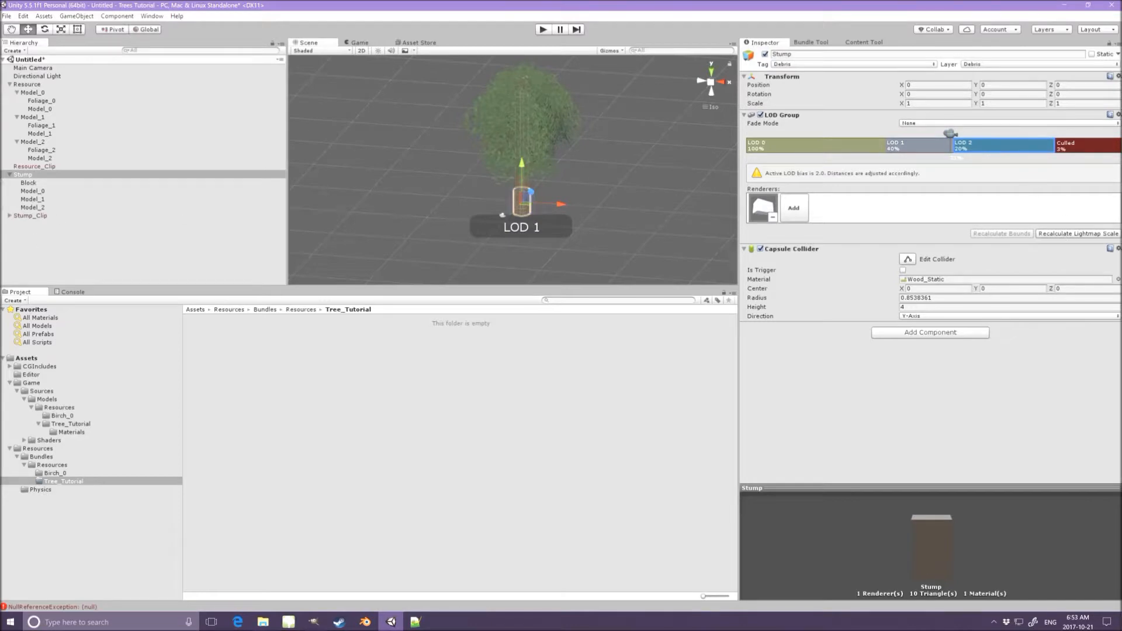
left_click(10, 174)
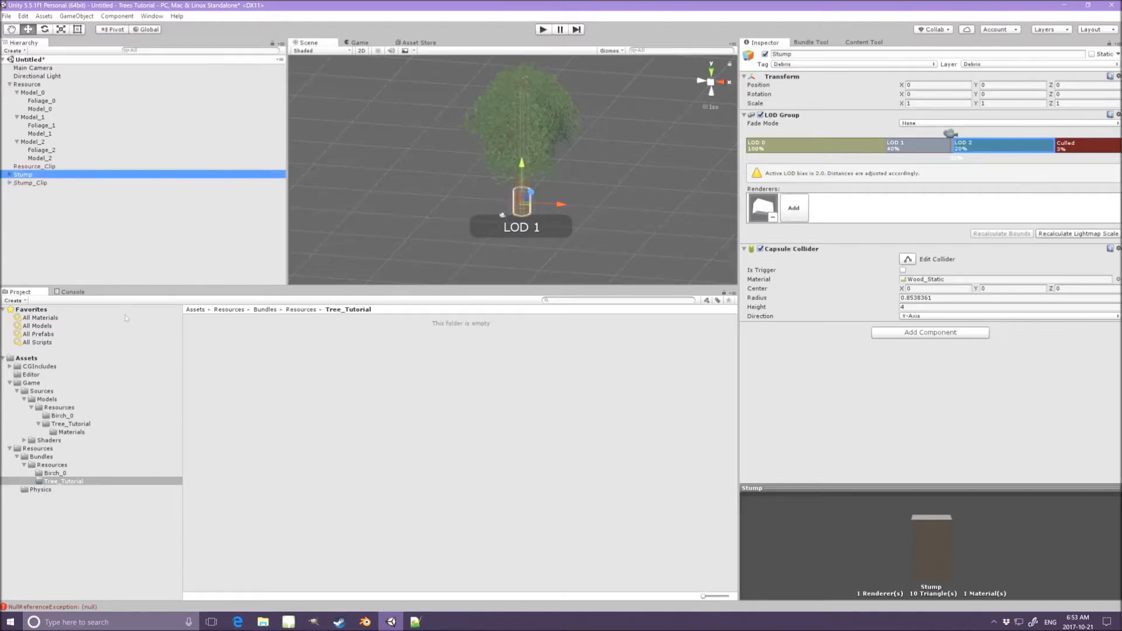
Save the scene's Stump, Stump_Clip, Resource_Clip and Resource objects as prefabs in the Tree_Tutorial folder.
left_click_drag(26, 175, 238, 361)
left_click_drag(21, 168, 270, 367)
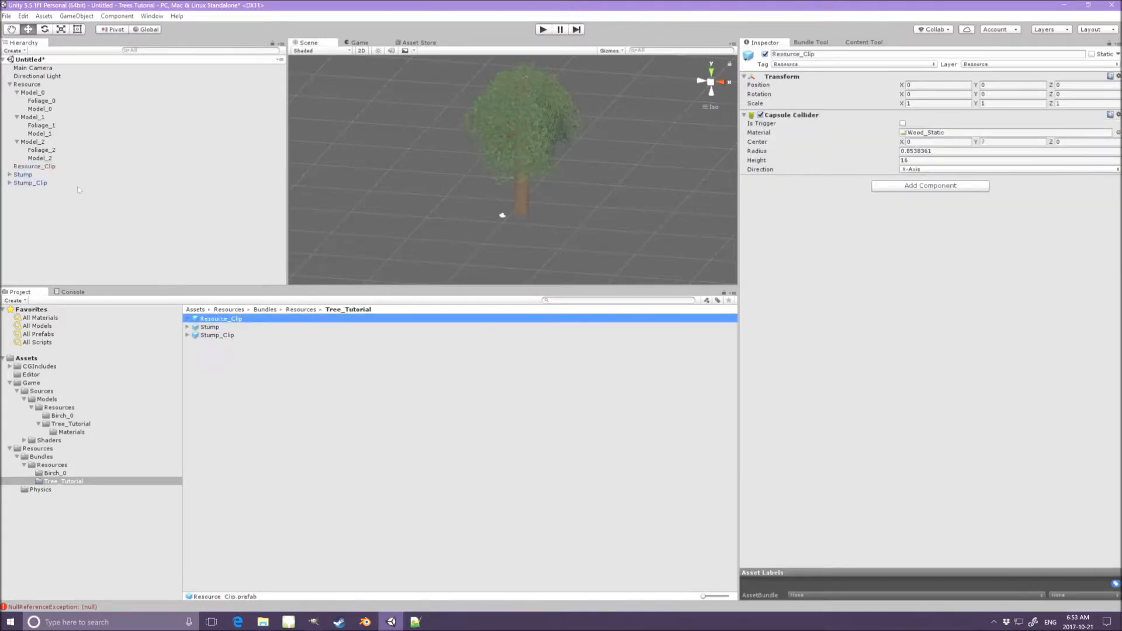
left_click_drag(19, 85, 284, 388)
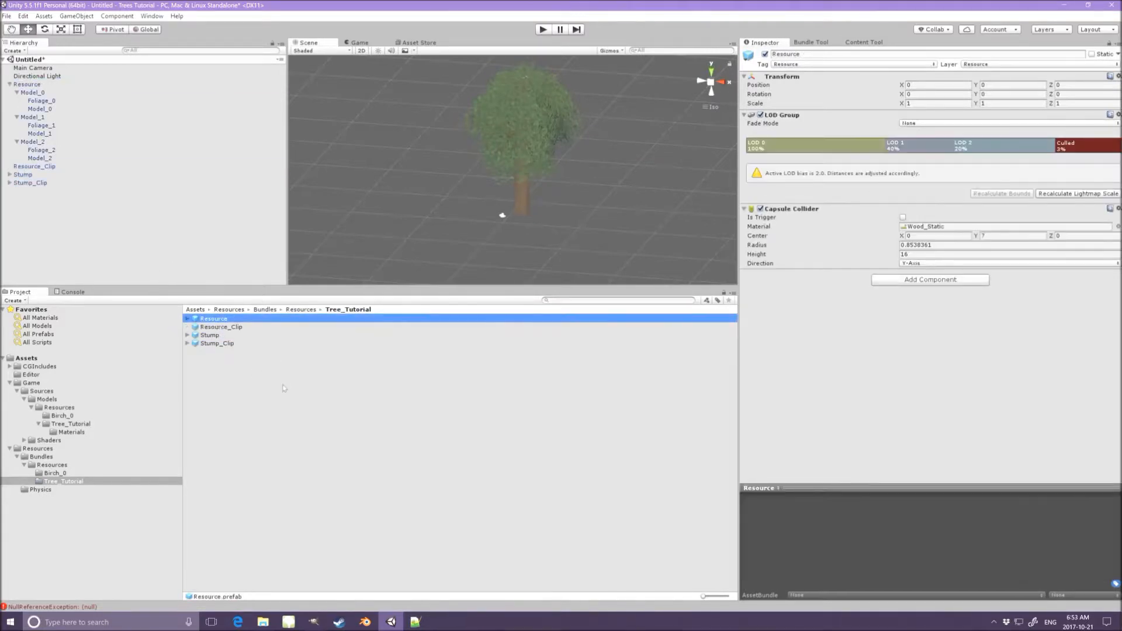
left_click(302, 310)
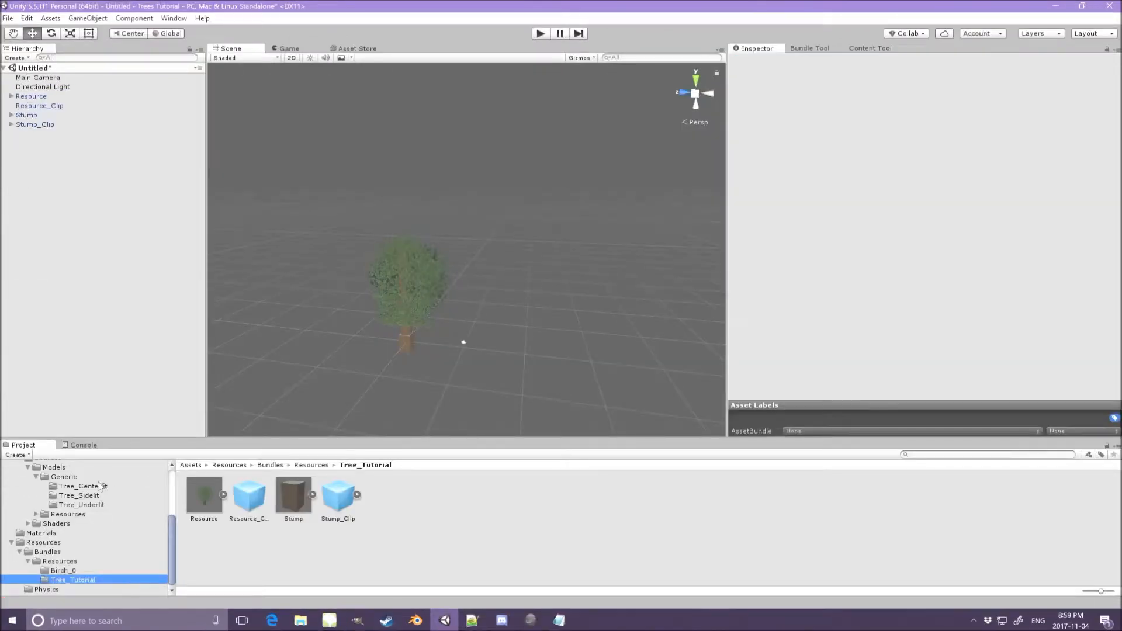
Add the generic Tree_Centerlit model to the scene and set its scale to 18 on all three axes.
left_click(93, 487)
left_click_drag(94, 487, 95, 329)
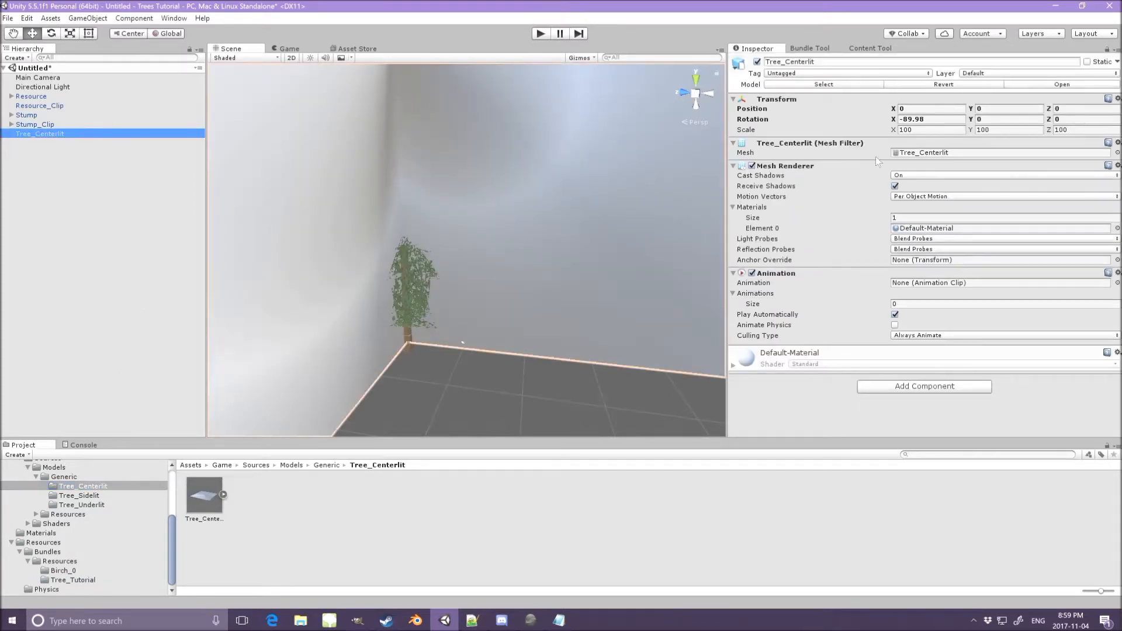
left_click(914, 129)
type("18")
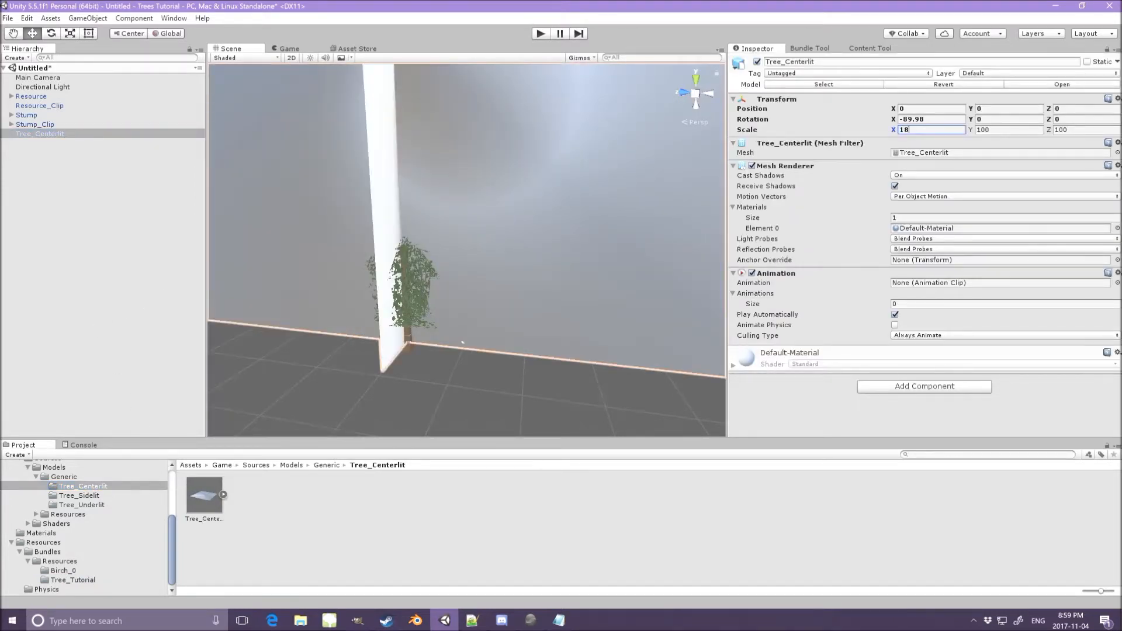
key("Tab")
type("18")
key("Tab")
type("18")
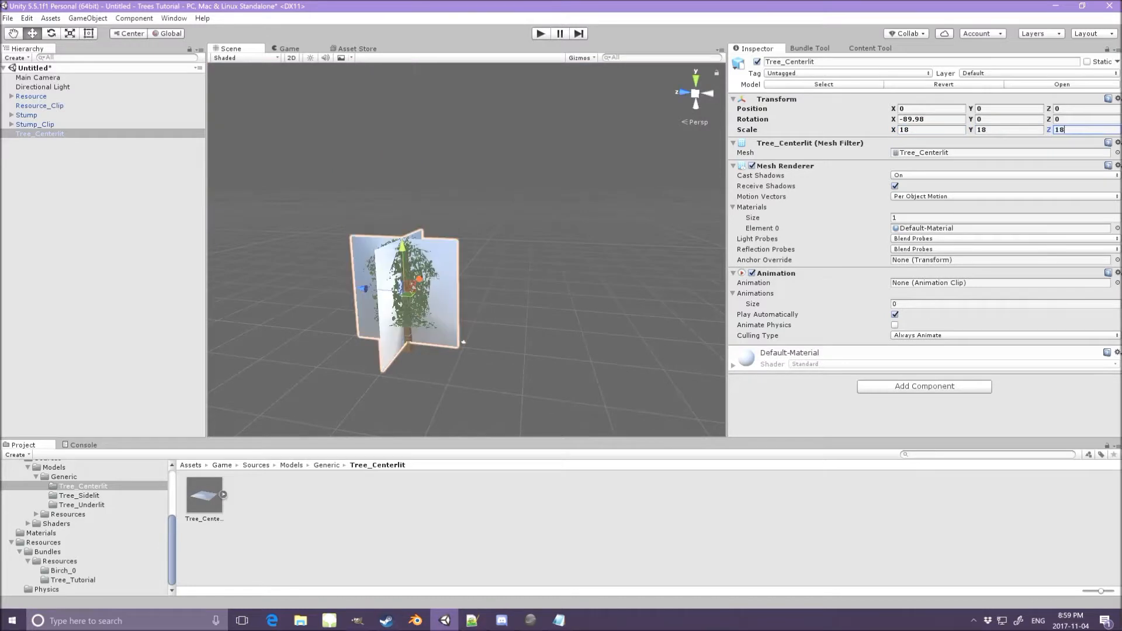
Set the Z scale of Tree_Centerlit to 19 so the crossed planes cover the tree's height.
scroll(455, 326, "up", 3)
middle_click_drag(398, 312, 384, 275)
left_click(1073, 131)
type("19")
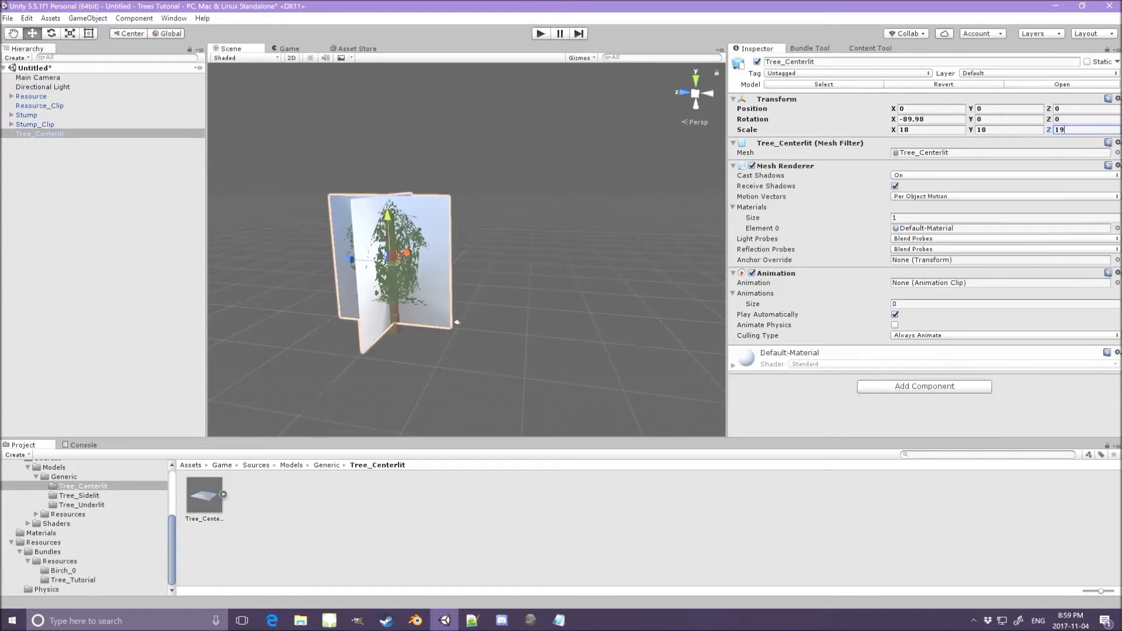
Set both the tag and the layer of Tree_Centerlit to Resource and remove its Animation component.
left_click(853, 73)
left_click(795, 242)
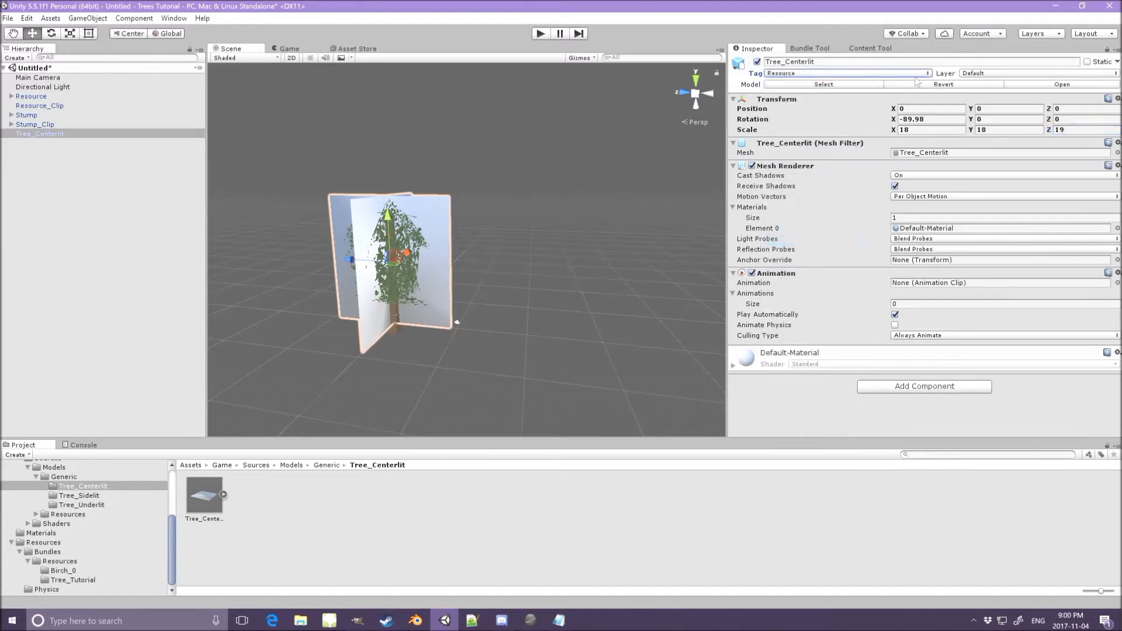
left_click(961, 73)
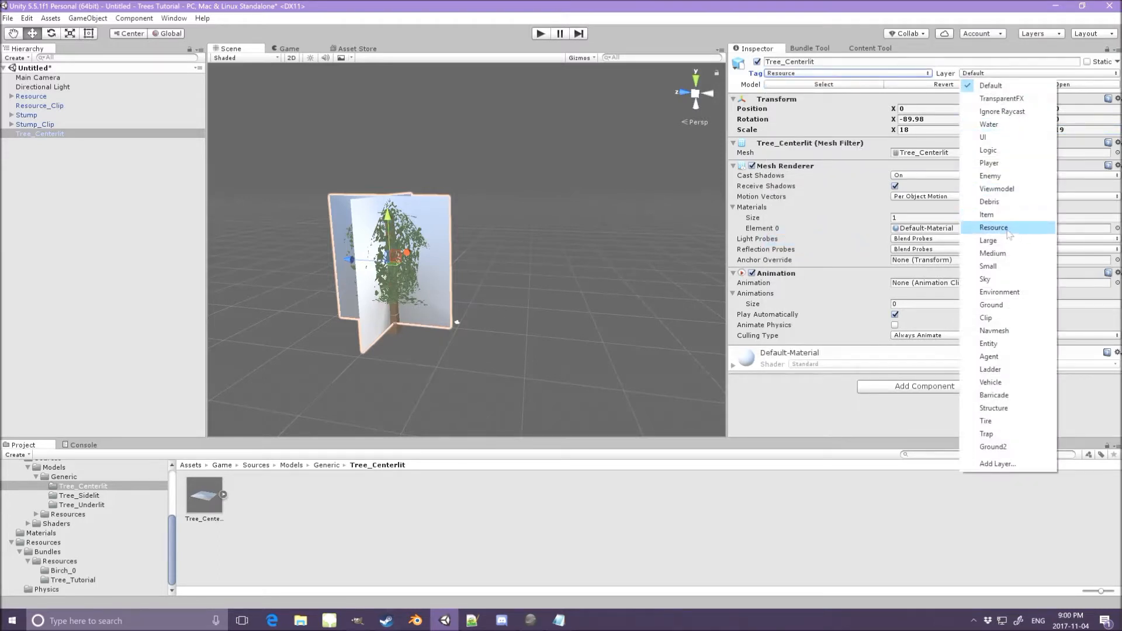
left_click(993, 227)
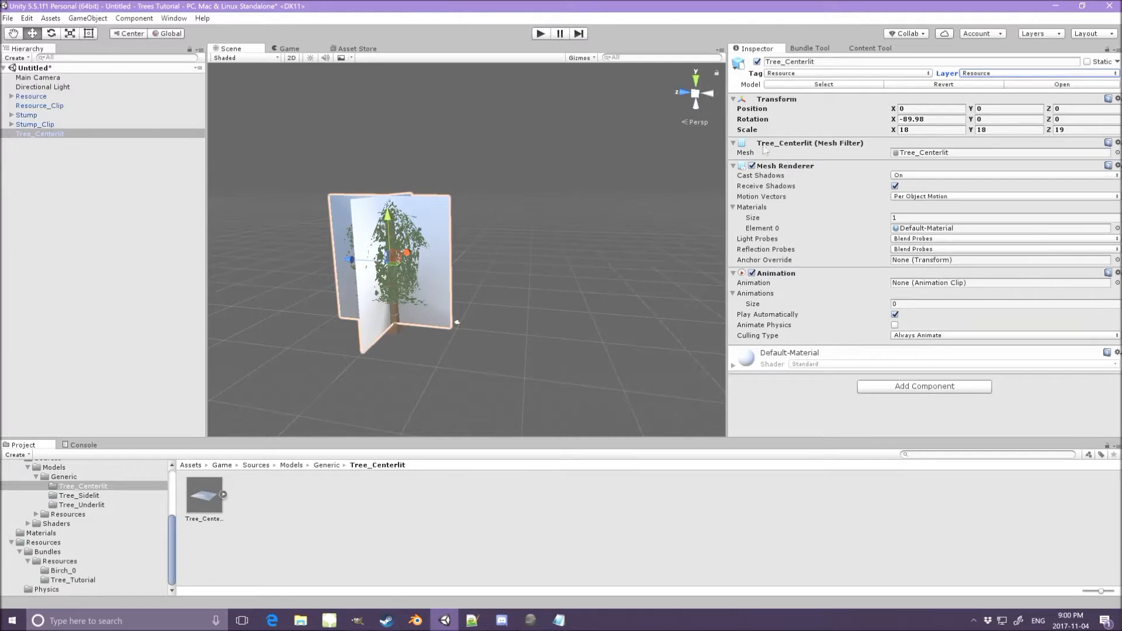
left_click(1118, 273)
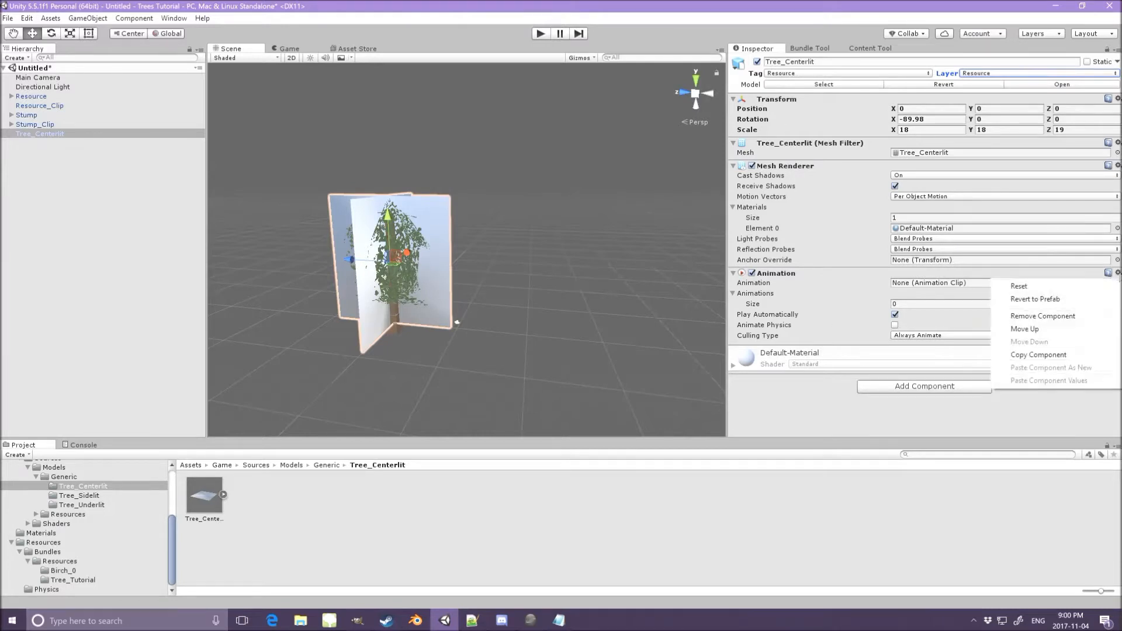
left_click(1043, 316)
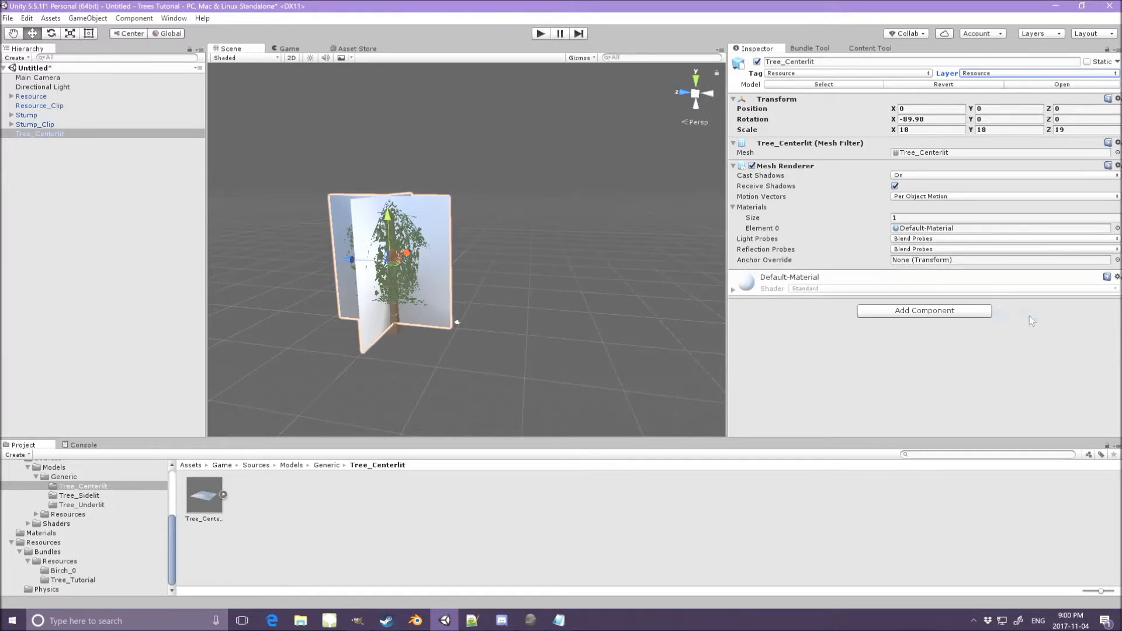
Rename Tree_Centerlit to Skybox, save it as a prefab in the Tree_Tutorial folder, and return to the parent Resources folder.
left_click(802, 62)
type("Skybox")
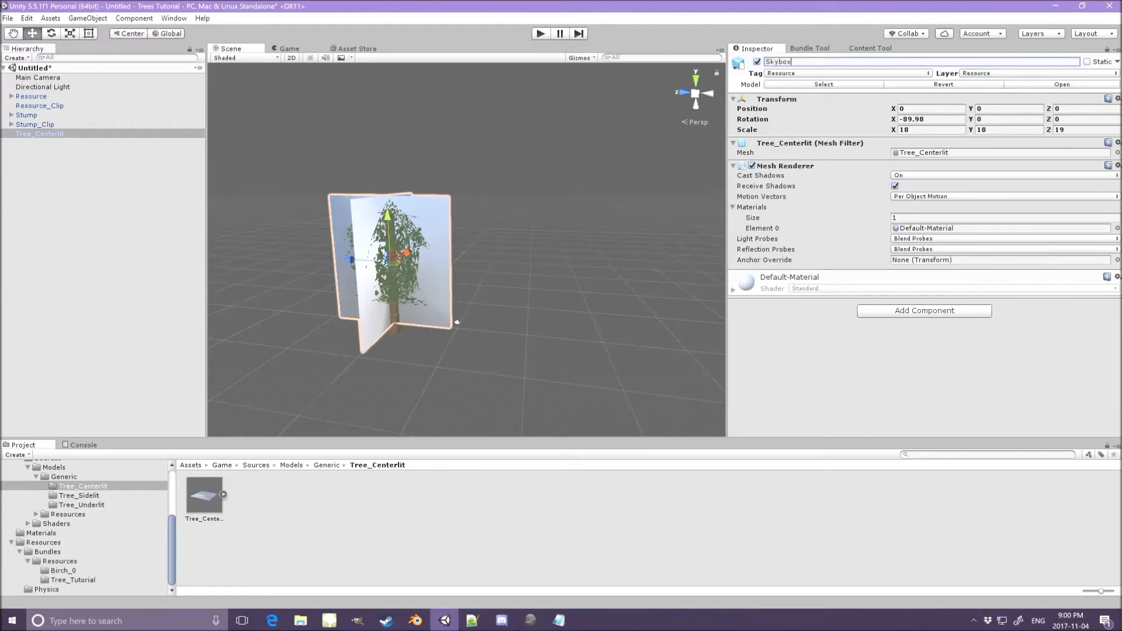
key("Return")
left_click(71, 580)
left_click_drag(33, 136, 391, 502)
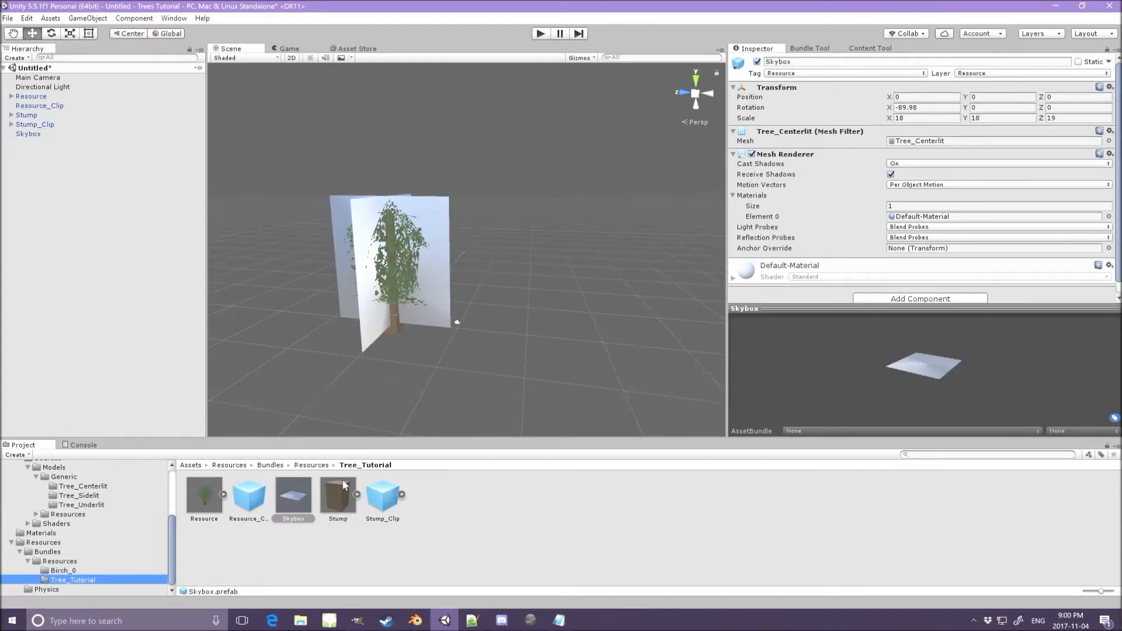
left_click(312, 465)
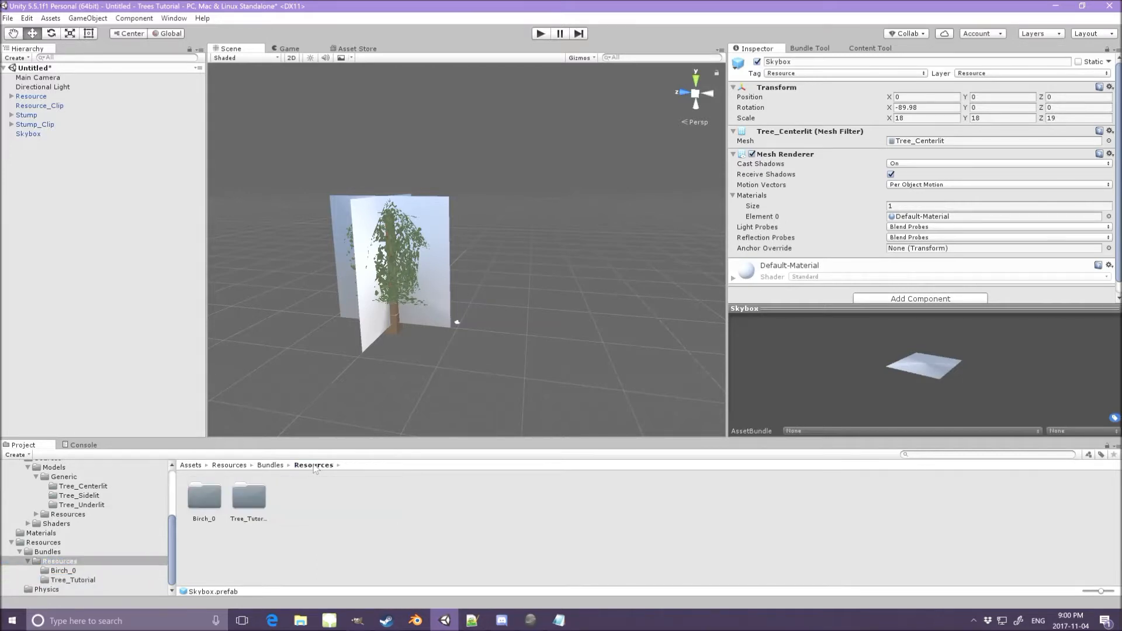
left_click(264, 498)
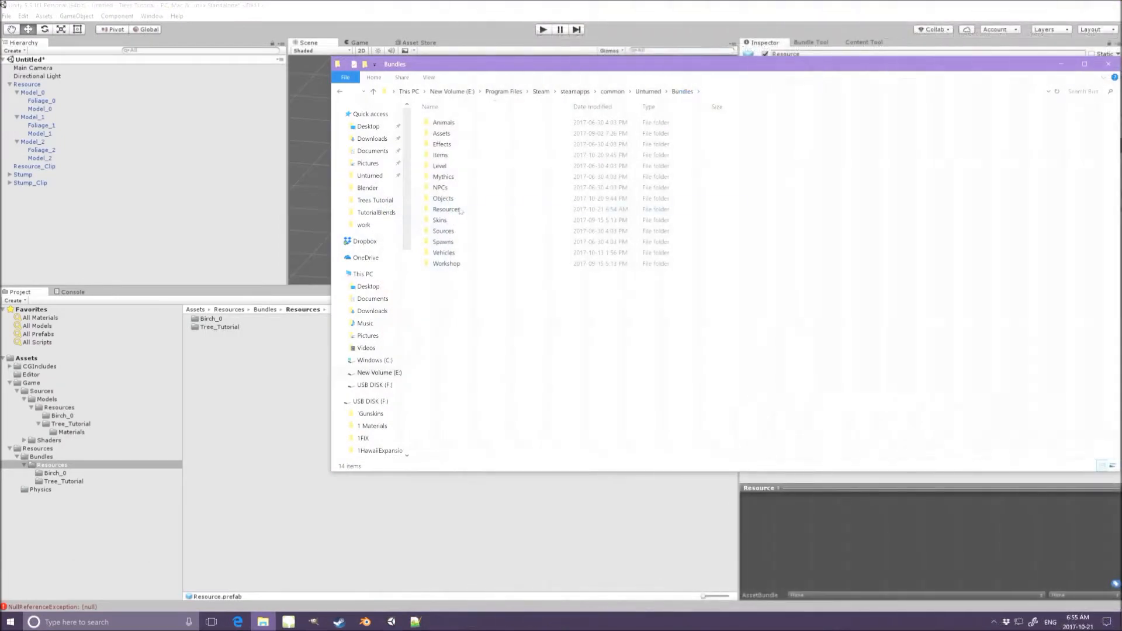
In File Explorer, duplicate the Maple_0 folder within Unturned's Bundles\Resources and name the copy Tree_Tutorial.
double_click(447, 209)
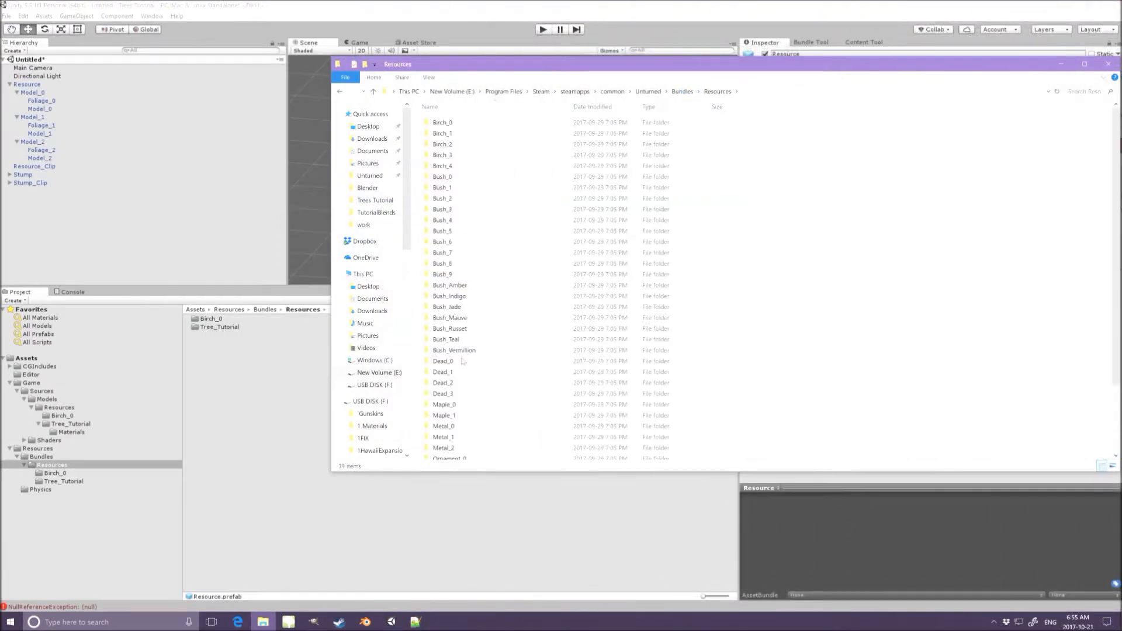
scroll(464, 391, "down", 2)
scroll(465, 391, "up", 2)
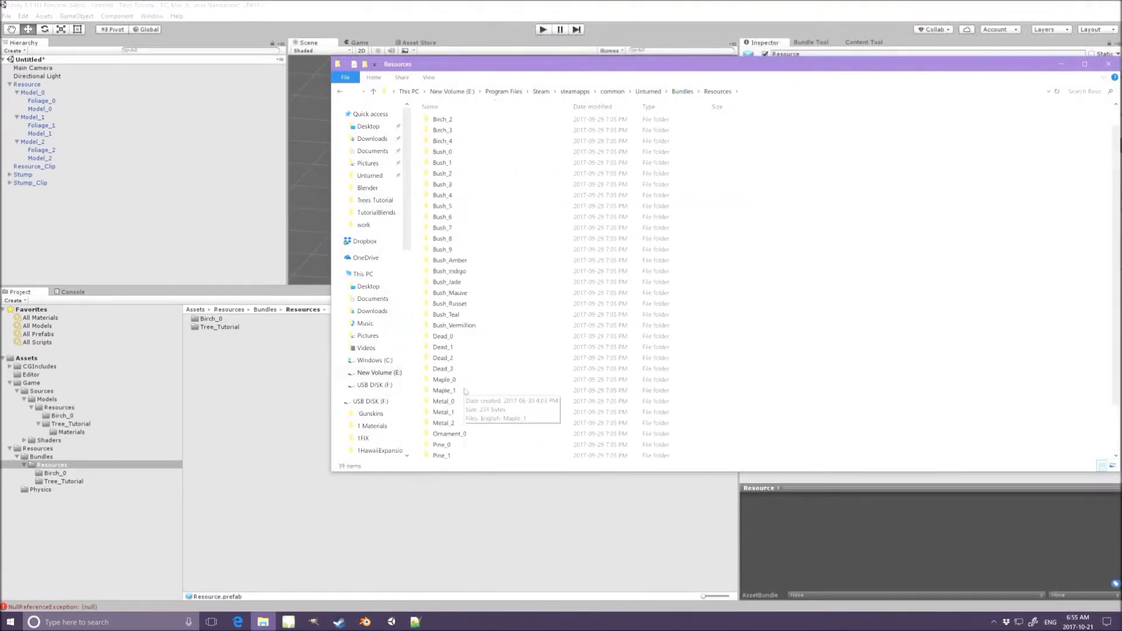
left_click(457, 379)
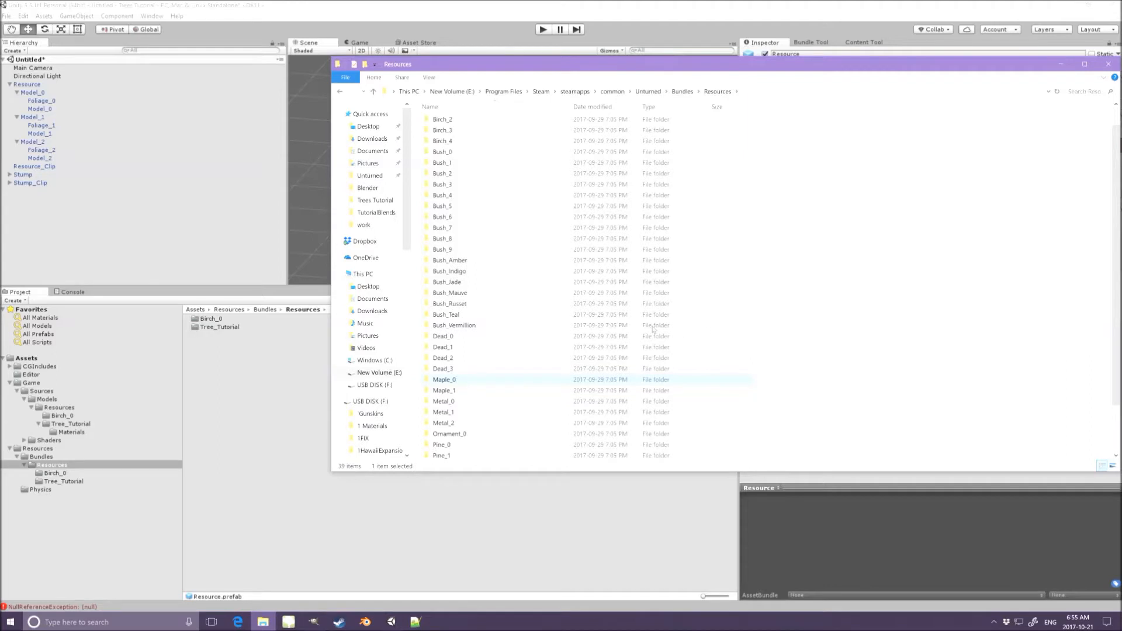
key("ctrl+v")
left_click(454, 392)
type("Tree_")
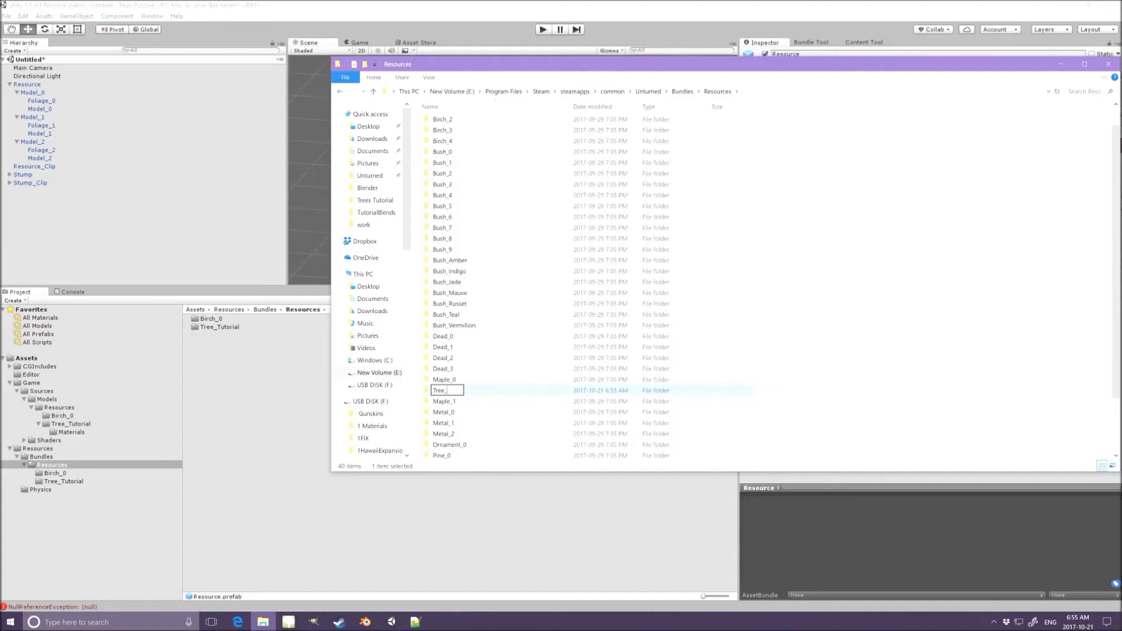
type("Tutorial")
key("Return")
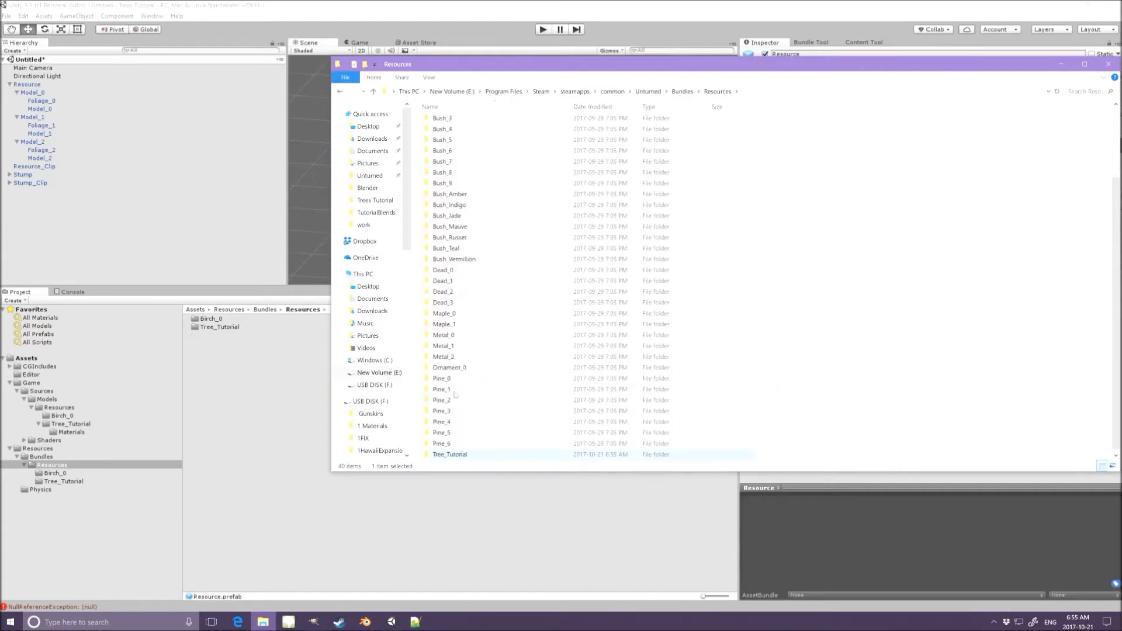
Rename the Maple_0 DAT file inside the new folder as Tree_Tutorial and open it in Notepad++.
double_click(455, 455)
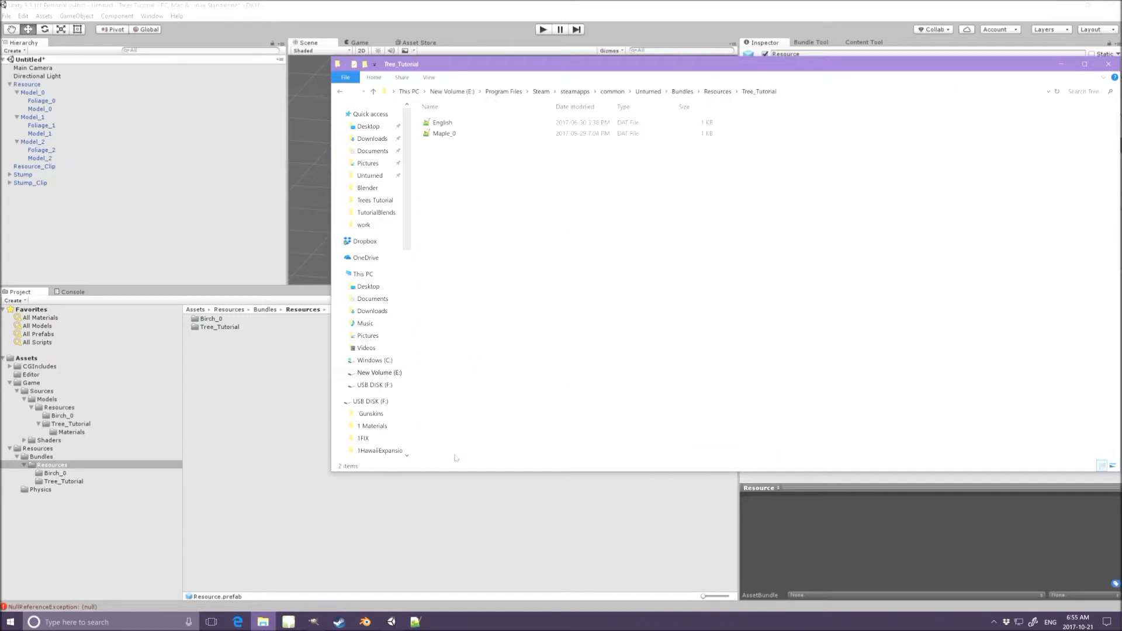
left_click(448, 134)
left_click(448, 134)
type("Tree")
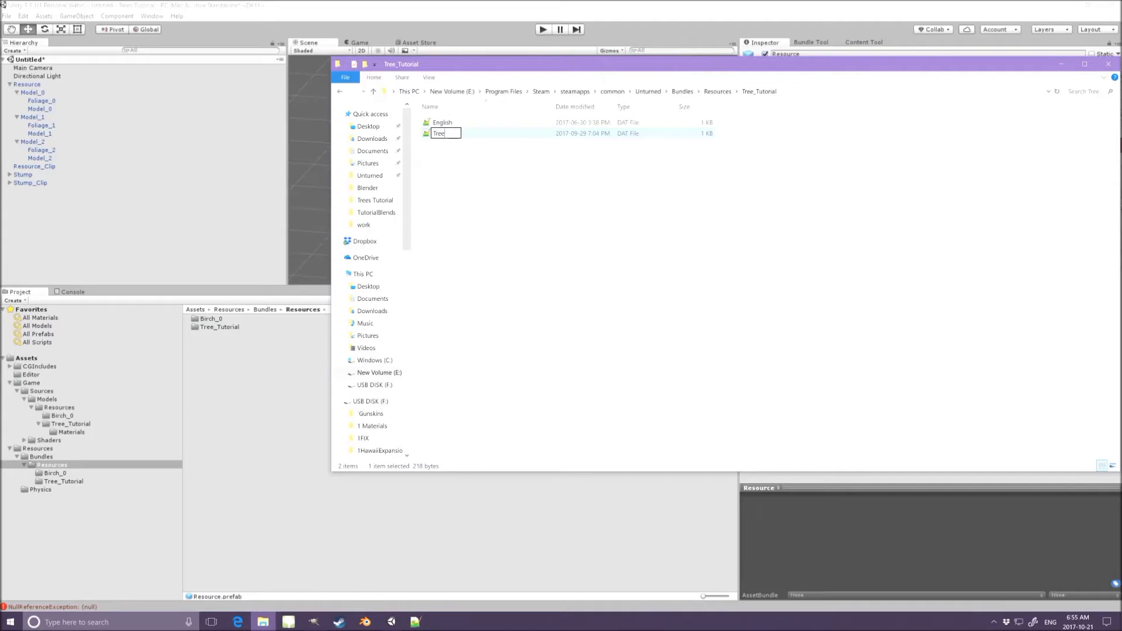
type("_Tutorial")
key("Return")
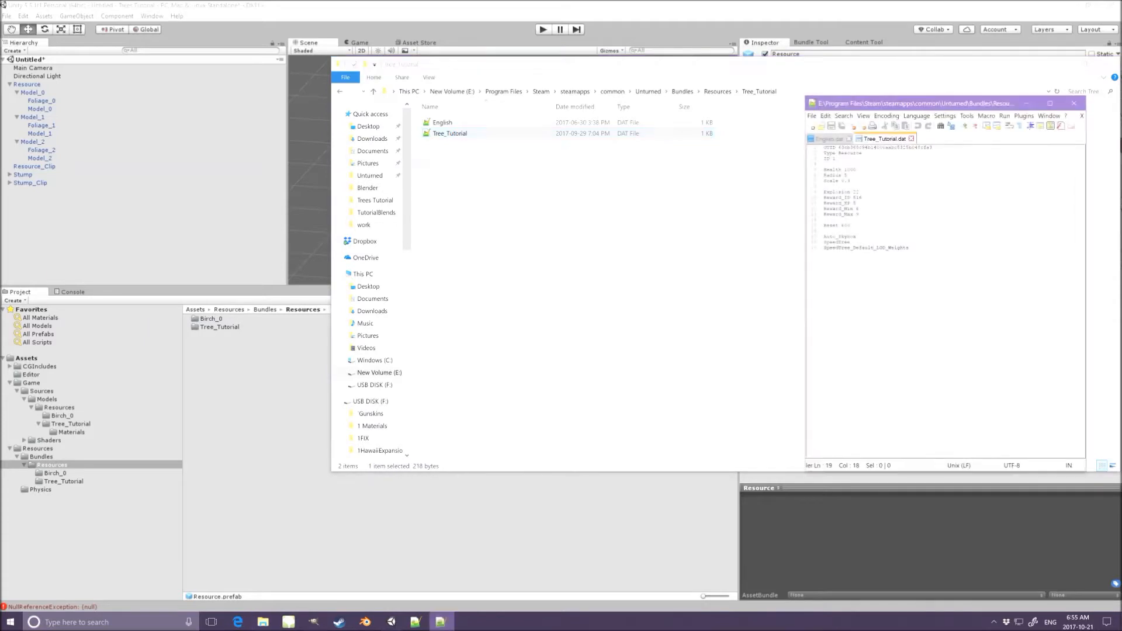
Edit Tree_Tutorial.dat: delete the GUID line, give it a new ID, replace the SpeedTree lines with Asset_Bundle_Version, then save and close it.
left_click_drag(824, 153, 824, 132)
key("BackSpace")
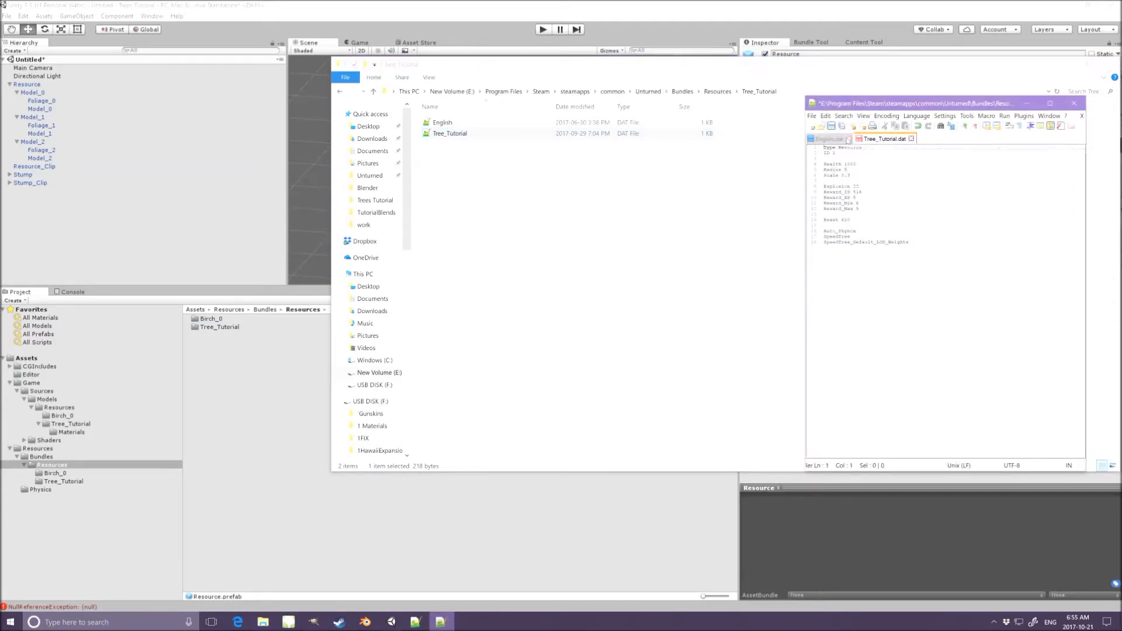
left_click(848, 138)
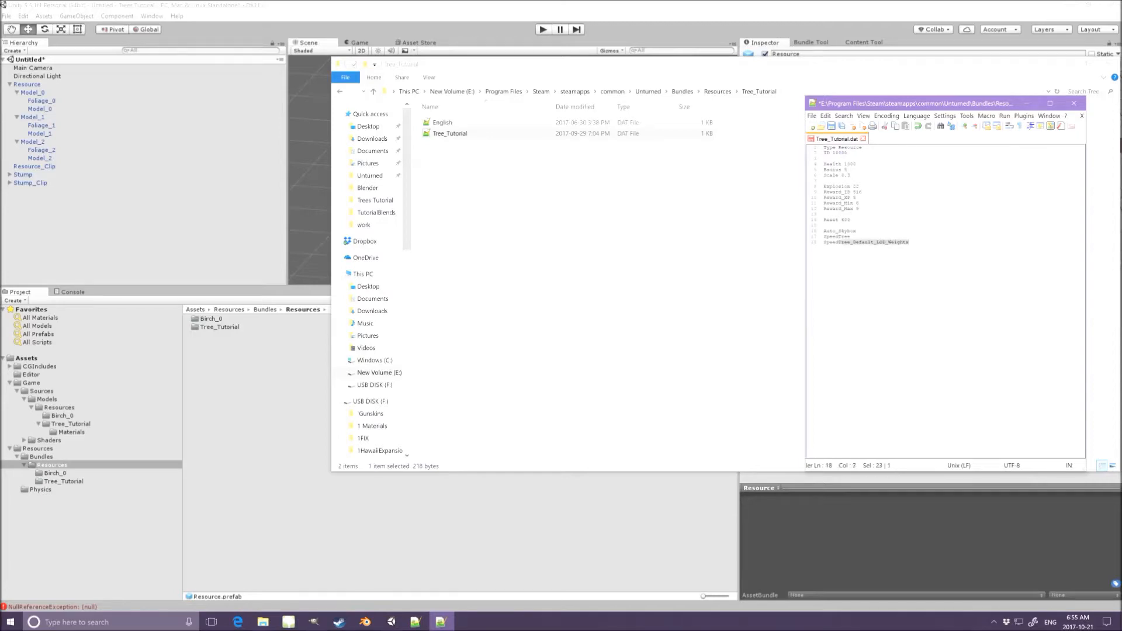
key("BackSpace")
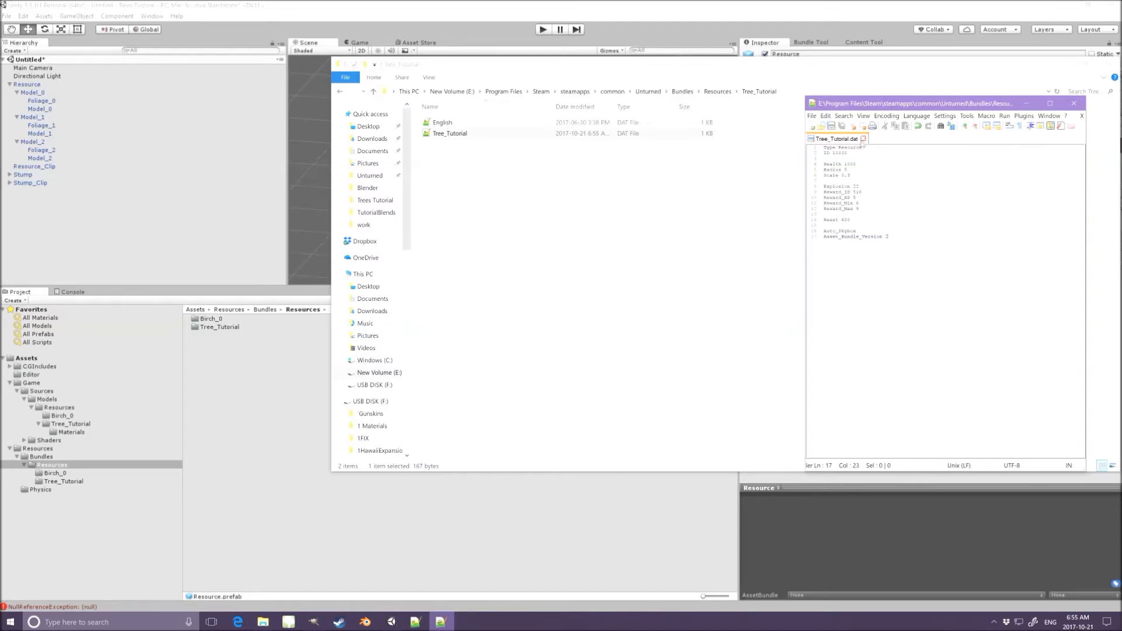
left_click(863, 139)
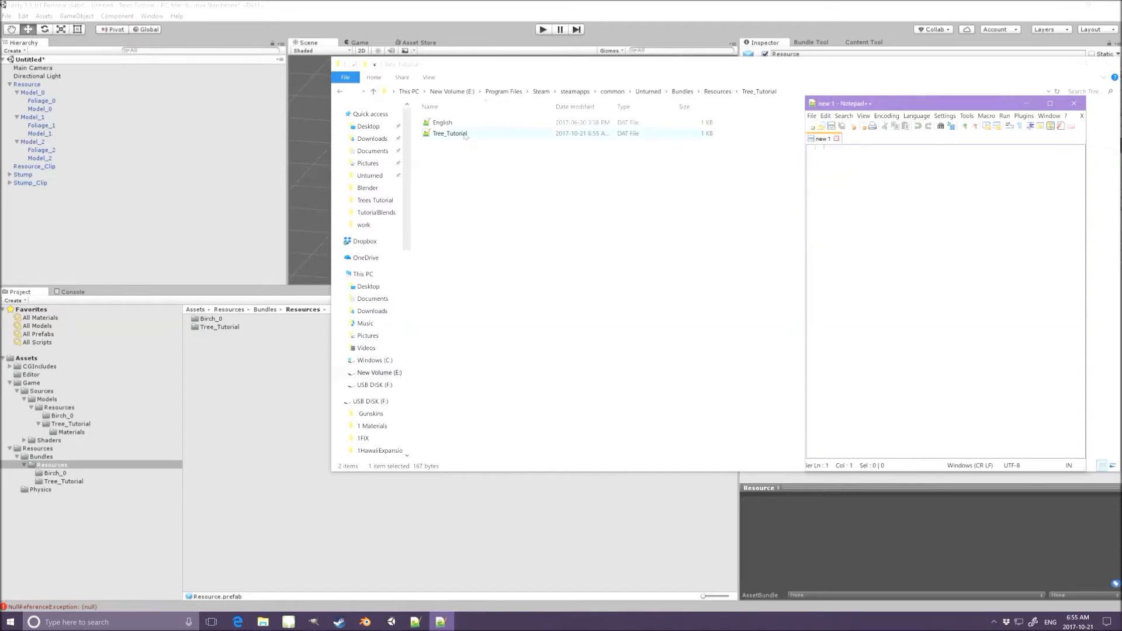
Change the name in English.dat to Tree Tutorial, save the file and close the editor.
double_click(447, 123)
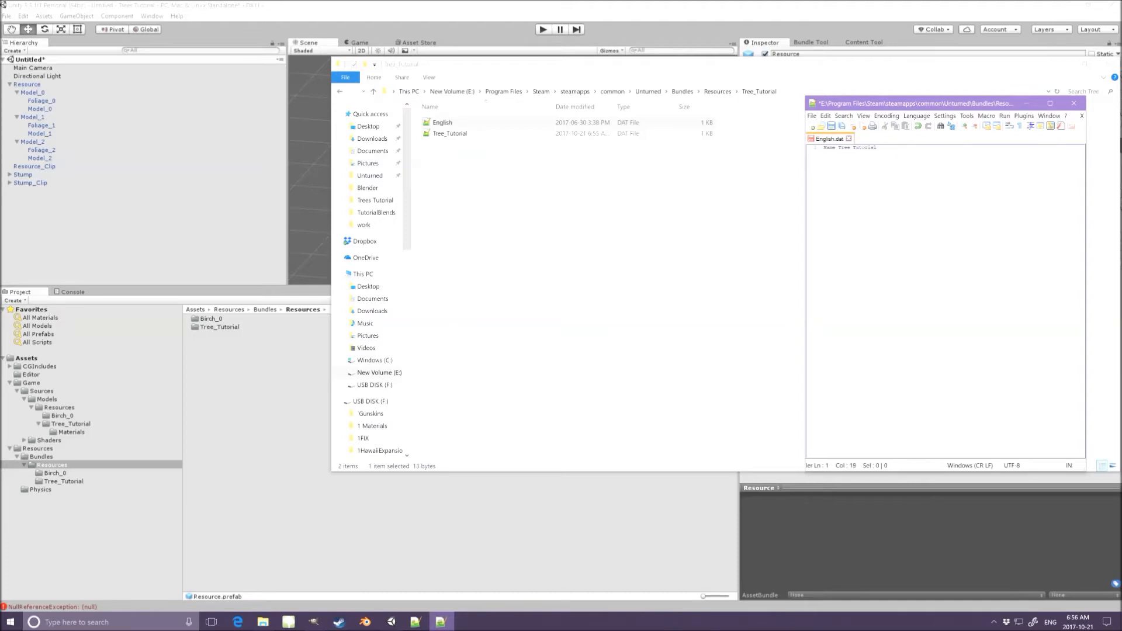
left_click(1075, 104)
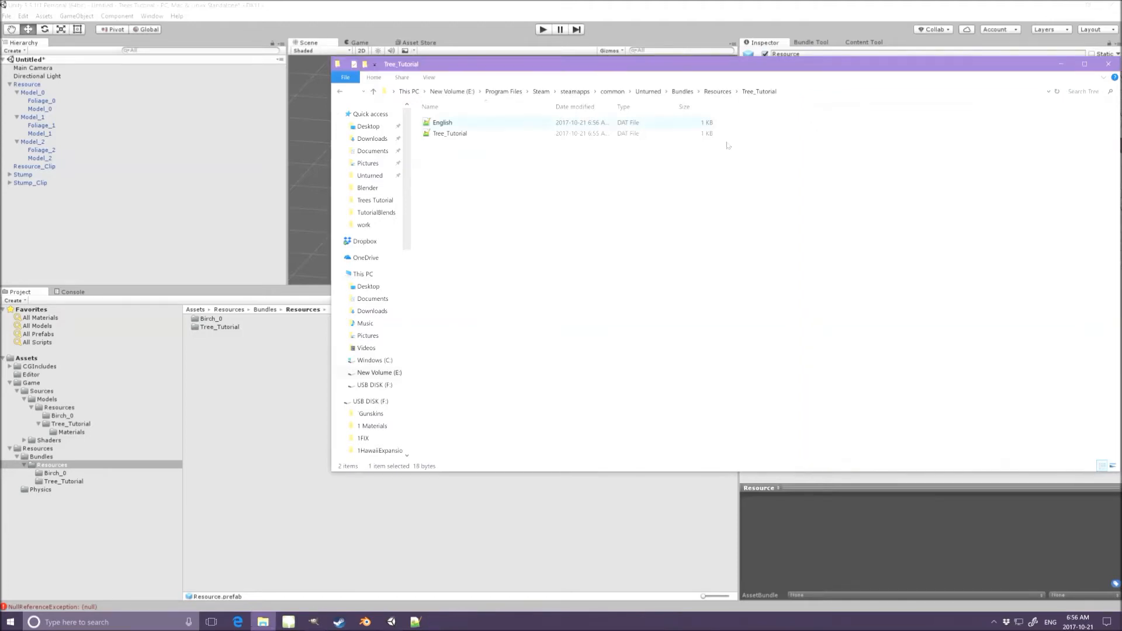
In Unity, grab the assets of the Tree_Tutorial folder with the Bundle Tool.
left_click(216, 328)
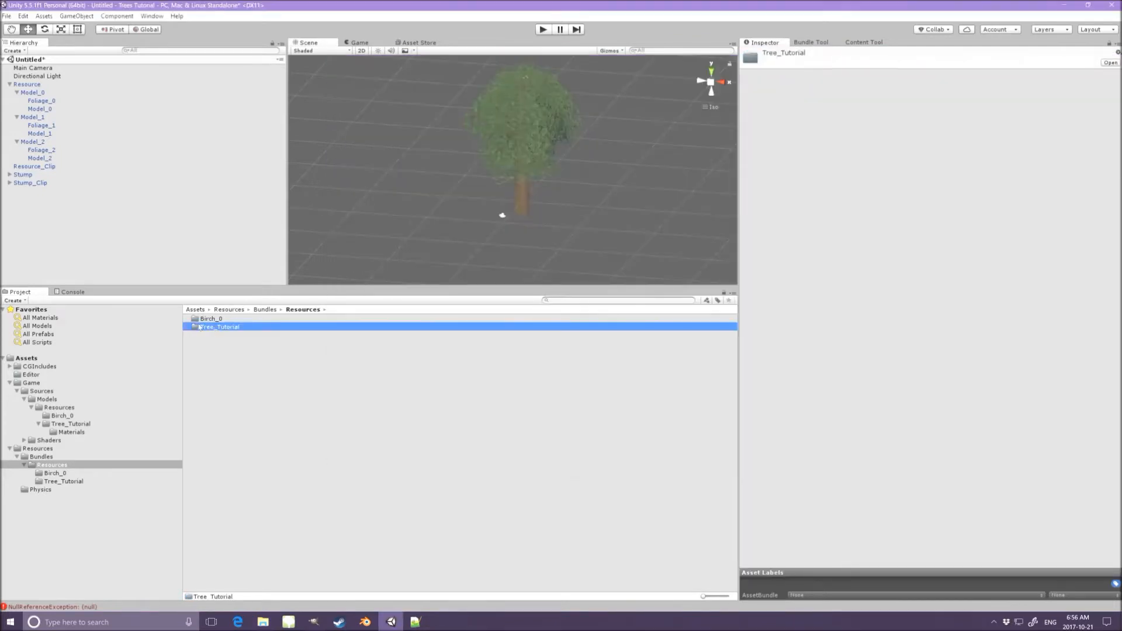
left_click(816, 42)
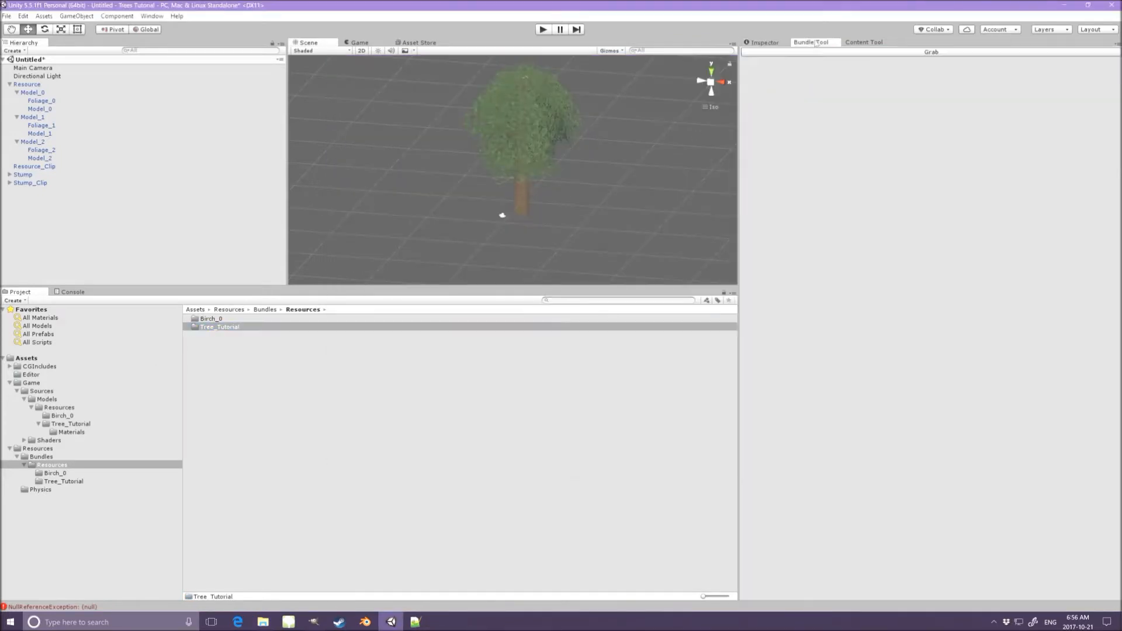
left_click(818, 52)
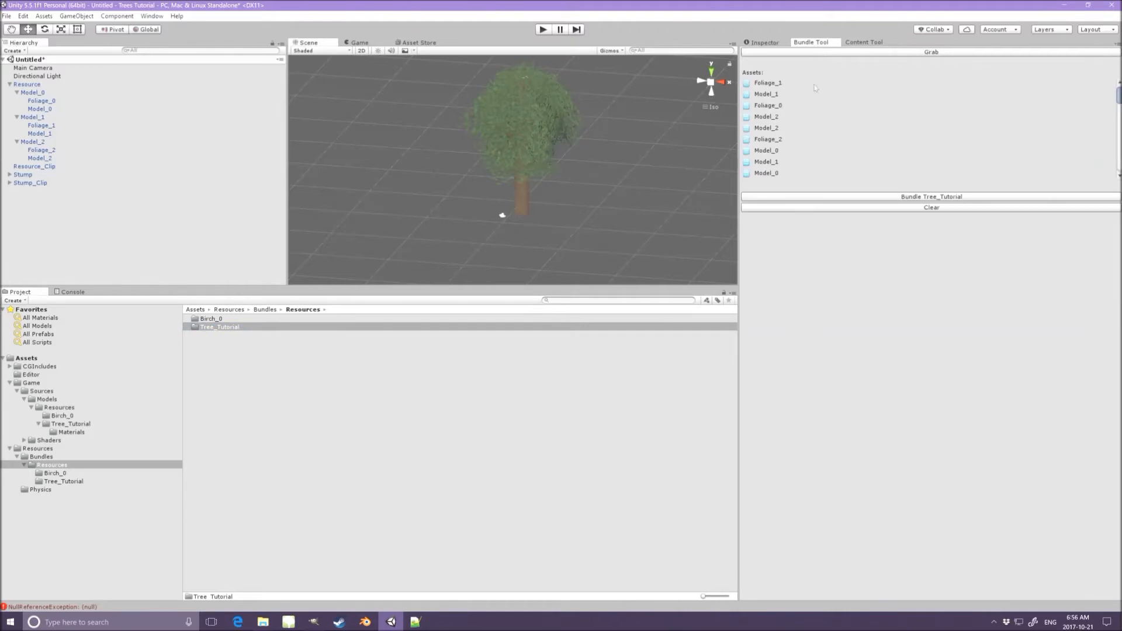
Bundle Tree_Tutorial and save it as a unity3d file in Unturned's Bundles\Resources\Tree_Tutorial folder.
left_click(812, 196)
scroll(43, 136, "up", 4)
left_click(42, 126)
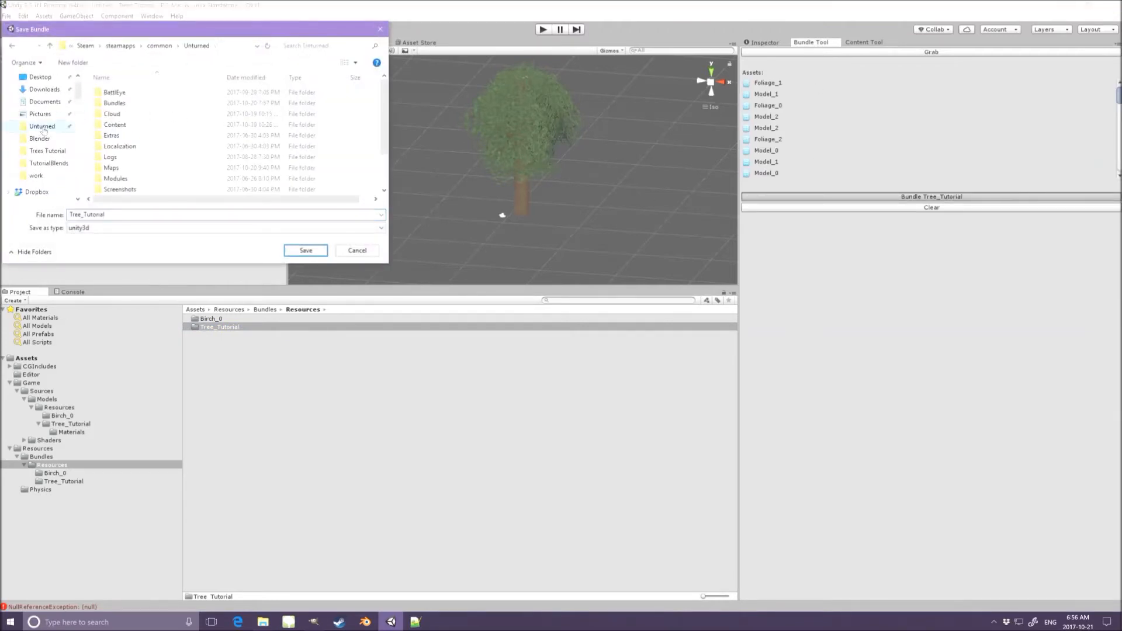
scroll(141, 166, "down", 2)
scroll(142, 173, "up", 2)
double_click(114, 103)
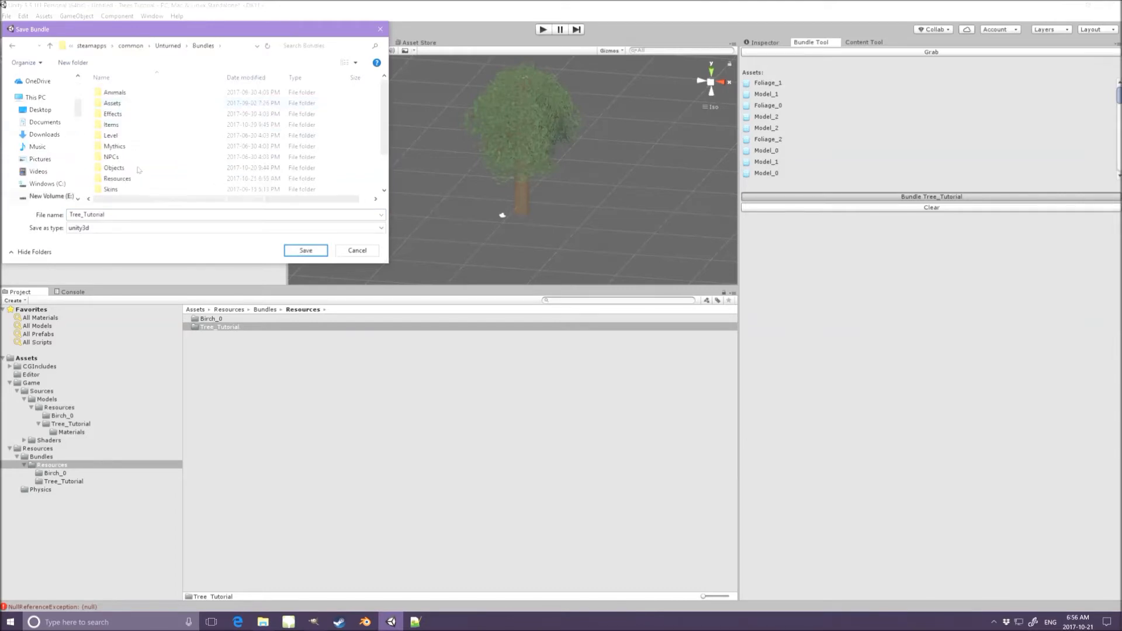
double_click(129, 136)
scroll(141, 164, "down", 5)
double_click(121, 188)
left_click(301, 251)
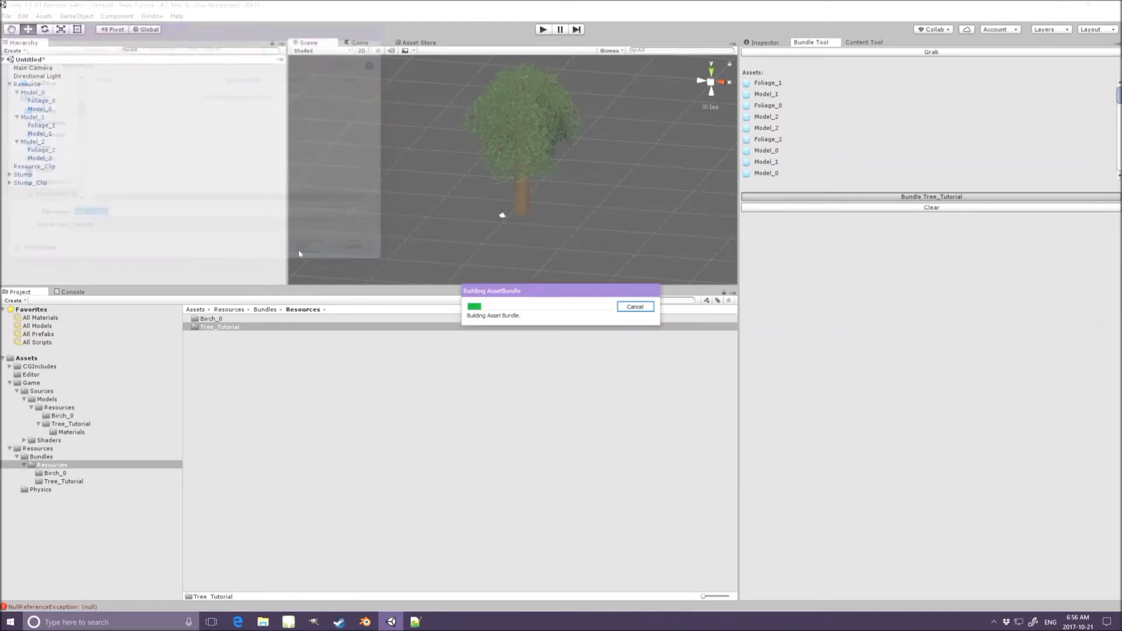
Launch Unturned and open a map in the level editor through the Workshop.
right_click(331, 624)
left_click(307, 377)
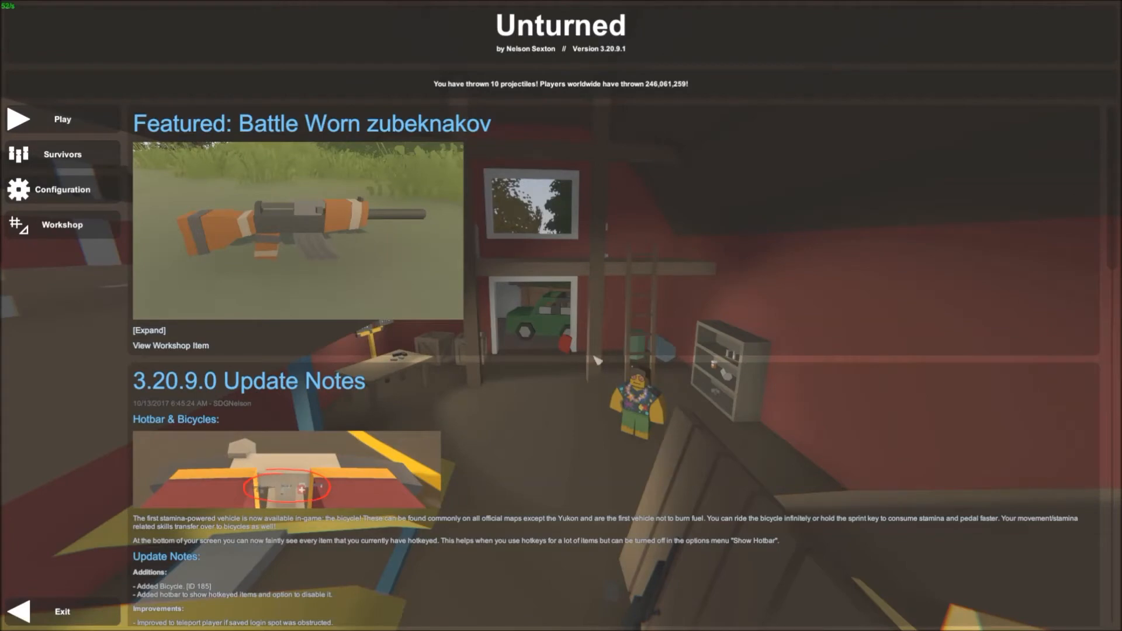
left_click(93, 225)
left_click(546, 260)
left_click(624, 408)
left_click(424, 188)
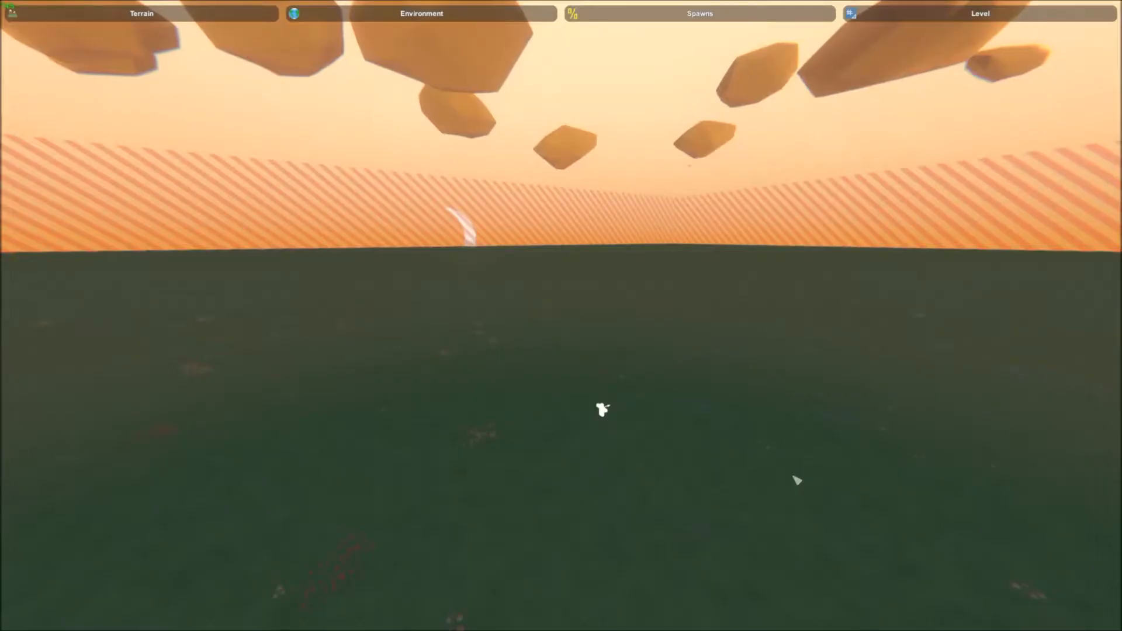
Choose Tree Tutorial as the resource to place on the terrain.
left_click(197, 12)
left_click(1053, 41)
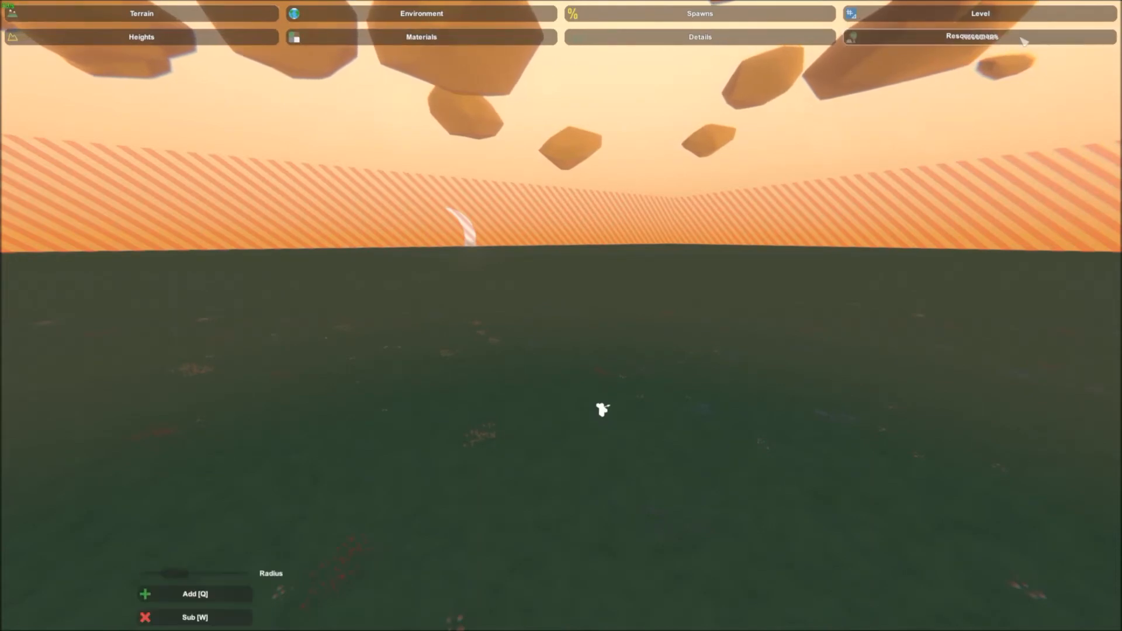
scroll(1052, 371, "down", 9)
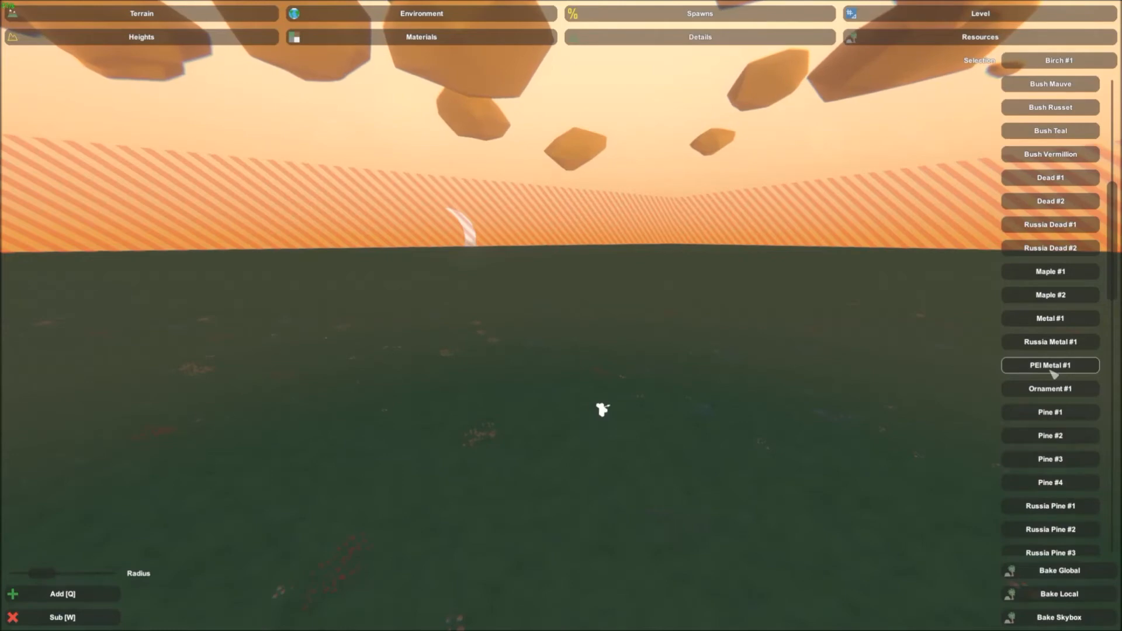
scroll(1052, 372, "down", 6)
scroll(1052, 372, "down", 3)
scroll(1053, 374, "down", 2)
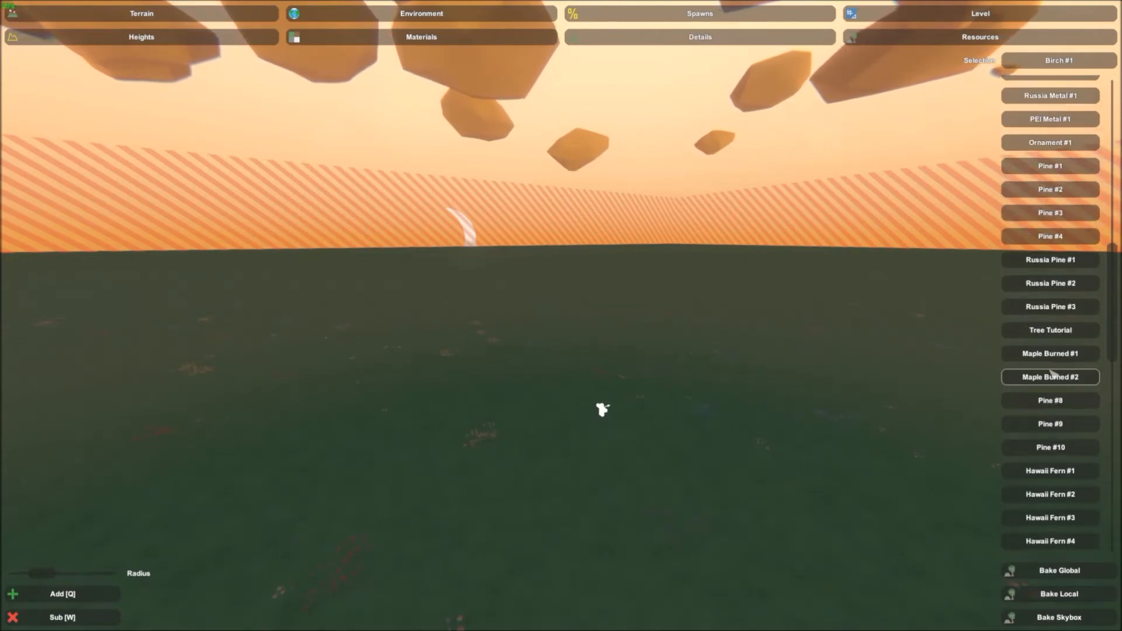
left_click(1068, 331)
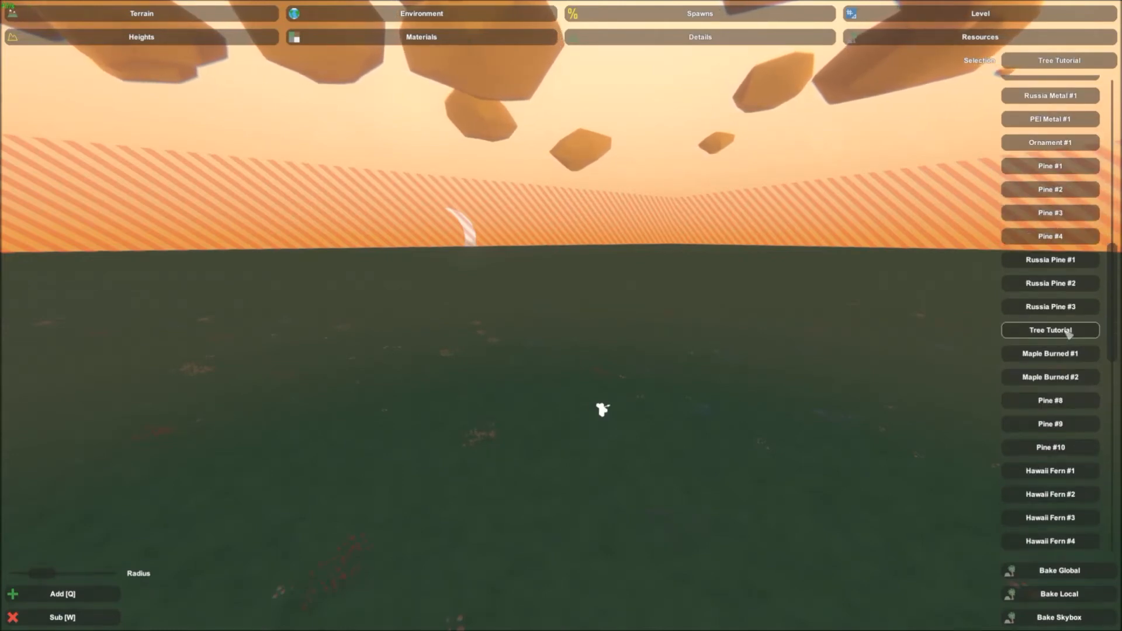
Place three Tree Tutorial trees spaced apart on the grass ahead.
left_click(637, 377)
left_click(538, 355)
left_click(450, 400)
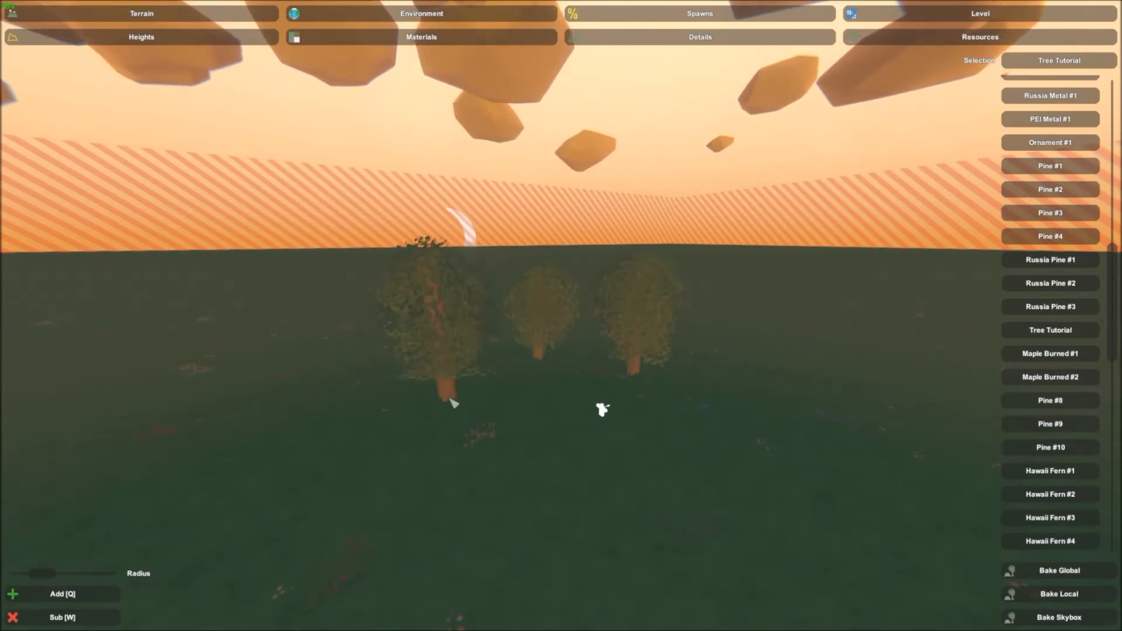
Save the map and exit the level editor to the main menu.
key("Escape")
left_click(545, 262)
left_click(543, 261)
left_click(538, 376)
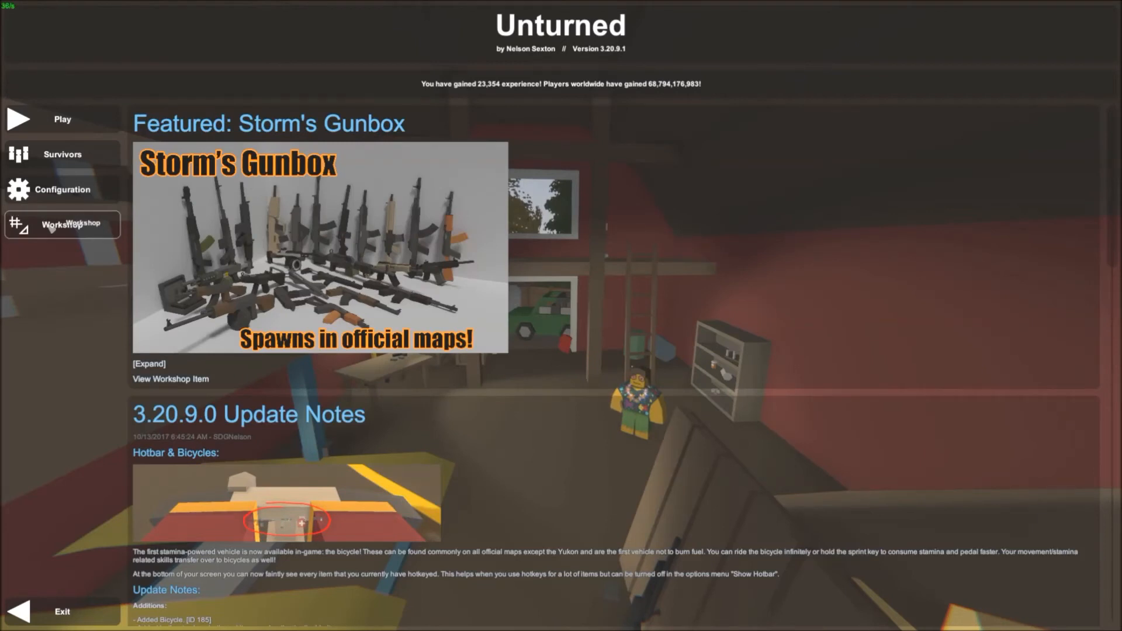
Start a singleplayer game on the TreeTutorial map.
left_click(57, 125)
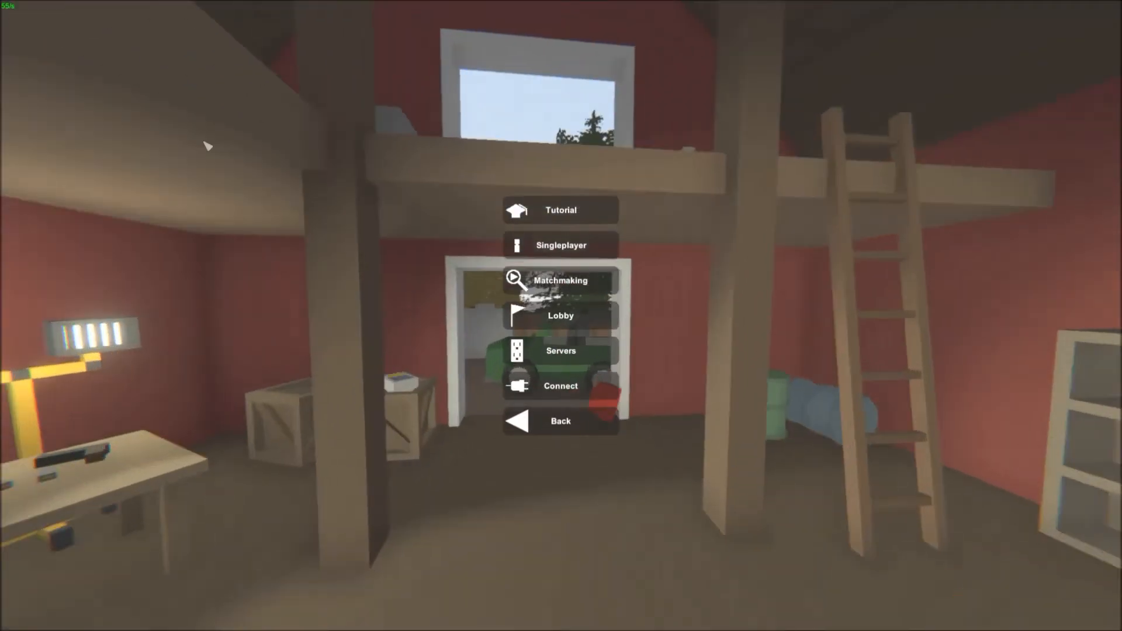
left_click(528, 256)
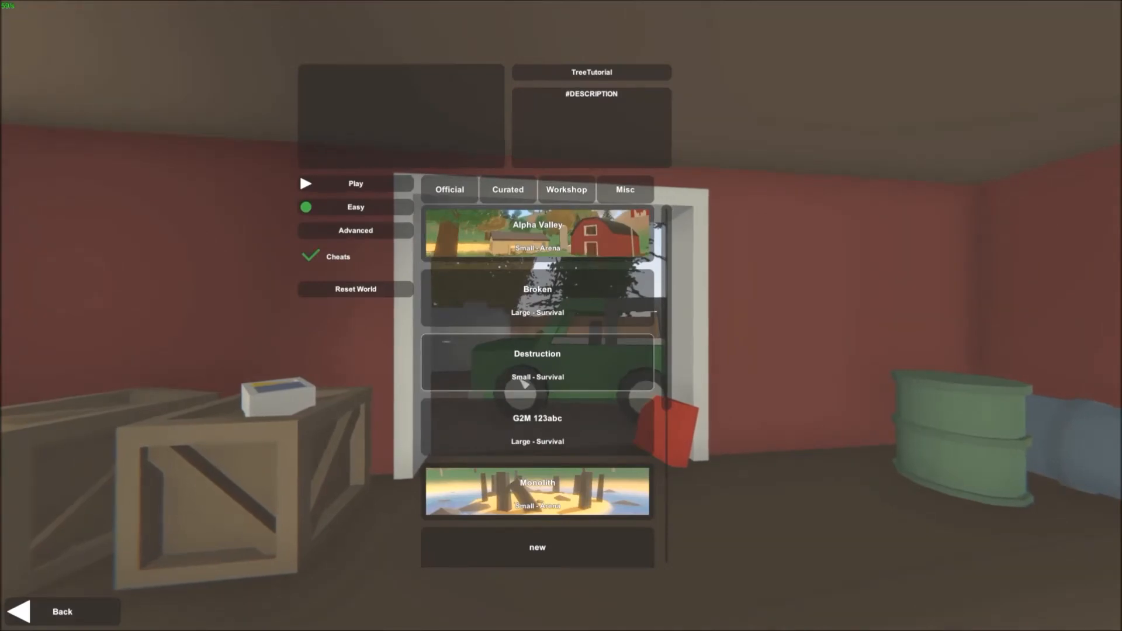
left_click(358, 183)
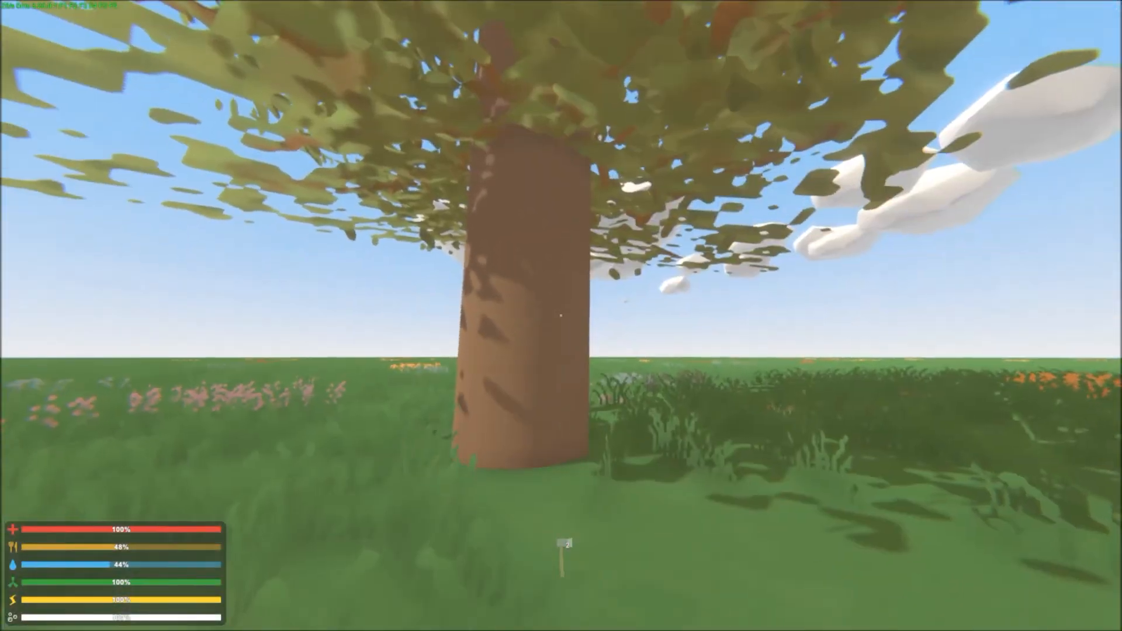
Equip the axe, walk up to the custom tree and chop its trunk until it falls.
key("2")
key("w")
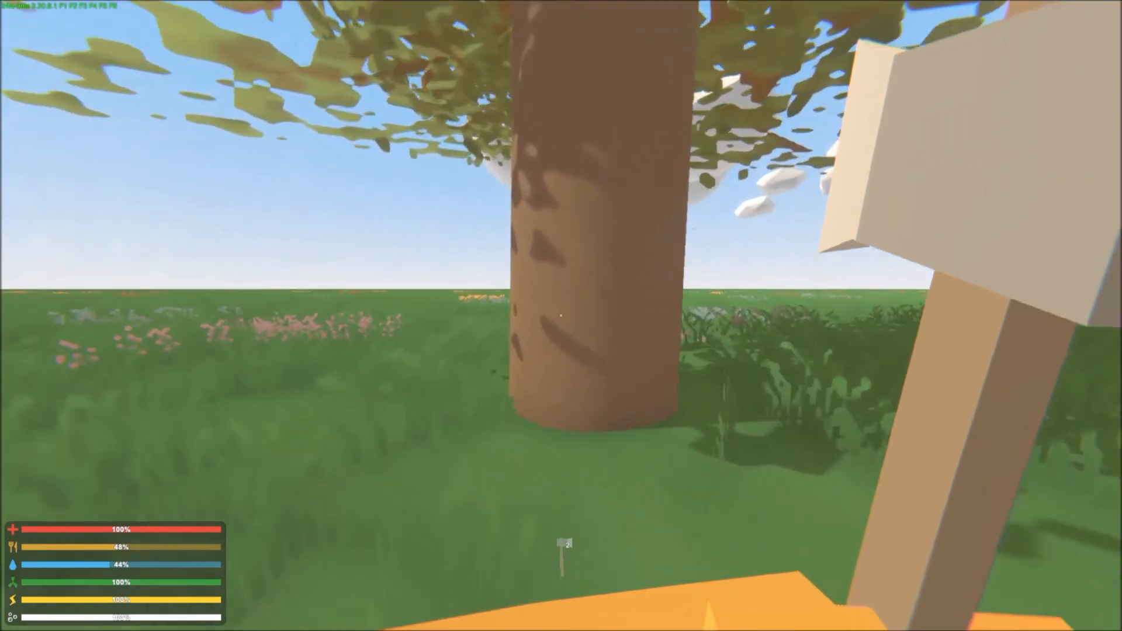
left_click(561, 315)
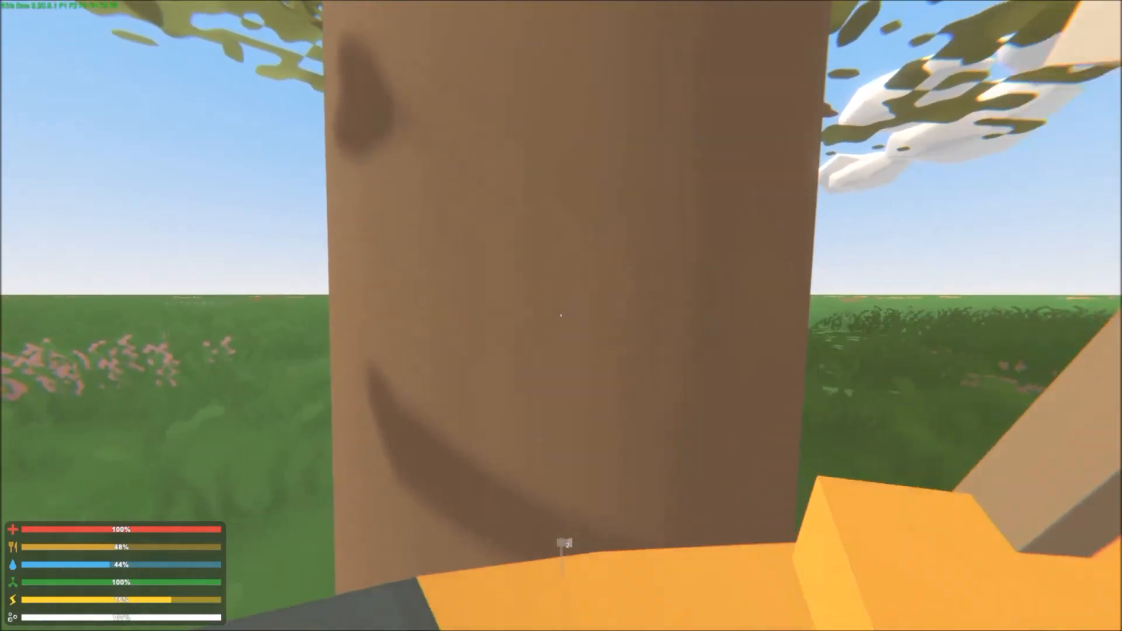
left_click(561, 316)
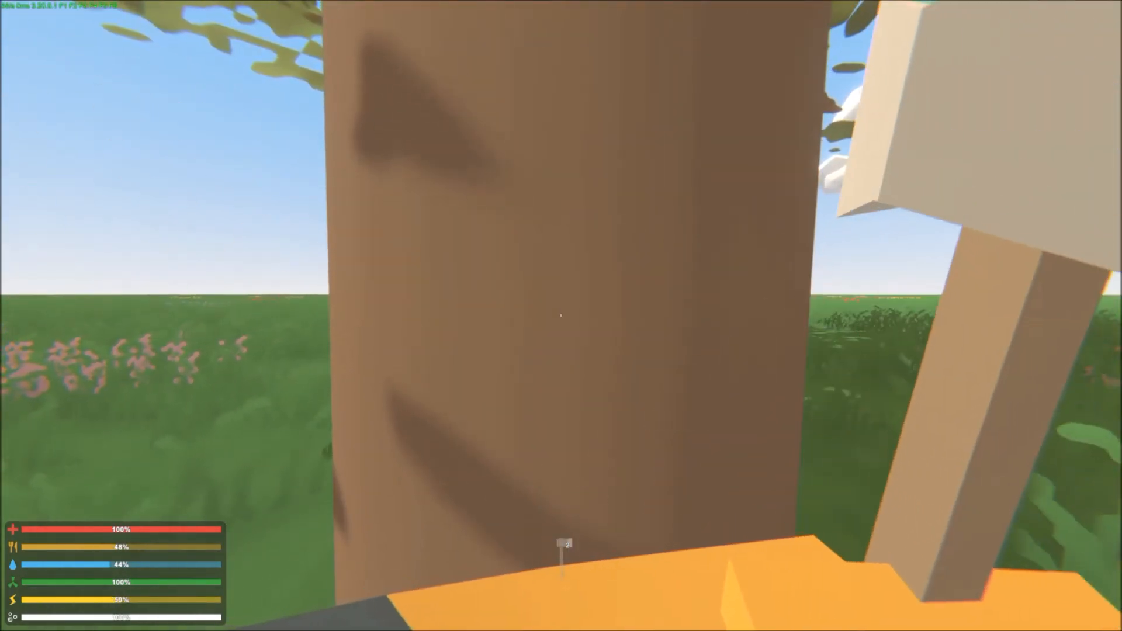
left_click(560, 316)
left_click(560, 315)
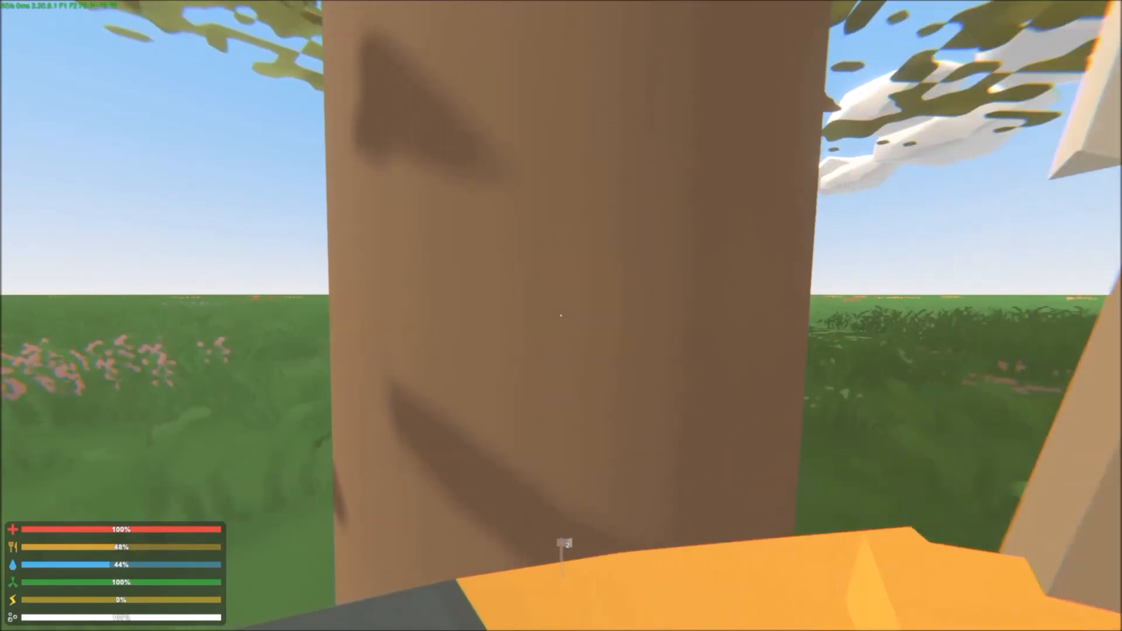
left_click(560, 315)
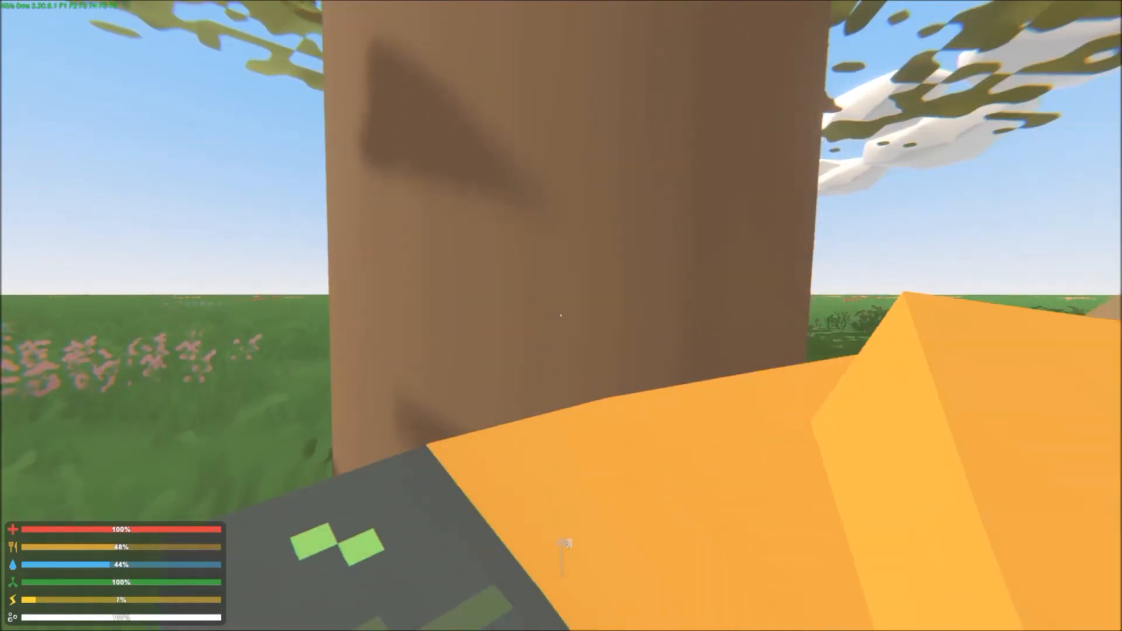
left_click(560, 315)
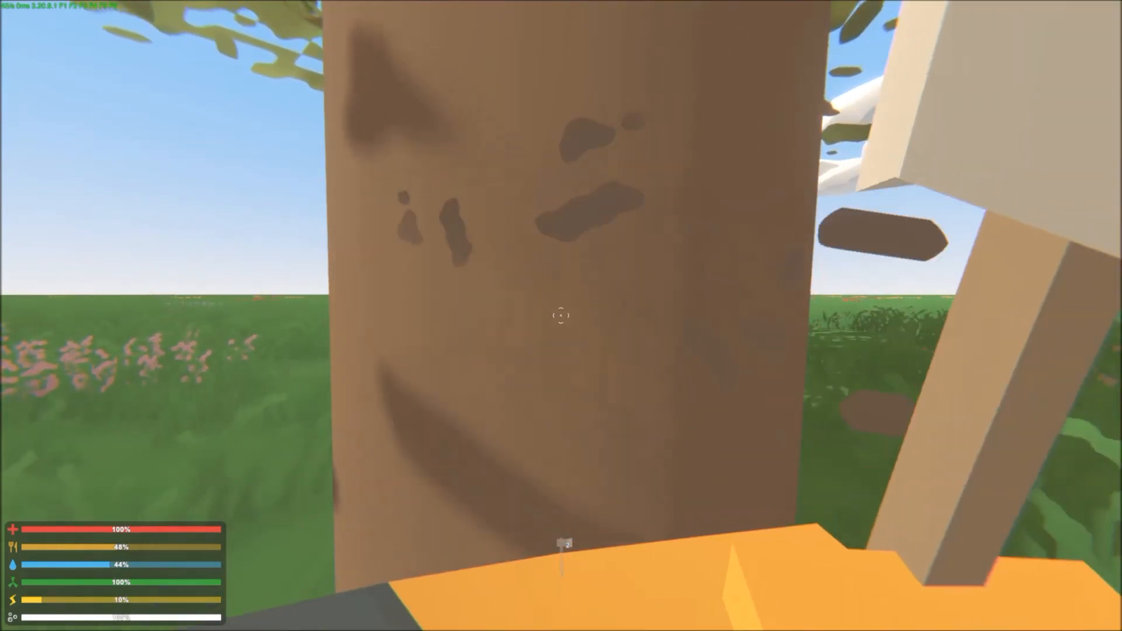
left_click(561, 316)
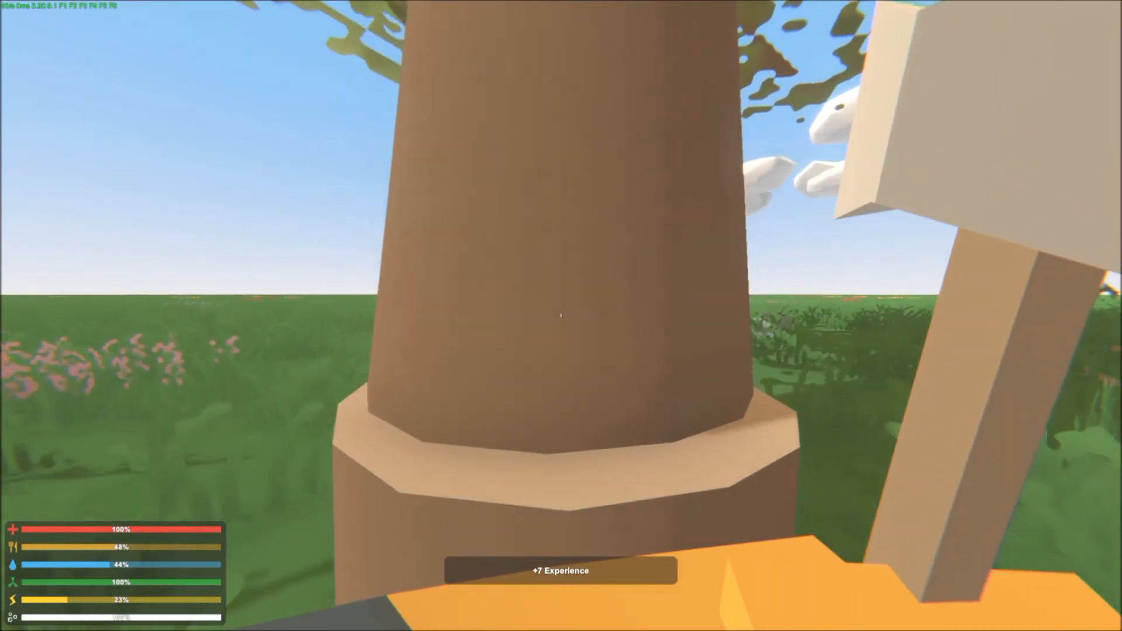